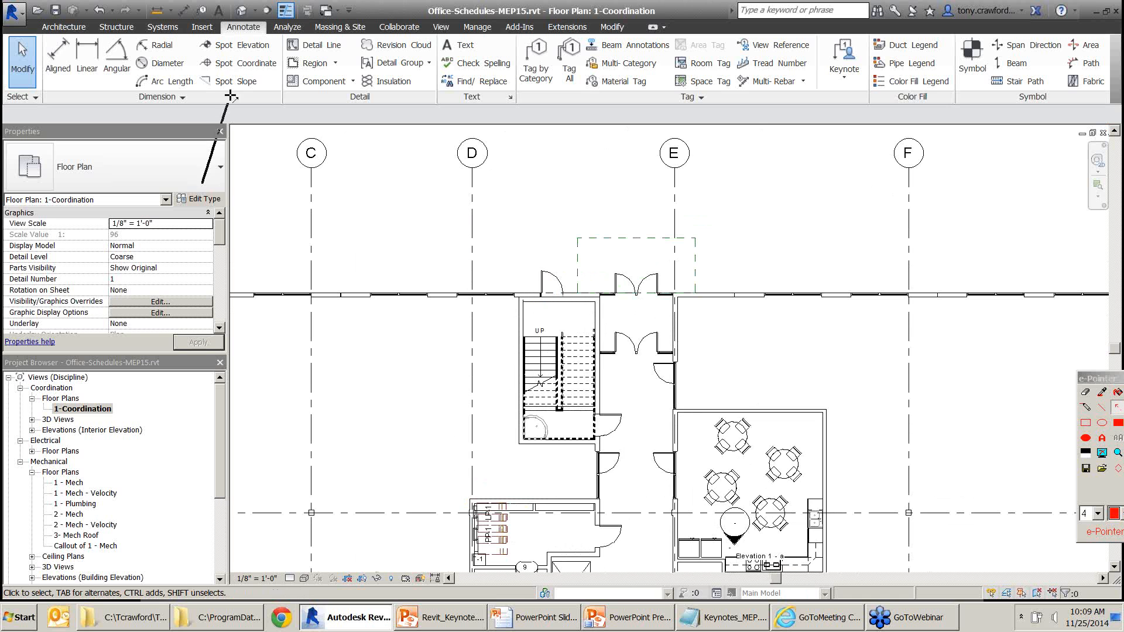
pyautogui.moveTo(804, 192); pyautogui.dragTo(834, 91)
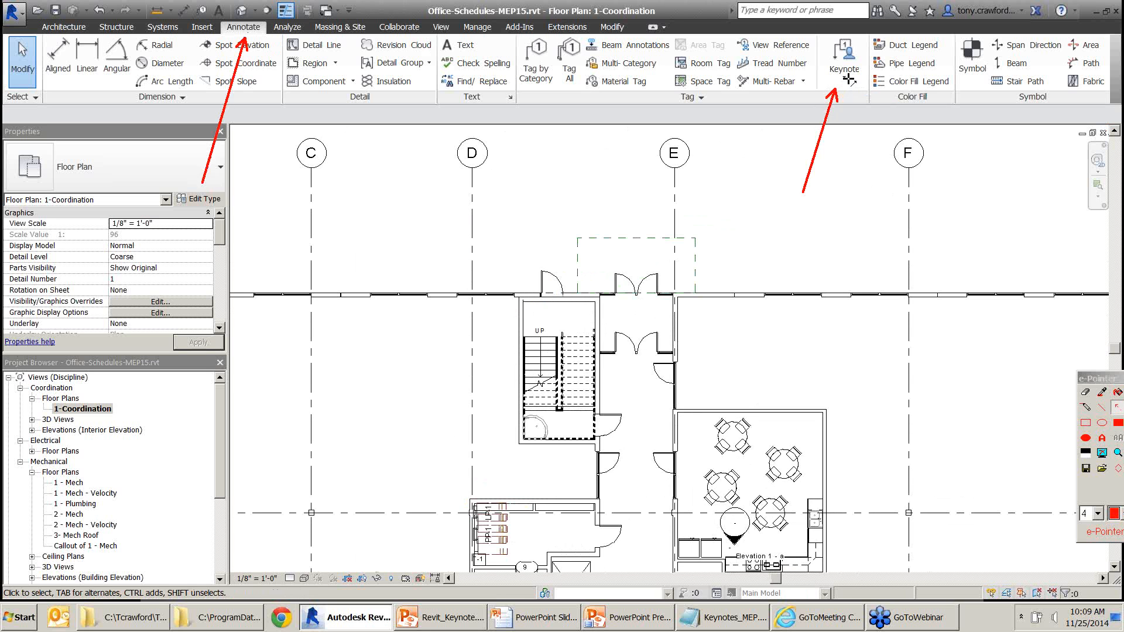
pyautogui.click(847, 73)
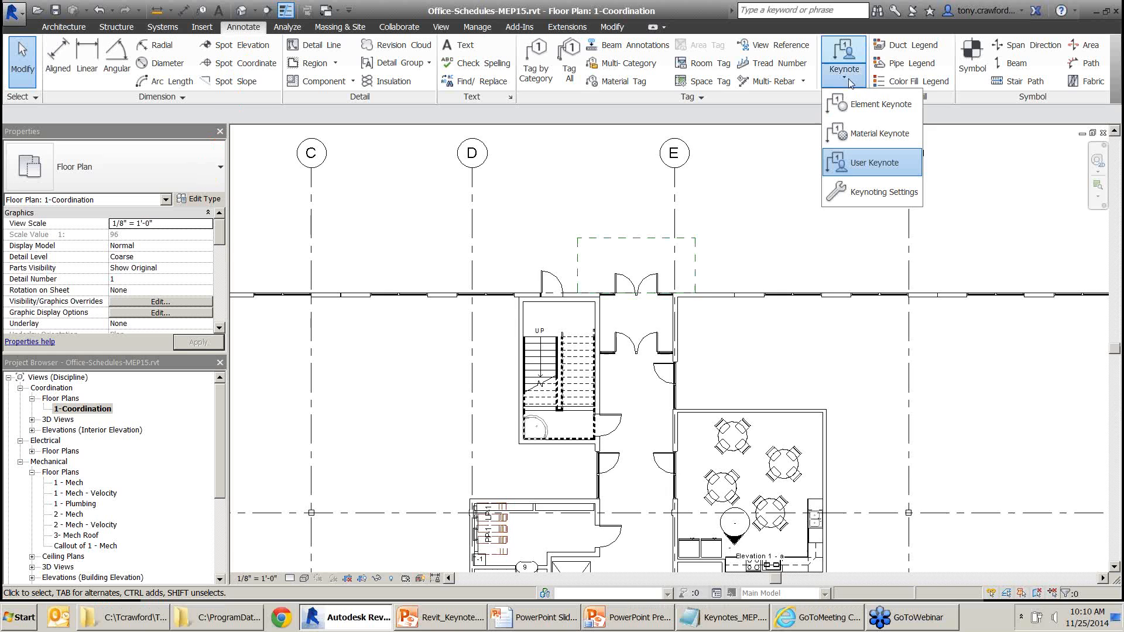
pyautogui.moveTo(768, 230); pyautogui.dragTo(837, 198)
pyautogui.moveTo(630, 151); pyautogui.dragTo(696, 99)
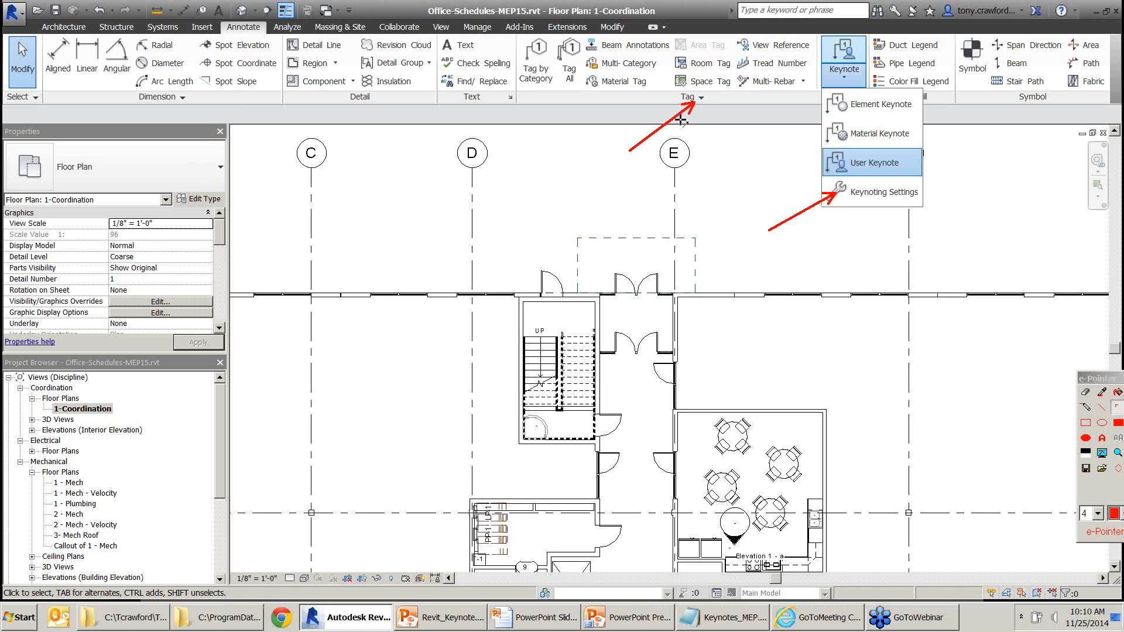
pyautogui.press('Escape')
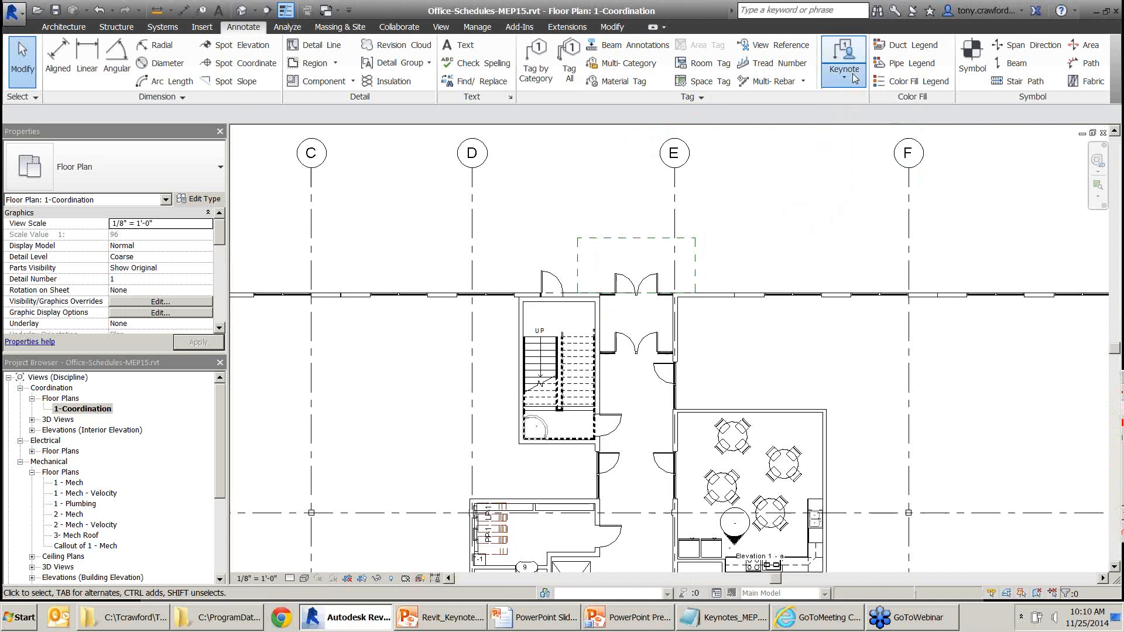
# Place a user keynote tag with a leader on the left leaf of the exterior double door
pyautogui.click(855, 78)
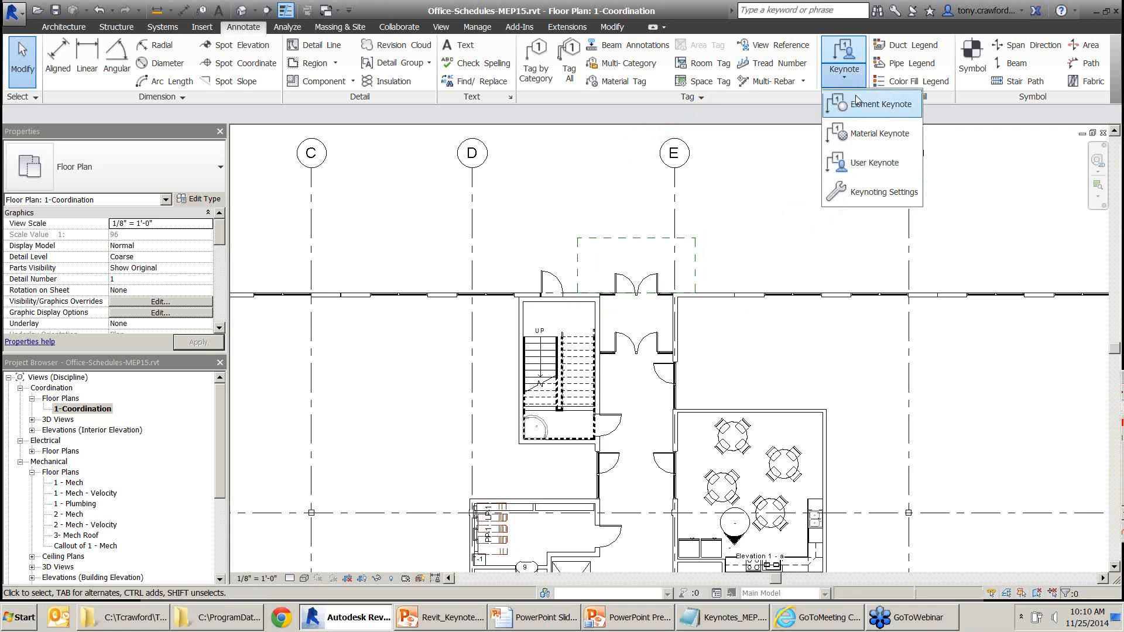
pyautogui.click(868, 166)
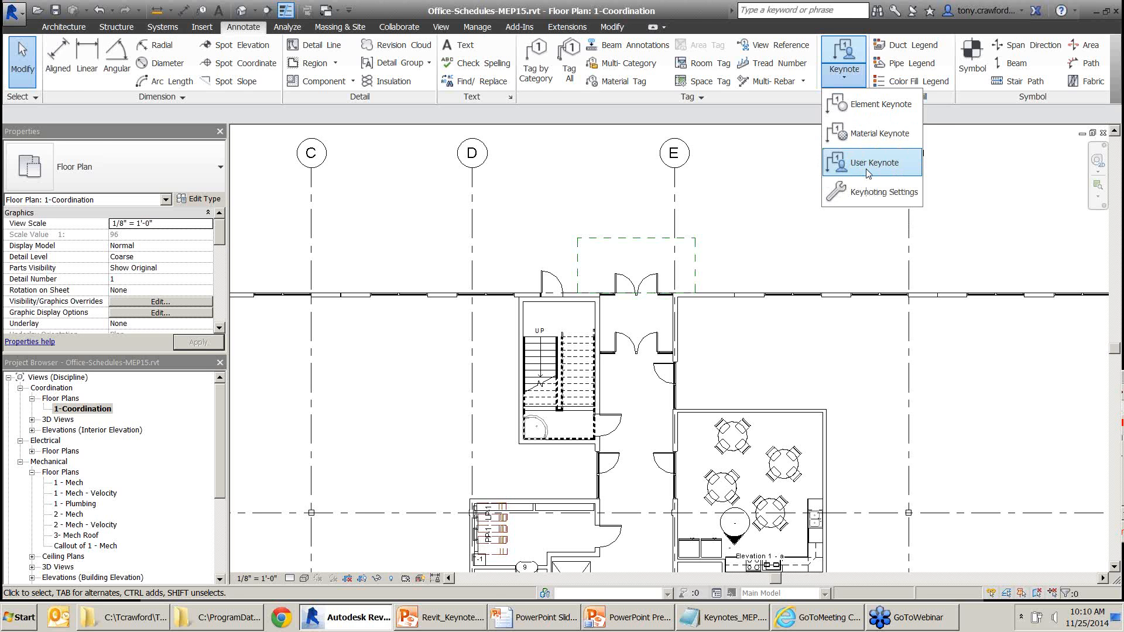
pyautogui.scroll(5, 615, 302)
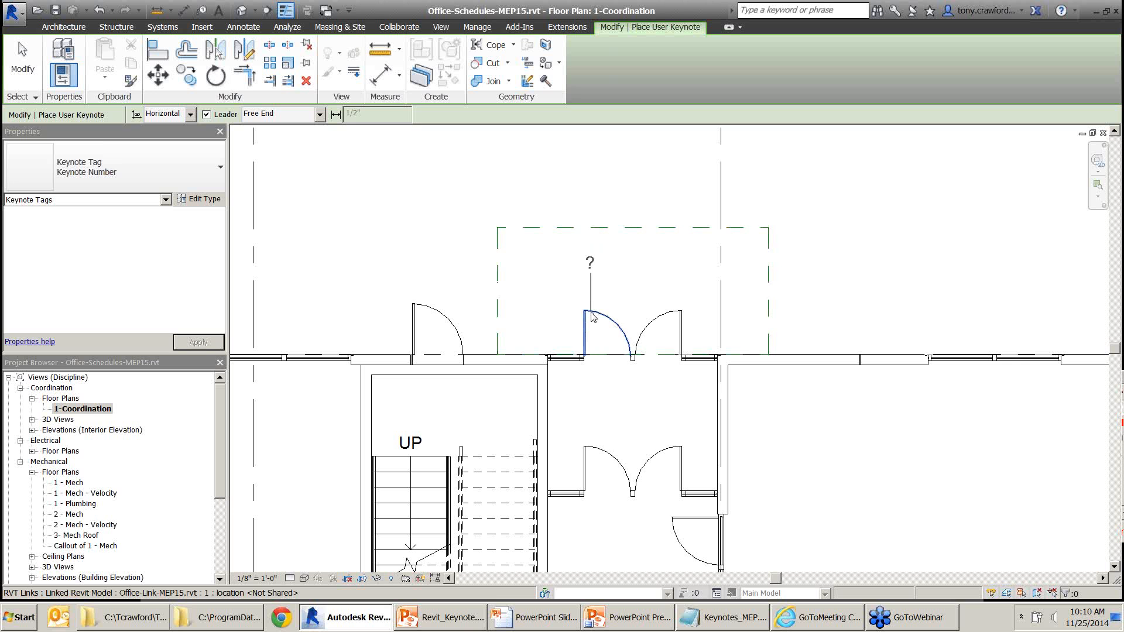
pyautogui.click(592, 315)
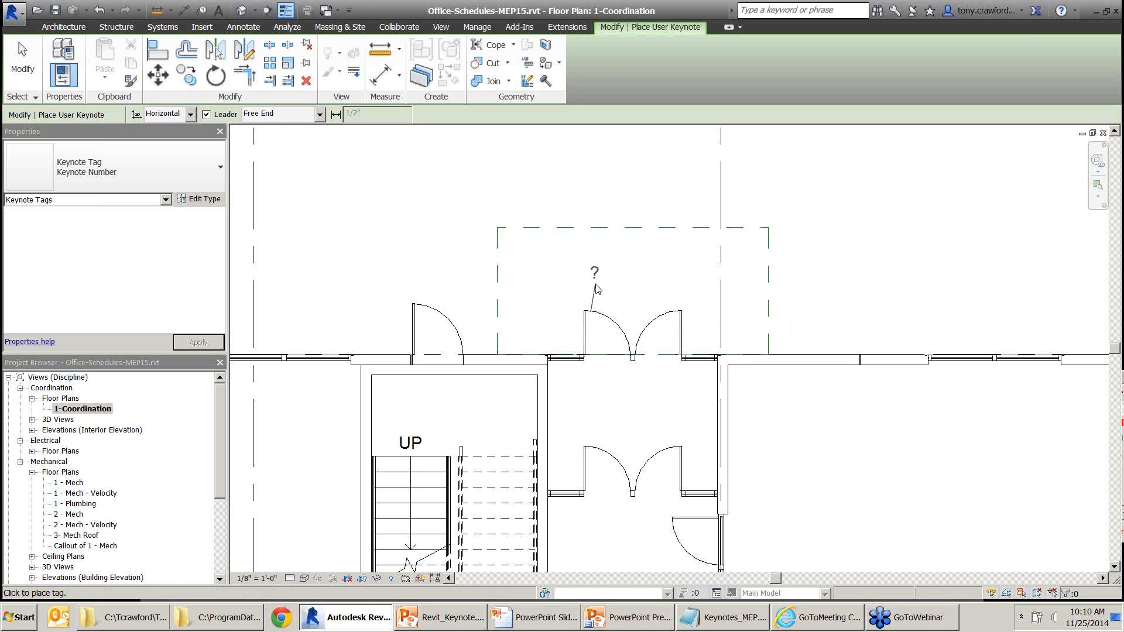
pyautogui.click(596, 287)
pyautogui.click(606, 287)
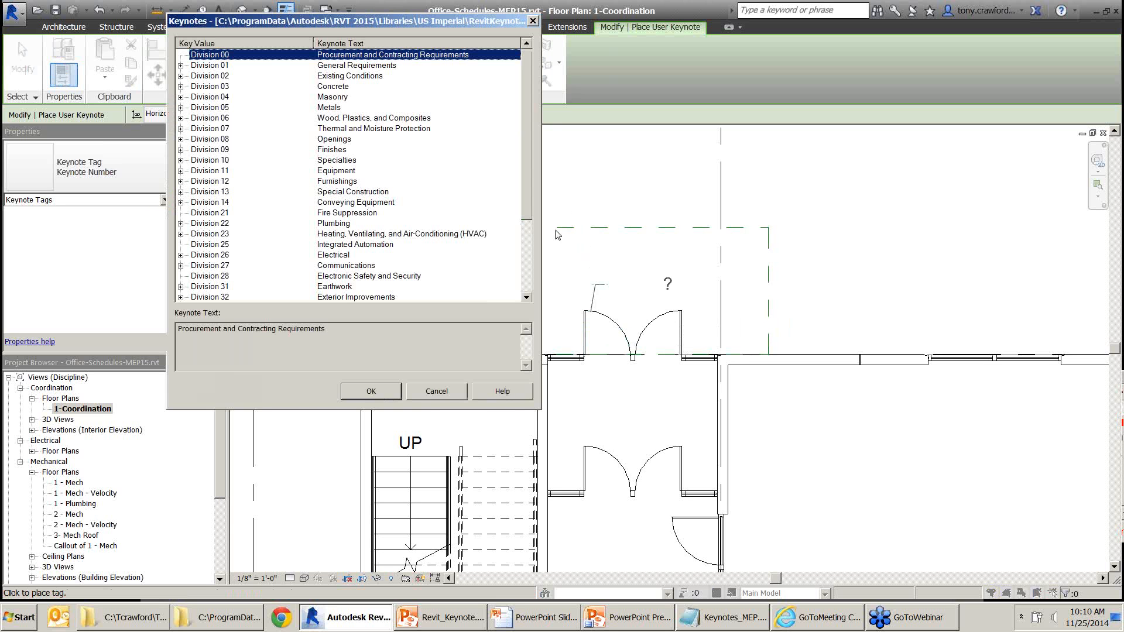
# Examine the Temporary Construction keynotes under 01 53 00 in Division 01
pyautogui.click(180, 65)
pyautogui.click(192, 76)
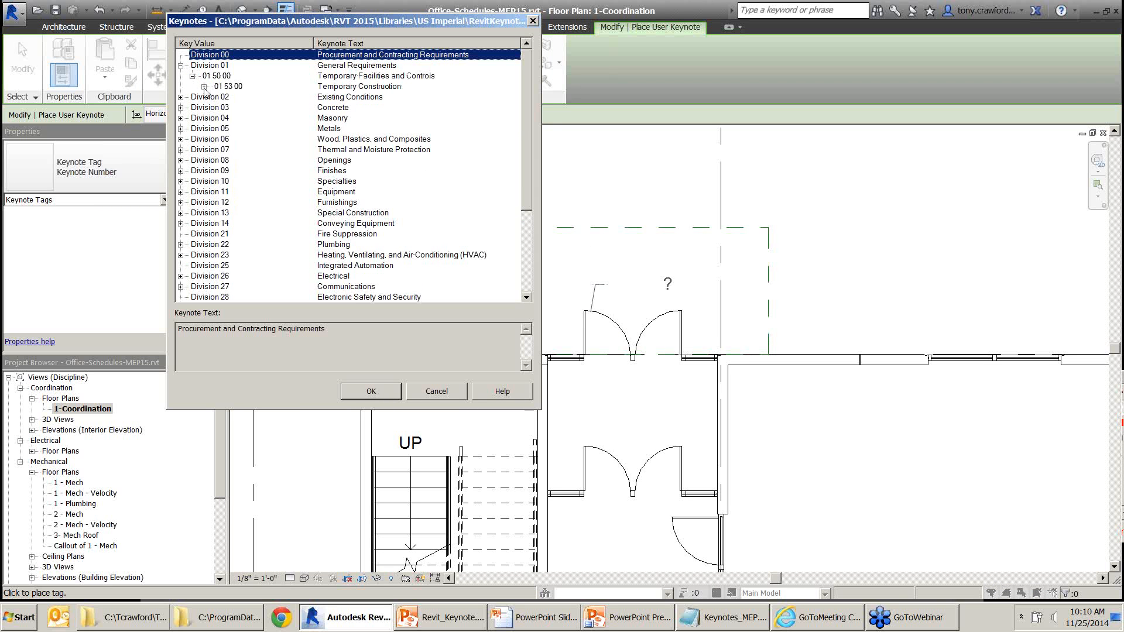
pyautogui.click(204, 86)
pyautogui.click(243, 98)
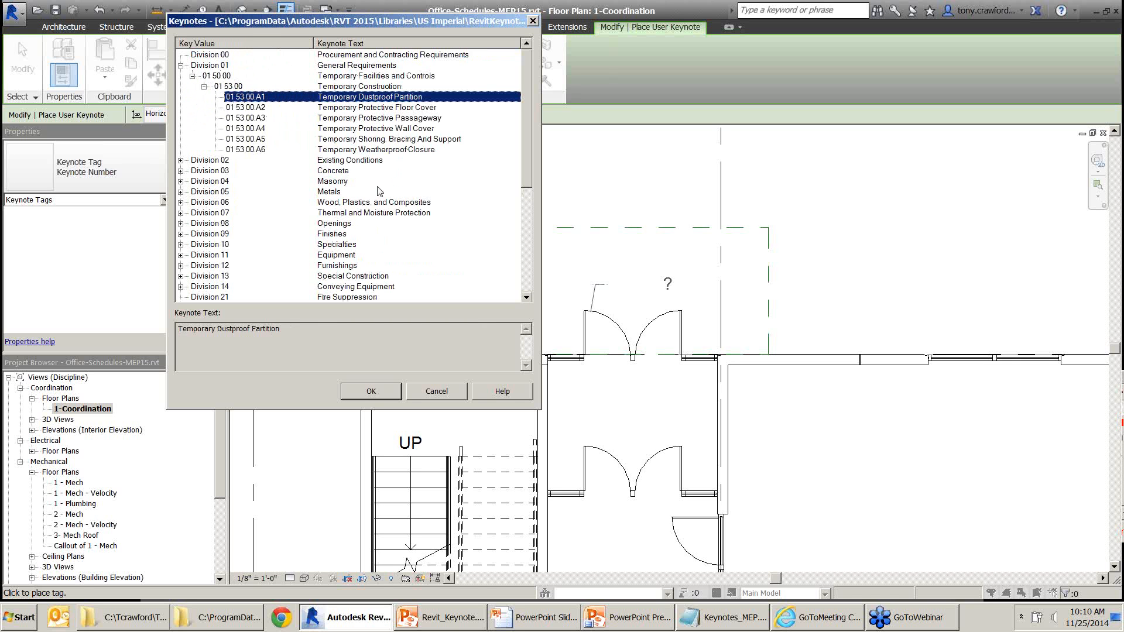
# Assign keynote 08 11 00.A1 Aluminum Sliding Door Head from Division 08 to the exterior double door's tag
pyautogui.click(239, 223)
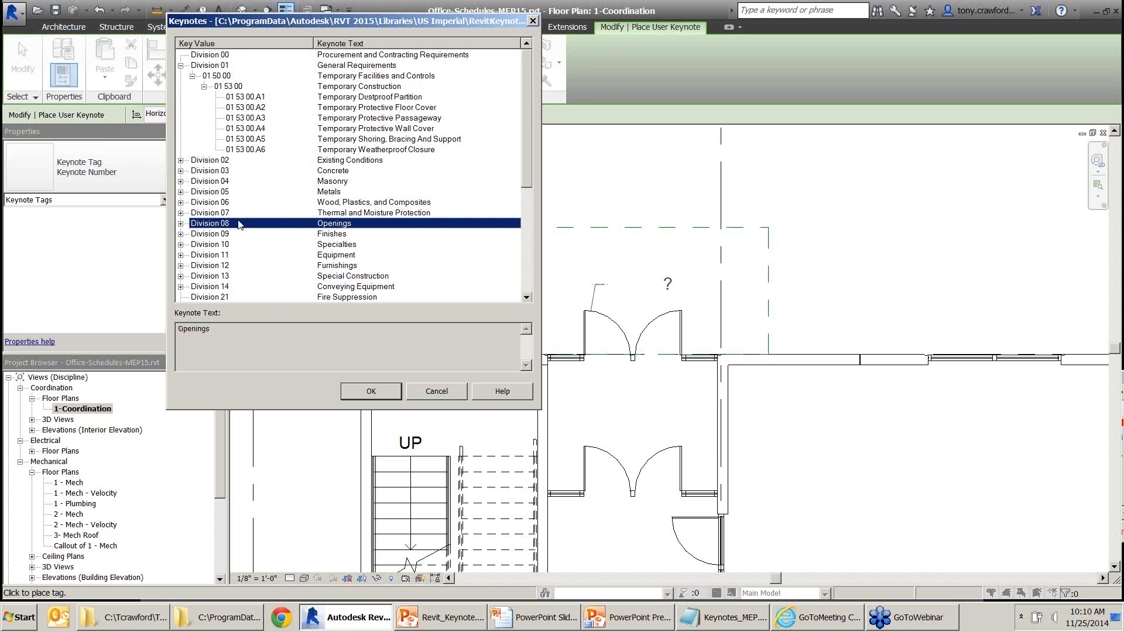
pyautogui.click(181, 223)
pyautogui.click(193, 182)
pyautogui.click(192, 181)
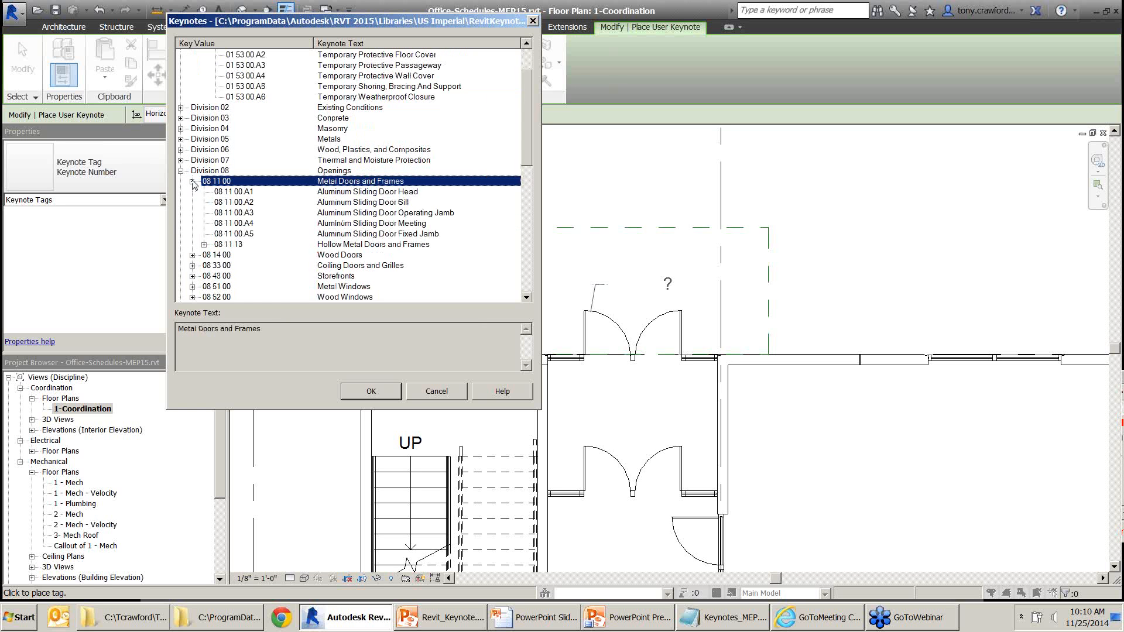
pyautogui.click(273, 193)
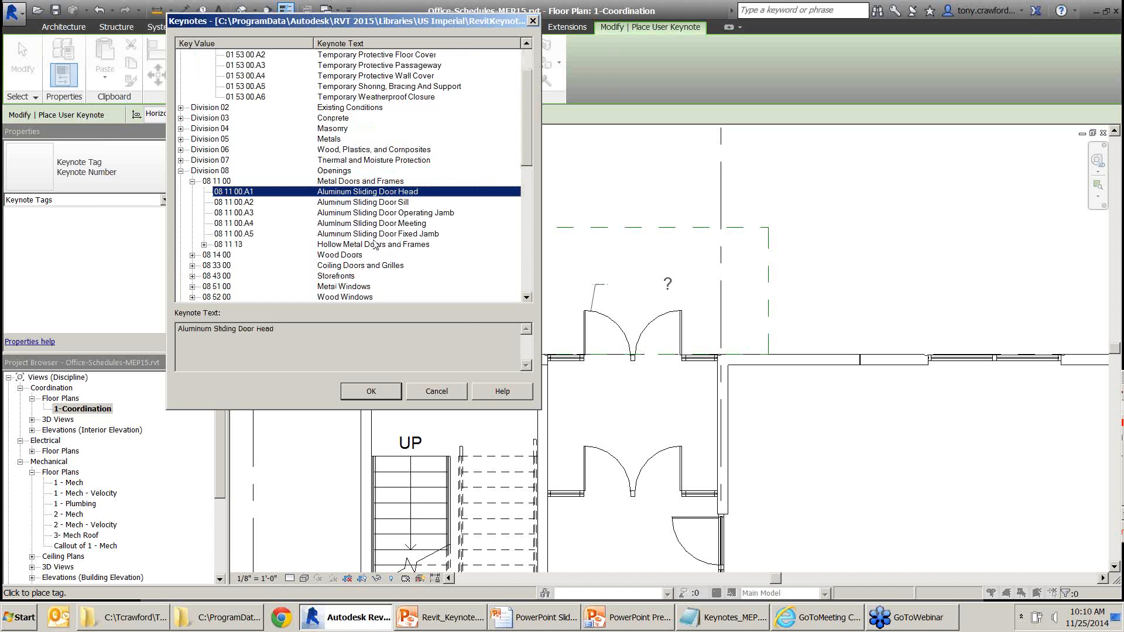
pyautogui.click(371, 393)
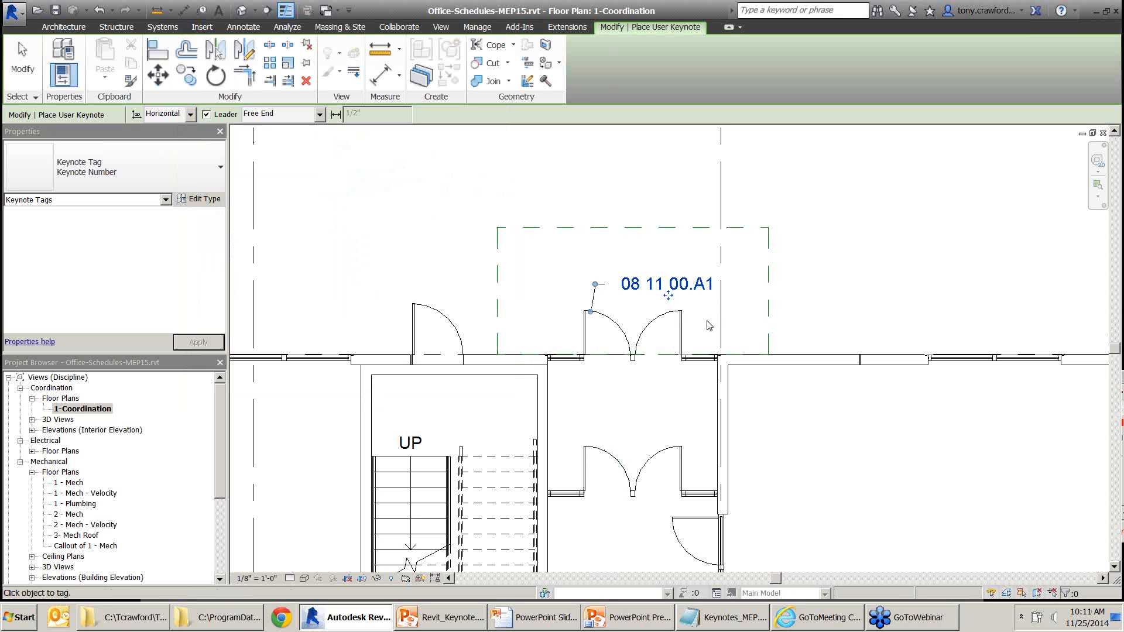
# Tag the inner vestibule double door with a user keynote, using 03 15 00.A1 Serrated Waterstop from Division 03
pyautogui.click(595, 449)
pyautogui.click(698, 424)
pyautogui.doubleClick(212, 88)
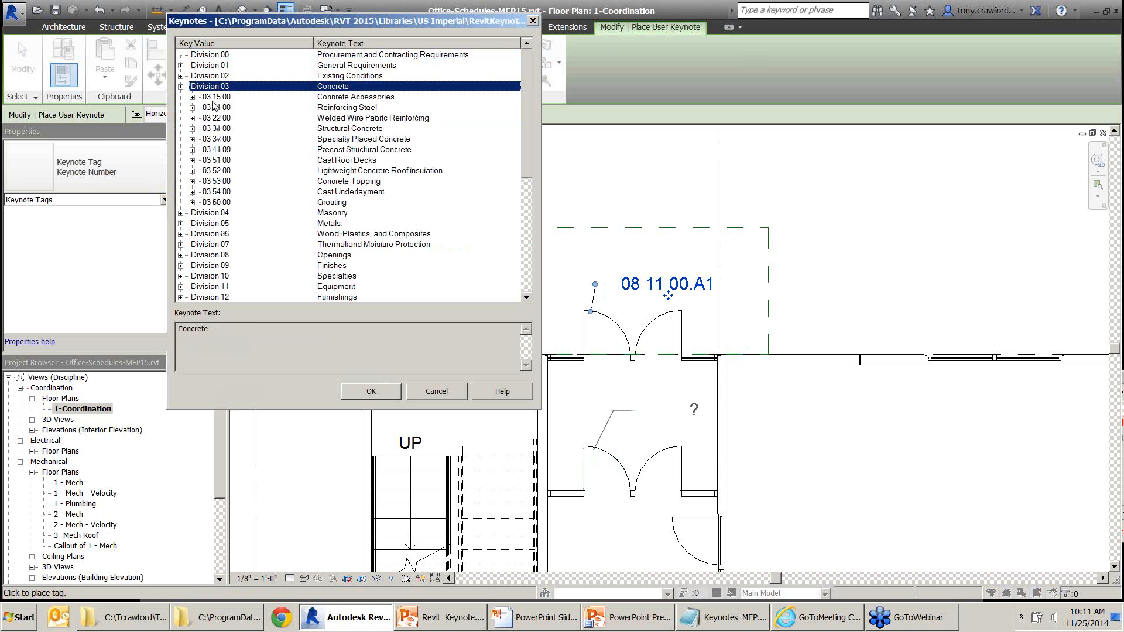
pyautogui.doubleClick(218, 96)
pyautogui.click(227, 107)
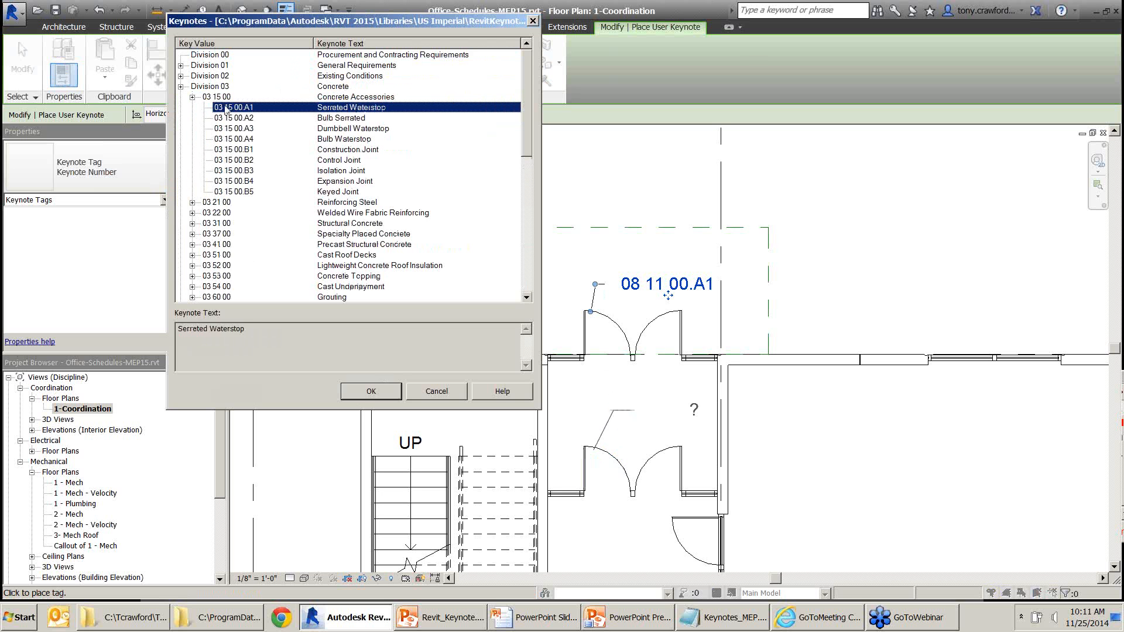
pyautogui.click(371, 392)
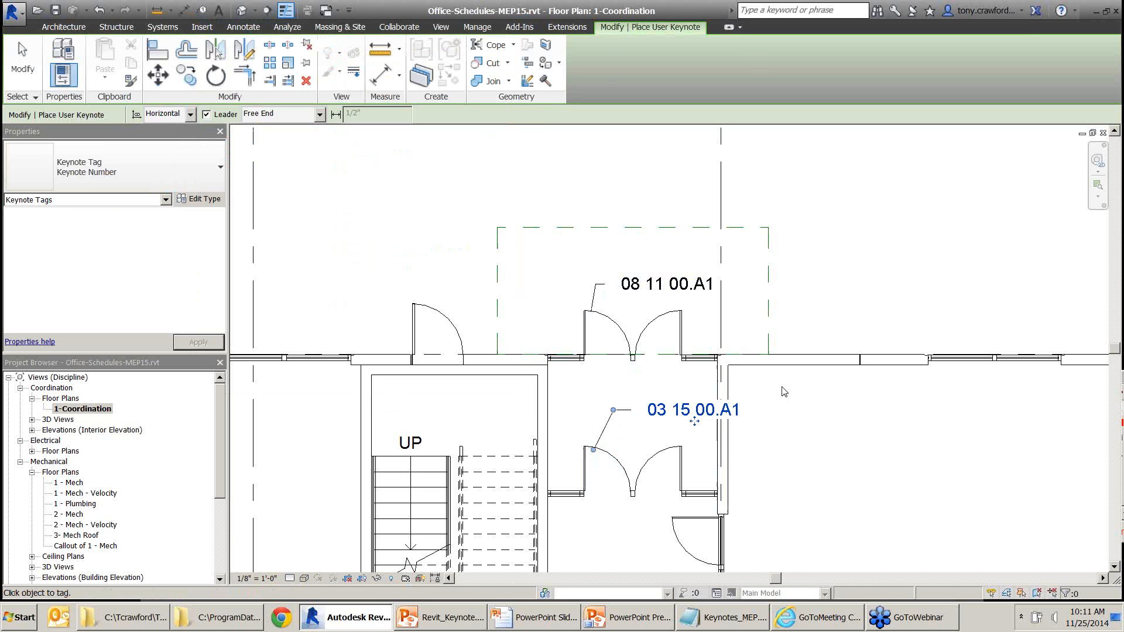
# Add a second user keynote to the exterior double door's left leaf, placed toward the stair door, using 03 15 00.A1 Serrated Waterstop
pyautogui.click(582, 329)
pyautogui.click(469, 278)
pyautogui.click(205, 86)
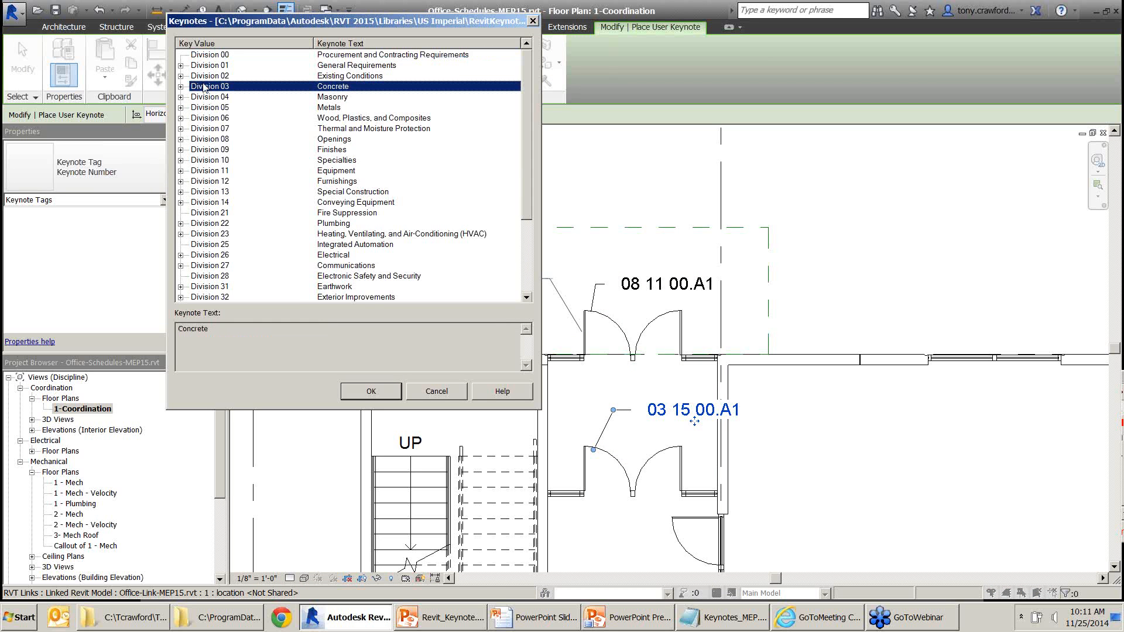
pyautogui.doubleClick(203, 86)
pyautogui.click(203, 96)
pyautogui.doubleClick(207, 100)
pyautogui.click(218, 108)
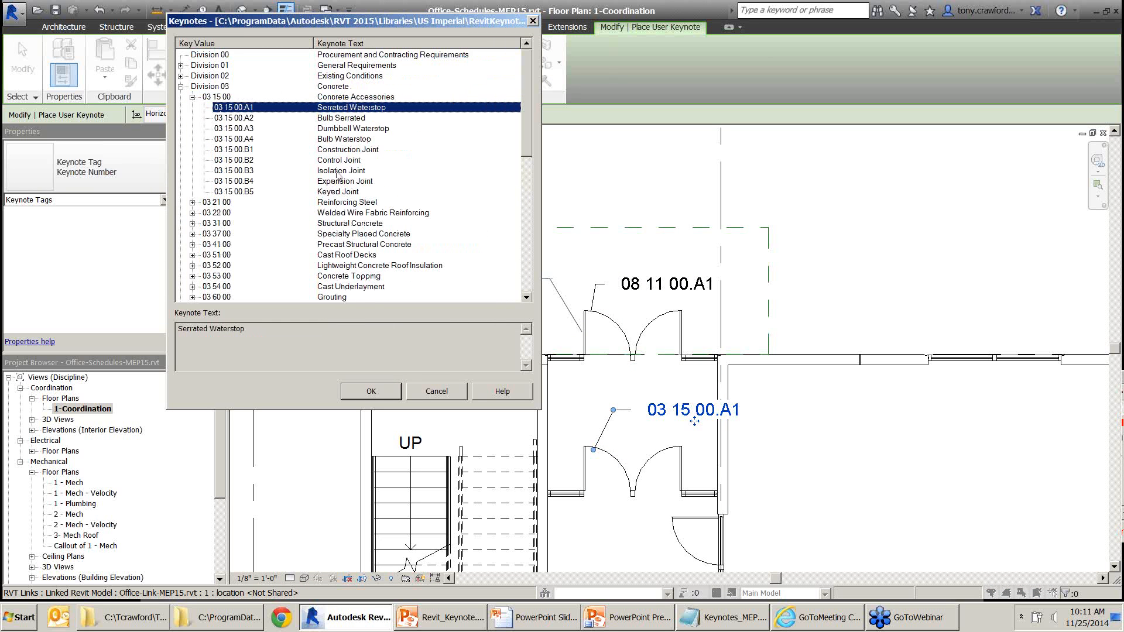
pyautogui.click(393, 390)
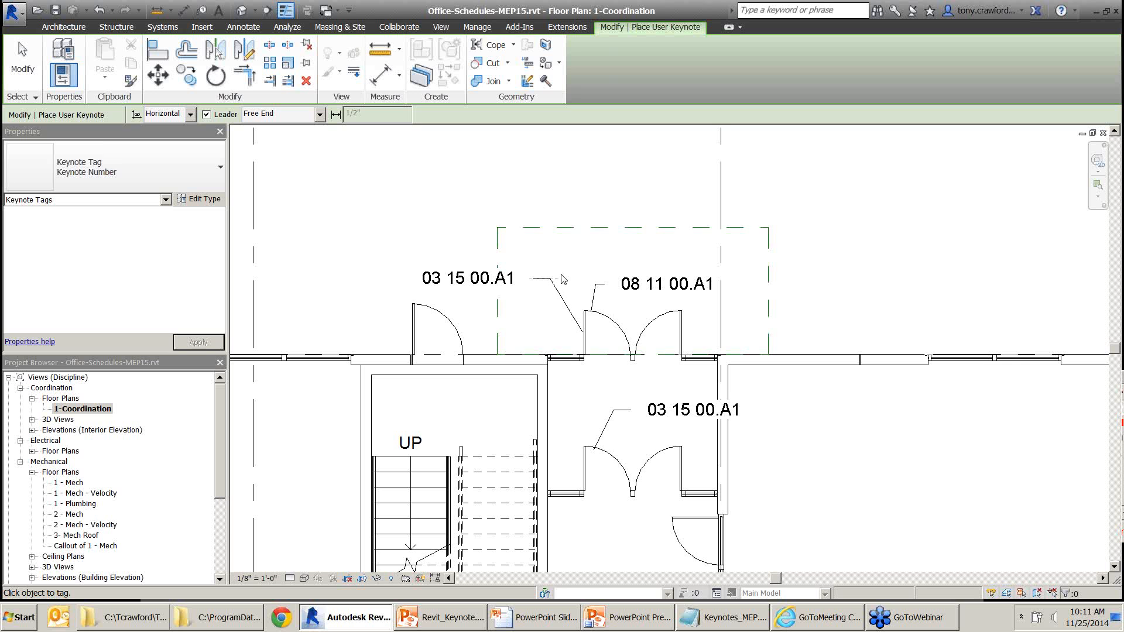
pyautogui.press('F9')
pyautogui.moveTo(404, 194); pyautogui.dragTo(454, 266)
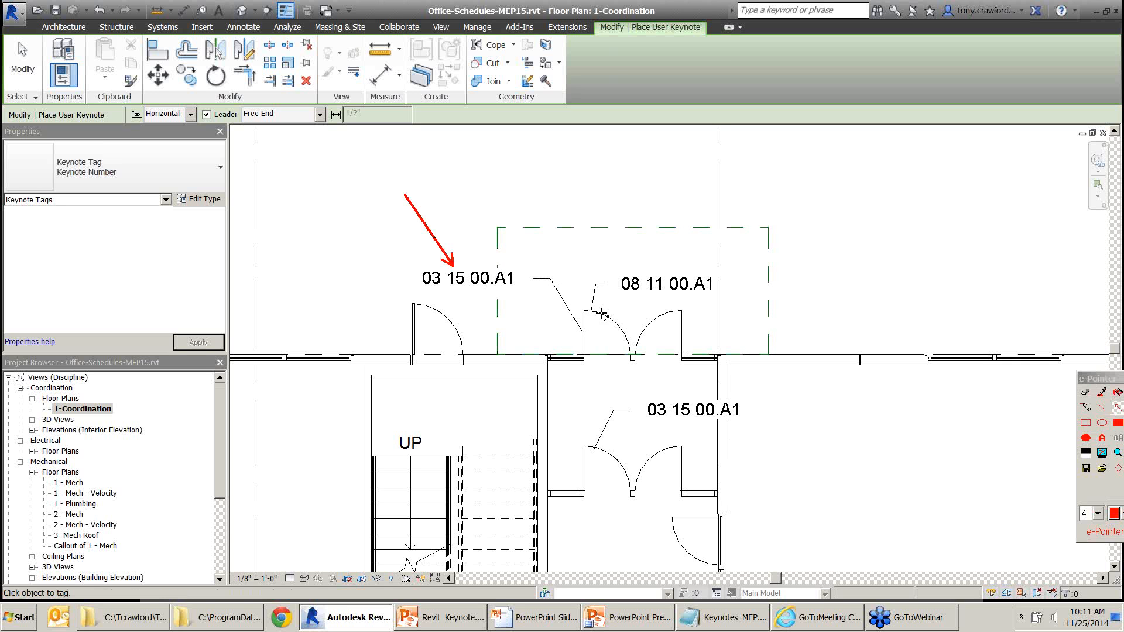
pyautogui.moveTo(683, 222); pyautogui.dragTo(644, 277)
pyautogui.moveTo(769, 467); pyautogui.dragTo(702, 414)
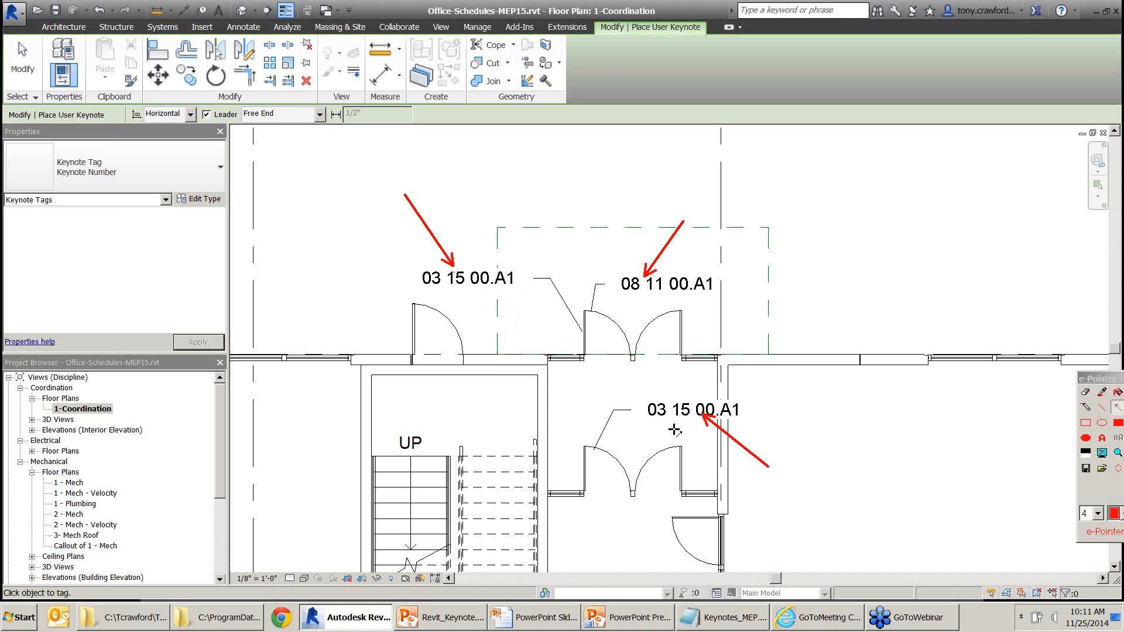
pyautogui.press('Escape')
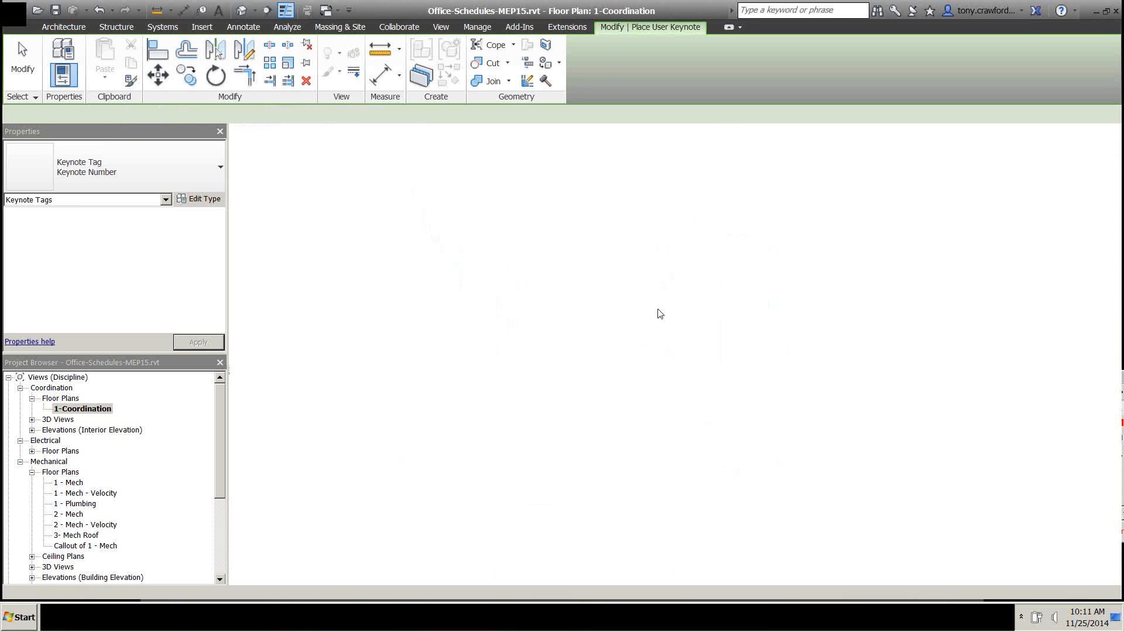
# Place an element keynote tag with a leader on the left corridor door just below the stair, outside the corridor wall
pyautogui.click(242, 28)
pyautogui.click(844, 65)
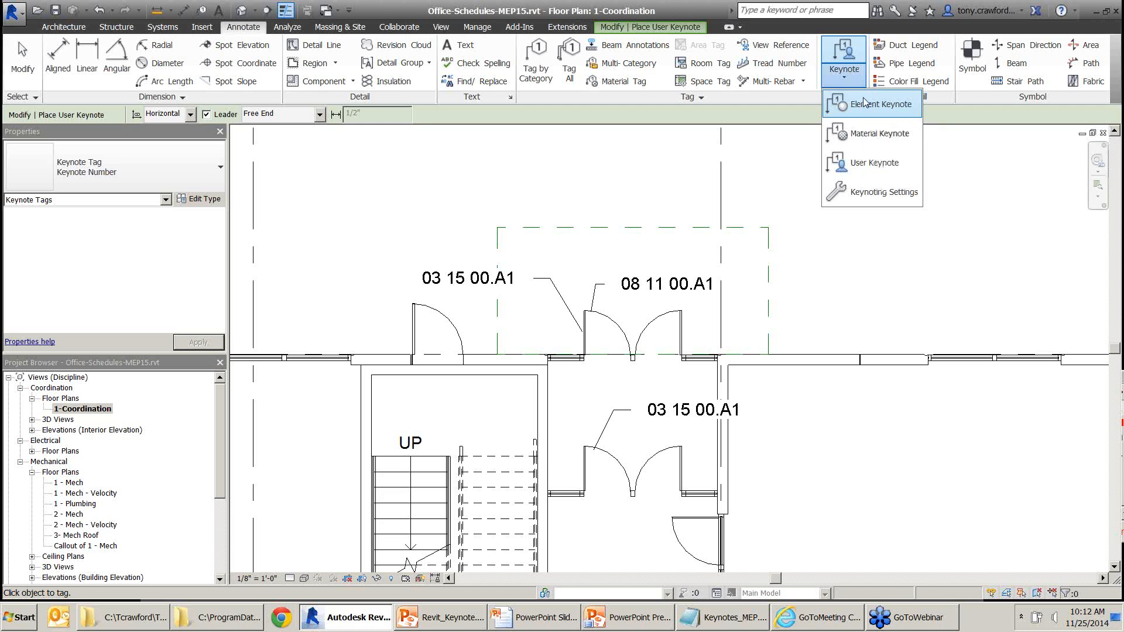
pyautogui.click(865, 104)
pyautogui.moveTo(838, 233); pyautogui.dragTo(870, 140, button='middle')
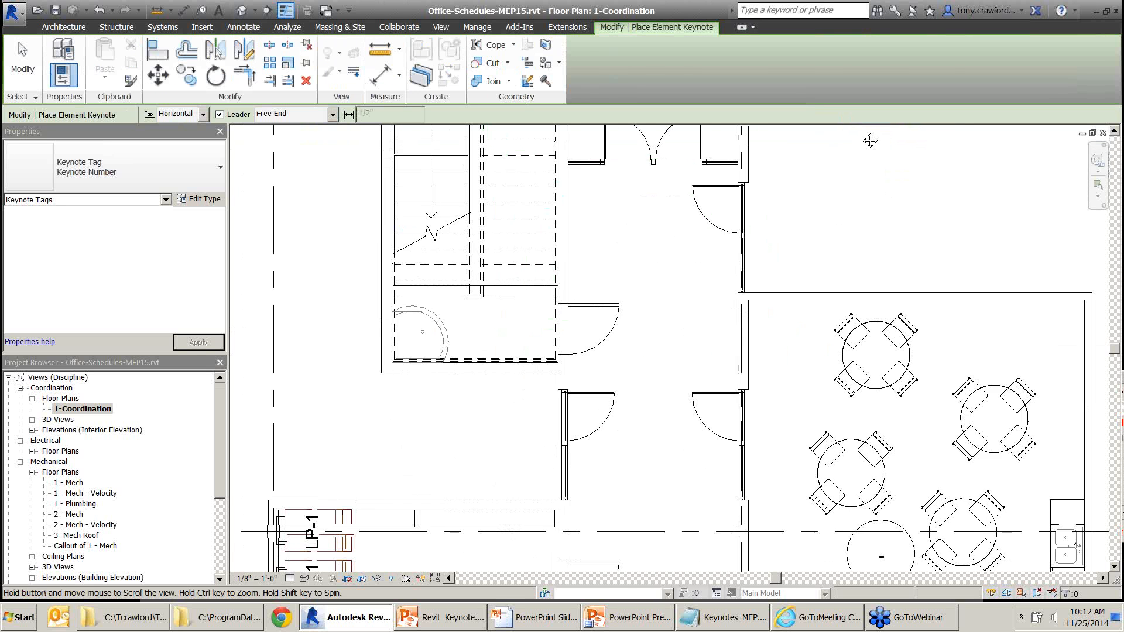
pyautogui.moveTo(770, 295); pyautogui.dragTo(773, 174, button='middle')
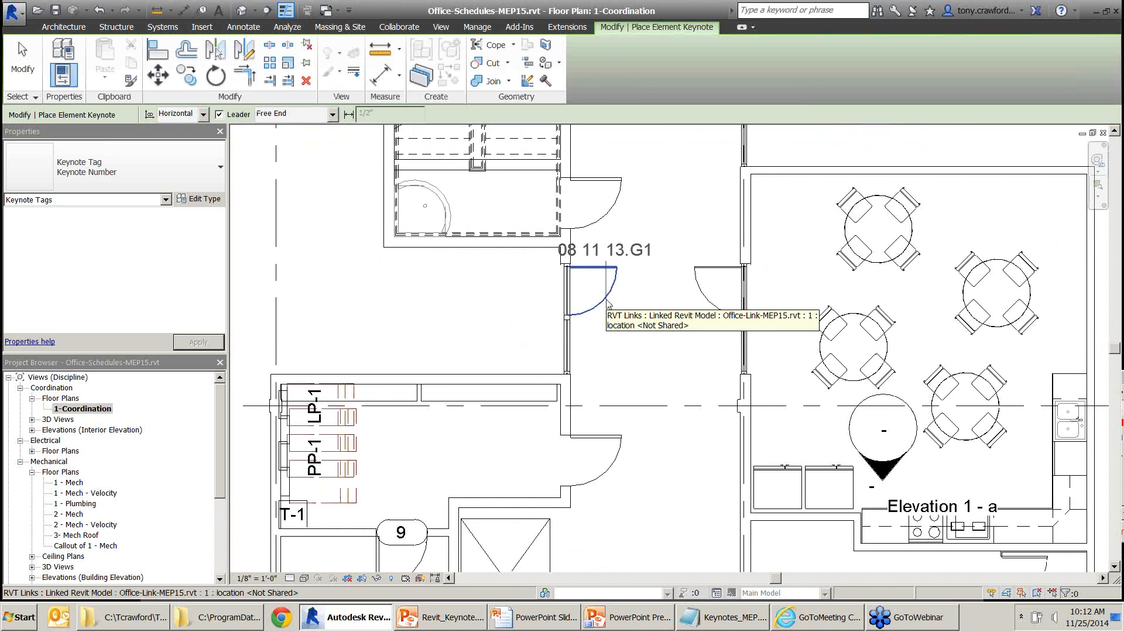
pyautogui.click(606, 301)
pyautogui.click(532, 340)
pyautogui.click(507, 345)
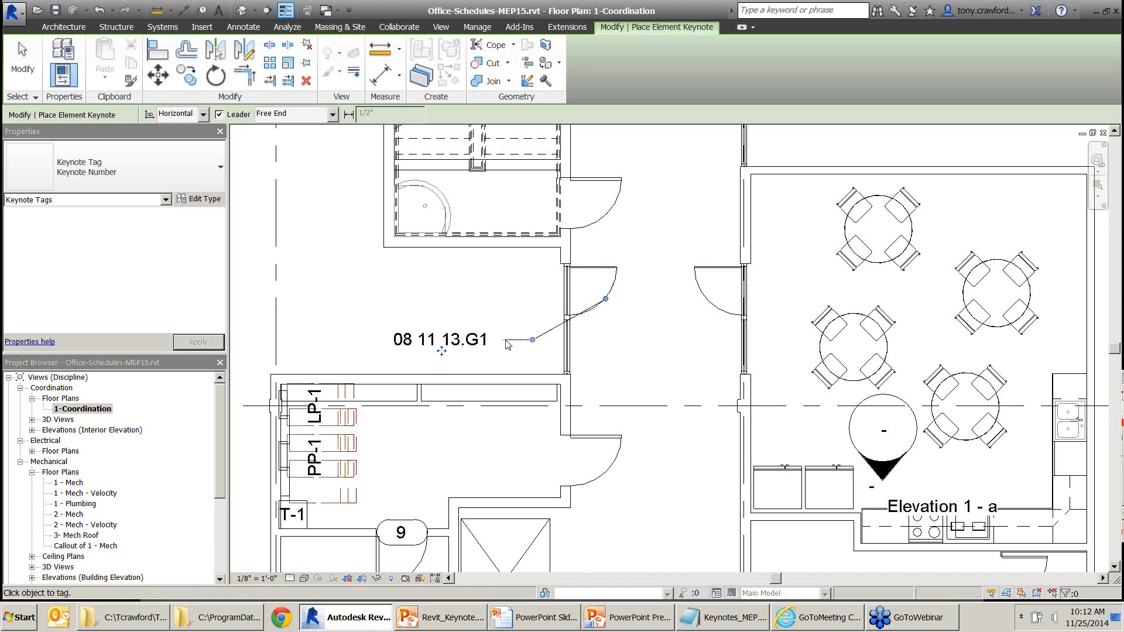
# Tag the opposite corridor door with an element keynote placed inside the corridor, and end the tagging command
pyautogui.click(726, 315)
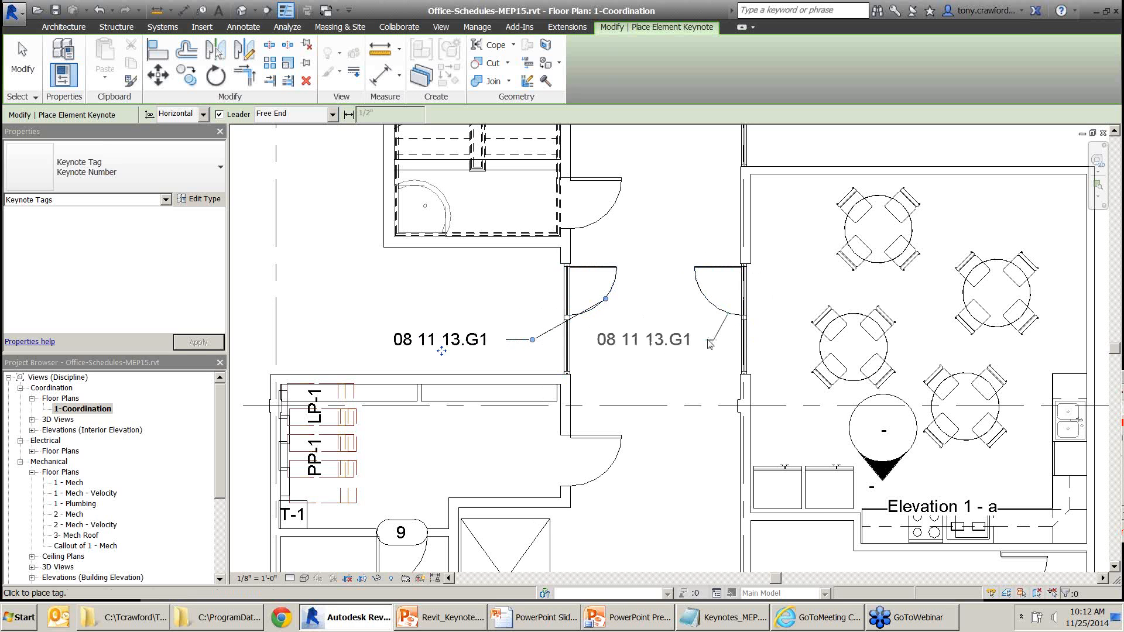
pyautogui.click(691, 346)
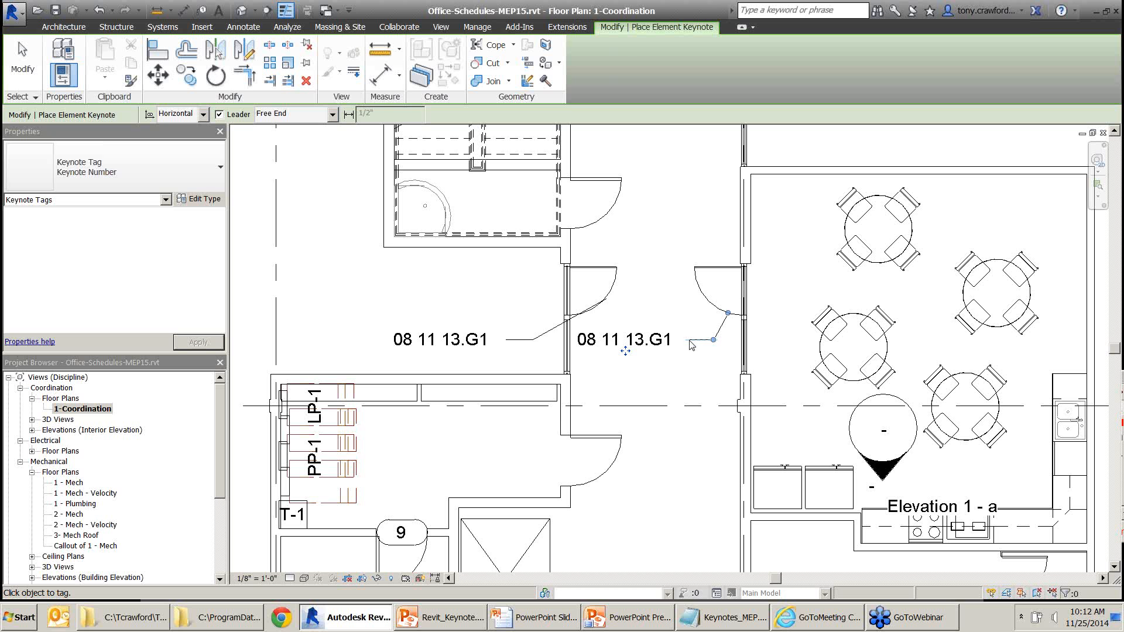
pyautogui.moveTo(682, 249)
pyautogui.mouseDown(button='middle')
pyautogui.moveTo(687, 283)
pyautogui.moveTo(670, 299)
pyautogui.mouseUp(button='middle')
pyautogui.press('Escape')
pyautogui.press('Escape')
# Preview element keynotes on the linked corridor doors, furniture and exterior windows without placing a tag, skipping the project save reminder
pyautogui.click(243, 27)
pyautogui.click(859, 87)
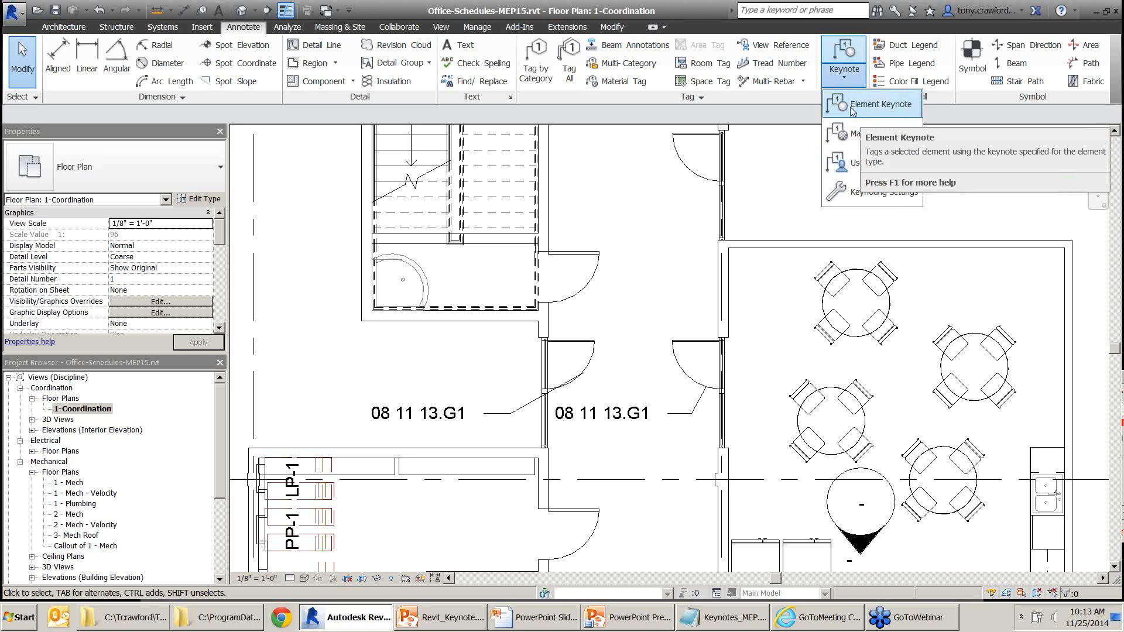
pyautogui.click(869, 105)
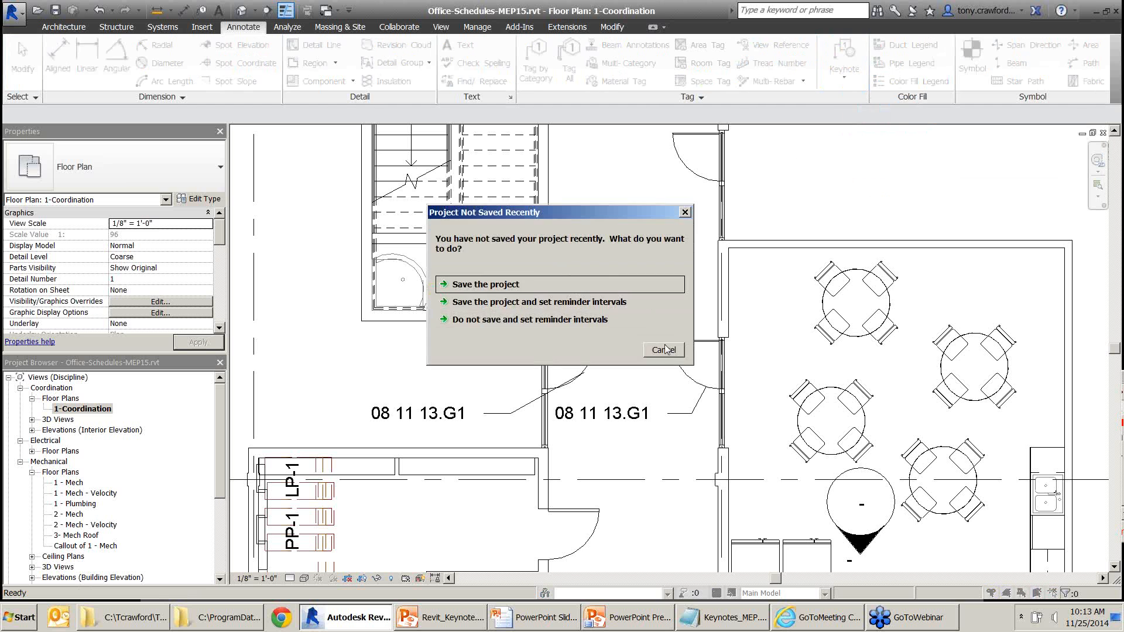
pyautogui.click(665, 351)
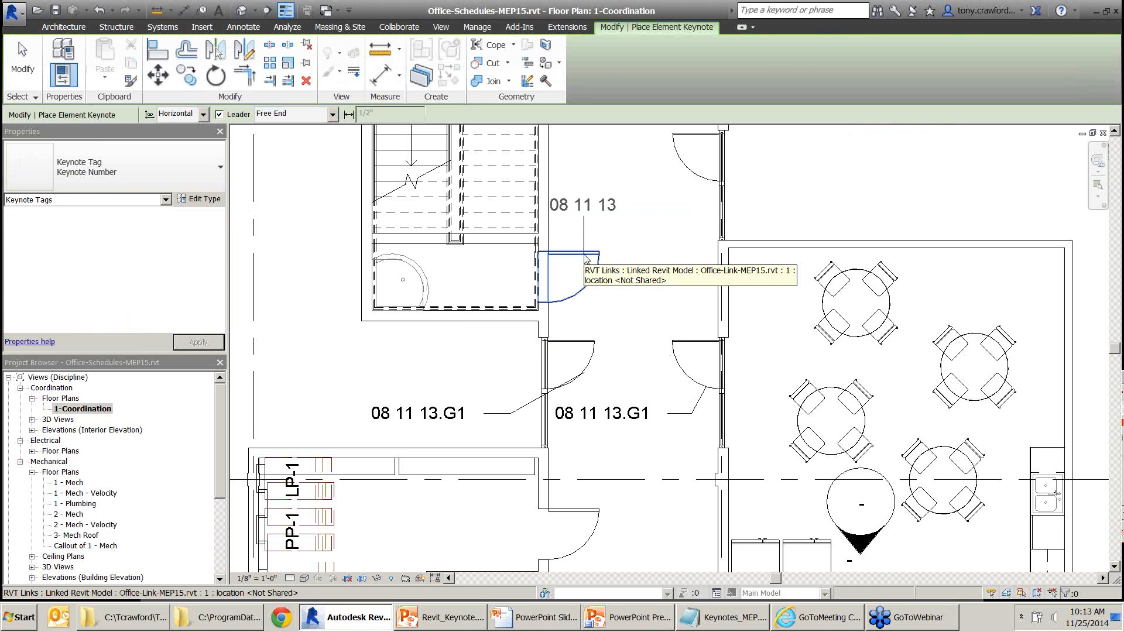
pyautogui.moveTo(587, 259); pyautogui.dragTo(530, 332, button='middle')
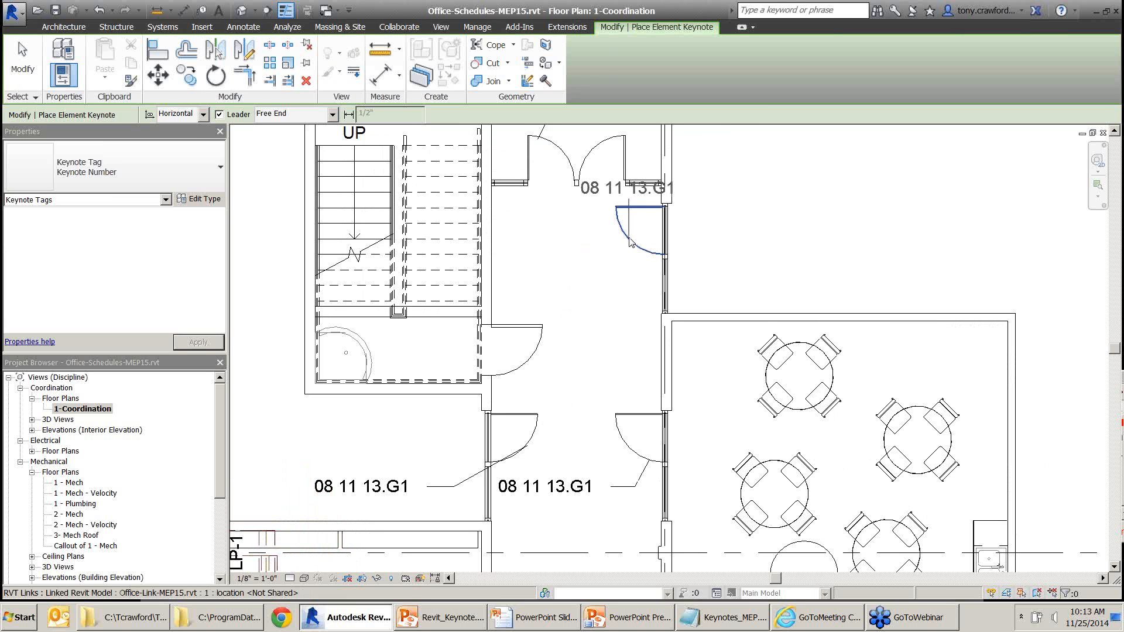
pyautogui.moveTo(624, 250); pyautogui.dragTo(611, 311, button='middle')
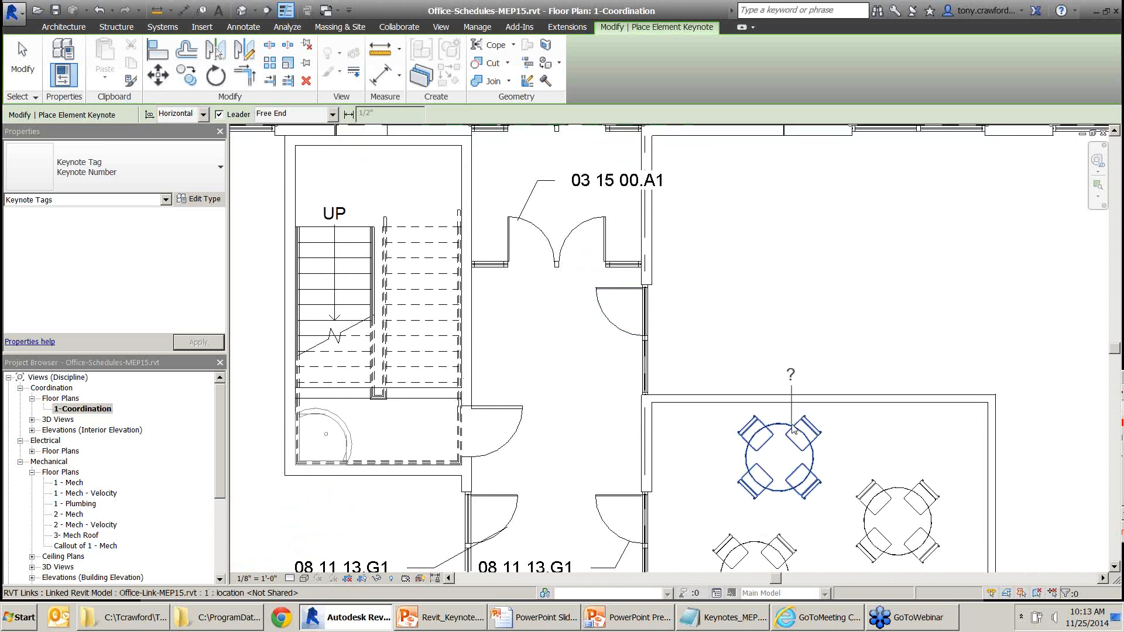
pyautogui.moveTo(880, 248)
pyautogui.mouseDown(button='middle')
pyautogui.moveTo(880, 270)
pyautogui.moveTo(886, 259)
pyautogui.mouseUp(button='middle')
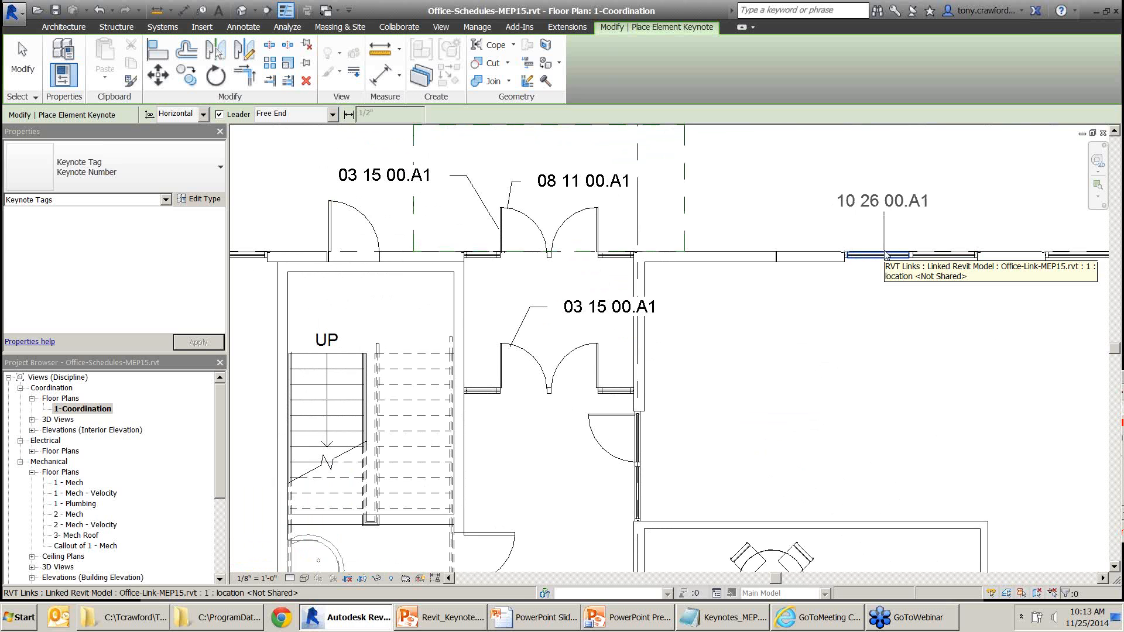
pyautogui.scroll(-2, 889, 214)
pyautogui.moveTo(858, 295); pyautogui.dragTo(828, 247, button='middle')
pyautogui.rightClick(864, 240)
pyautogui.click(906, 250)
pyautogui.rightClick(878, 235)
pyautogui.click(908, 246)
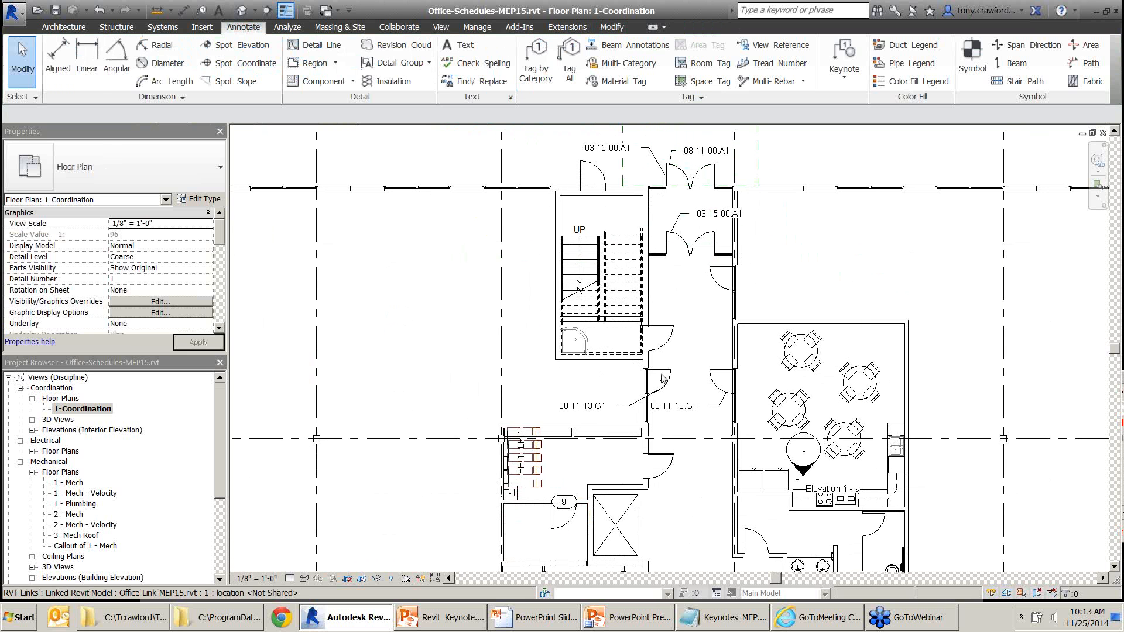
# Examine the Keynote type parameter of the linked curtain wall door just below the stair, and deselect the door
pyautogui.click(665, 368)
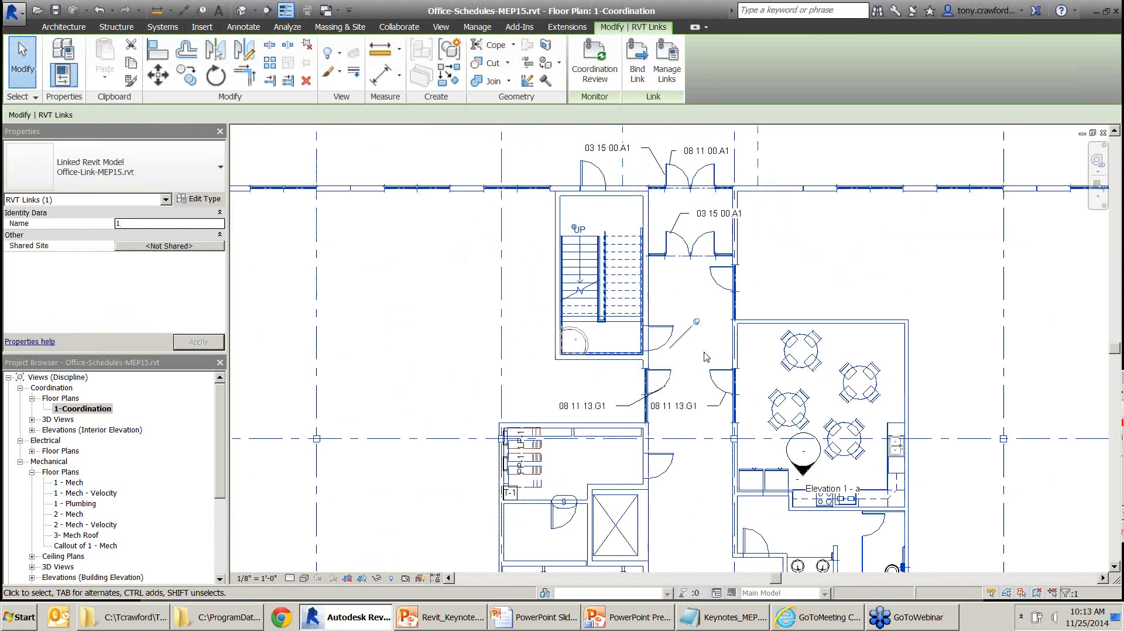
pyautogui.moveTo(792, 252)
pyautogui.mouseDown(button='middle')
pyautogui.moveTo(771, 297)
pyautogui.moveTo(750, 164)
pyautogui.moveTo(753, 210)
pyautogui.mouseUp(button='middle')
pyautogui.scroll(3, 587, 329)
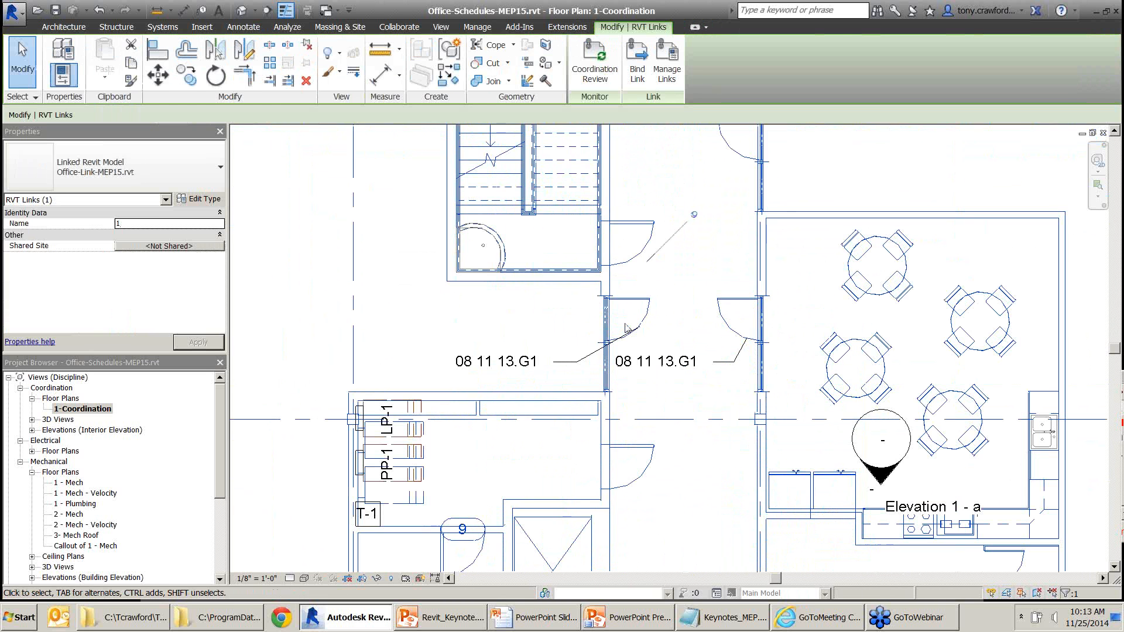
pyautogui.press('Escape')
pyautogui.click(637, 301)
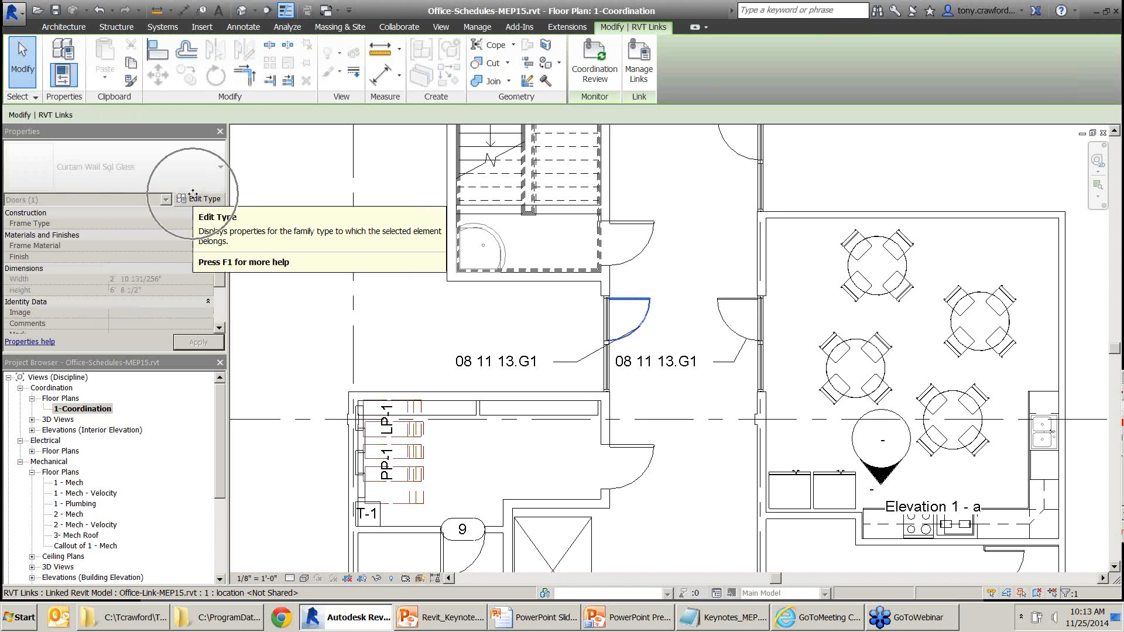
pyautogui.moveTo(299, 142); pyautogui.dragTo(222, 199)
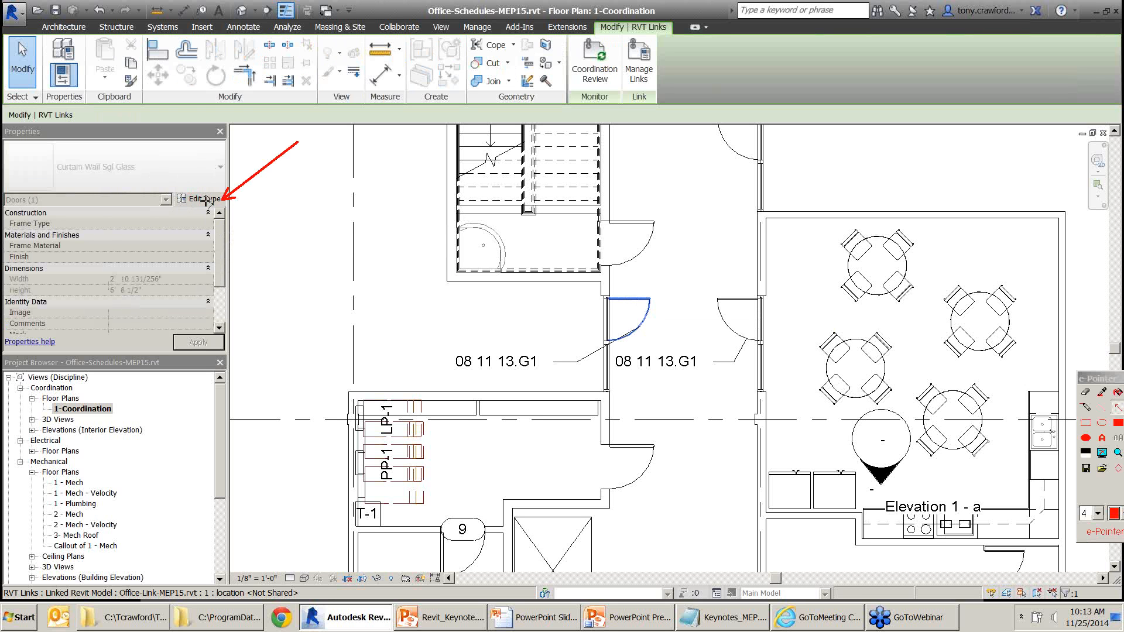
pyautogui.click(199, 199)
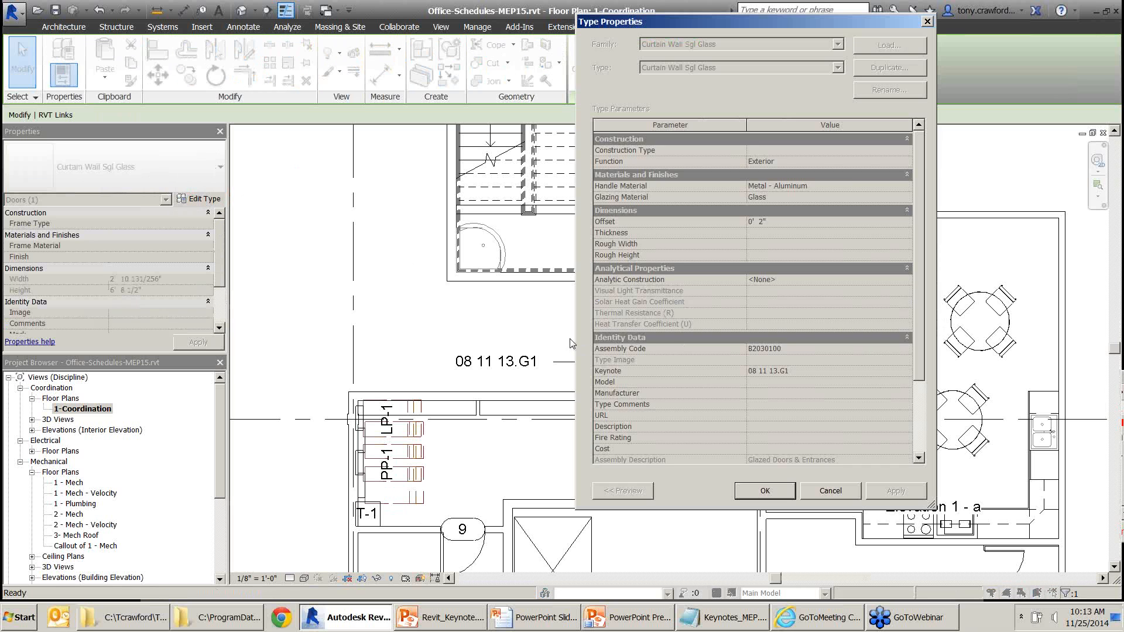
pyautogui.moveTo(481, 306); pyautogui.dragTo(593, 370)
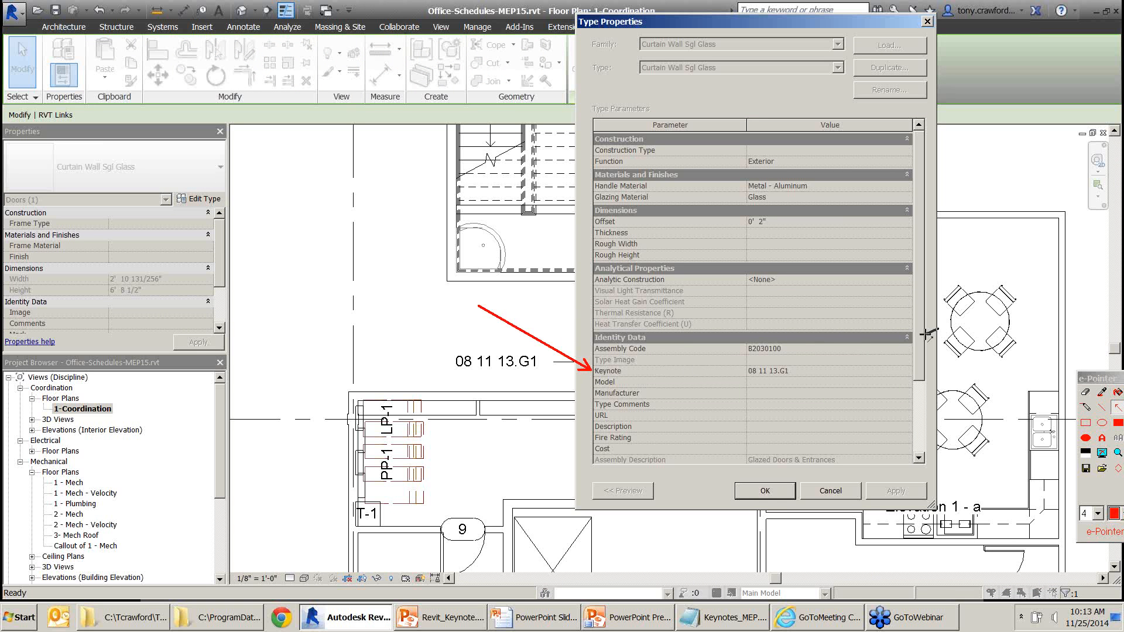
pyautogui.moveTo(937, 330); pyautogui.dragTo(848, 370)
pyautogui.press('Escape')
pyautogui.click(772, 494)
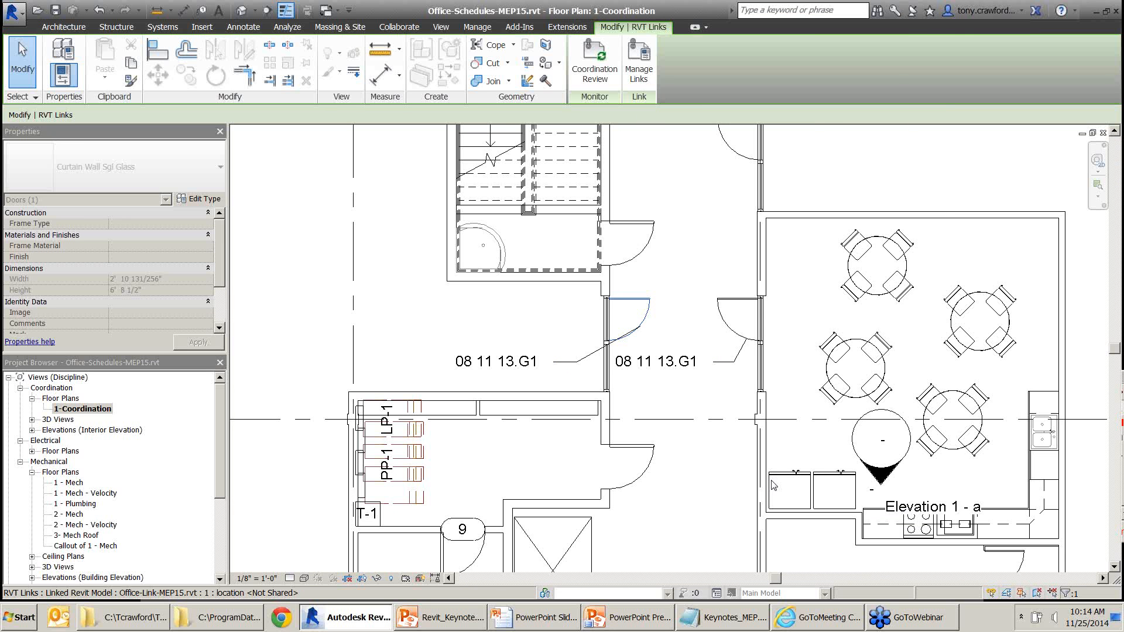
pyautogui.press('Escape')
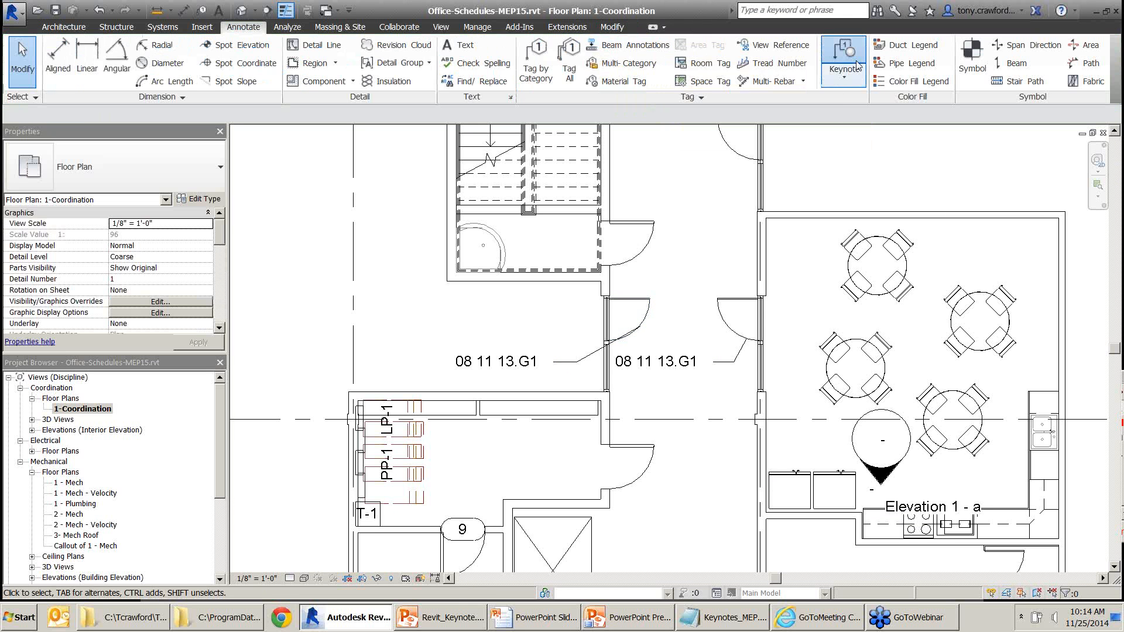
# Try to tag the linked exterior wall and its windows beyond the vestibule with a material keynote
pyautogui.click(841, 58)
pyautogui.click(844, 77)
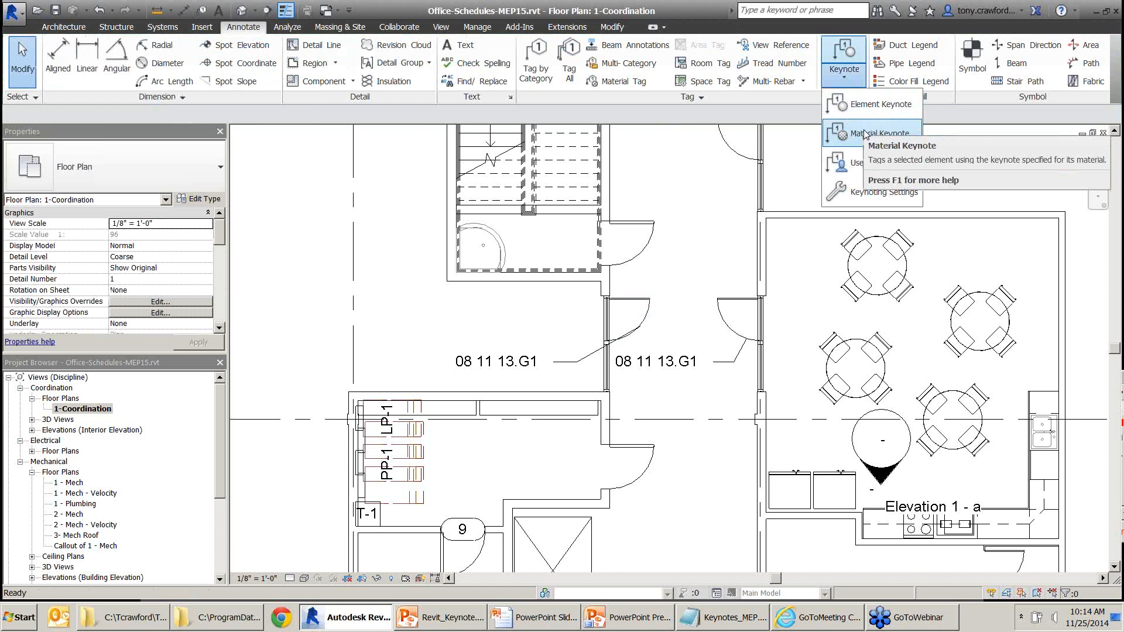
pyautogui.click(865, 134)
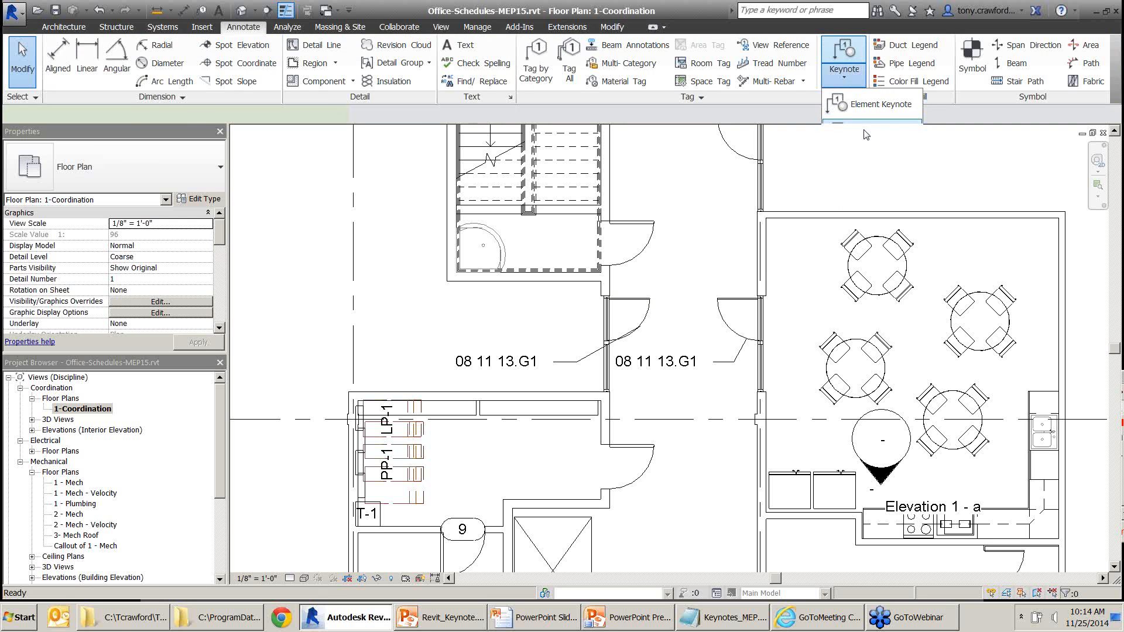
pyautogui.moveTo(792, 203); pyautogui.dragTo(652, 469, button='middle')
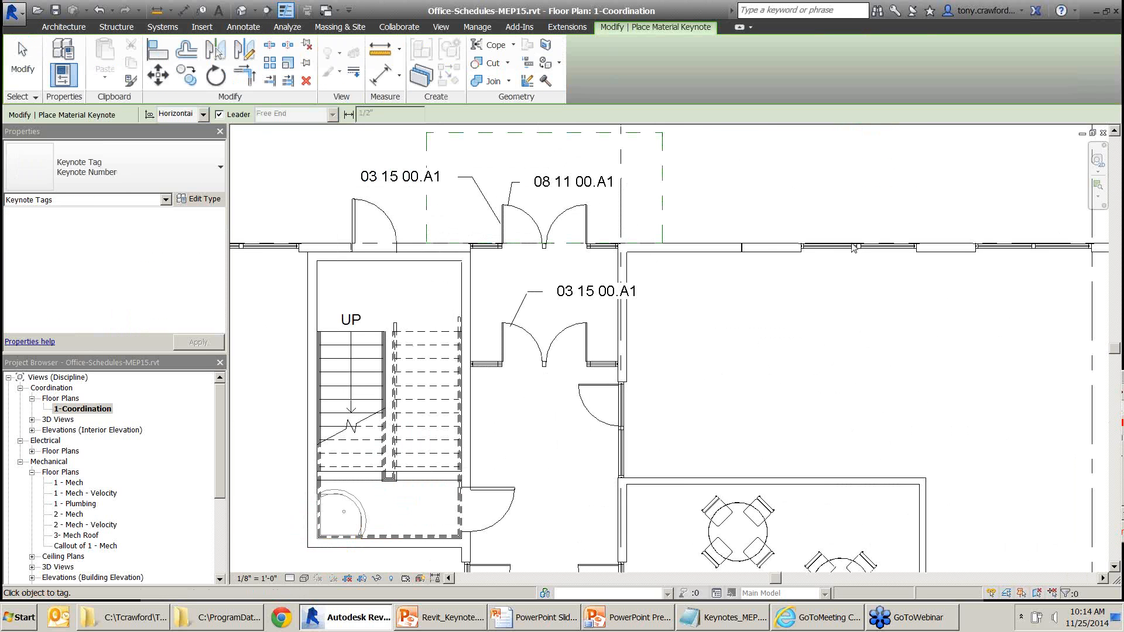
pyautogui.moveTo(840, 252); pyautogui.dragTo(852, 243, button='middle')
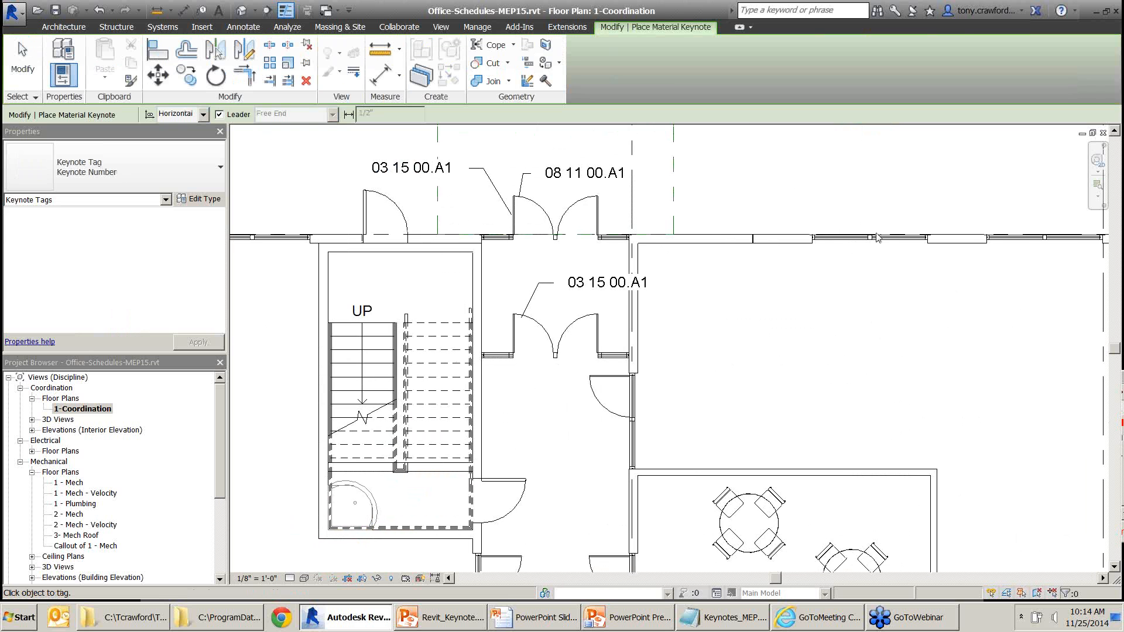
pyautogui.press('Escape')
pyautogui.press('Escape')
pyautogui.scroll(-2, 906, 192)
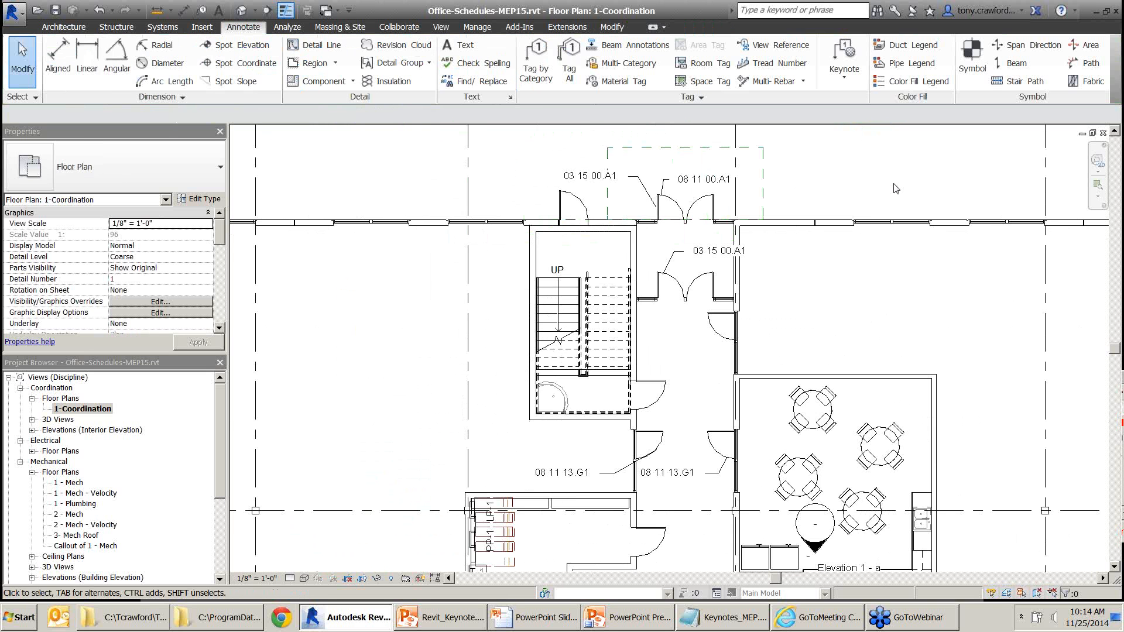
# Examine the material of the structure layer in the linked exterior wall's WT-04 assembly, leaving the wall type unchanged
pyautogui.moveTo(881, 198); pyautogui.dragTo(890, 311, button='middle')
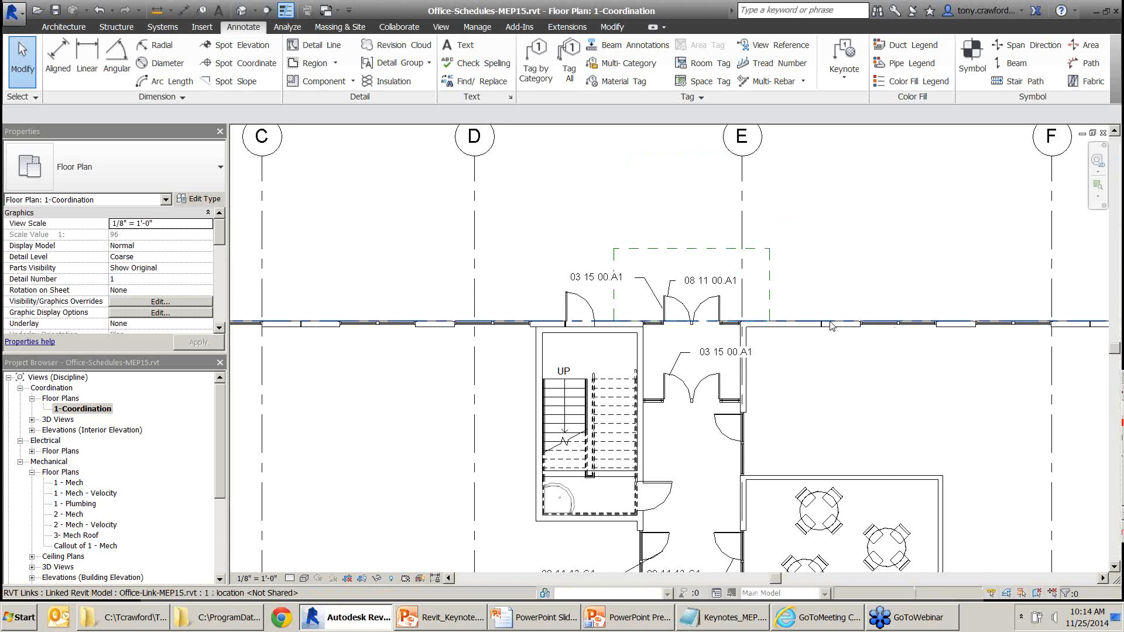
pyautogui.click(832, 324)
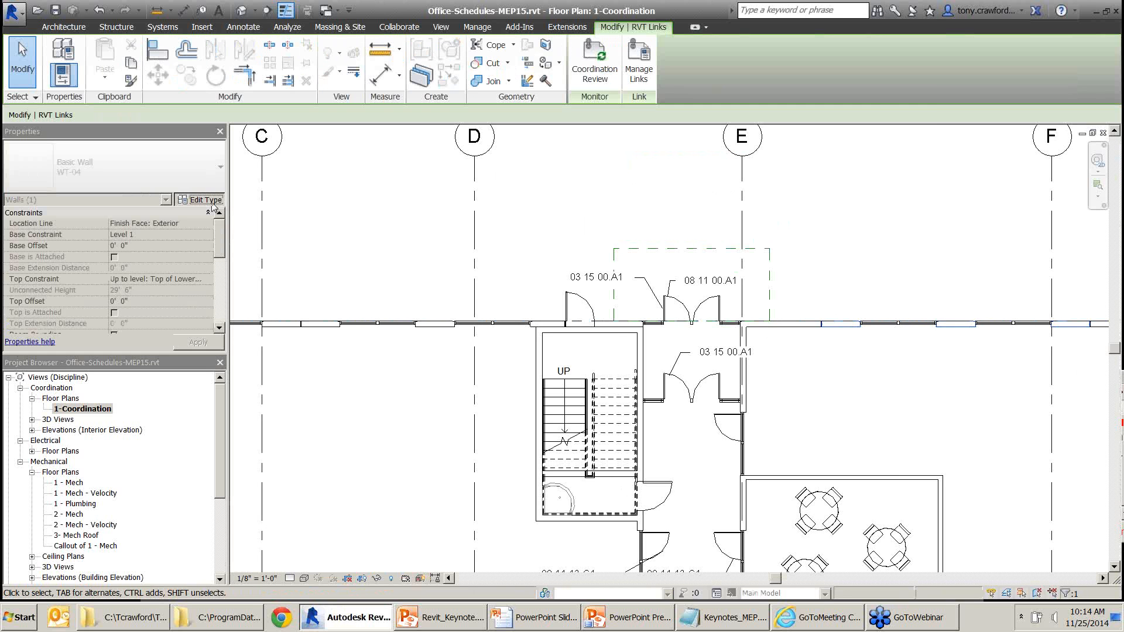
pyautogui.click(211, 201)
pyautogui.click(832, 150)
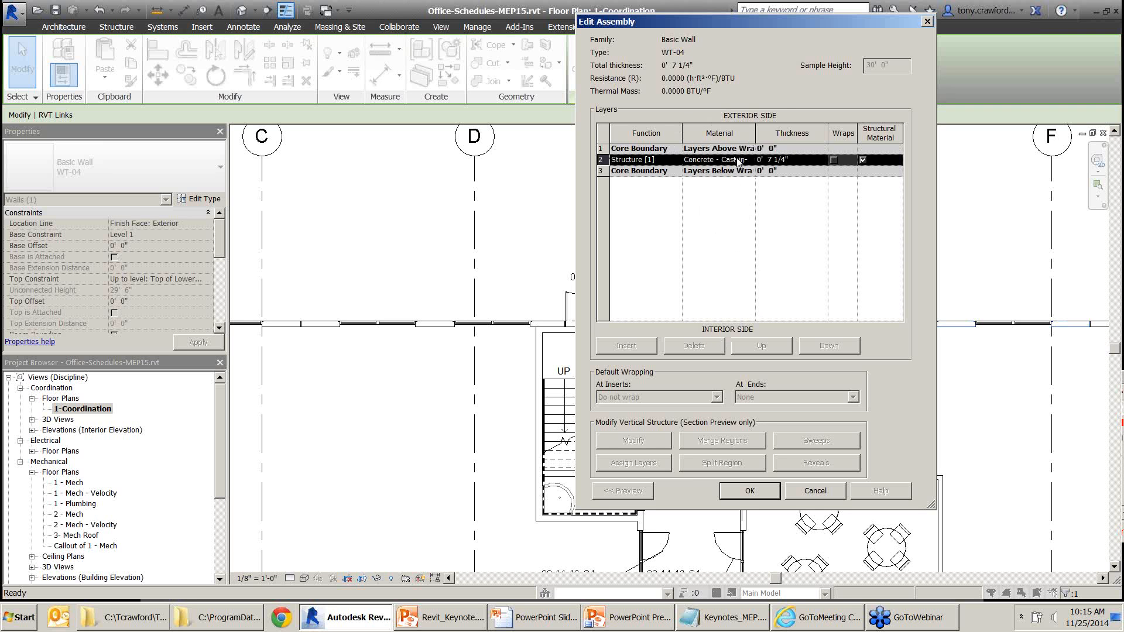
pyautogui.press('F9')
pyautogui.moveTo(795, 99); pyautogui.dragTo(735, 159)
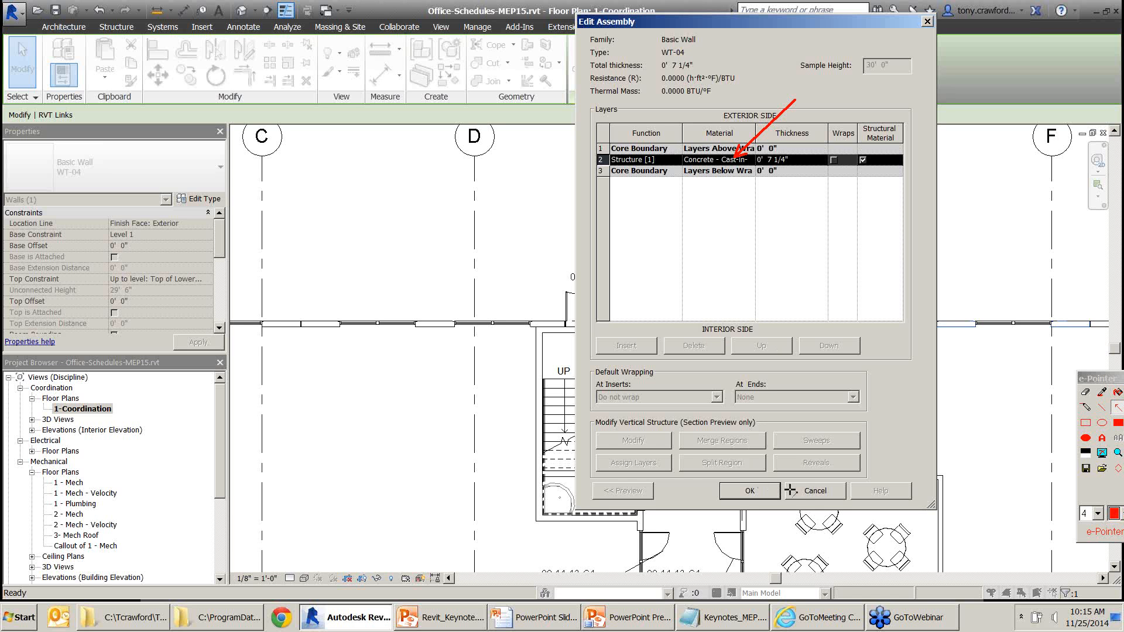
pyautogui.click(813, 490)
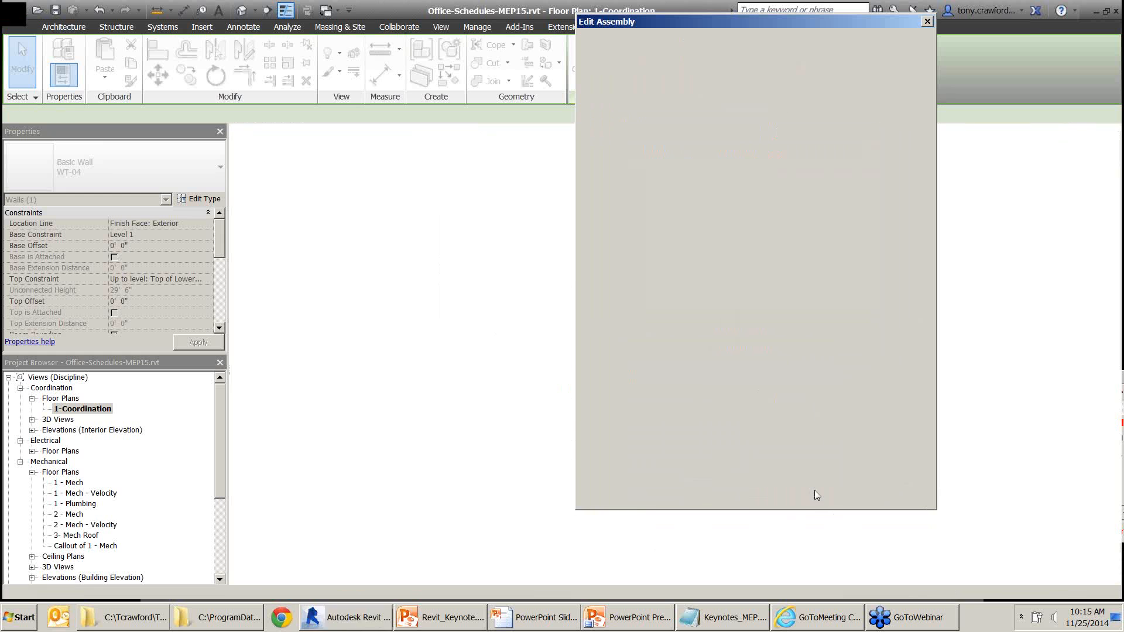
pyautogui.click(818, 495)
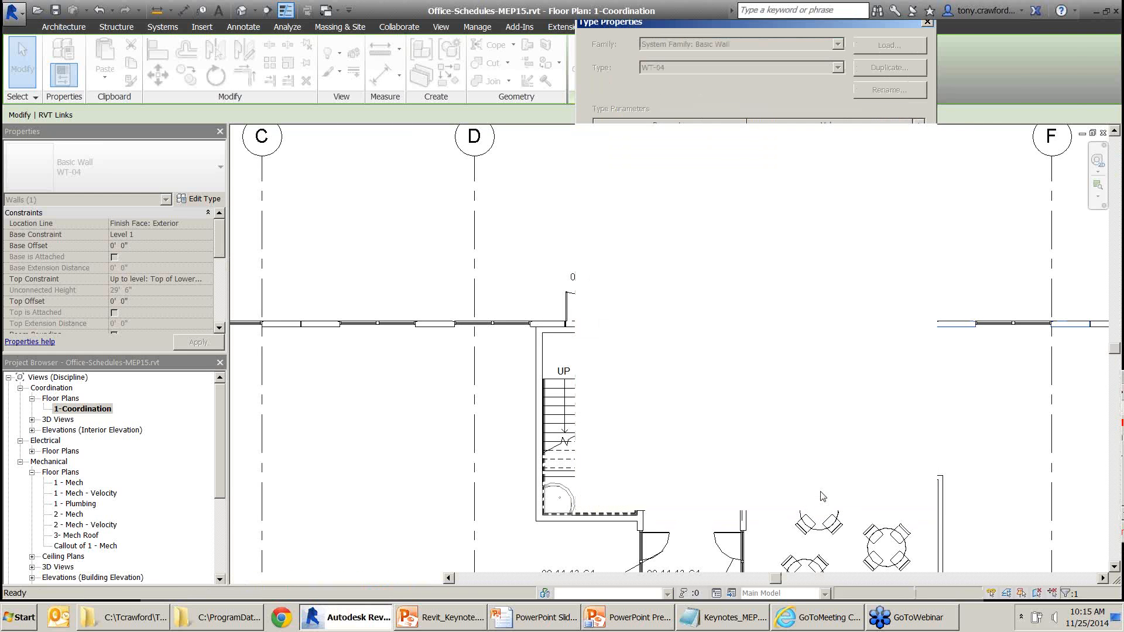
pyautogui.moveTo(416, 253); pyautogui.dragTo(436, 310)
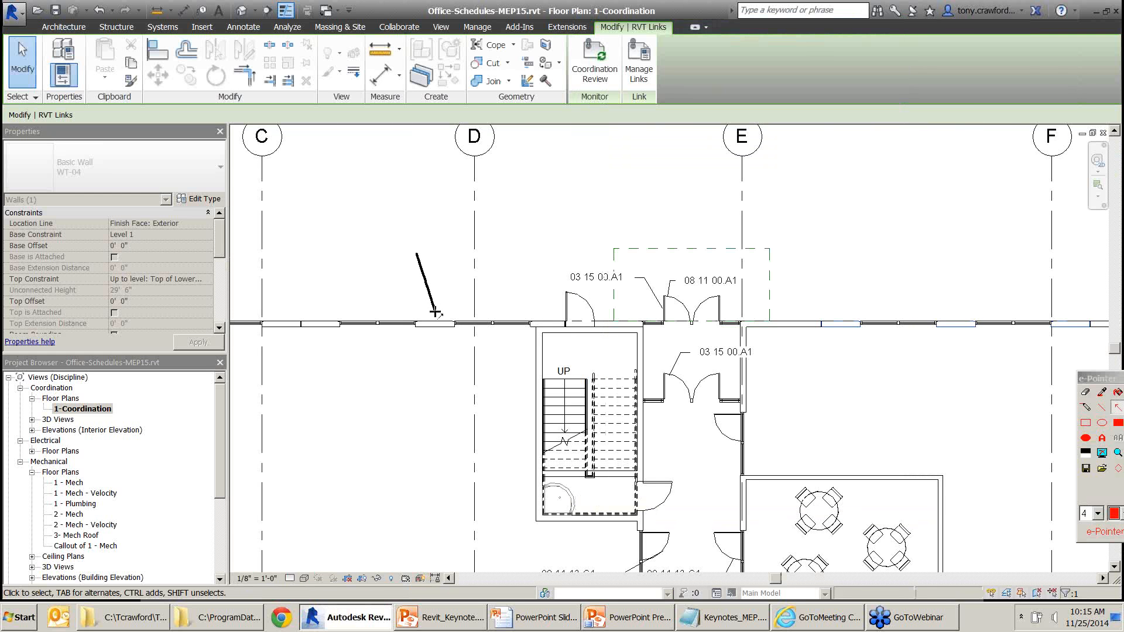
pyautogui.moveTo(541, 268); pyautogui.dragTo(555, 313)
pyautogui.moveTo(514, 406); pyautogui.dragTo(531, 376)
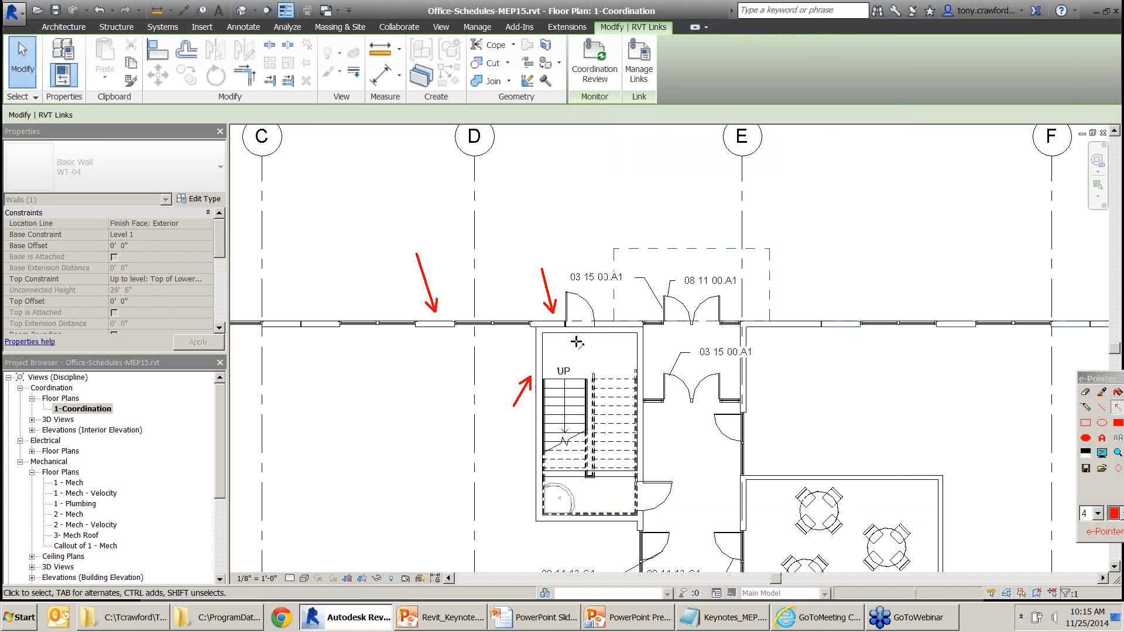
pyautogui.moveTo(578, 339); pyautogui.dragTo(548, 369)
pyautogui.press('Escape')
# Set the floor plan's detail level to Fine and check the linked walls around the stair
pyautogui.click(289, 578)
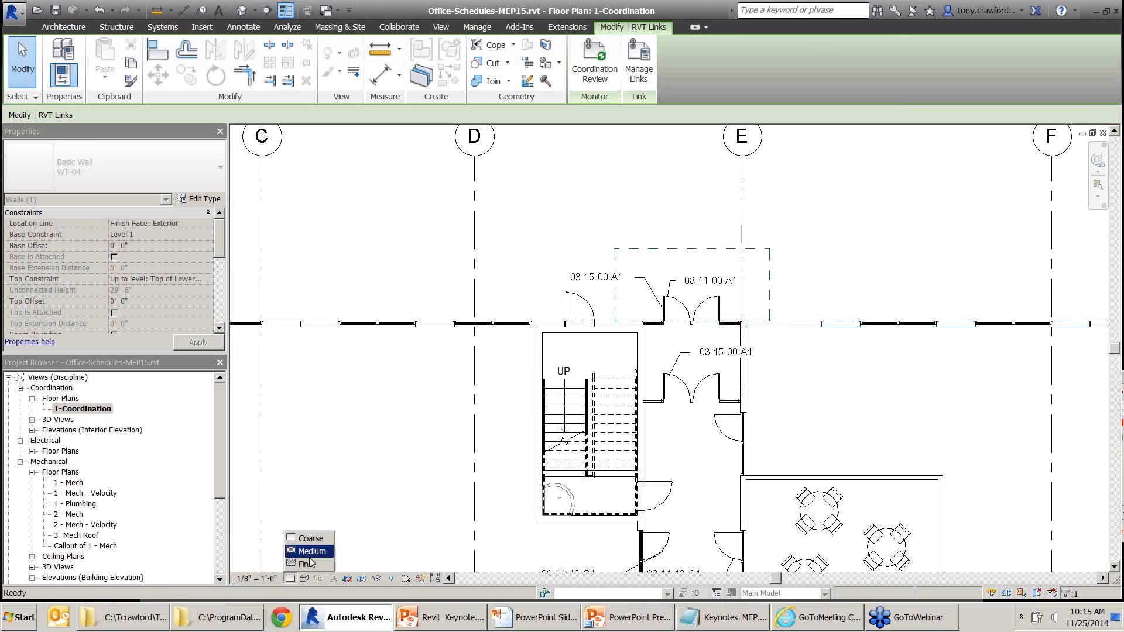
pyautogui.click(301, 565)
pyautogui.scroll(3, 527, 357)
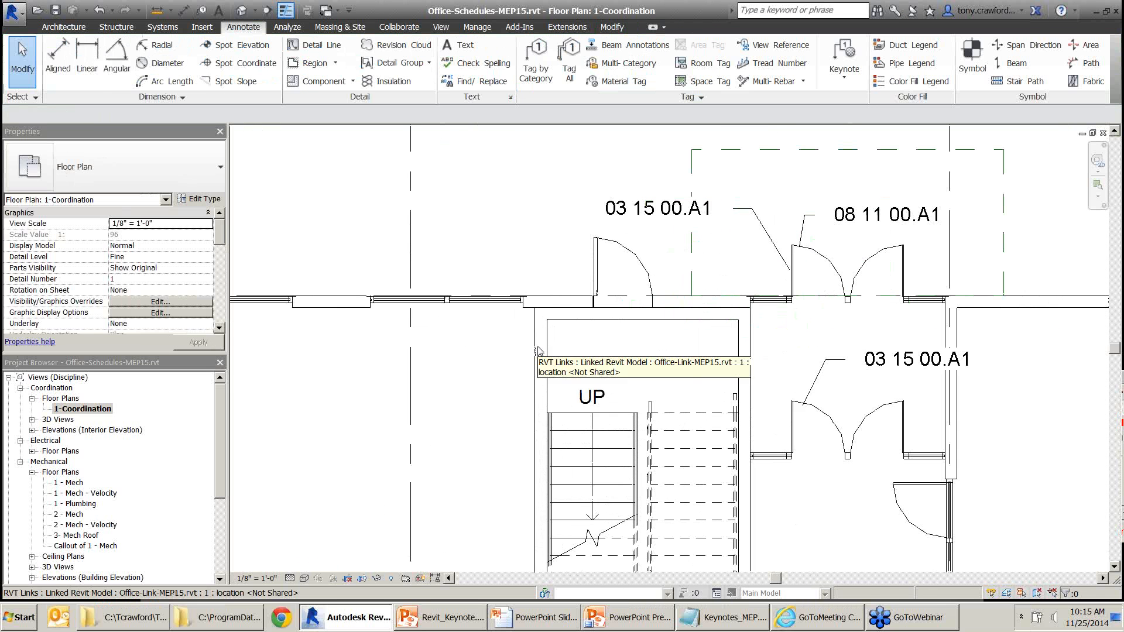
pyautogui.scroll(-3, 526, 352)
pyautogui.moveTo(560, 439); pyautogui.dragTo(575, 393, button='middle')
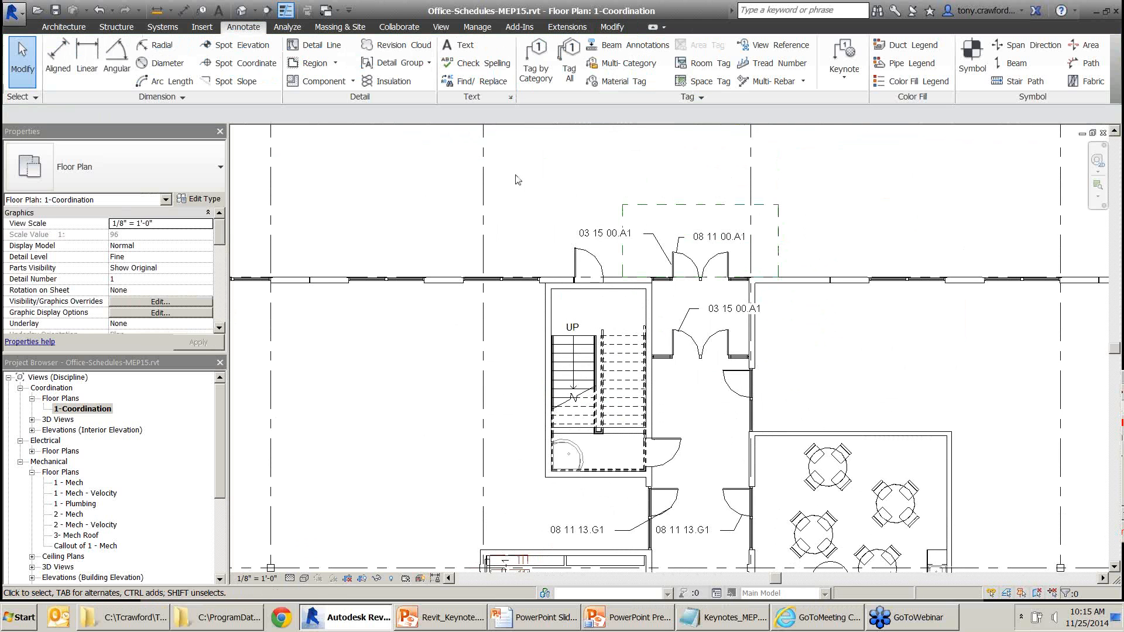
# Try displaying the linked Office-Link-MEP15.rvt model By Host View in the floor plan's visibility overrides and check its walls
pyautogui.press('v')
pyautogui.press('g')
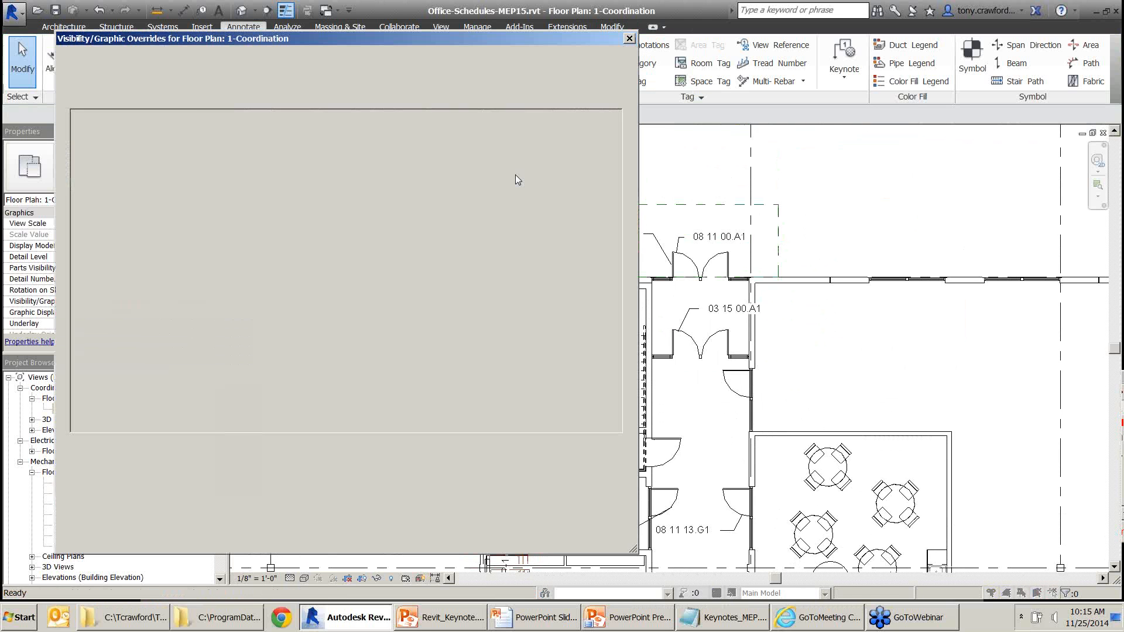
pyautogui.click(431, 57)
pyautogui.click(403, 117)
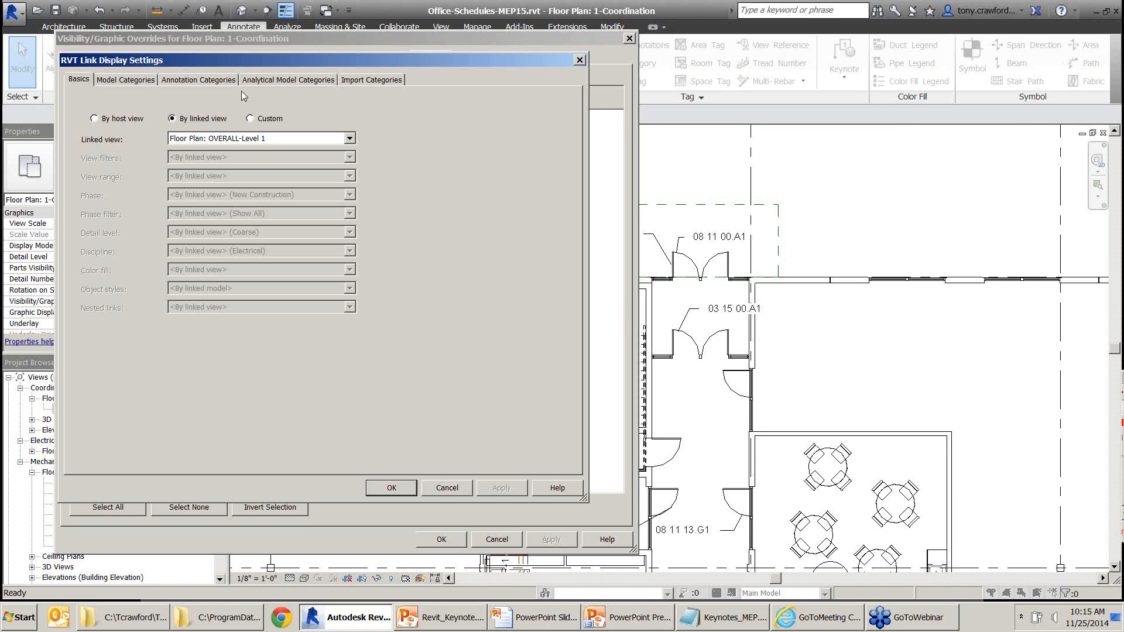
pyautogui.click(94, 118)
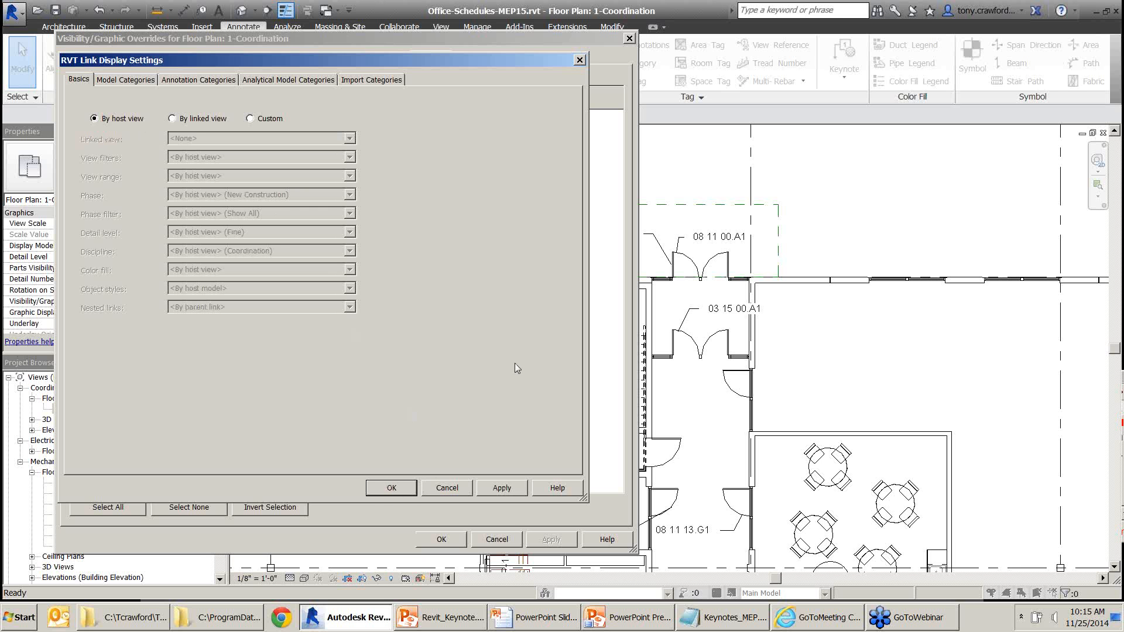
pyautogui.click(401, 490)
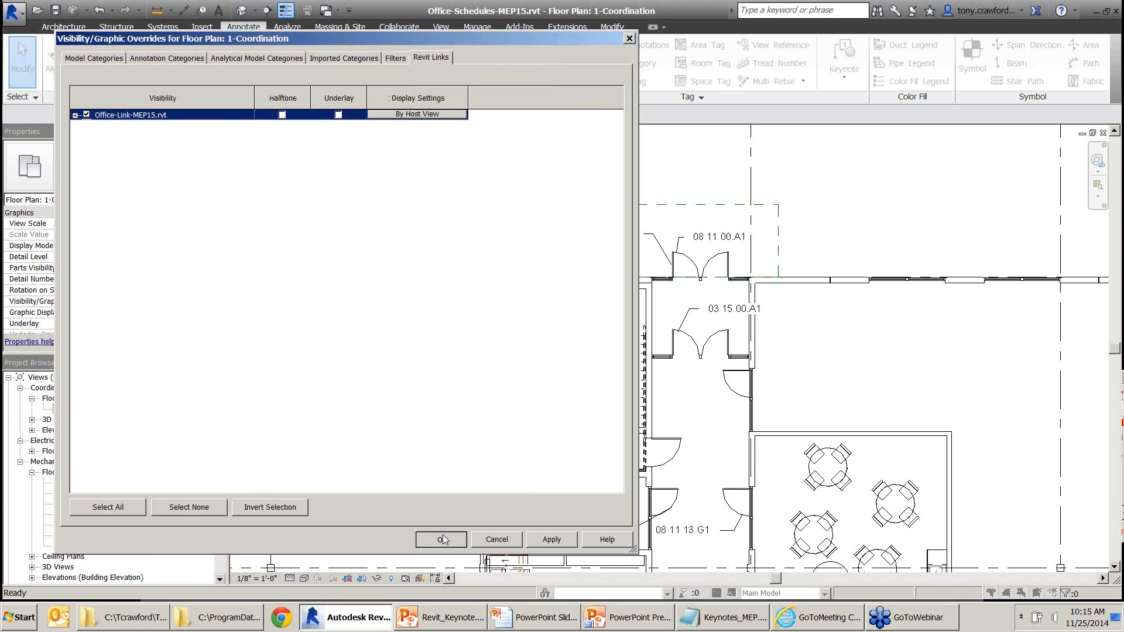
pyautogui.click(441, 539)
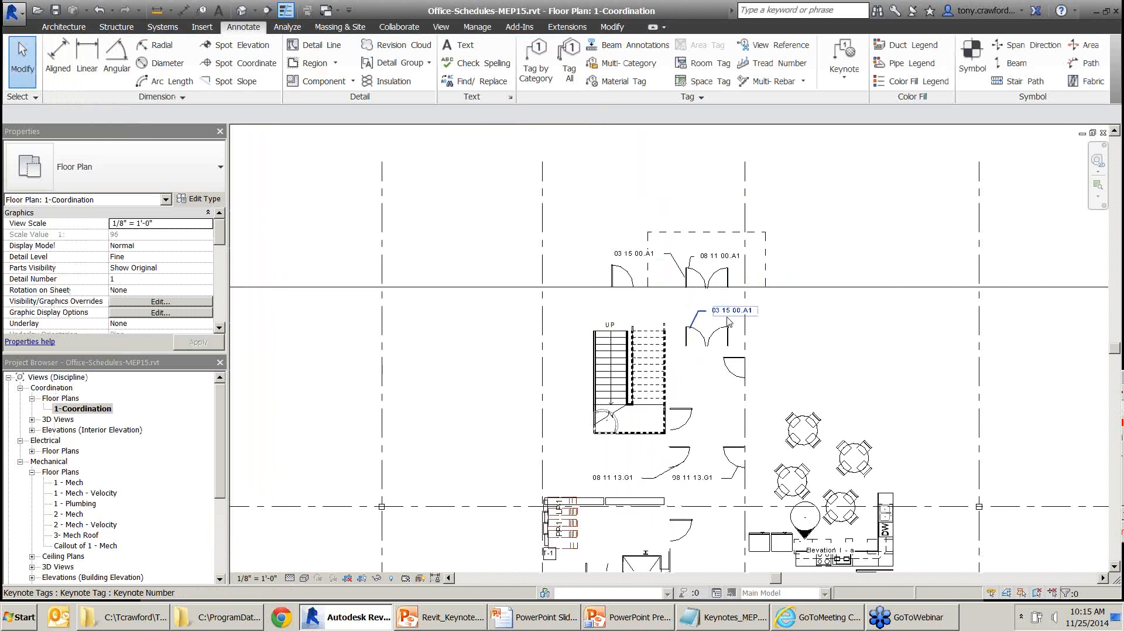
pyautogui.scroll(-1, 744, 306)
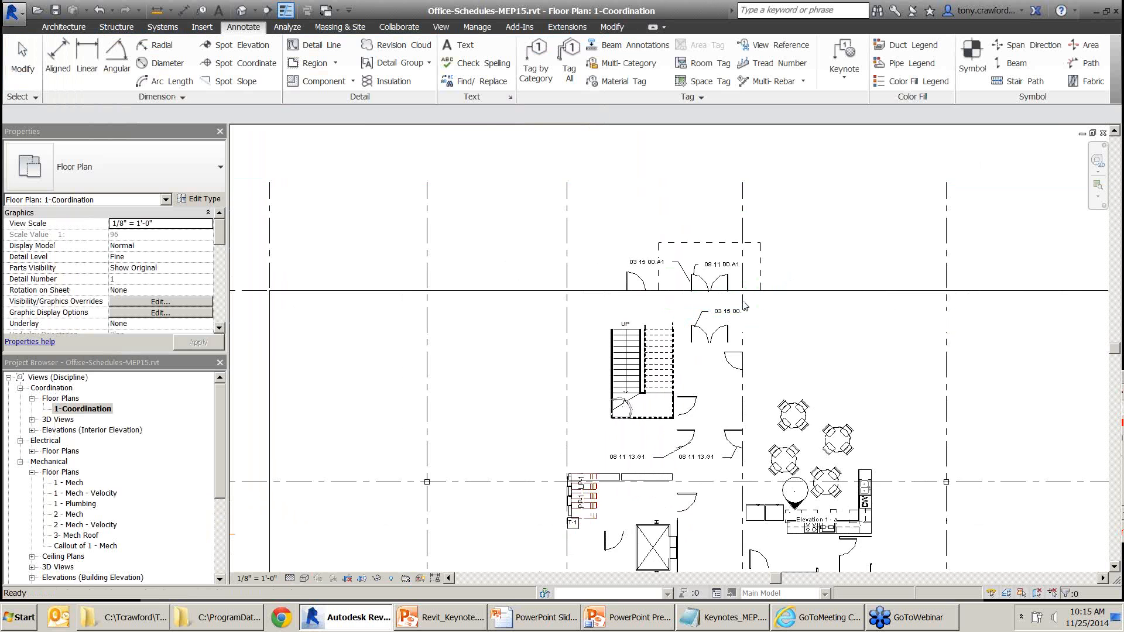
pyautogui.scroll(2, 729, 311)
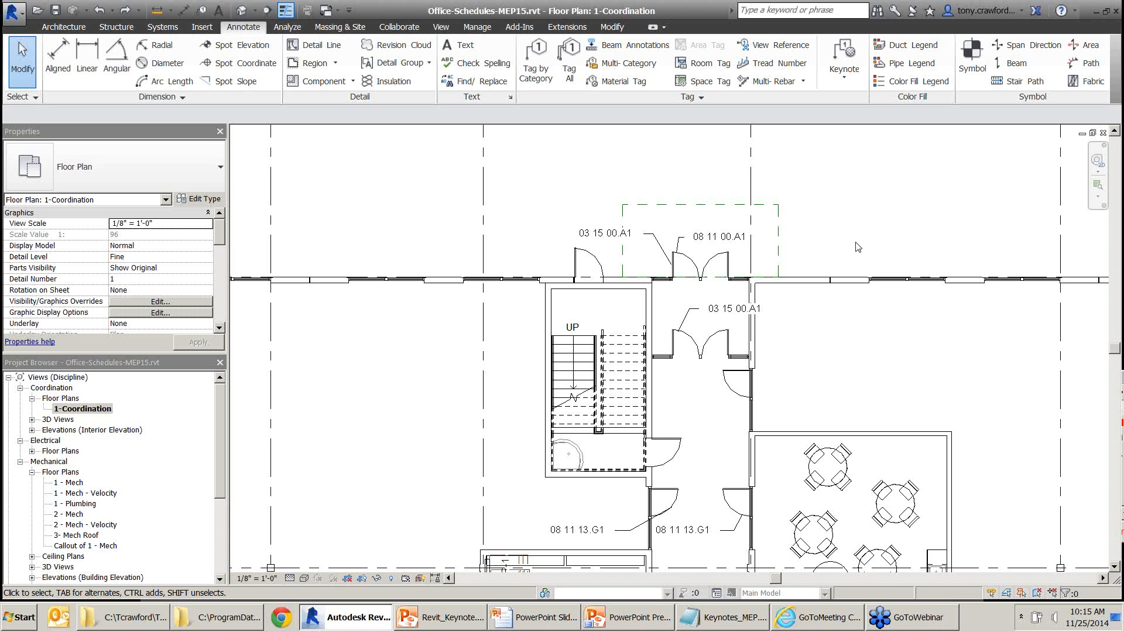
pyautogui.moveTo(853, 218); pyautogui.dragTo(811, 275)
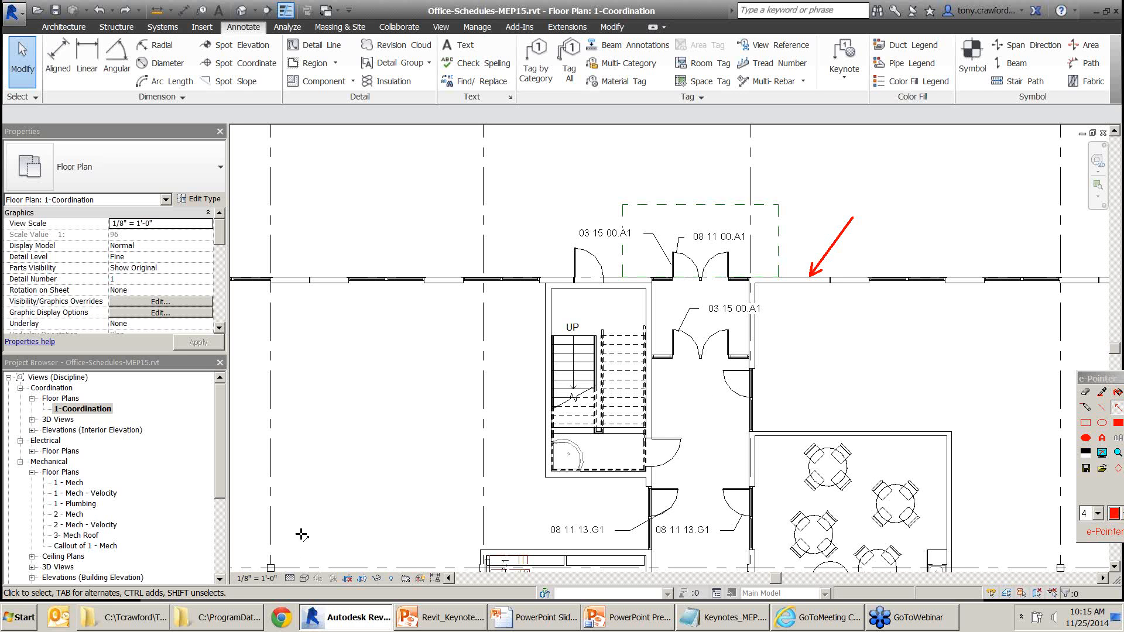
pyautogui.moveTo(309, 525); pyautogui.dragTo(292, 573)
pyautogui.press('Escape')
pyautogui.press('Escape')
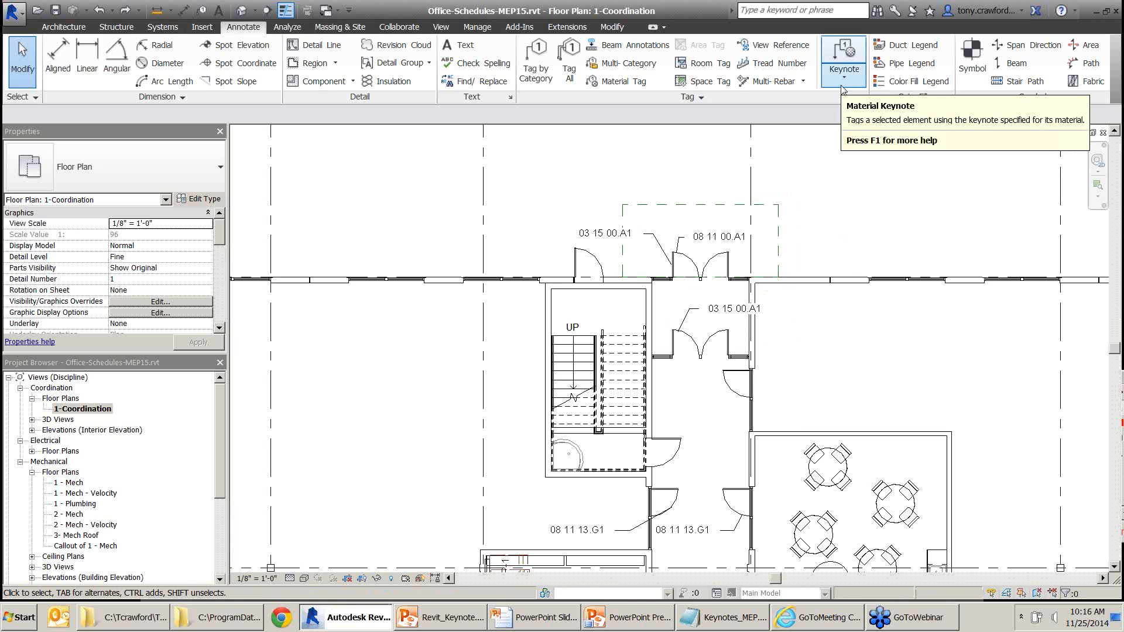
pyautogui.hotkey('alt', 'Tab')
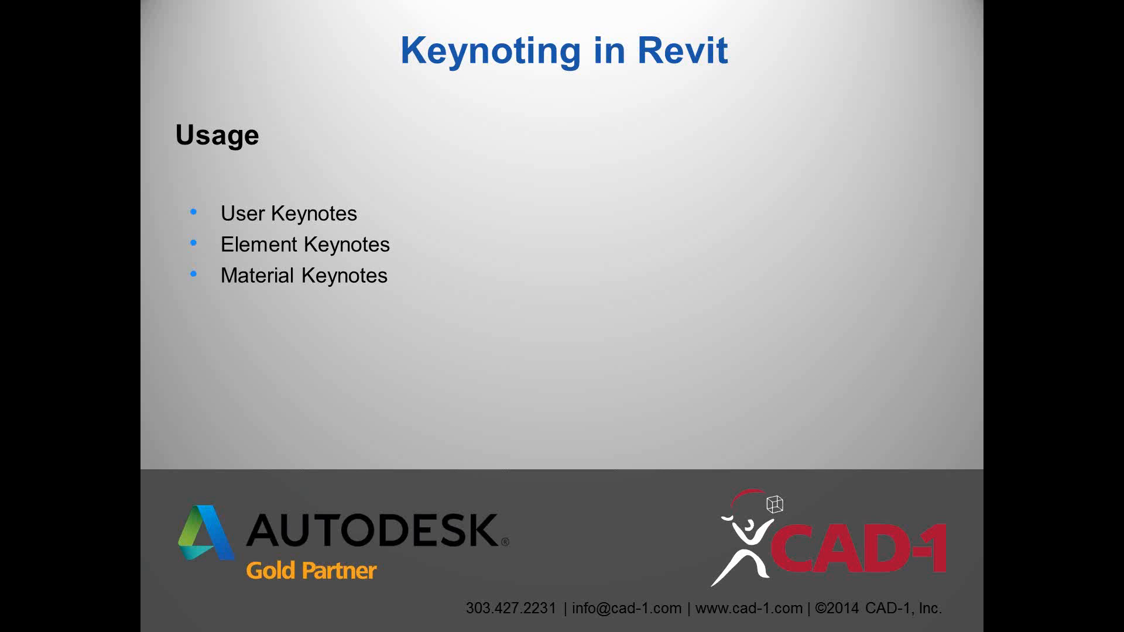
pyautogui.hotkey('alt', 'Tab')
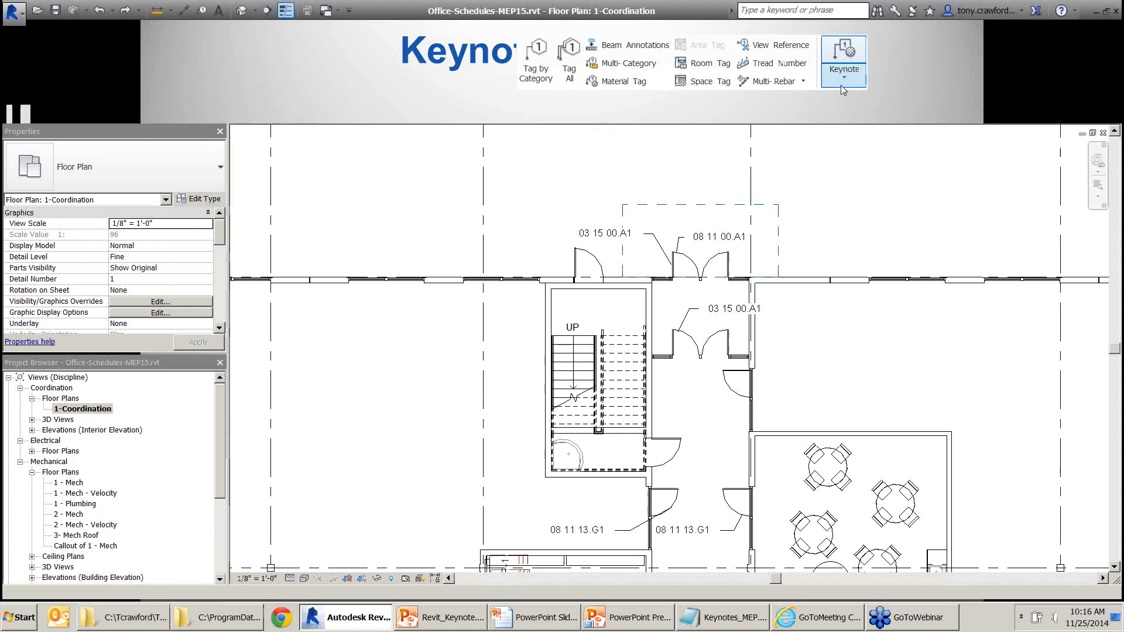
pyautogui.click(834, 85)
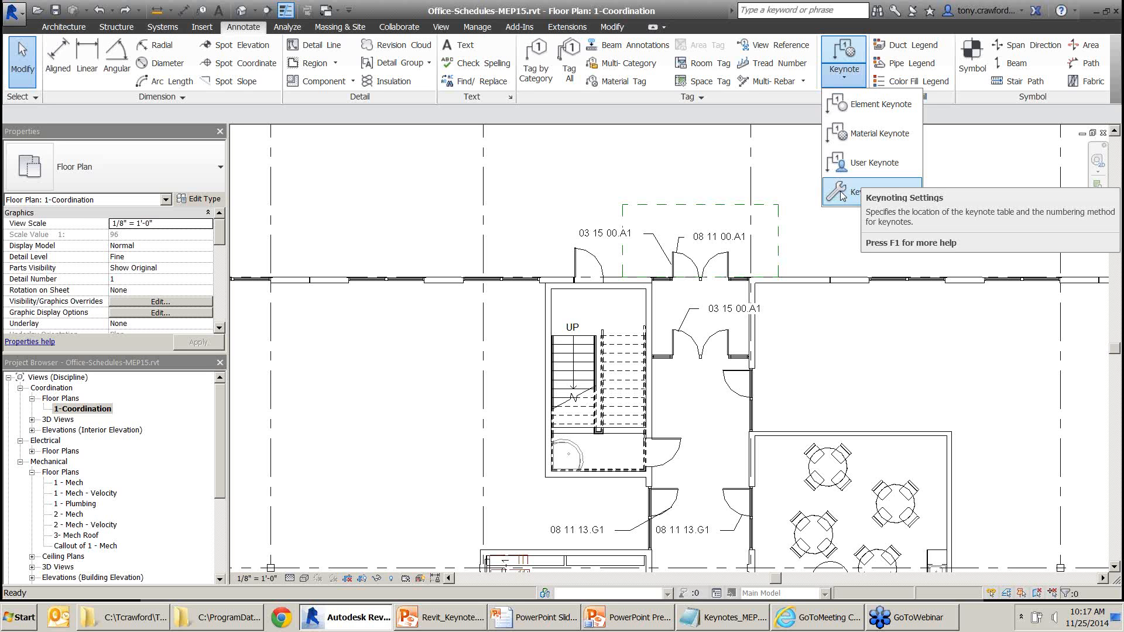
pyautogui.click(71, 26)
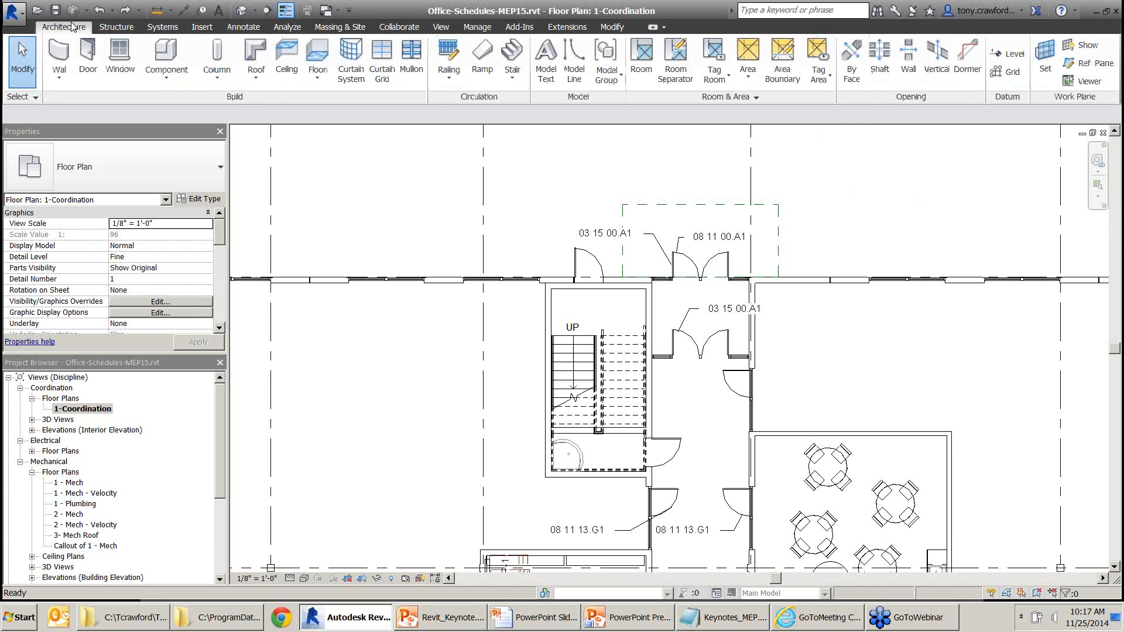
pyautogui.click(59, 76)
pyautogui.click(93, 104)
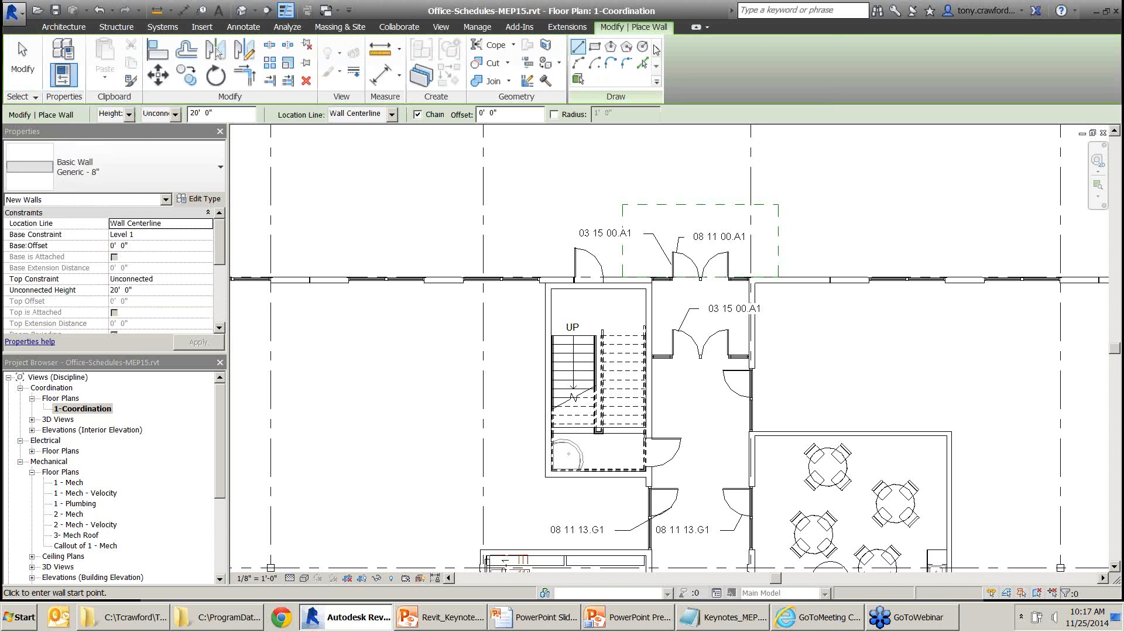
pyautogui.press('Escape')
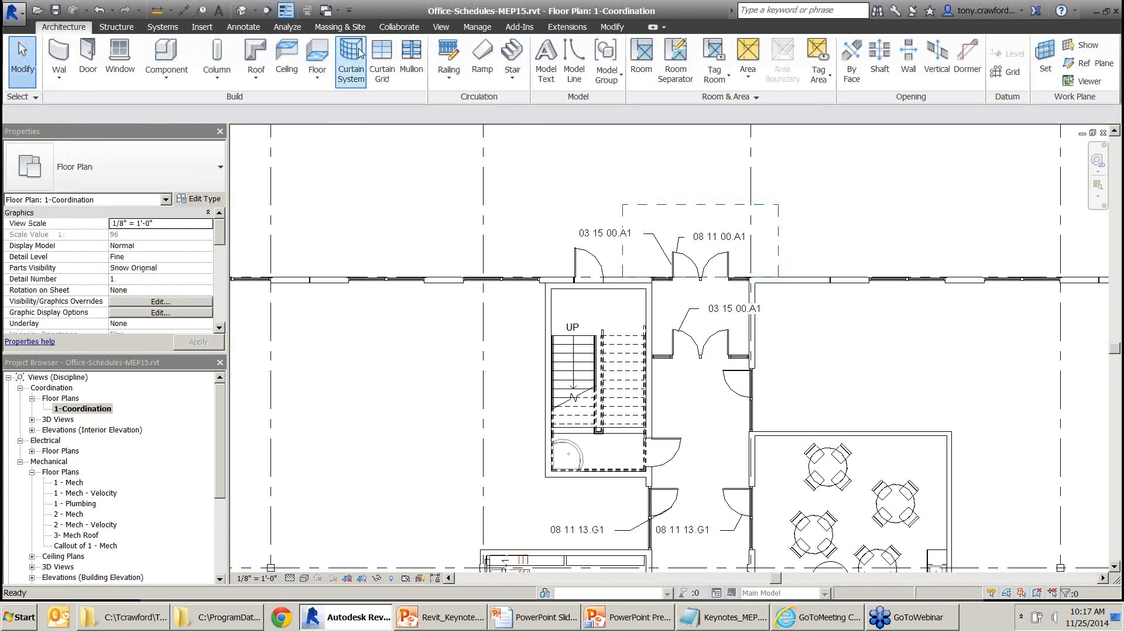
pyautogui.click(243, 27)
pyautogui.click(844, 70)
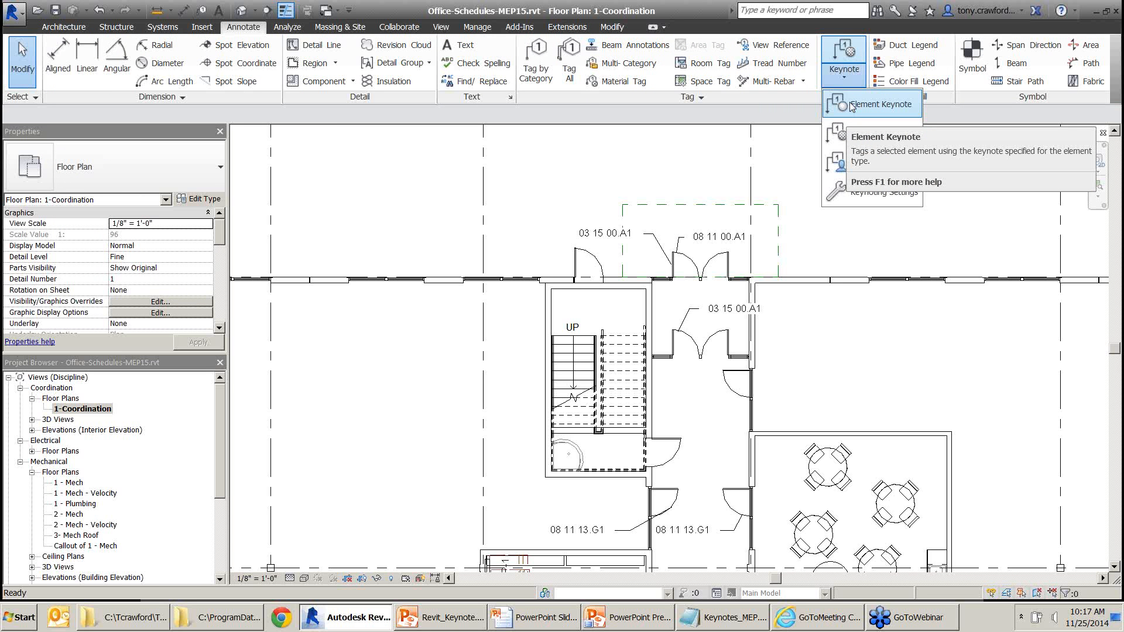
pyautogui.click(851, 105)
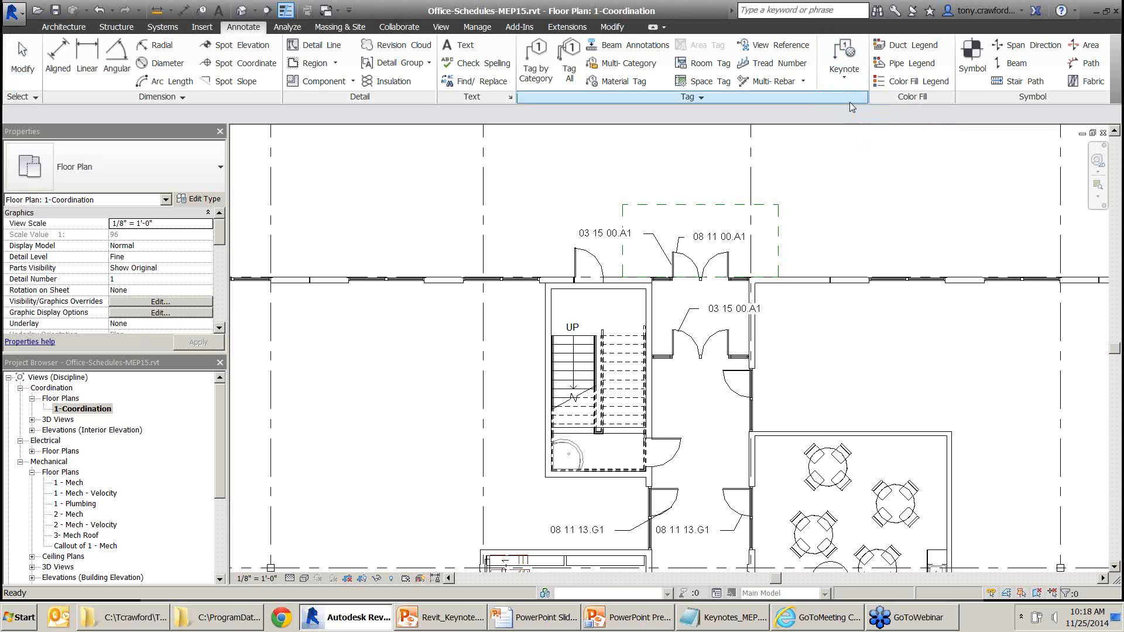
pyautogui.hotkey('alt', 'Tab')
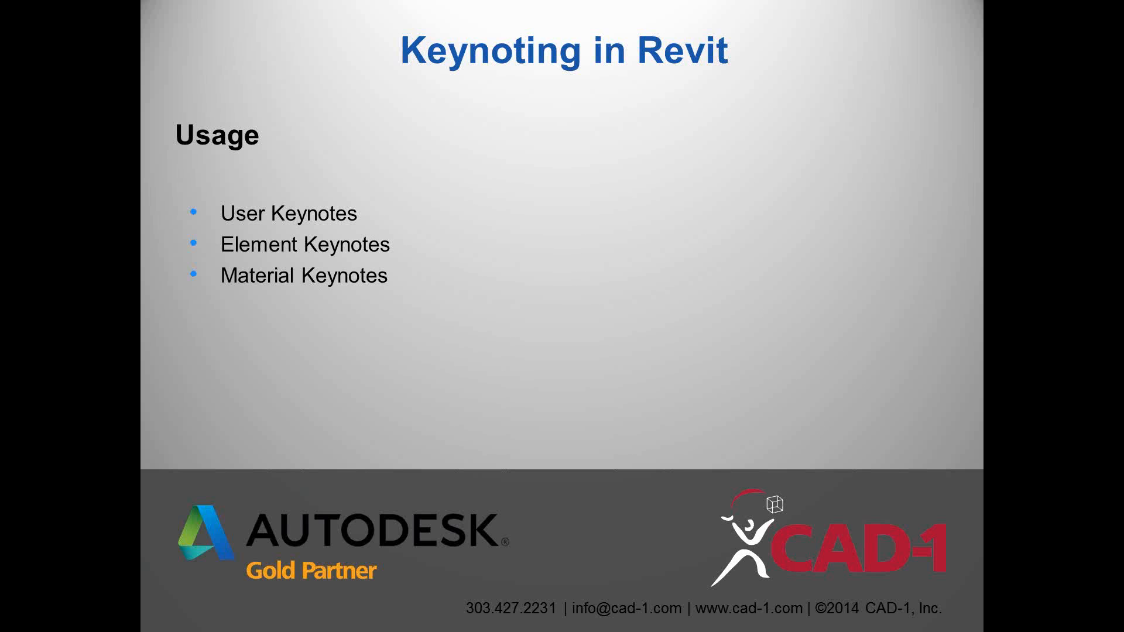
pyautogui.press('Right')
pyautogui.hotkey('alt', 'Tab')
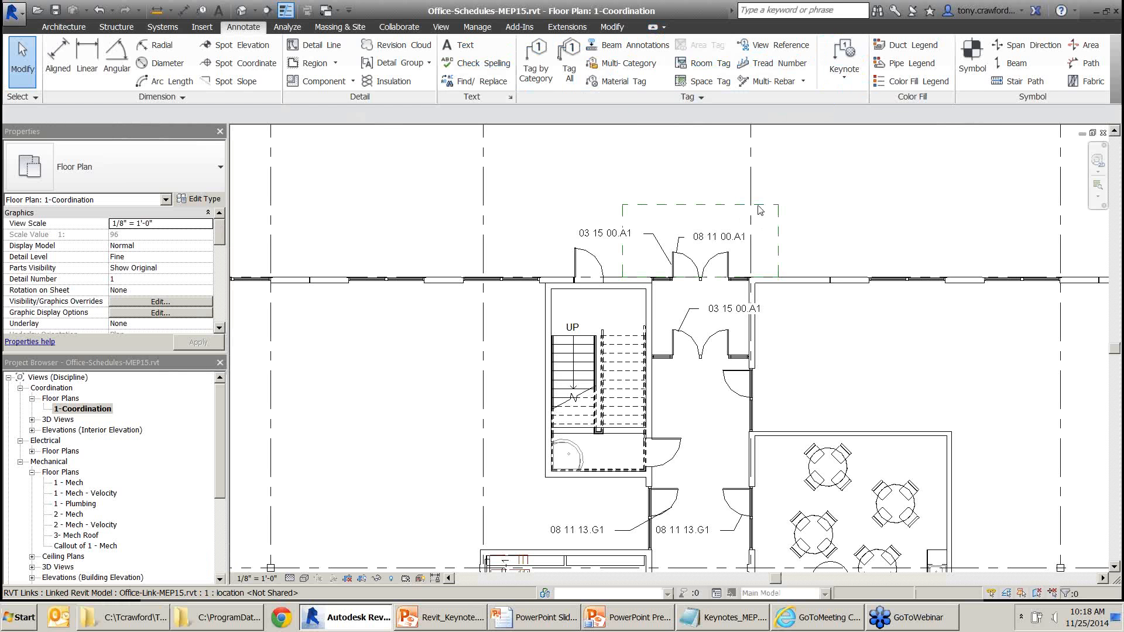
pyautogui.press('F9')
pyautogui.moveTo(810, 181); pyautogui.dragTo(739, 231)
pyautogui.moveTo(542, 201); pyautogui.dragTo(585, 233)
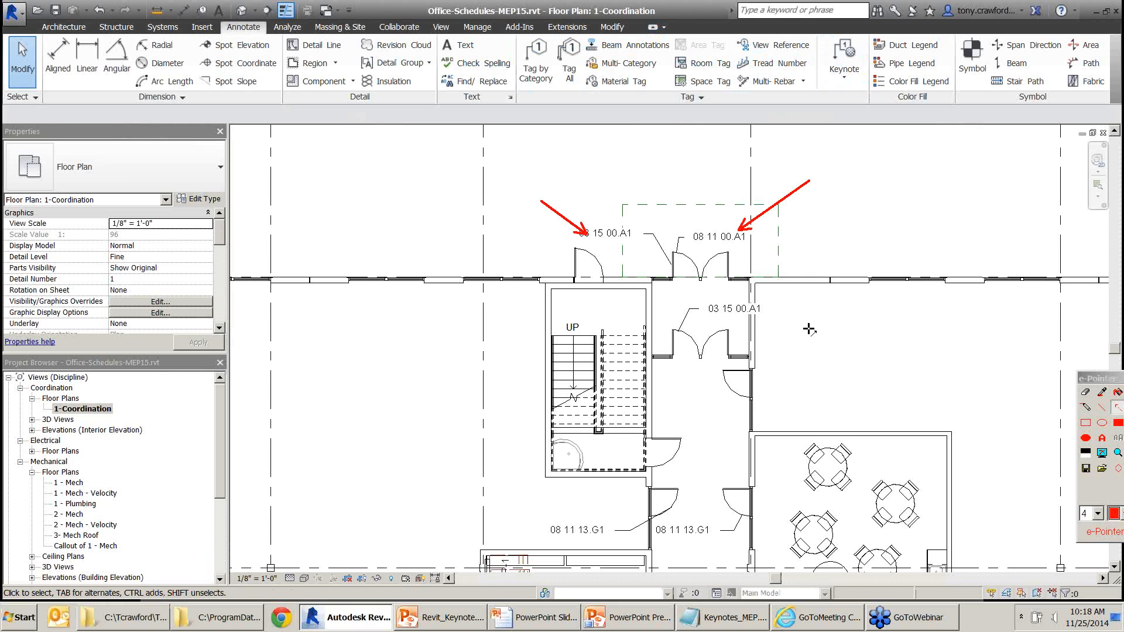
pyautogui.moveTo(797, 337); pyautogui.dragTo(758, 309)
# Examine the keynote table's file location and name in the Keynoting Settings
pyautogui.click(844, 70)
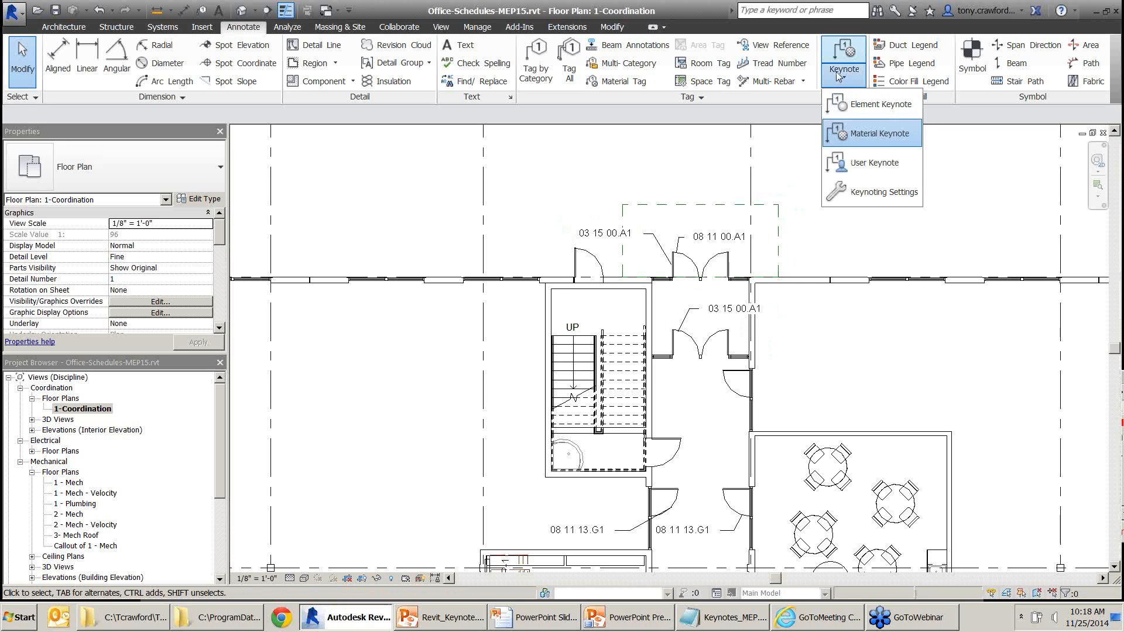
pyautogui.click(889, 193)
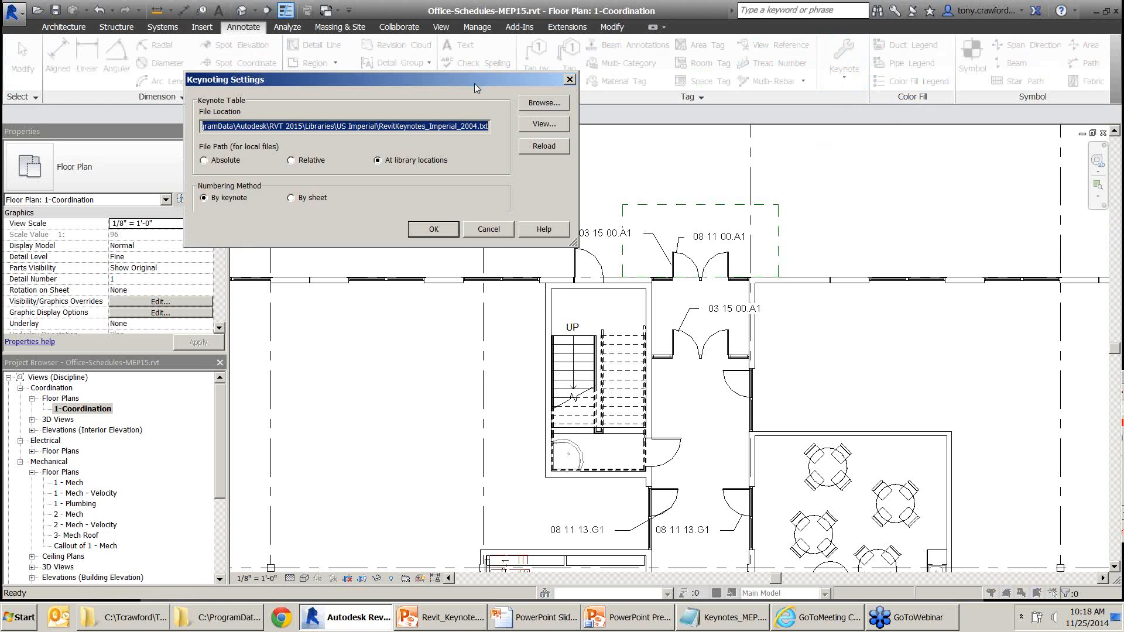
pyautogui.moveTo(474, 83); pyautogui.dragTo(606, 151)
pyautogui.click(540, 190)
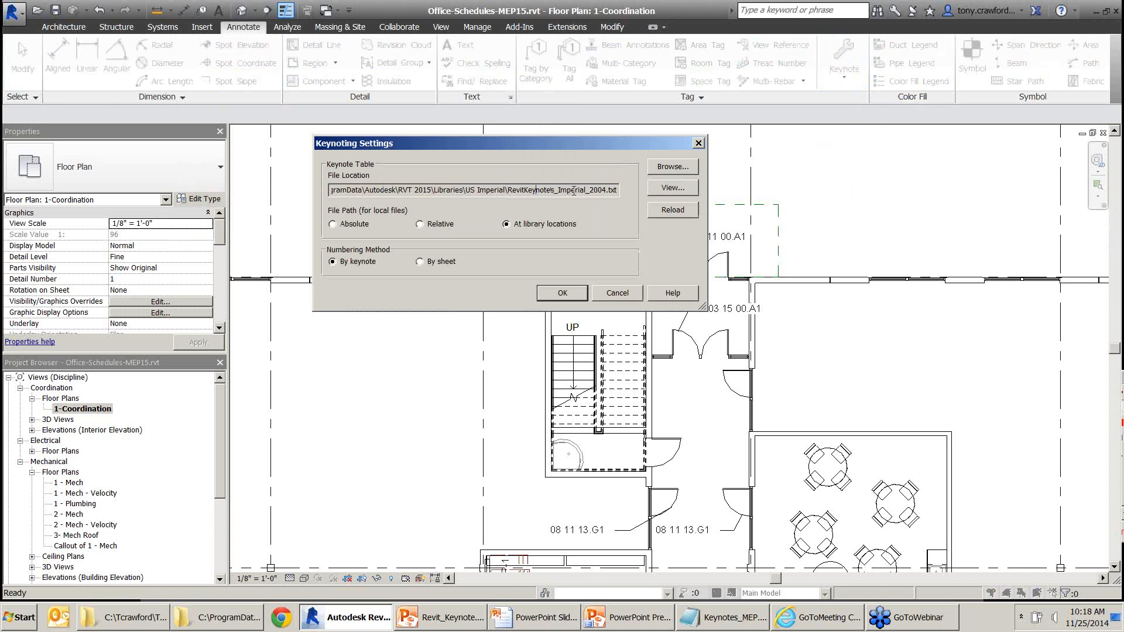
pyautogui.moveTo(567, 190); pyautogui.dragTo(331, 188)
pyautogui.click(540, 191)
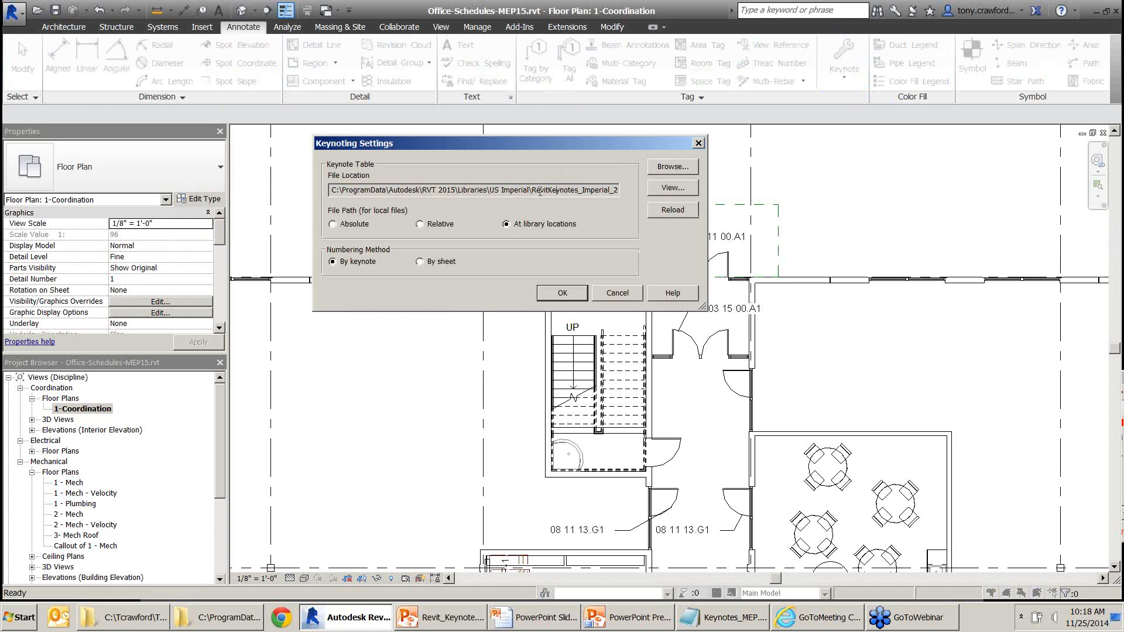
pyautogui.moveTo(532, 190); pyautogui.dragTo(631, 198)
pyautogui.click(613, 191)
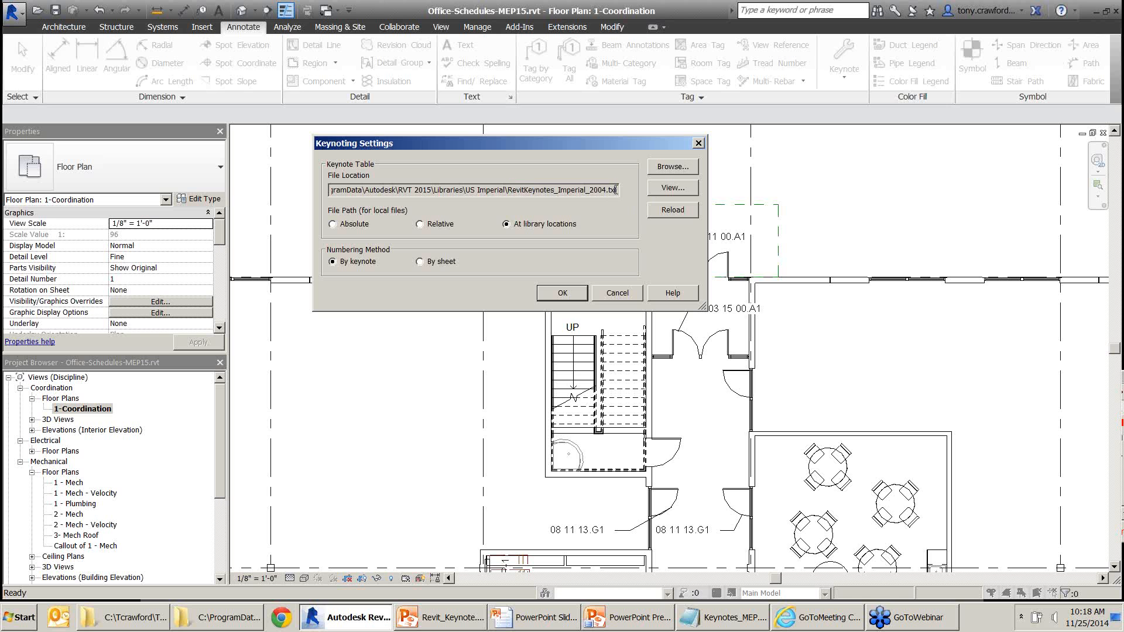
pyautogui.press('ctrl')
pyautogui.press('ctrl')
# Browse the US Imperial library folder for the available keynote table text files, such as RevitKeynotes_Imperial.txt
pyautogui.click(677, 169)
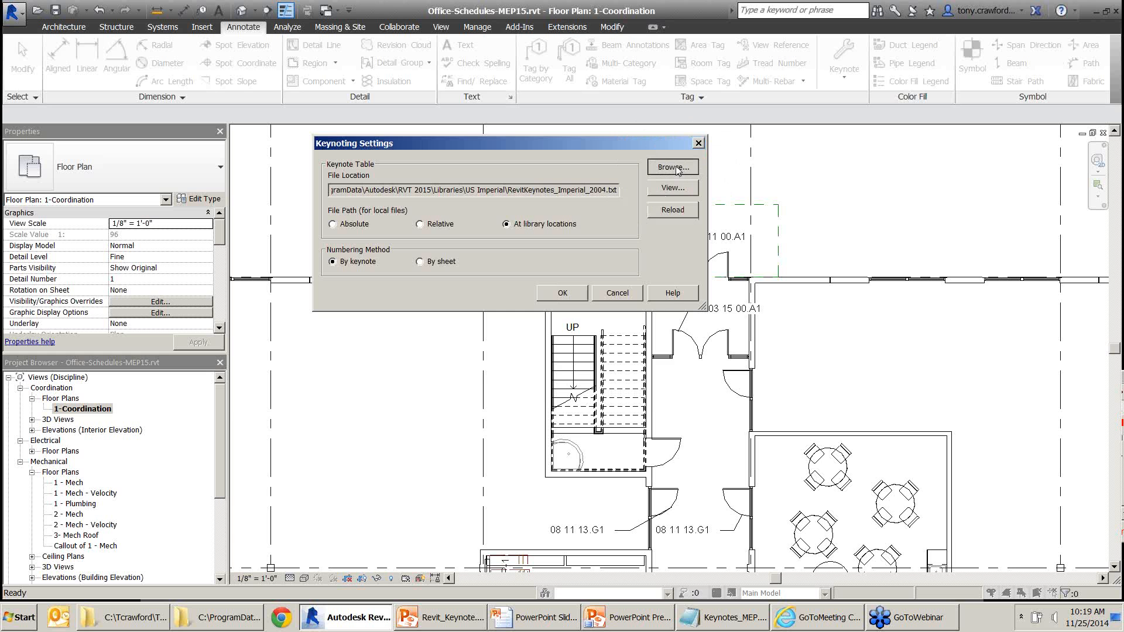
pyautogui.moveTo(586, 83); pyautogui.dragTo(883, 67)
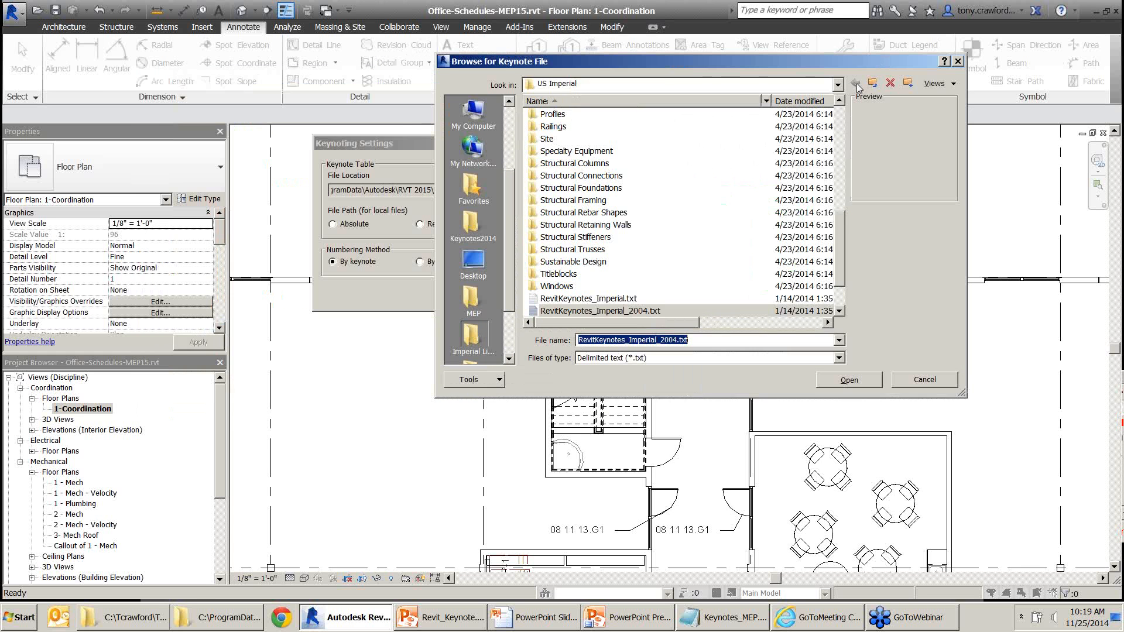
pyautogui.click(588, 300)
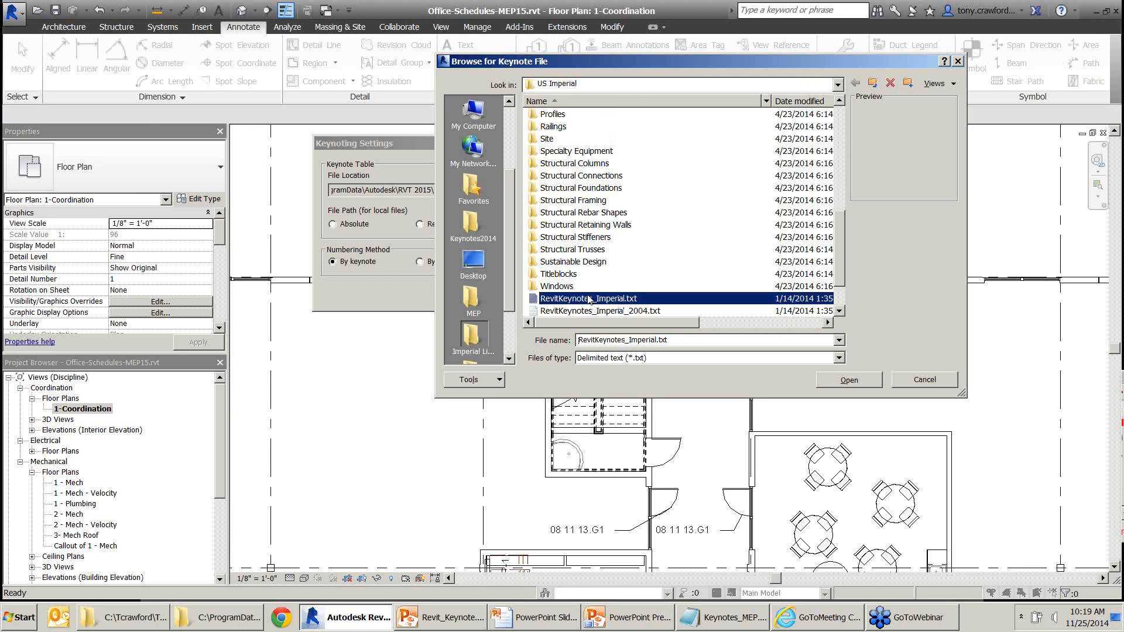
pyautogui.click(634, 87)
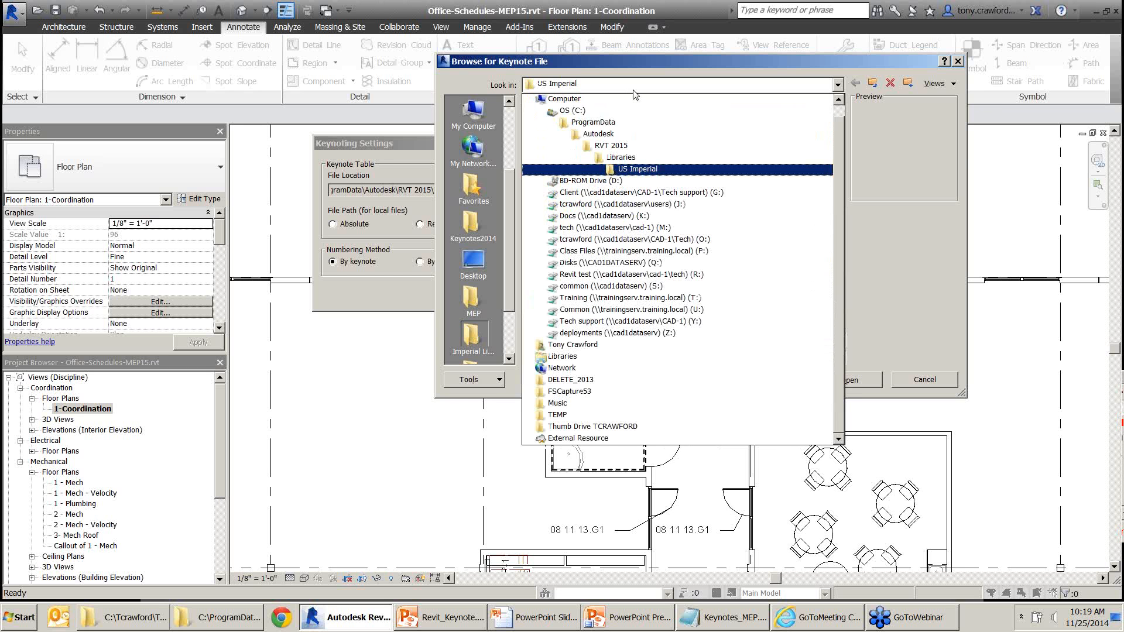
pyautogui.click(637, 171)
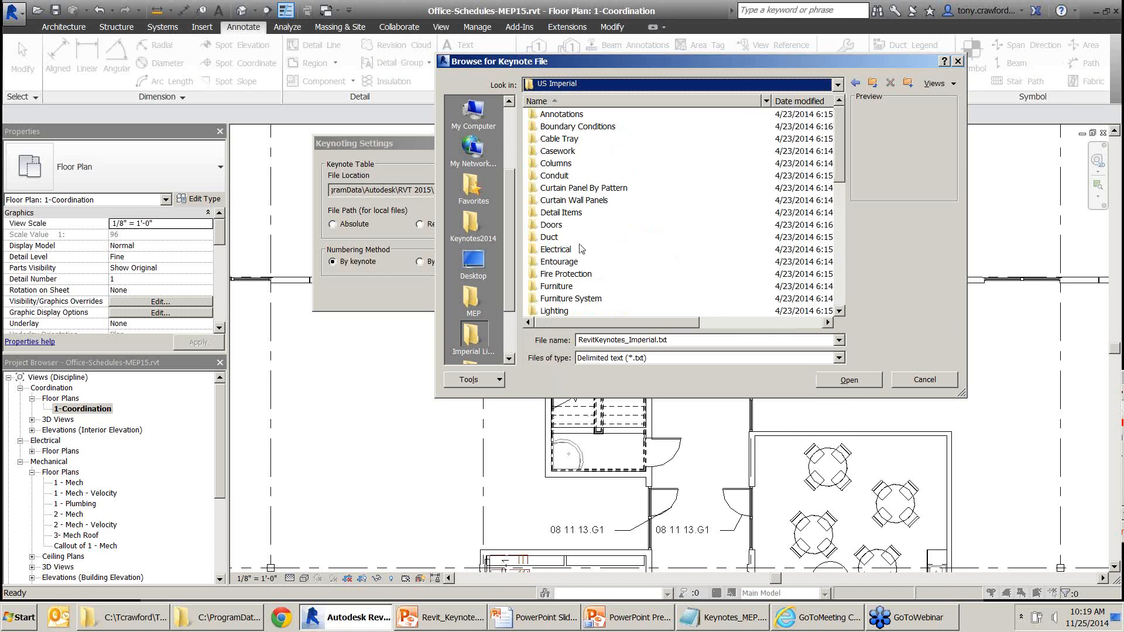
pyautogui.scroll(-9, 581, 248)
pyautogui.click(618, 250)
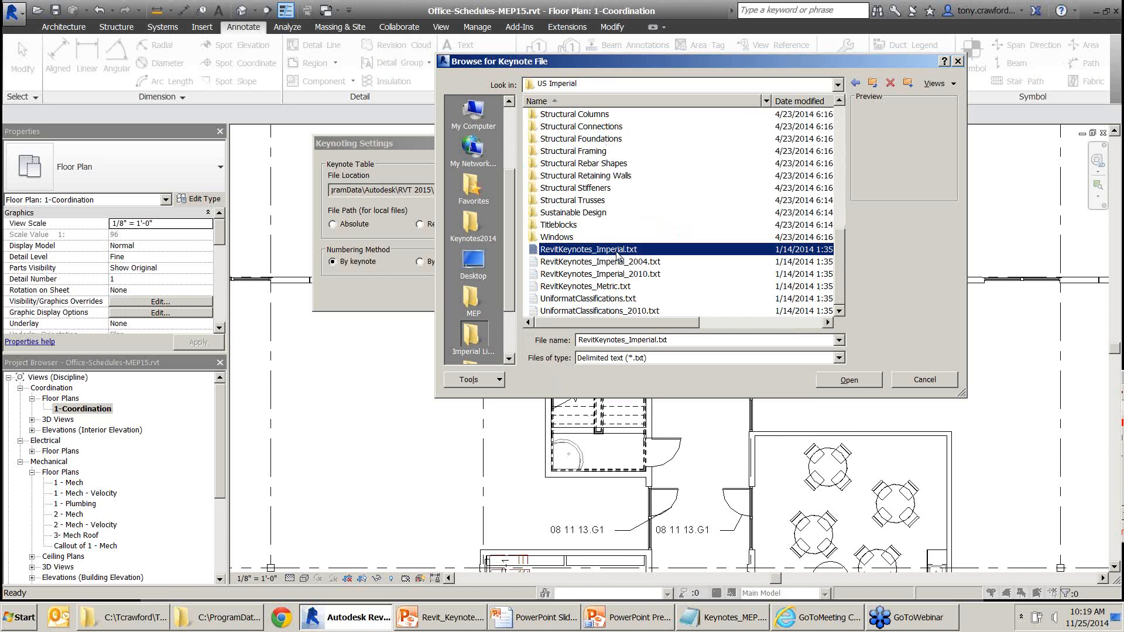
# Open RevitKeynotes_Imperial_2004.txt from the keynote file browser in Notepad, enlarge its window and look through the keynote divisions
pyautogui.click(654, 263)
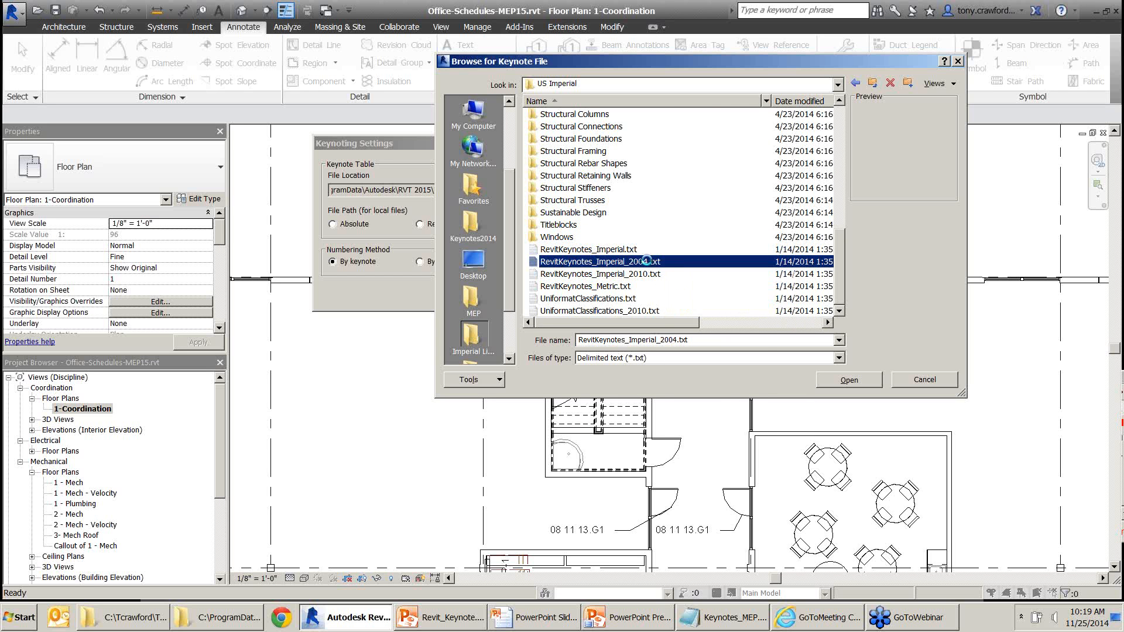
pyautogui.rightClick(649, 263)
pyautogui.click(689, 285)
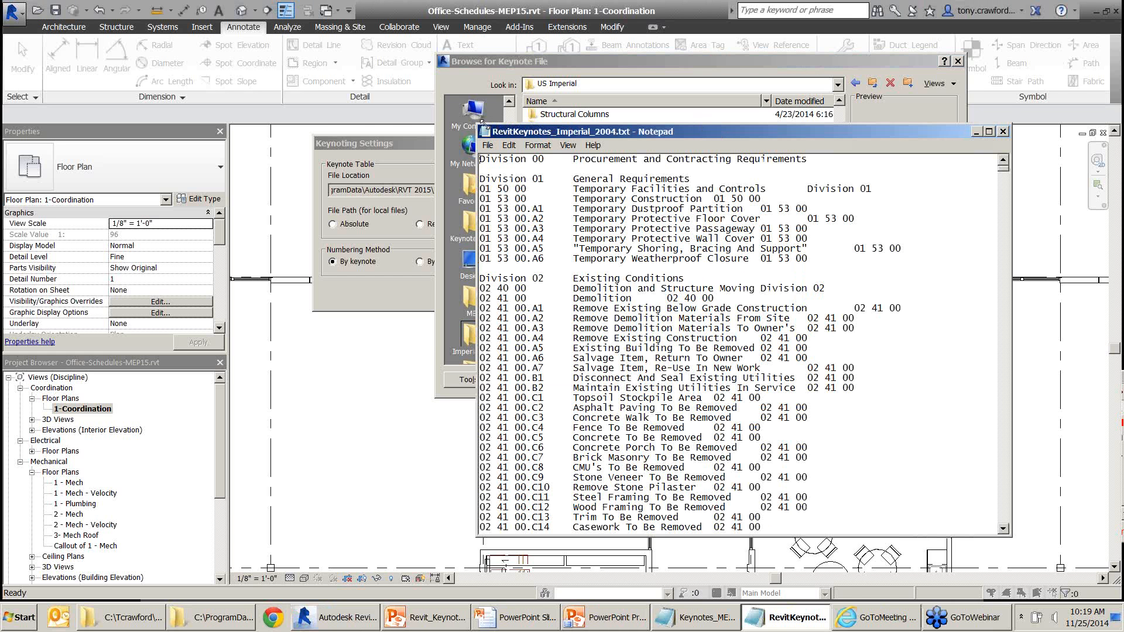
pyautogui.moveTo(478, 125); pyautogui.dragTo(261, 2)
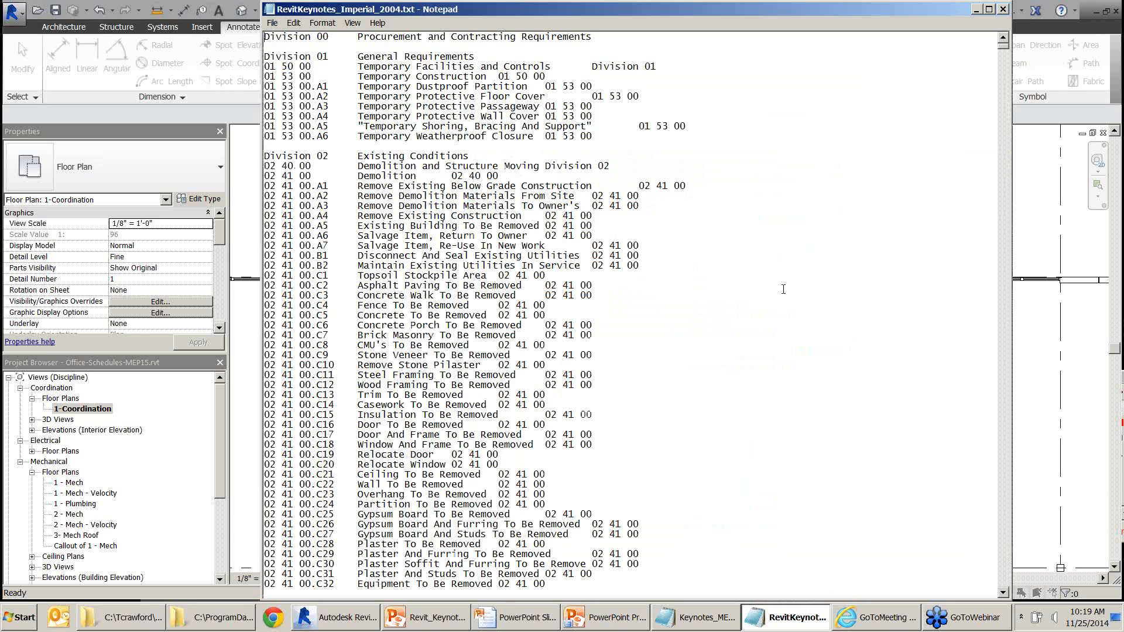
pyautogui.scroll(-20, 777, 279)
pyautogui.scroll(-20, 778, 279)
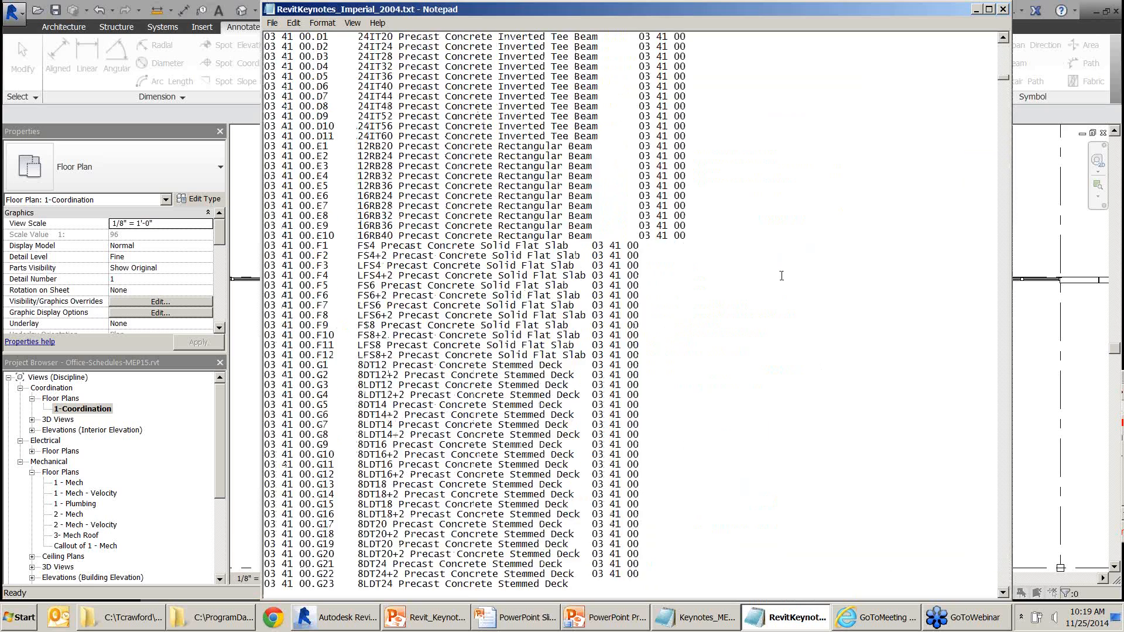
# Look through the remaining keynote divisions of RevitKeynotes_Imperial_2004.txt down to Division 48, including the Division 41 rail entries
pyautogui.scroll(-20, 768, 266)
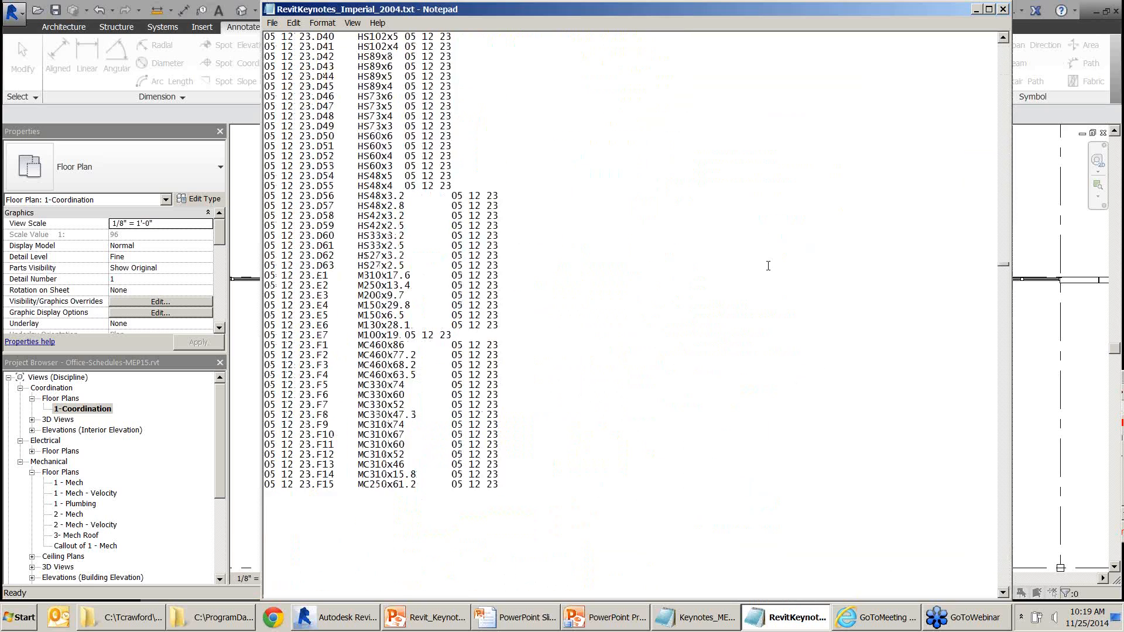
pyautogui.scroll(-20, 768, 266)
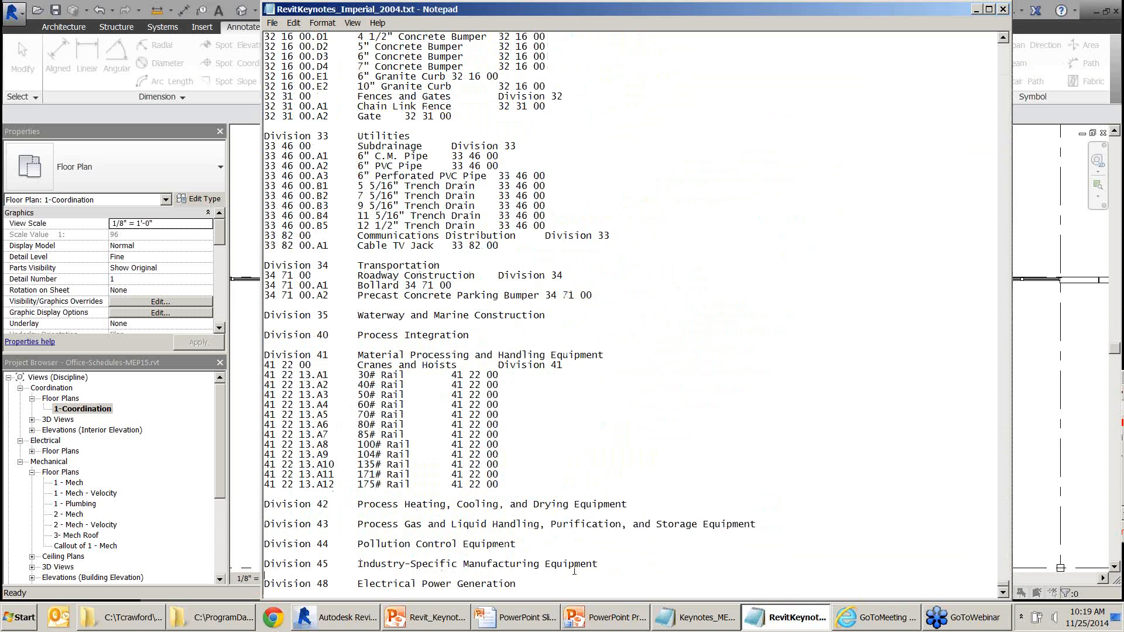
pyautogui.moveTo(588, 588); pyautogui.dragTo(588, 536)
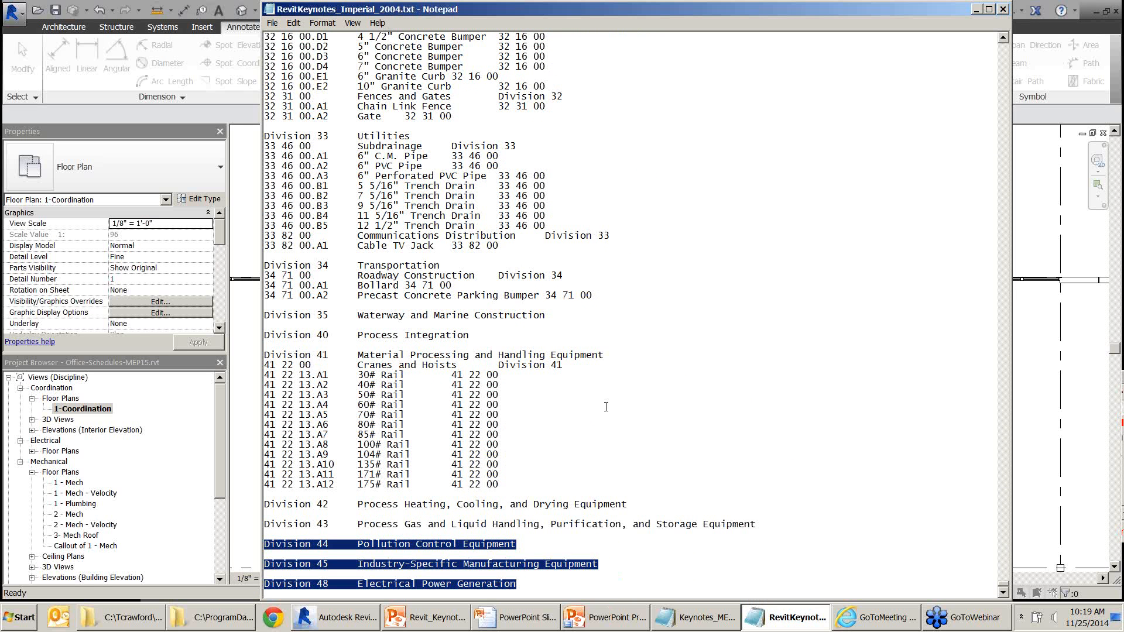
pyautogui.moveTo(265, 355); pyautogui.dragTo(352, 365)
pyautogui.moveTo(265, 335); pyautogui.dragTo(411, 475)
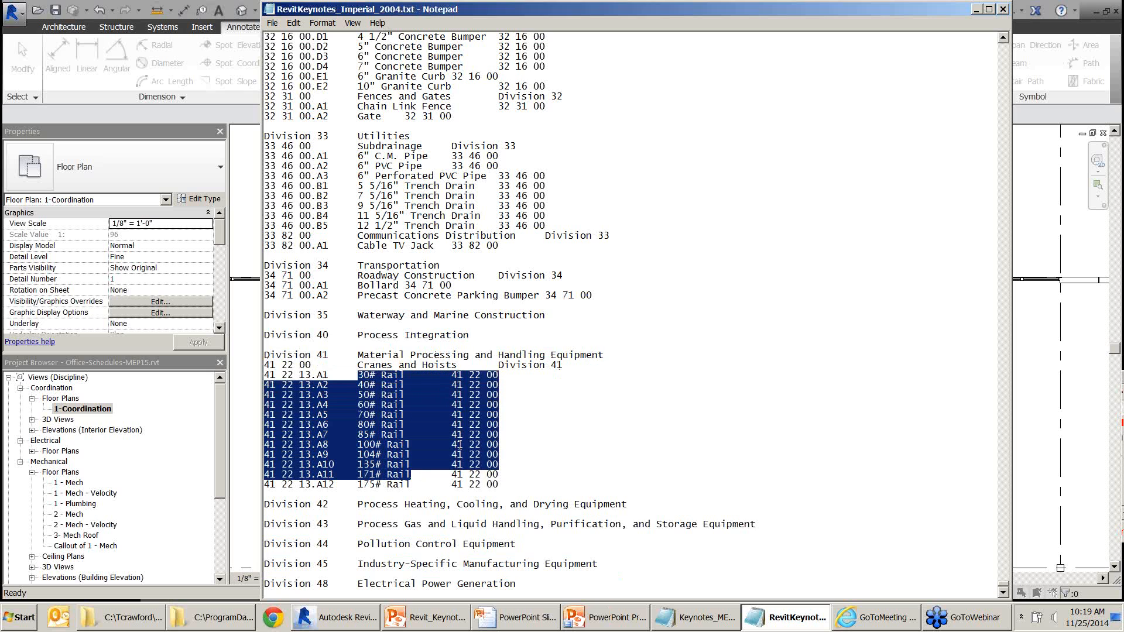
pyautogui.scroll(14, 497, 317)
pyautogui.rightClick(488, 329)
pyautogui.click(673, 201)
pyautogui.scroll(20, 673, 201)
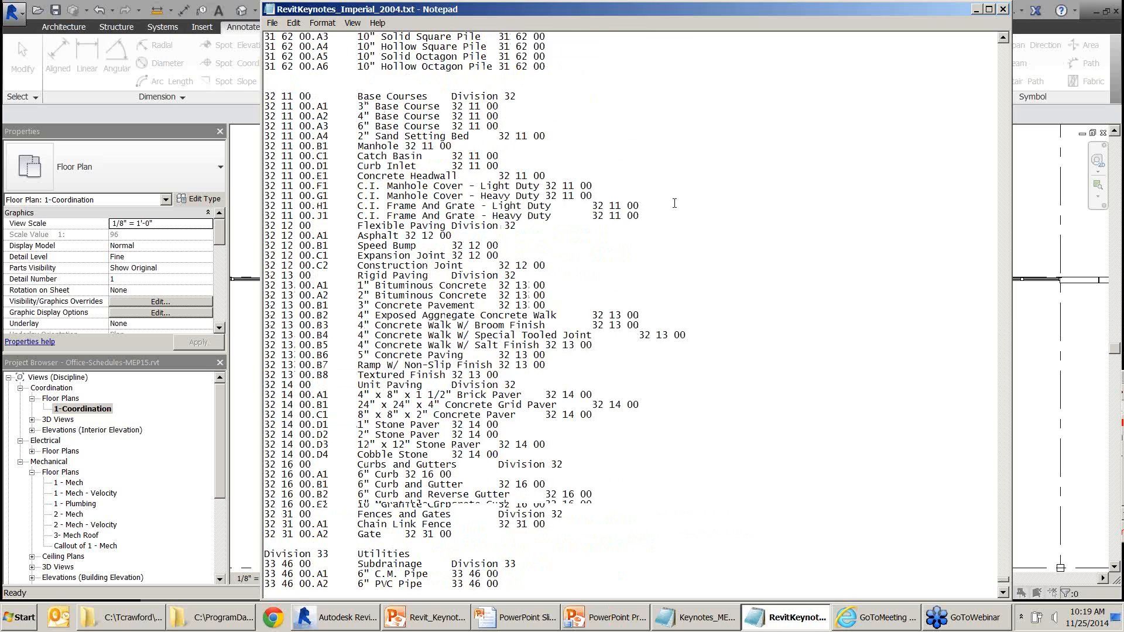
pyautogui.scroll(20, 681, 206)
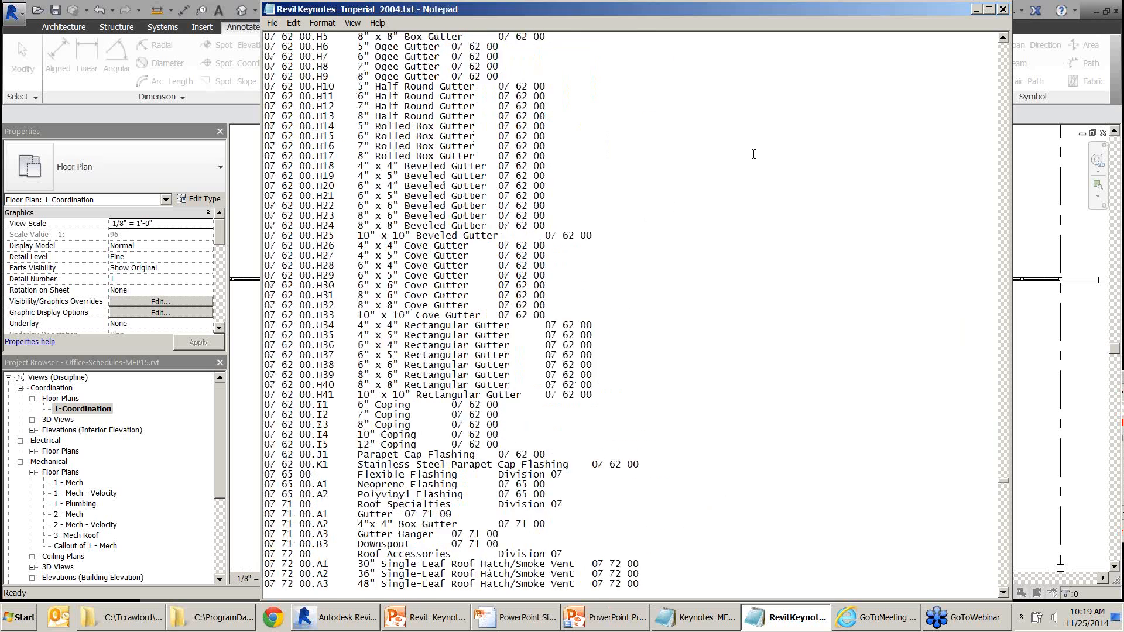
# Return to Revit's keynote file browser and review the Imperial, Metric and Uniformat classification text files in the US Imperial folder
pyautogui.click(1033, 23)
pyautogui.scroll(-10, 644, 246)
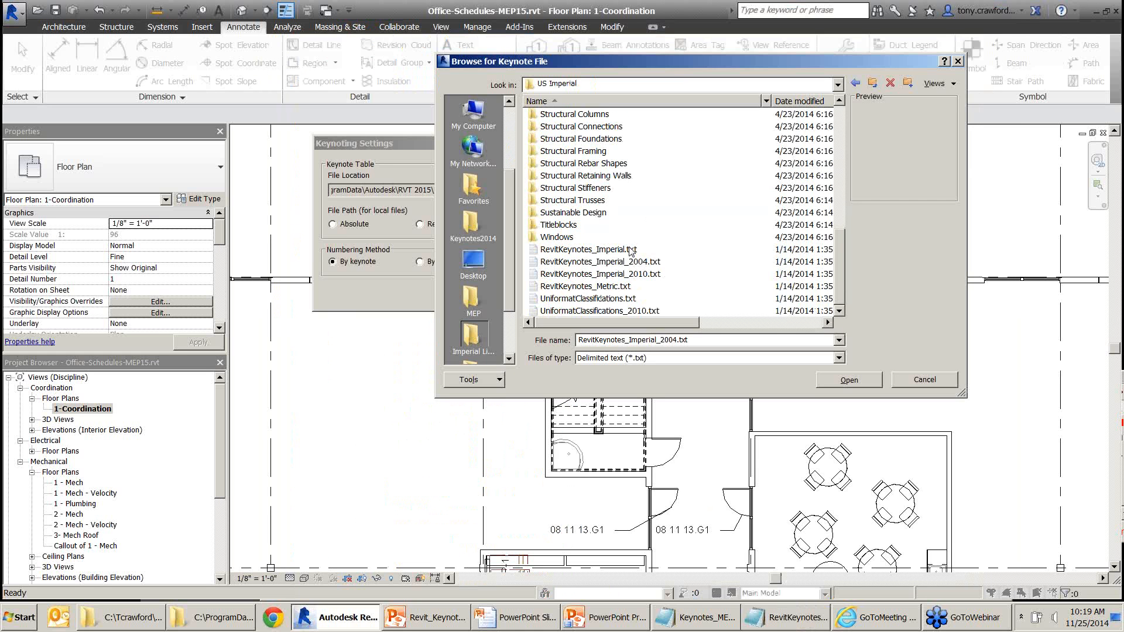
pyautogui.click(624, 264)
pyautogui.click(624, 275)
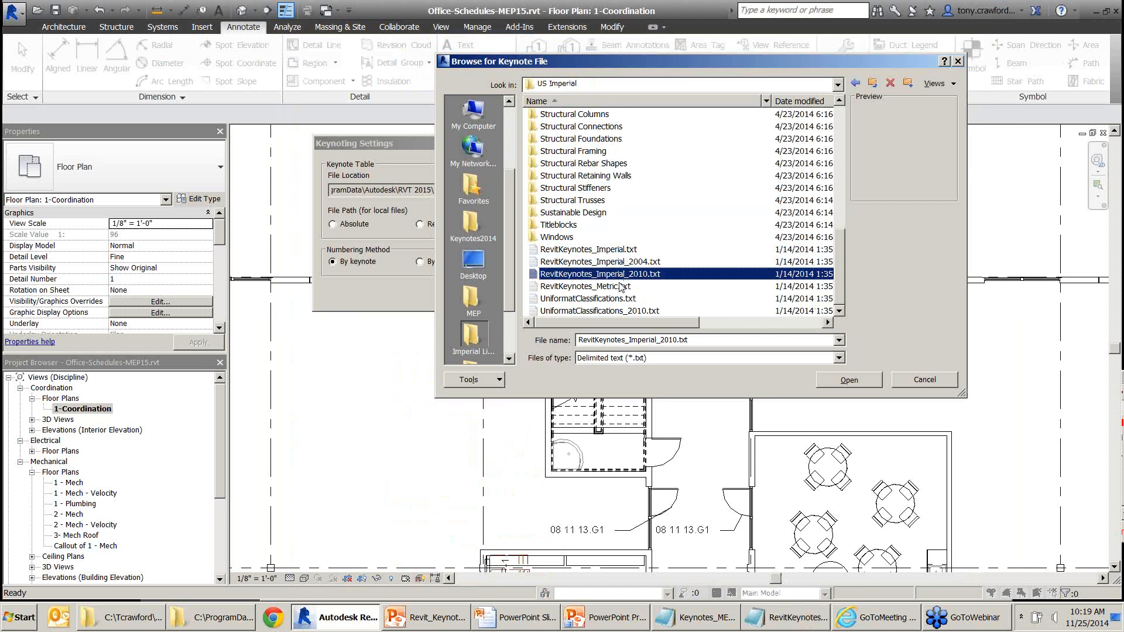
pyautogui.click(617, 287)
pyautogui.scroll(4, 618, 290)
pyautogui.scroll(-4, 595, 258)
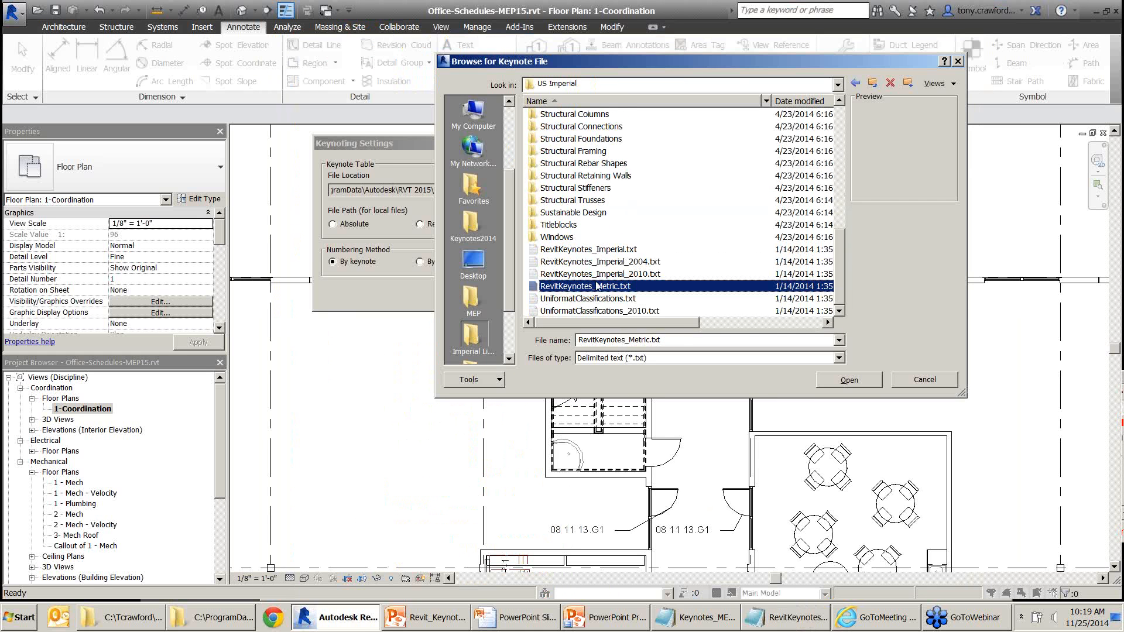
pyautogui.click(599, 300)
pyautogui.click(612, 311)
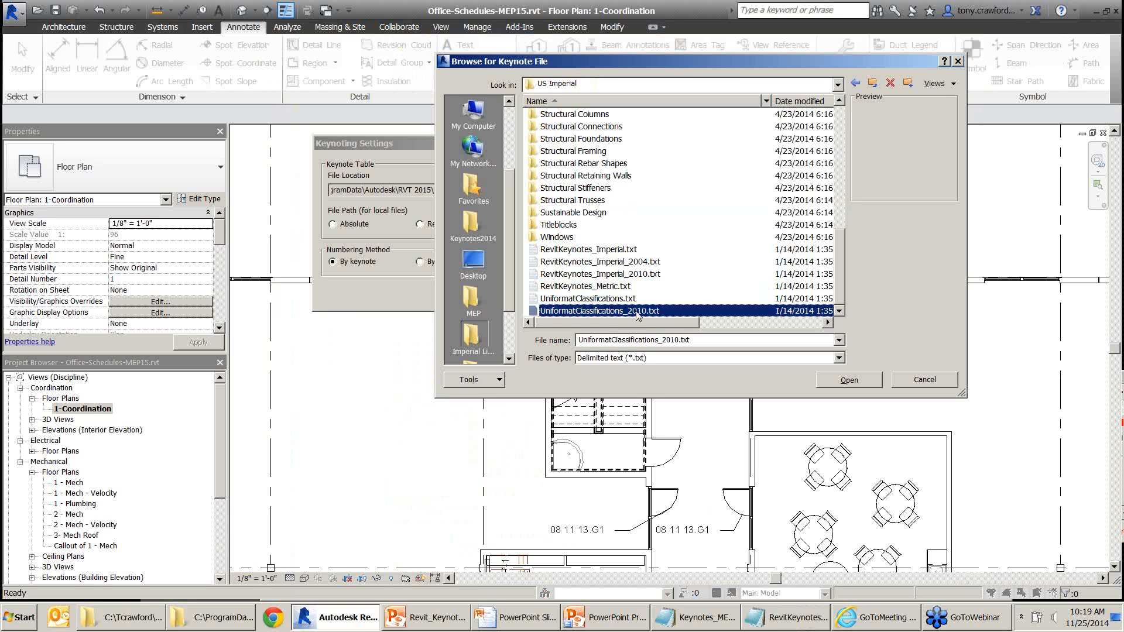
pyautogui.click(624, 300)
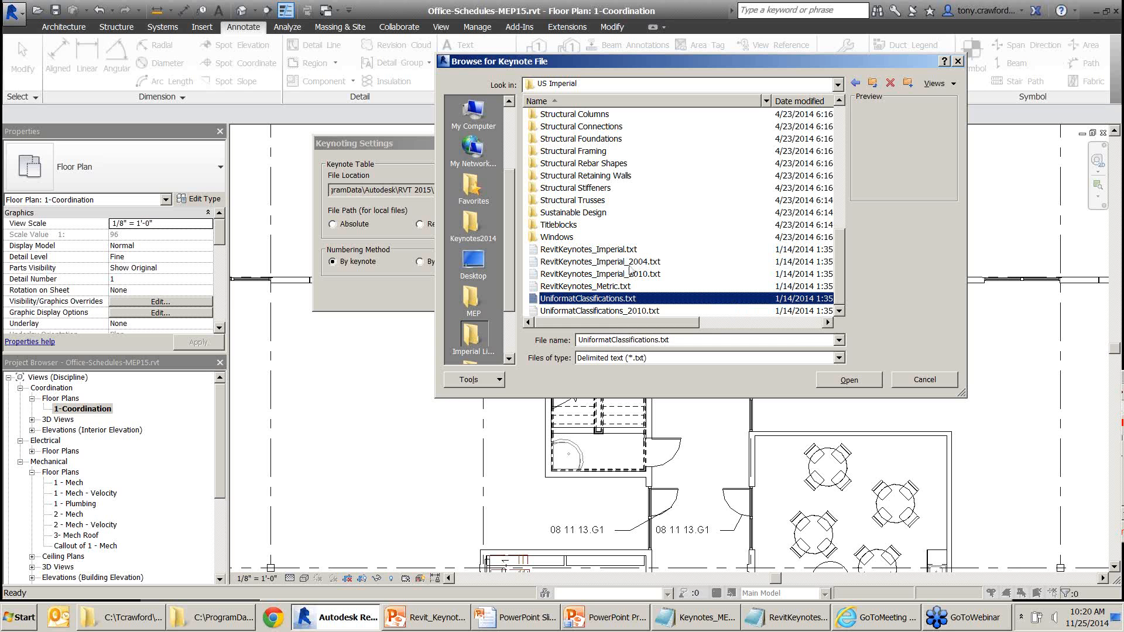
pyautogui.click(586, 274)
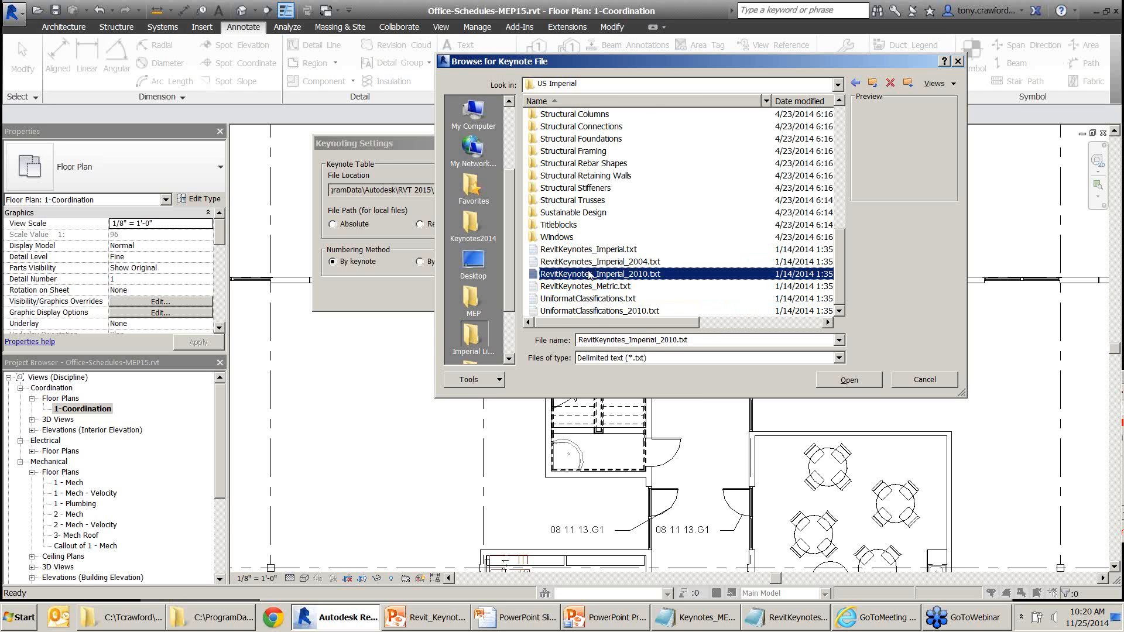
# Browse from the C: drive to the Keynotes2014 folder inside Training_Revit and select Keynotes_MEP.txt
pyautogui.click(653, 85)
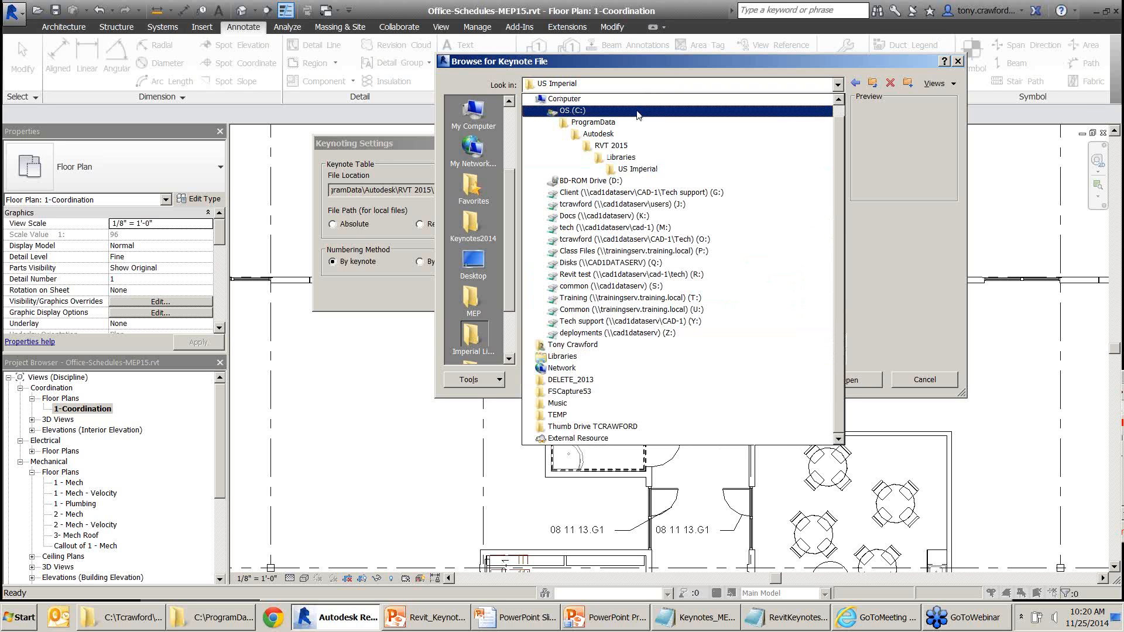
pyautogui.click(637, 111)
pyautogui.click(587, 174)
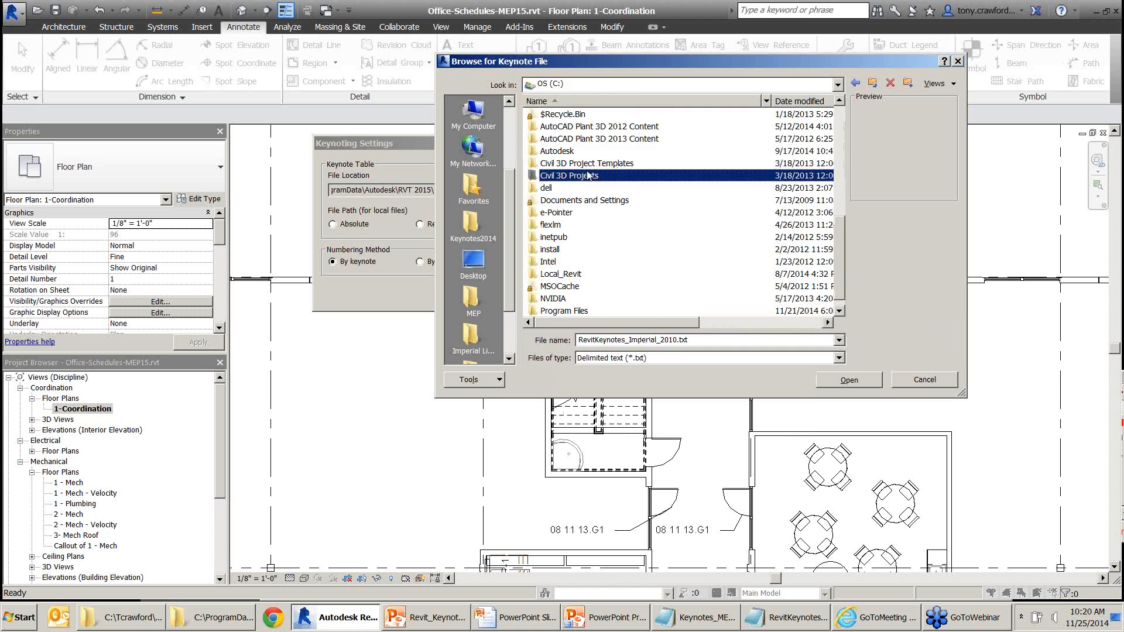
pyautogui.press('t')
pyautogui.doubleClick(575, 116)
pyautogui.press('t')
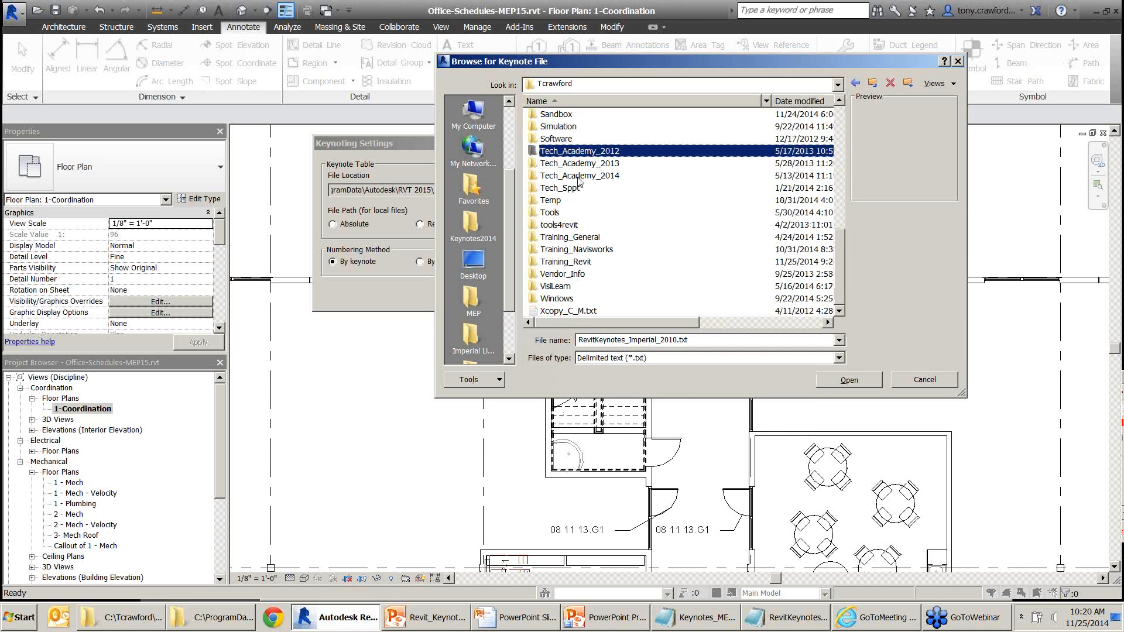
pyautogui.press('r')
pyautogui.doubleClick(581, 263)
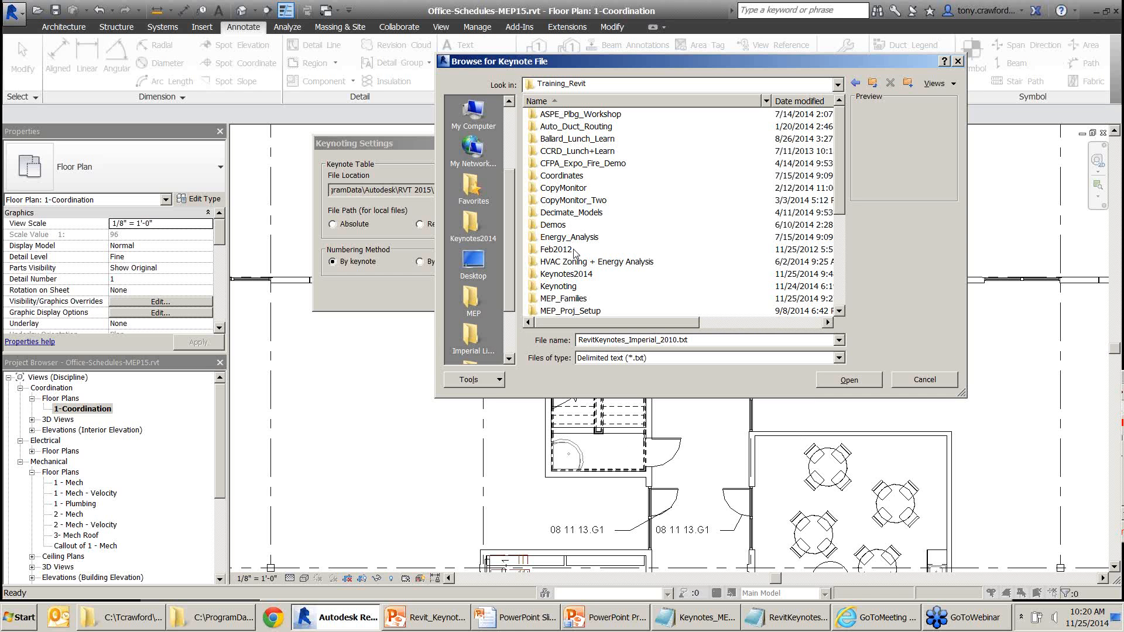
pyautogui.click(576, 251)
pyautogui.press('k')
pyautogui.doubleClick(583, 276)
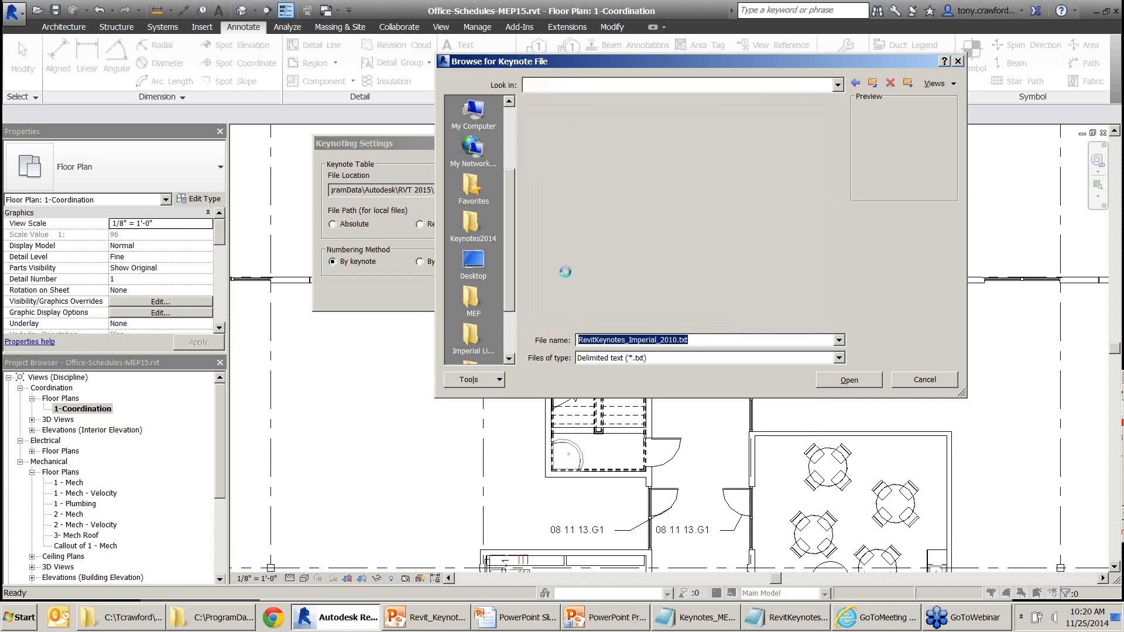
pyautogui.click(589, 115)
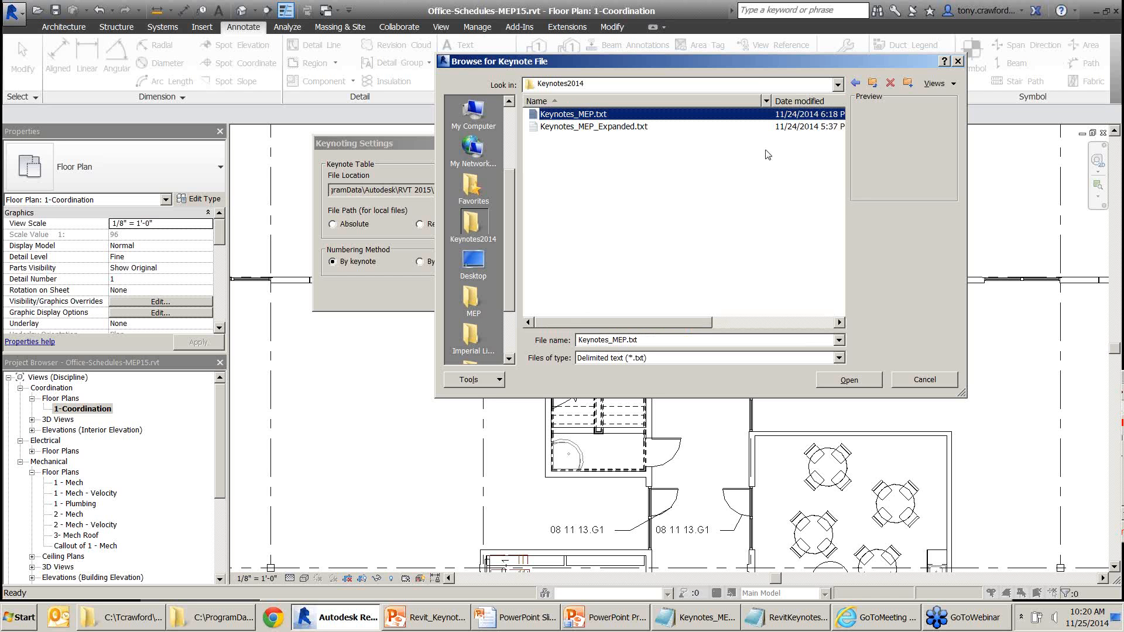
# Open Keynotes_MEP.txt from the keynote file browser in Notepad and enlarge its window to show the long keynote lines
pyautogui.rightClick(590, 116)
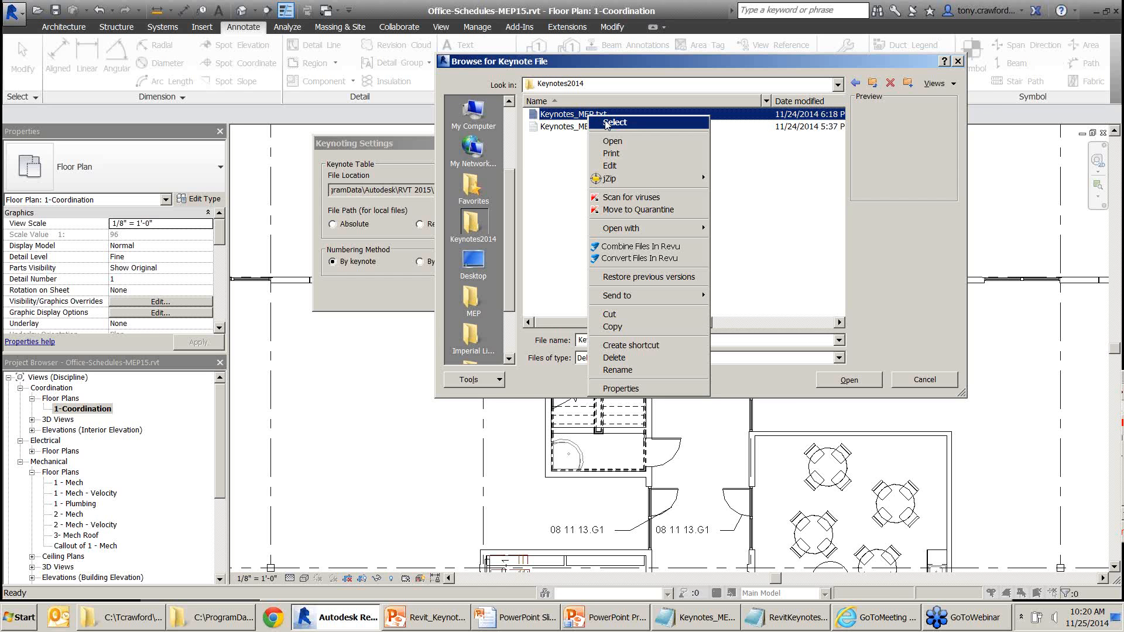
pyautogui.click(612, 142)
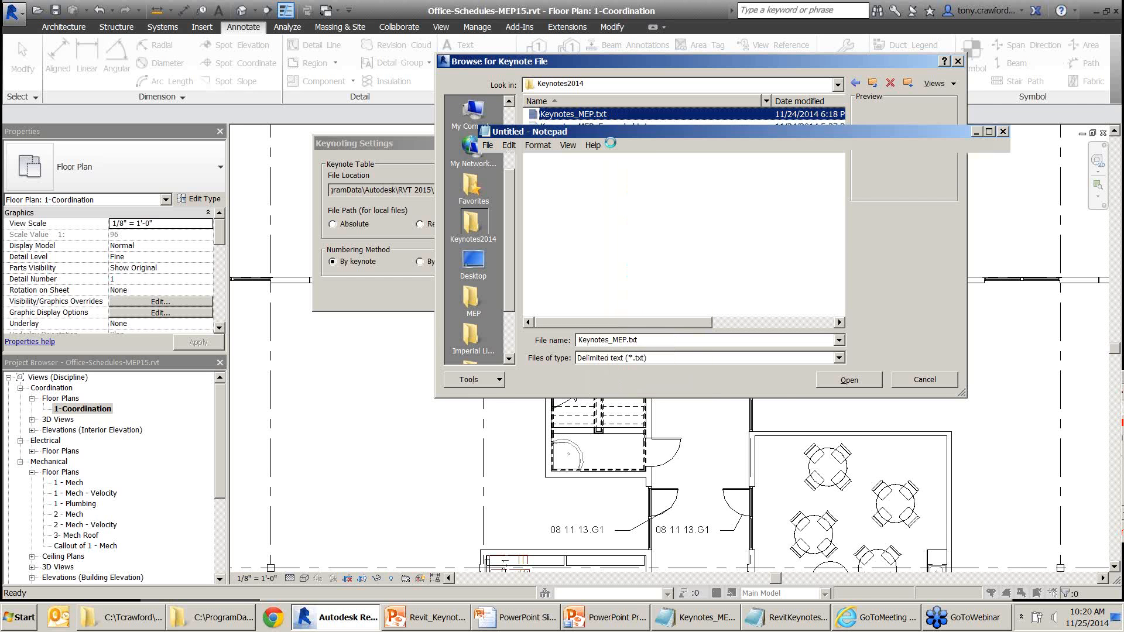
pyautogui.moveTo(646, 133); pyautogui.dragTo(715, 114)
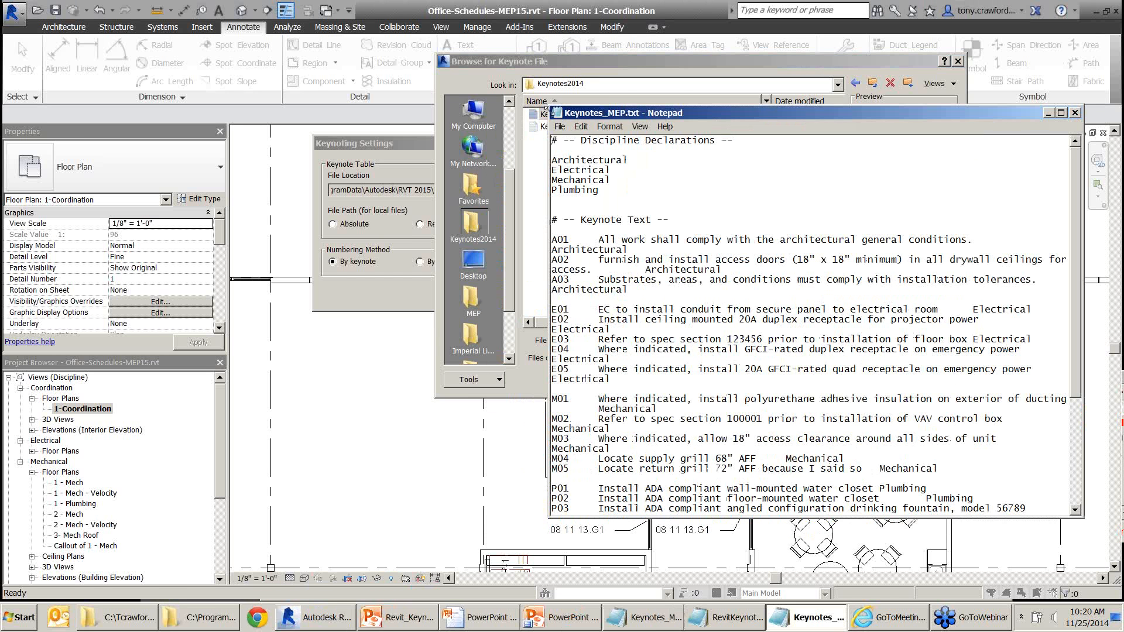
pyautogui.moveTo(551, 109); pyautogui.dragTo(393, 39)
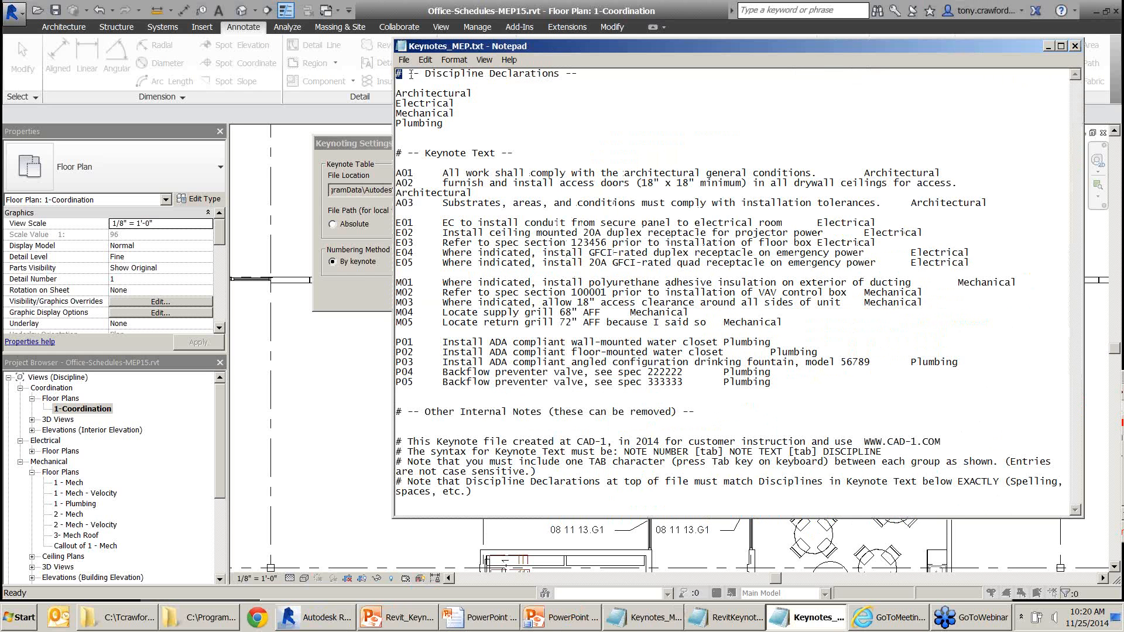
# Examine the Discipline Declarations heading and the Architectural, Electrical, Mechanical and Plumbing entries beneath it
pyautogui.moveTo(408, 74); pyautogui.dragTo(588, 75)
pyautogui.click(612, 77)
pyautogui.moveTo(604, 74); pyautogui.dragTo(407, 74)
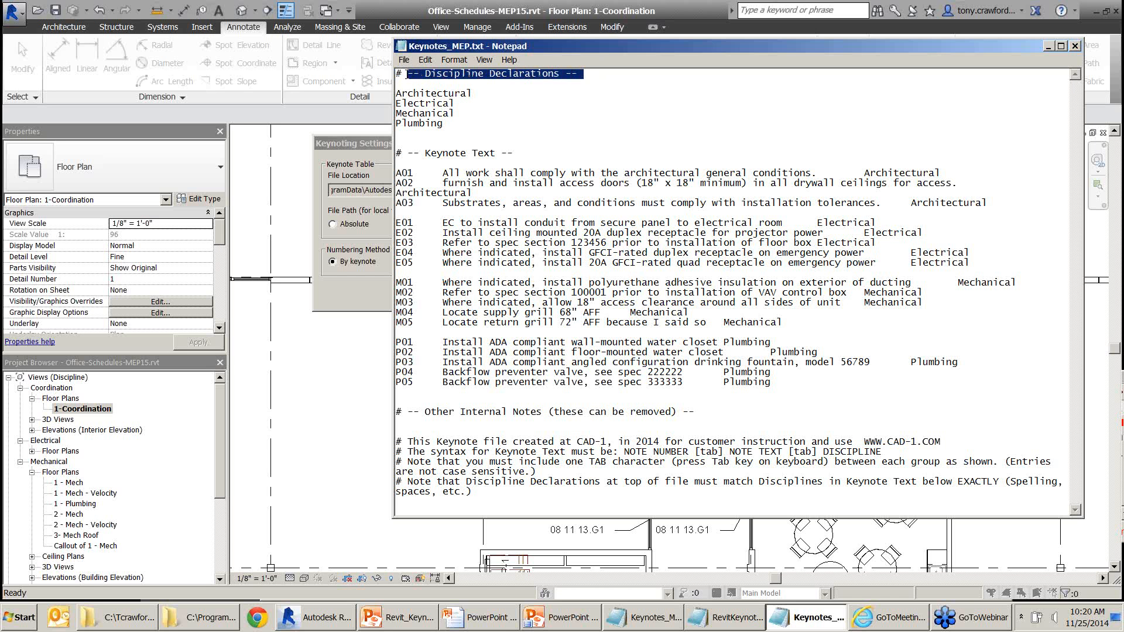
pyautogui.doubleClick(422, 114)
pyautogui.click(422, 124)
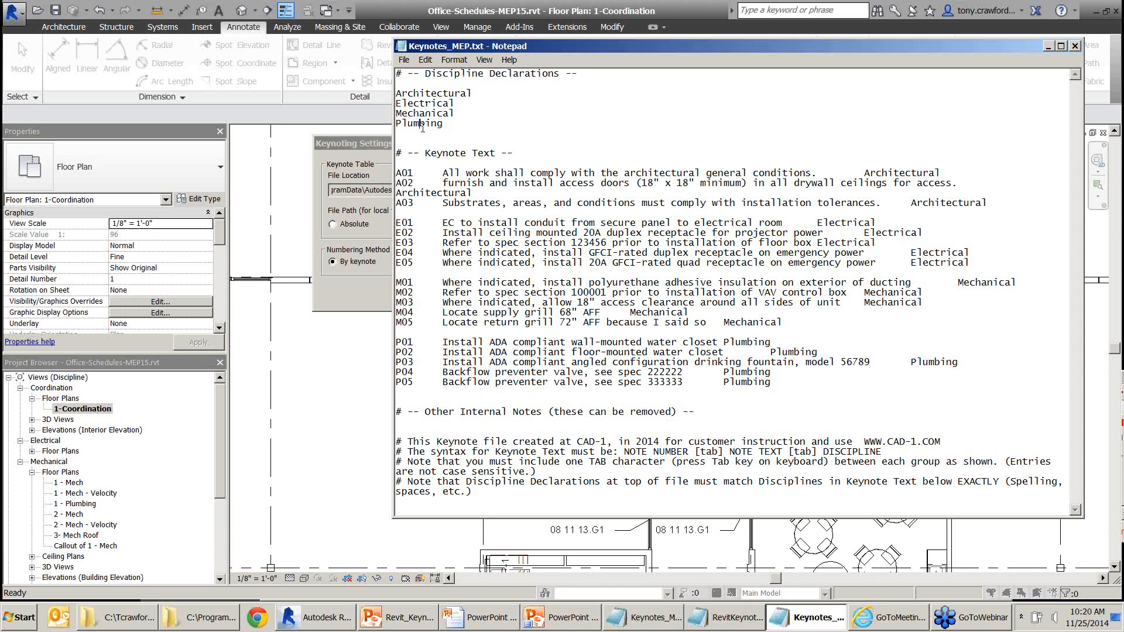
pyautogui.click(466, 124)
pyautogui.moveTo(397, 93); pyautogui.dragTo(429, 126)
# Examine the Keynote Text heading and the number prefixes of the A, E, M and P keynote groups
pyautogui.click(518, 155)
pyautogui.moveTo(541, 155); pyautogui.dragTo(392, 158)
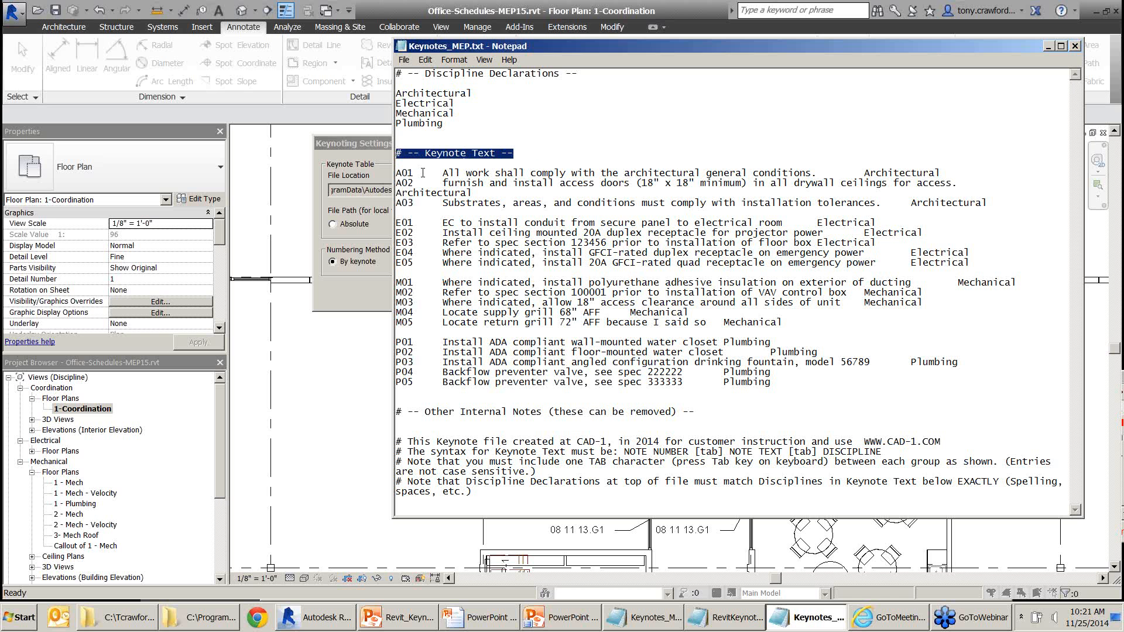
pyautogui.moveTo(423, 173); pyautogui.dragTo(397, 175)
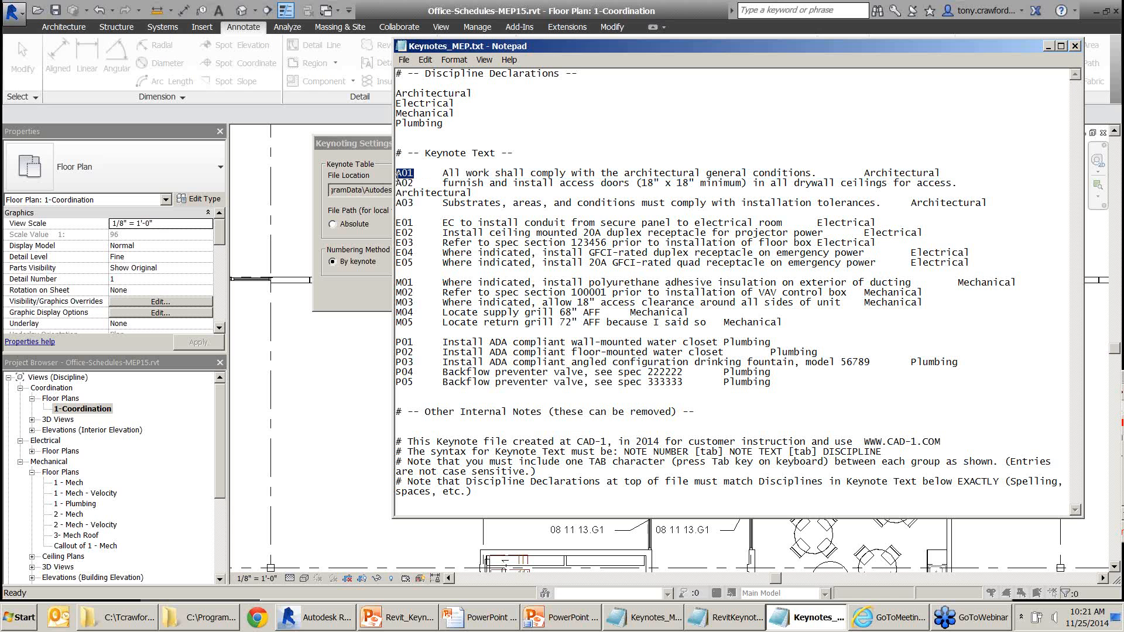
pyautogui.click(401, 175)
pyautogui.moveTo(402, 221); pyautogui.dragTo(397, 223)
pyautogui.moveTo(402, 283); pyautogui.dragTo(396, 283)
pyautogui.click(400, 332)
pyautogui.moveTo(411, 173); pyautogui.dragTo(397, 173)
# Remove the blank line above keynote A01 and put it back
pyautogui.click(398, 171)
pyautogui.press('BackSpace')
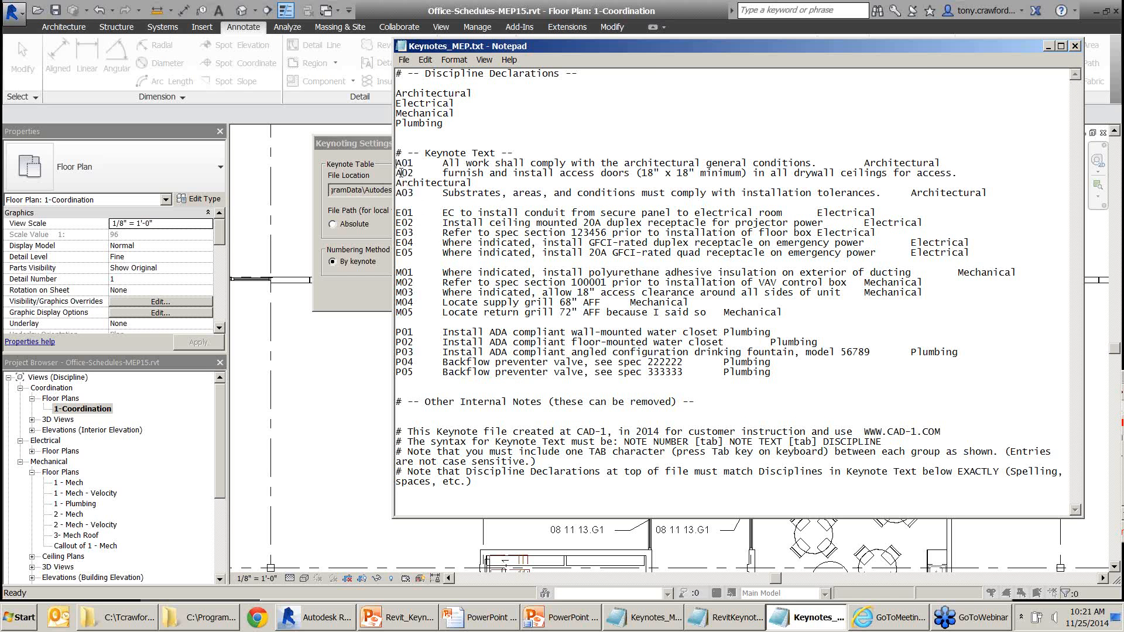
pyautogui.press('Return')
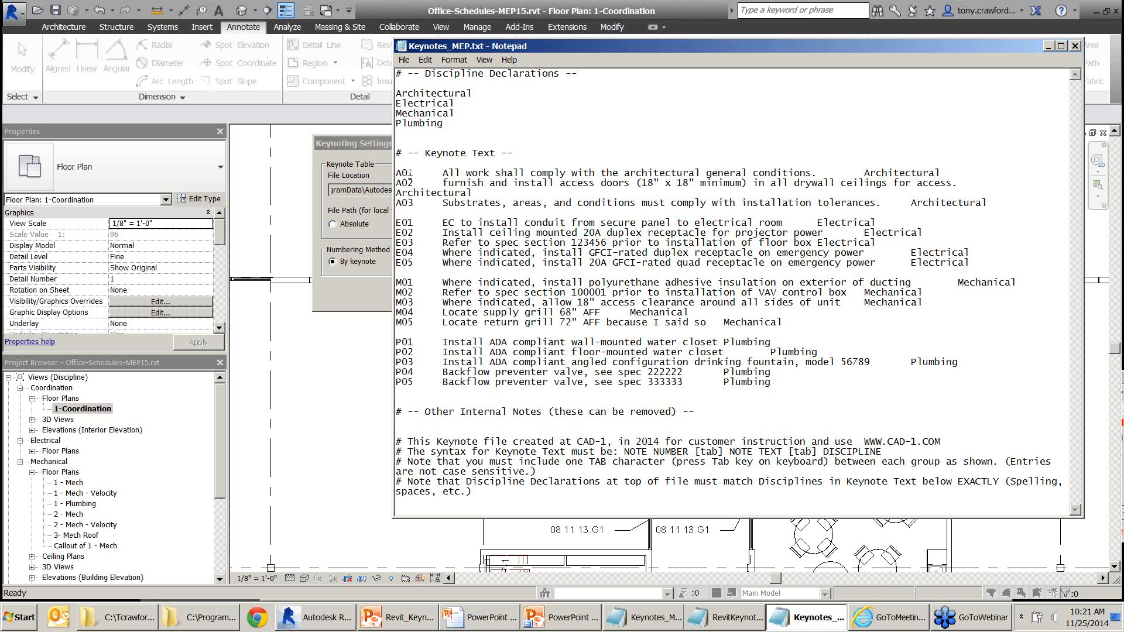
# Examine the parts of the A01 entry: the tab gaps, the note text and the Architectural discipline name
pyautogui.doubleClick(434, 171)
pyautogui.moveTo(455, 172); pyautogui.dragTo(820, 175)
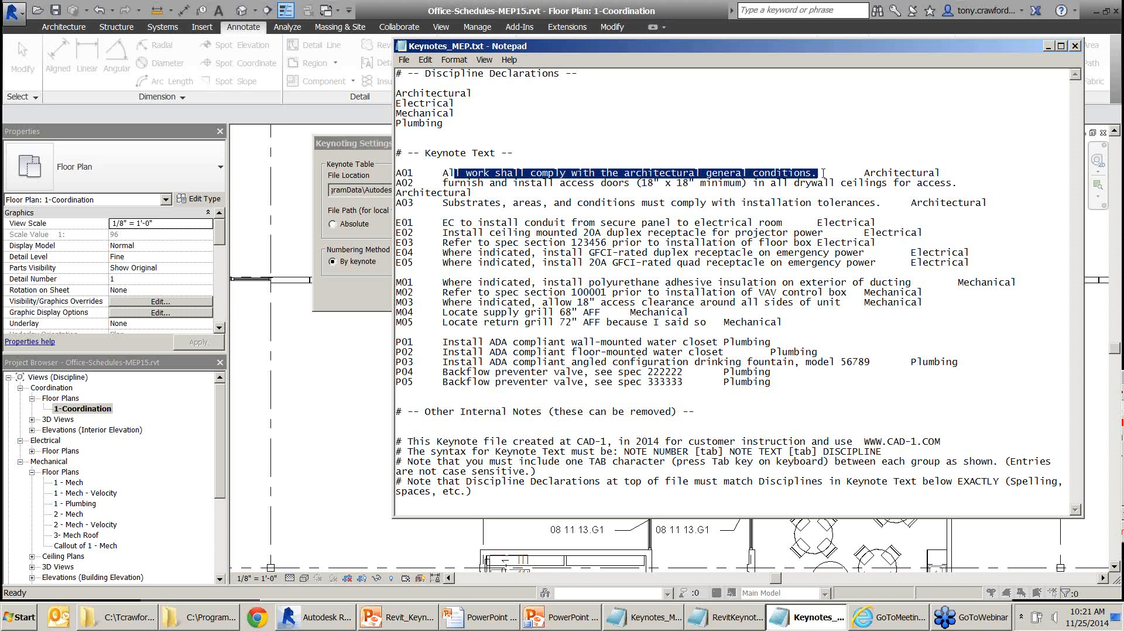
pyautogui.click(824, 173)
pyautogui.moveTo(842, 175); pyautogui.dragTo(866, 173)
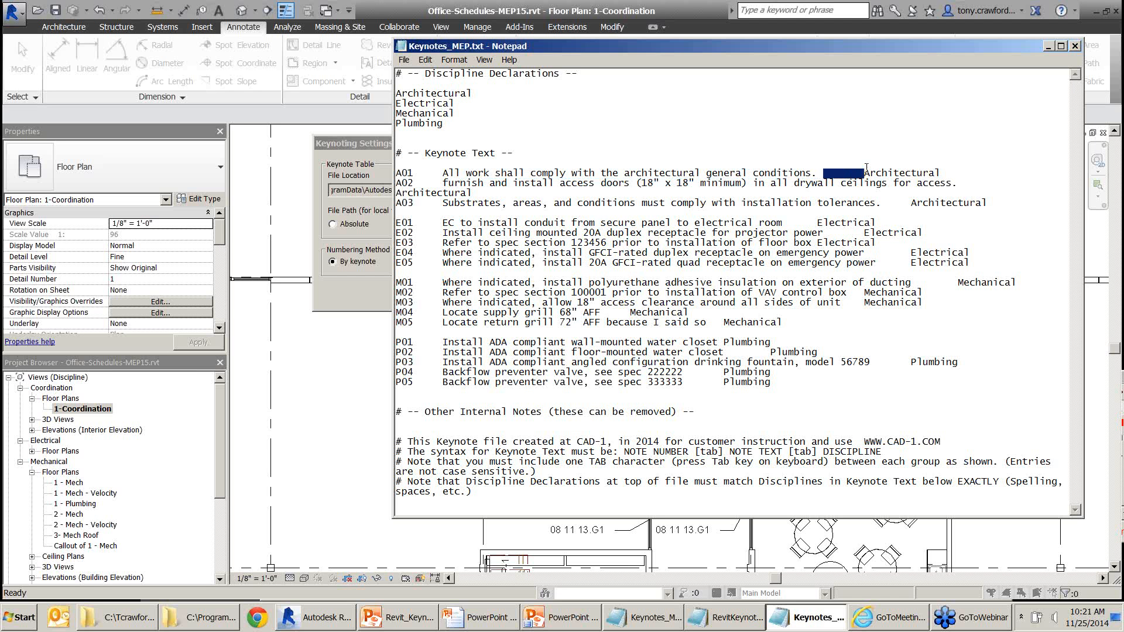
pyautogui.click(900, 172)
pyautogui.doubleClick(901, 171)
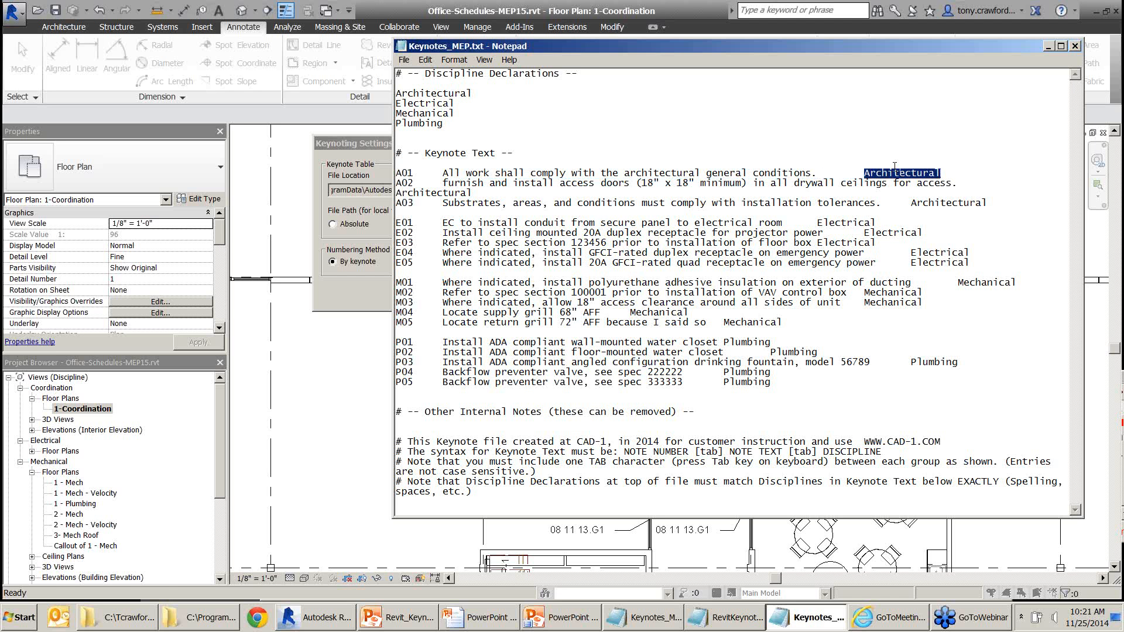
# Point red arrows at A01's discipline name and at the discipline declarations list, and clear them
pyautogui.moveTo(970, 105); pyautogui.dragTo(919, 168)
pyautogui.moveTo(328, 175); pyautogui.dragTo(395, 107)
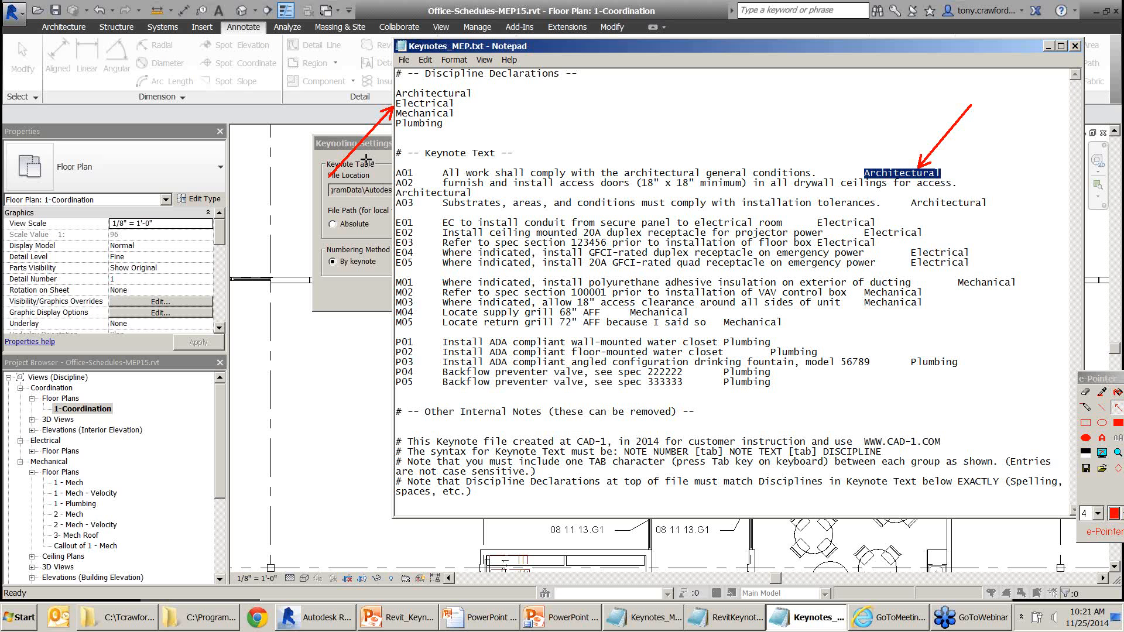
pyautogui.press('Escape')
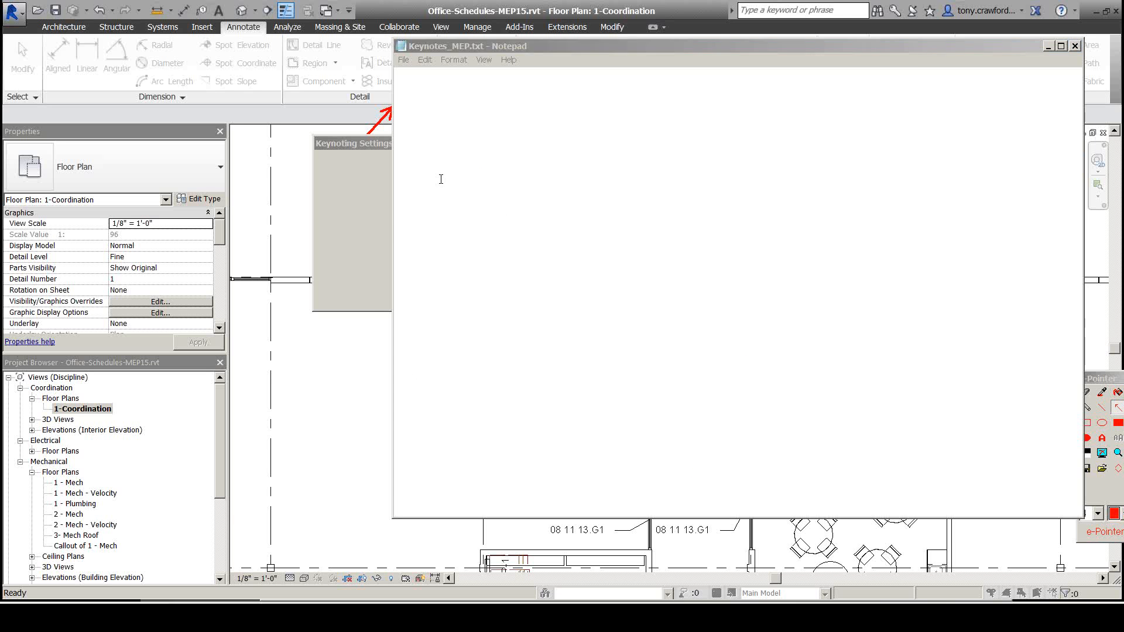
# Point red arrows at the tab gaps before and after A01's note text, and clear them
pyautogui.moveTo(480, 121); pyautogui.dragTo(436, 170)
pyautogui.moveTo(881, 139); pyautogui.dragTo(849, 170)
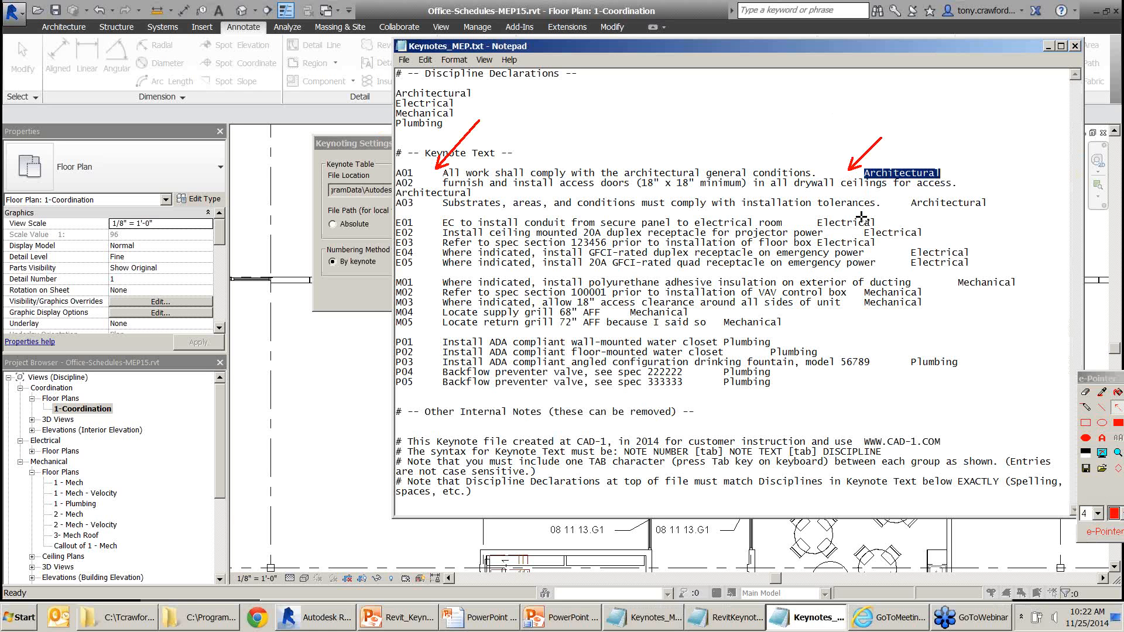
pyautogui.press('Escape')
# Draw red arrows to the area below A01's discipline name and to the Electrical entry in the discipline declarations
pyautogui.moveTo(860, 239); pyautogui.dragTo(891, 192)
pyautogui.moveTo(356, 144); pyautogui.dragTo(423, 103)
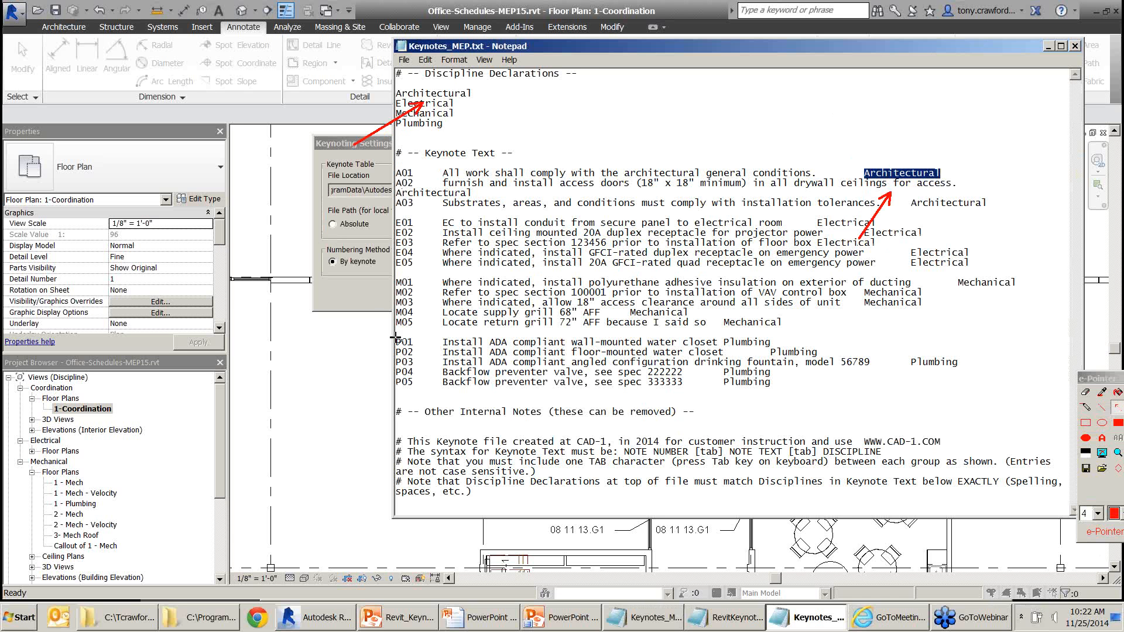
# Point red arrows at the # marks heading the Other Internal Notes lines in Keynotes_MEP.txt, and clear the arrows
pyautogui.hotkey('alt', 'Tab')
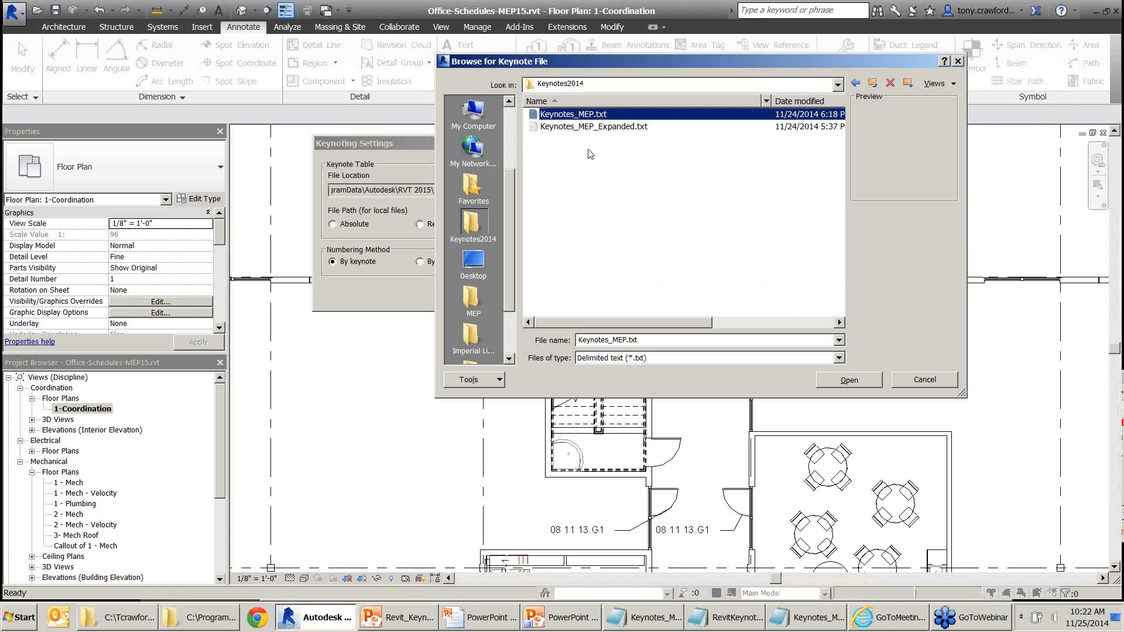
pyautogui.hotkey('alt', 'Tab')
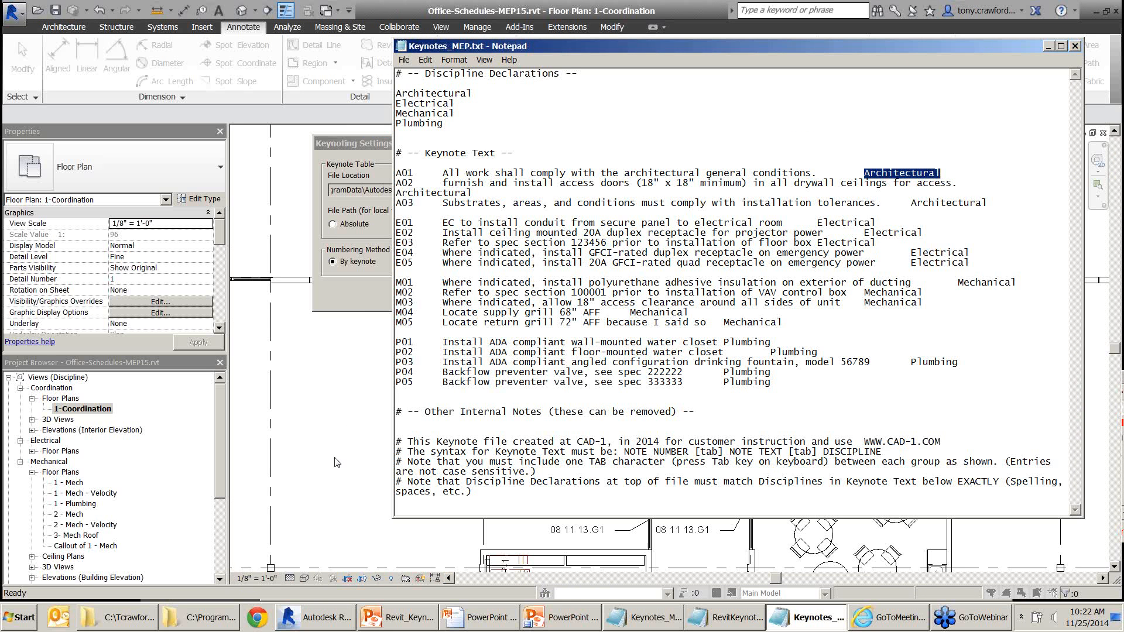
pyautogui.moveTo(315, 486); pyautogui.dragTo(398, 417)
pyautogui.moveTo(365, 470)
pyautogui.mouseDown()
pyautogui.moveTo(390, 448)
pyautogui.moveTo(387, 509)
pyautogui.mouseUp()
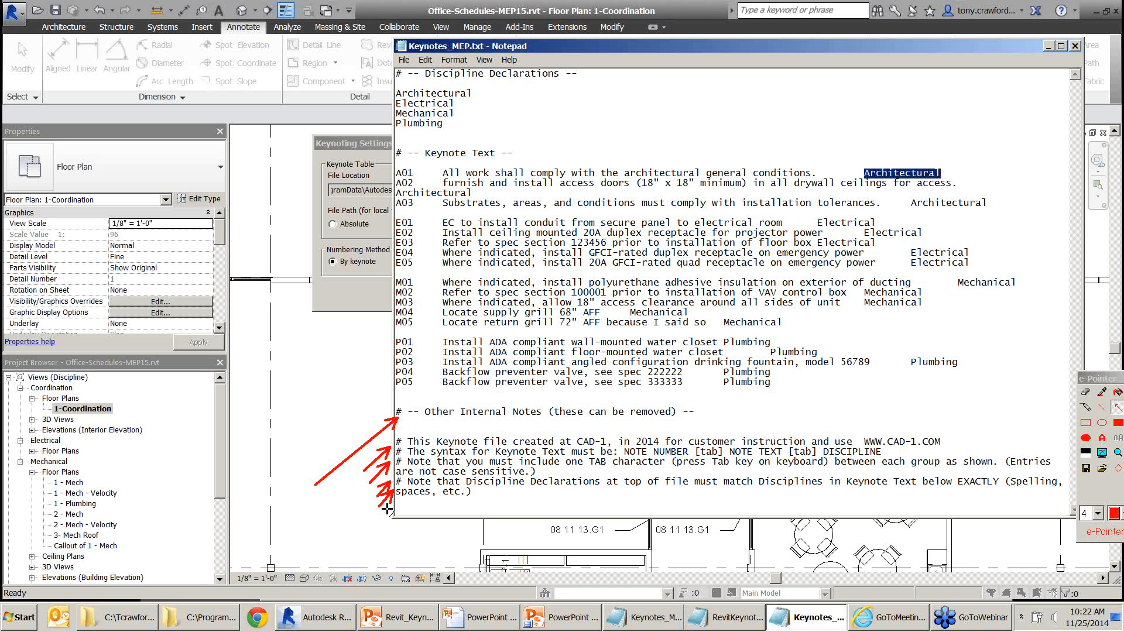
pyautogui.press('Escape')
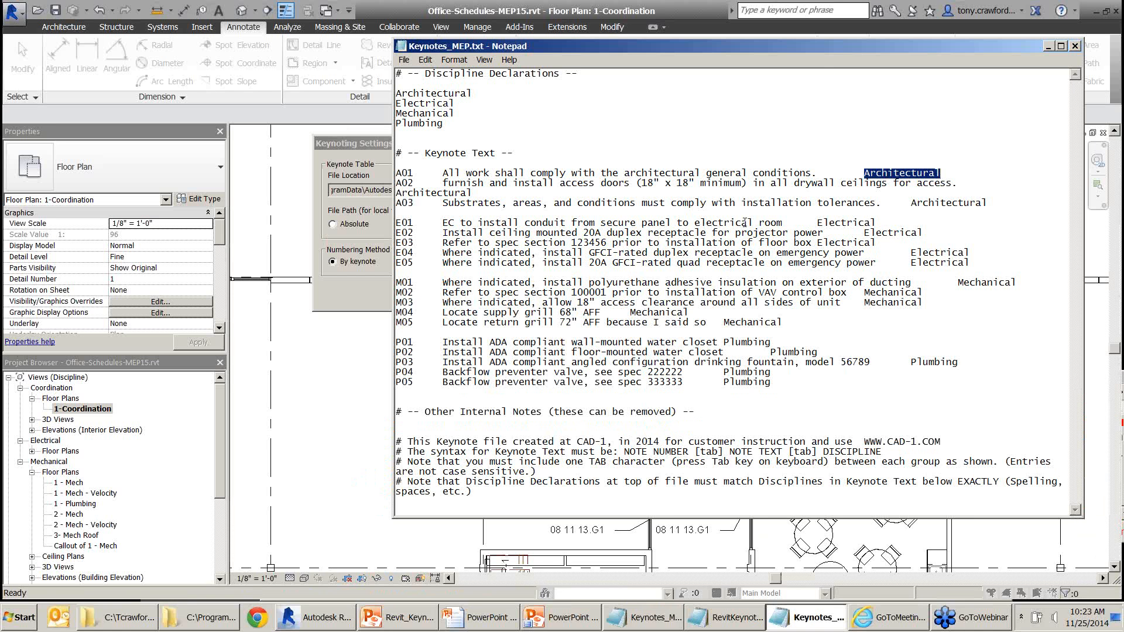
# View Keynotes_MEP_Expanded.txt in Notepad from the keynote file browser, and minimize it
pyautogui.click(363, 147)
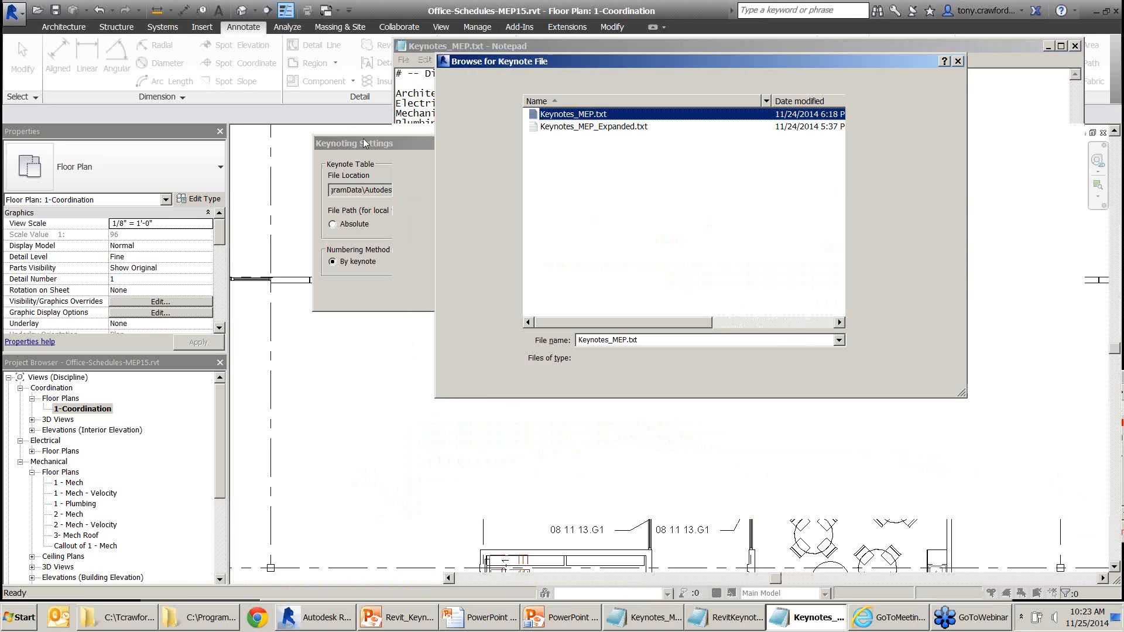
pyautogui.rightClick(610, 126)
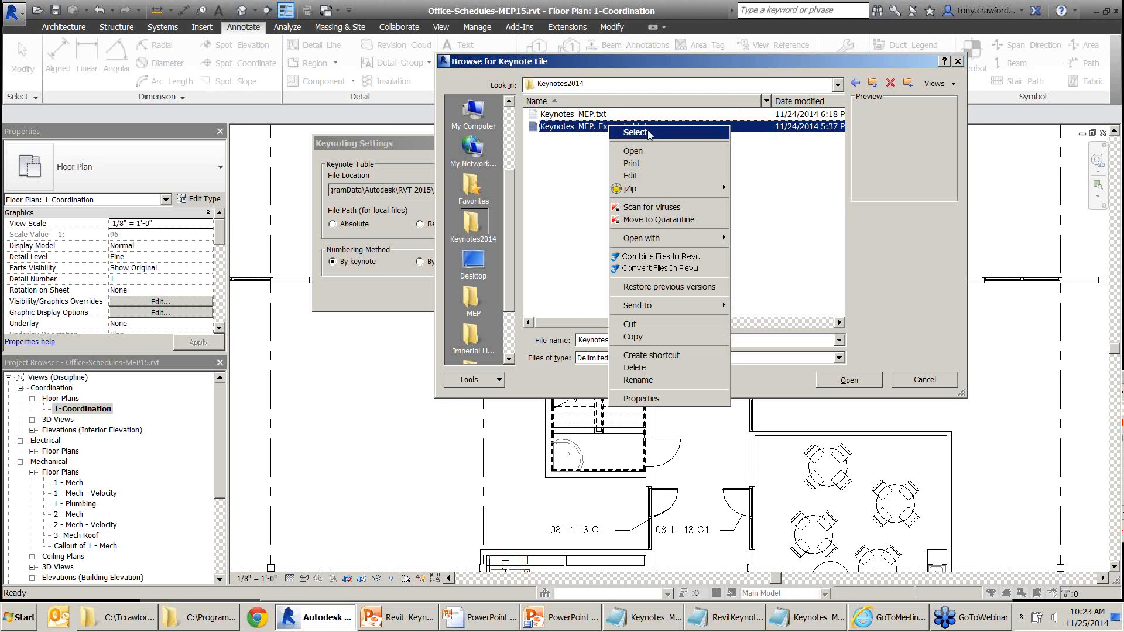
pyautogui.click(652, 150)
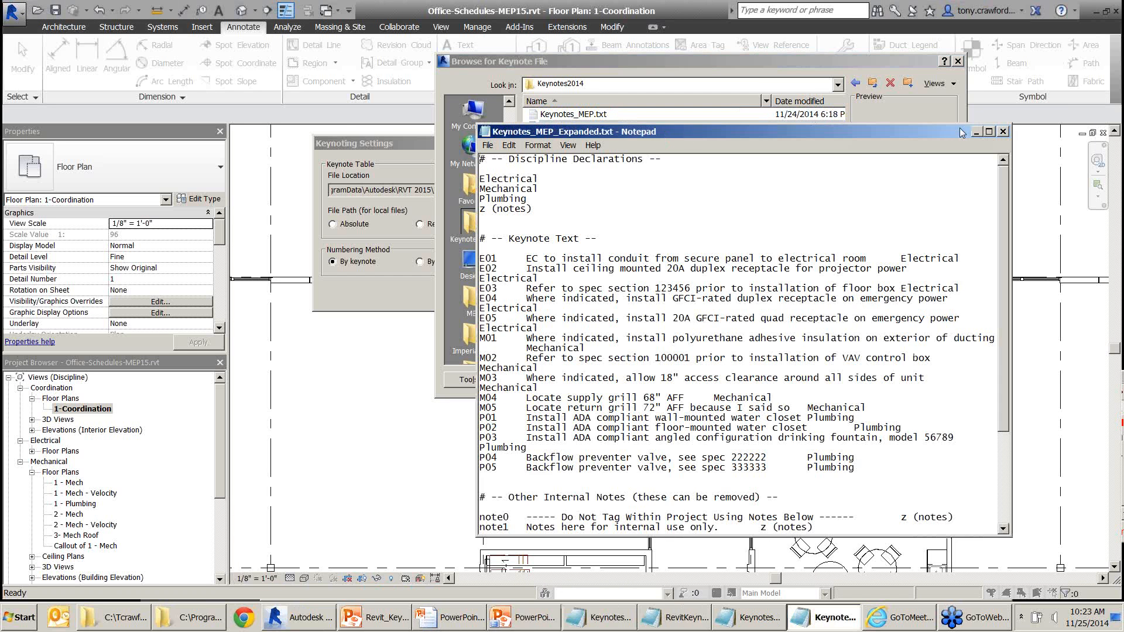
pyautogui.click(976, 132)
# Load Keynotes_MEP.txt as the project's keynote table and accept the messages that follow
pyautogui.click(621, 114)
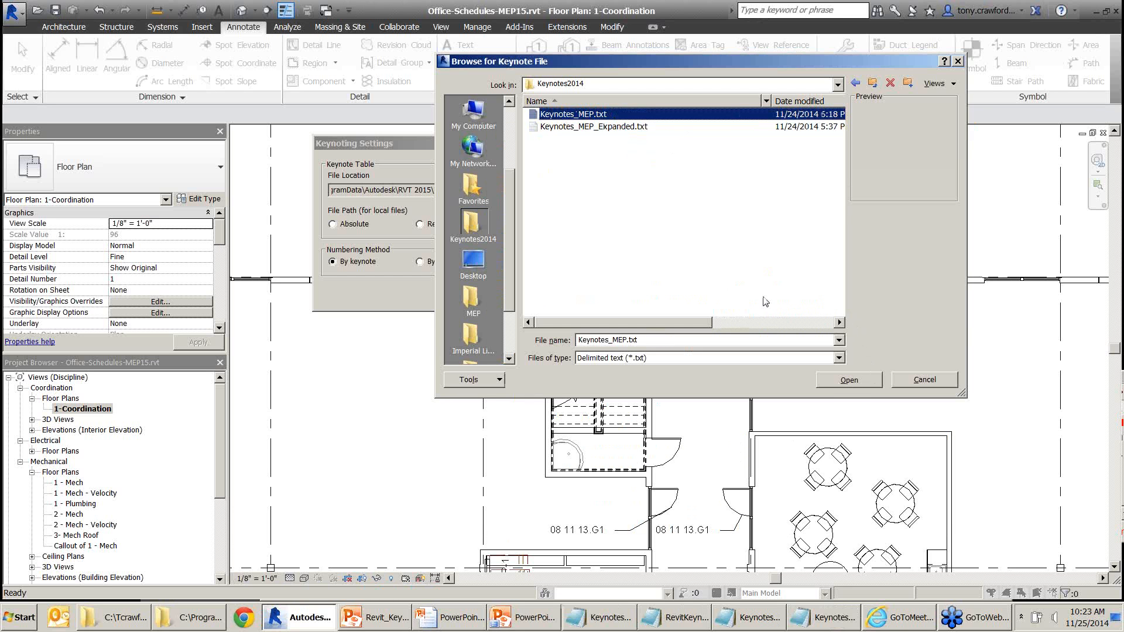
pyautogui.click(850, 380)
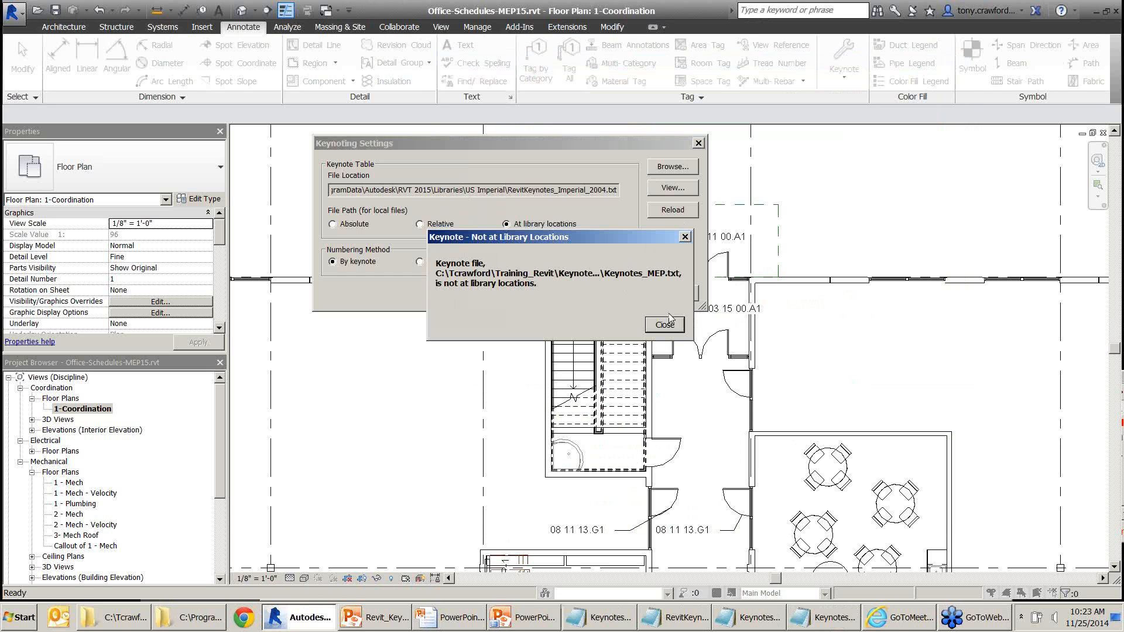
pyautogui.click(665, 326)
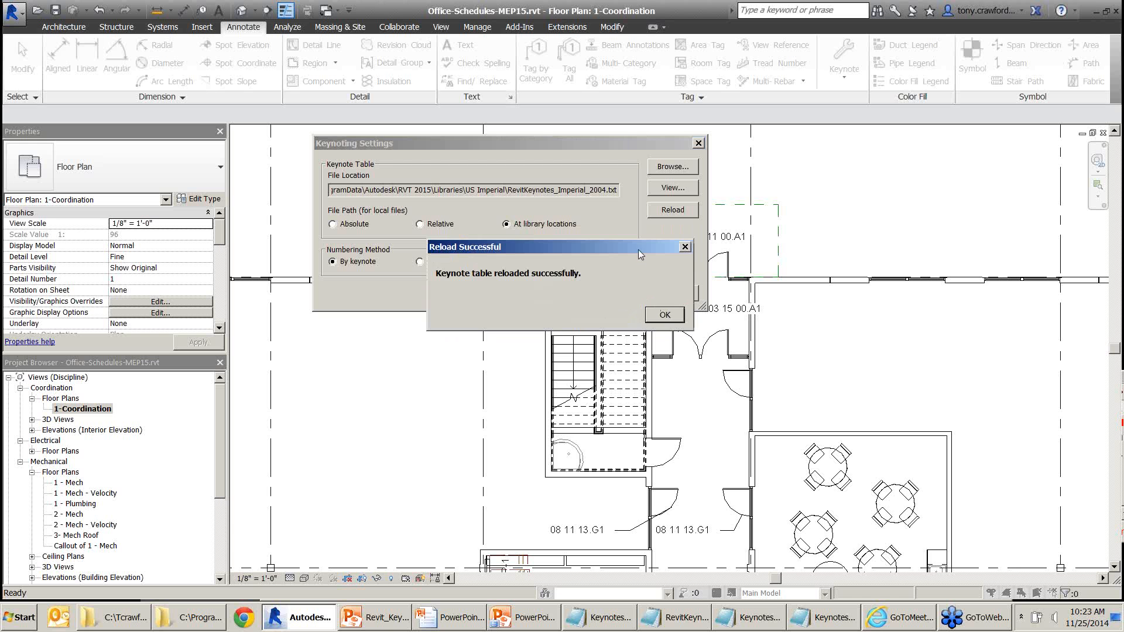
pyautogui.moveTo(639, 252); pyautogui.dragTo(612, 272)
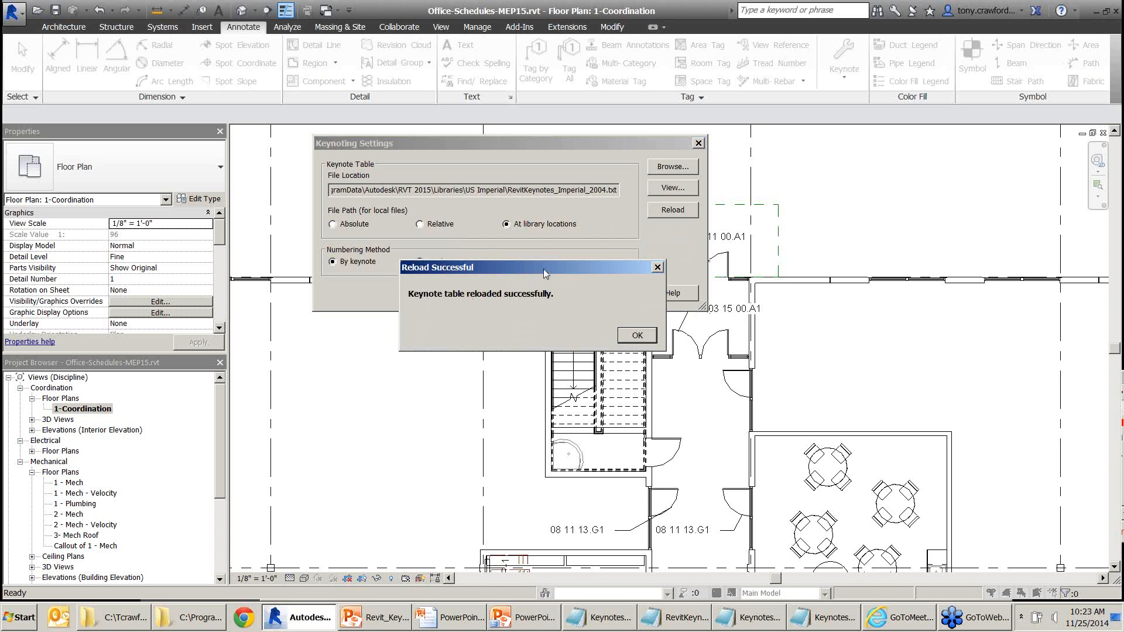
pyautogui.moveTo(339, 369); pyautogui.dragTo(414, 309)
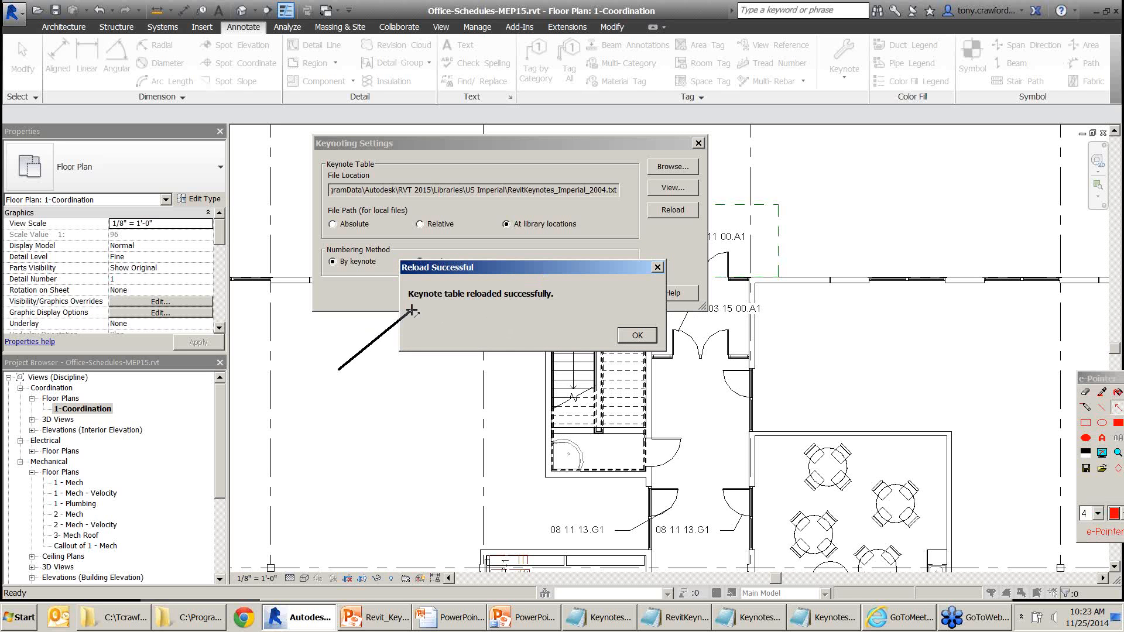
pyautogui.click(638, 335)
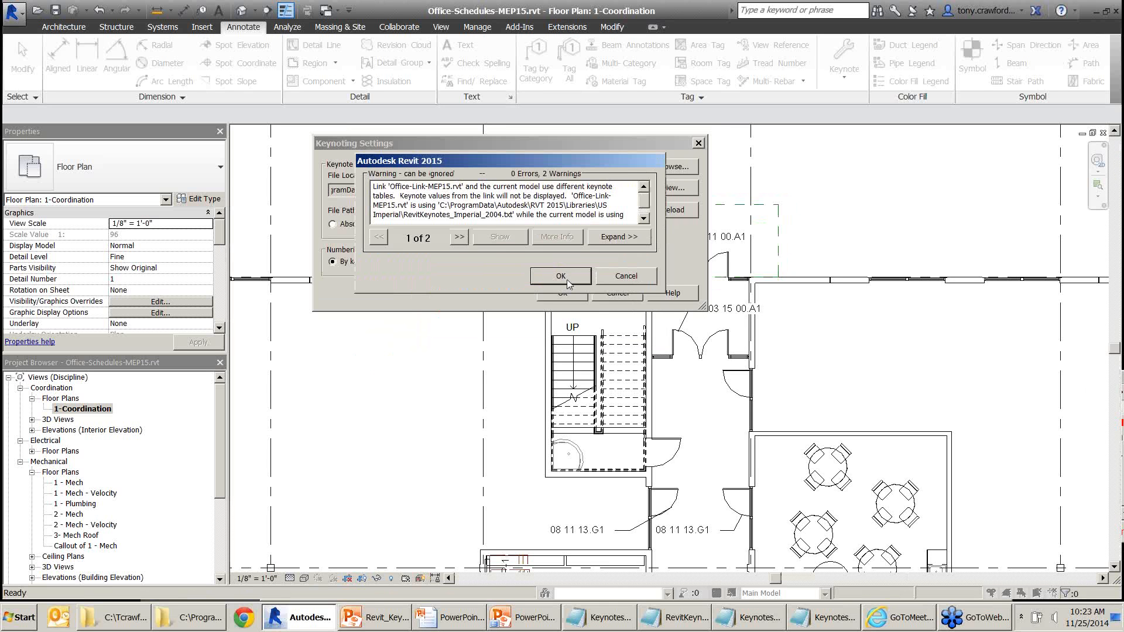
pyautogui.click(561, 277)
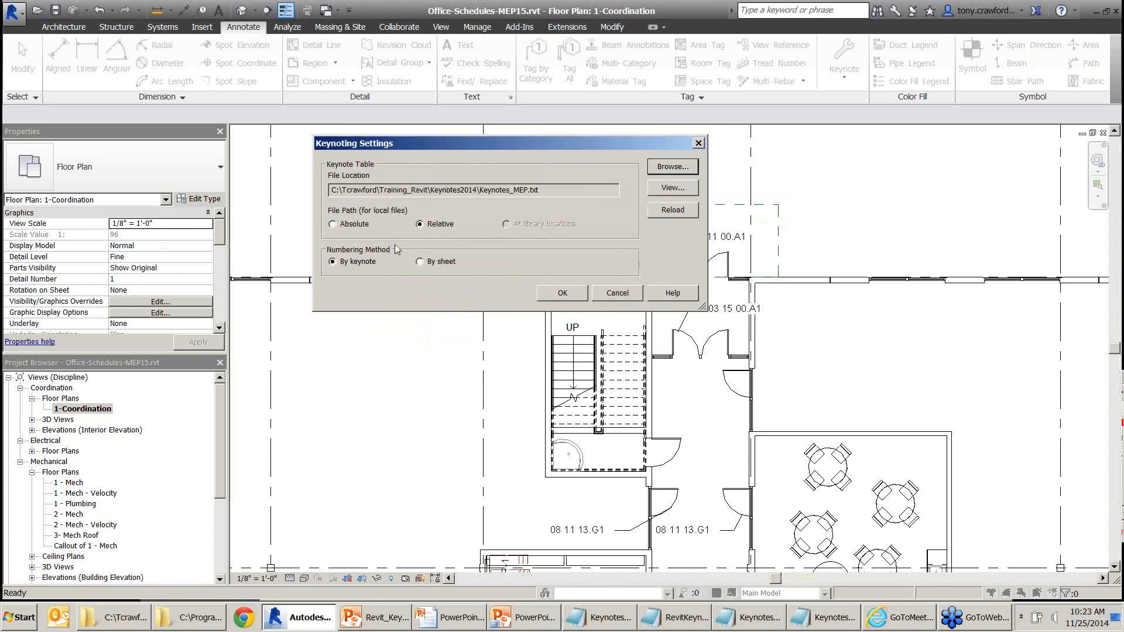
# Point arrows at the file path options, set the keynote file path to Absolute, and apply the keynoting settings
pyautogui.moveTo(363, 301); pyautogui.dragTo(423, 225)
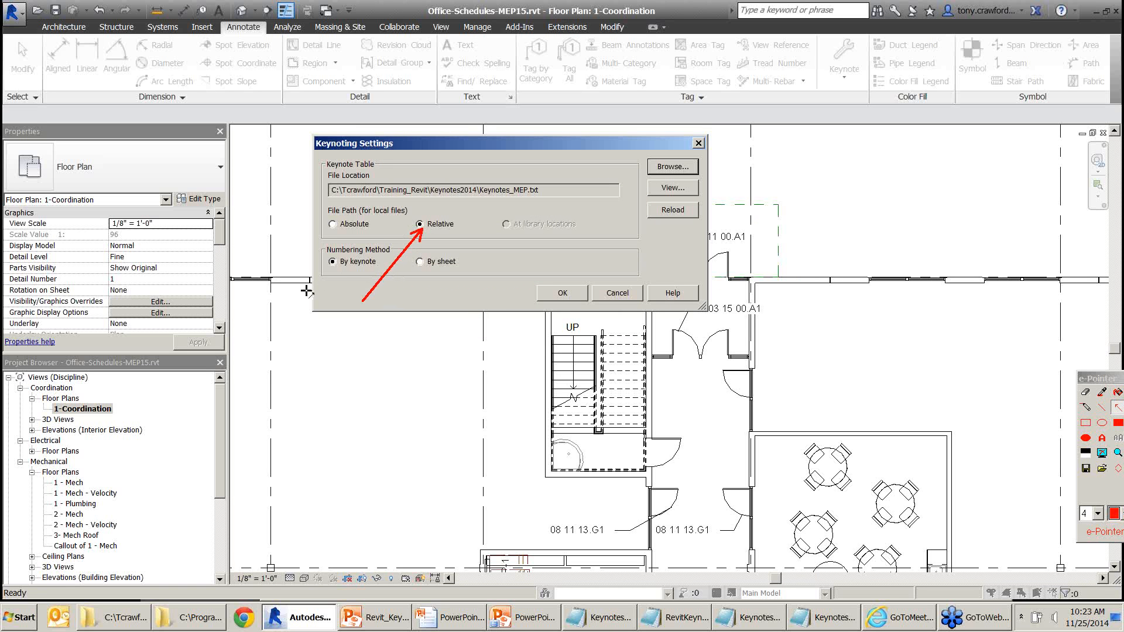
pyautogui.moveTo(306, 292); pyautogui.dragTo(344, 230)
pyautogui.moveTo(499, 278); pyautogui.dragTo(515, 235)
pyautogui.press('Escape')
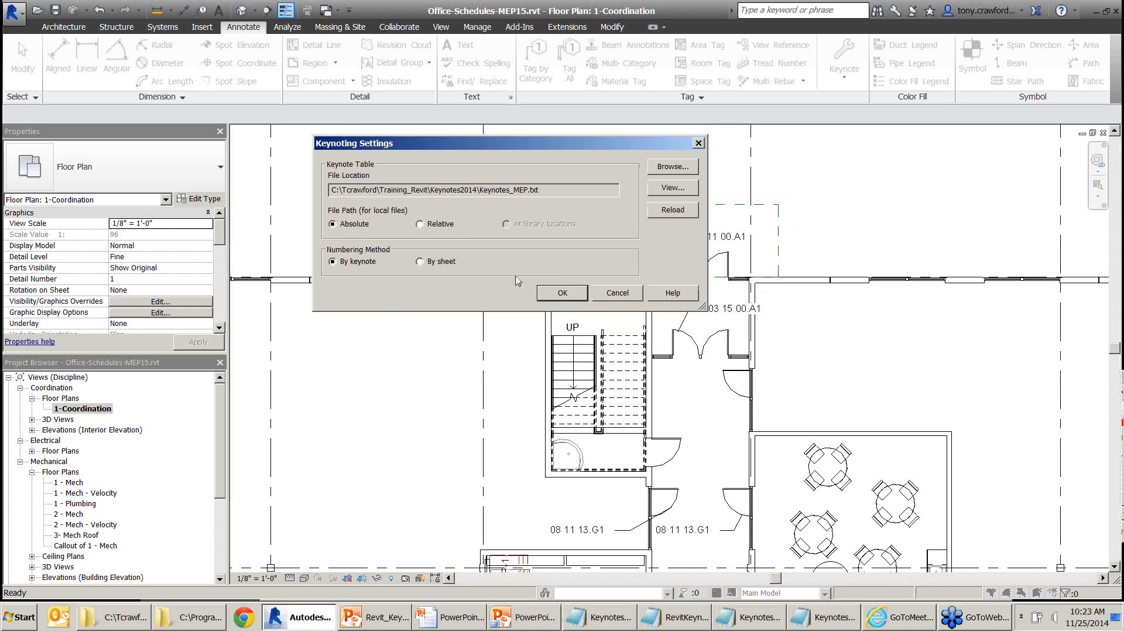
pyautogui.click(562, 293)
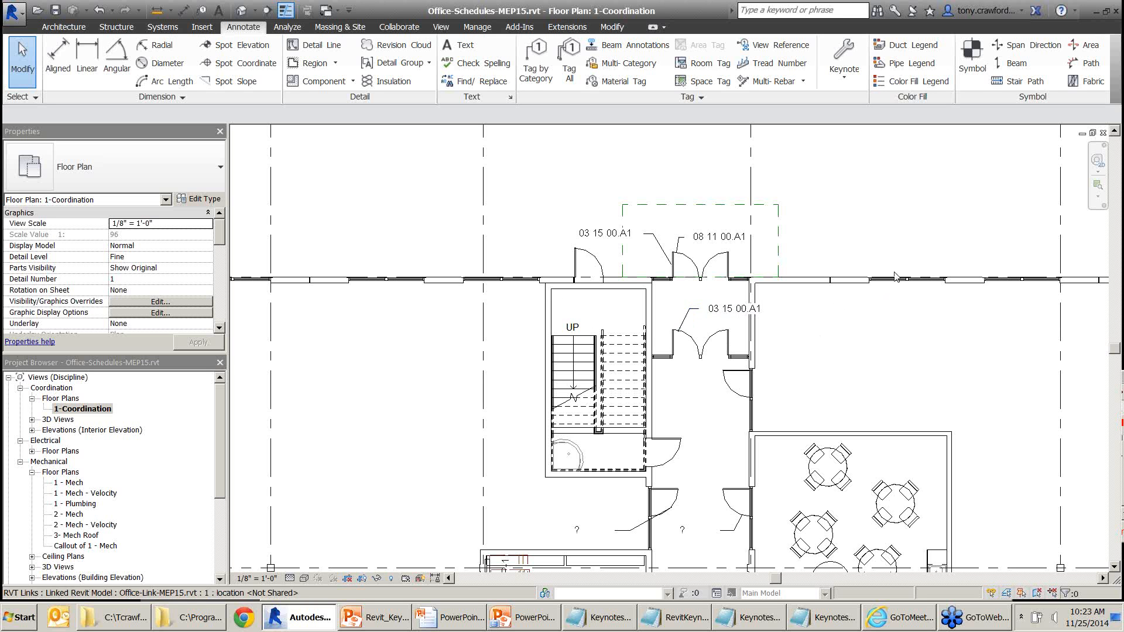
# Delete the 08 11 00.A1 and 03 15 00.A1 keynote tags above the exterior double door
pyautogui.click(730, 243)
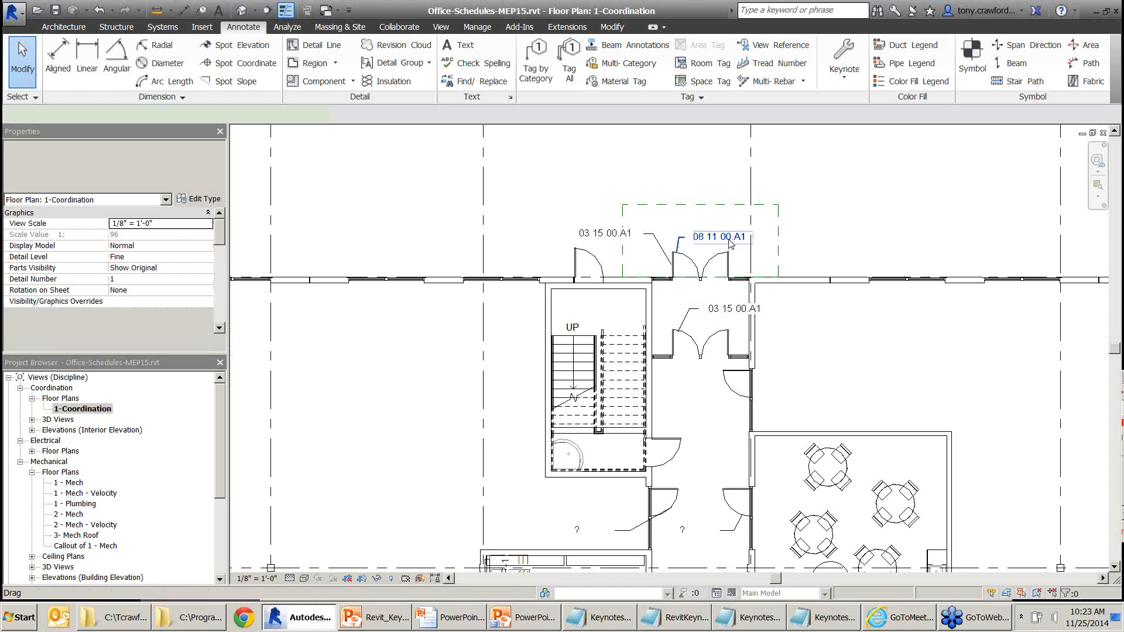
pyautogui.press('Delete')
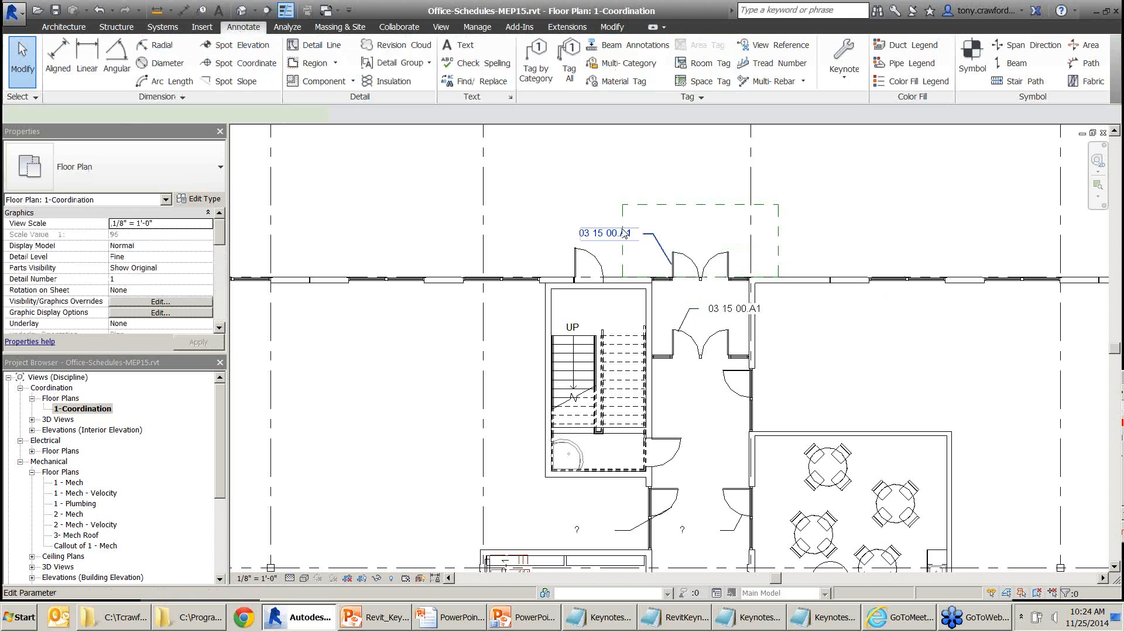
pyautogui.click(622, 233)
pyautogui.press('Delete')
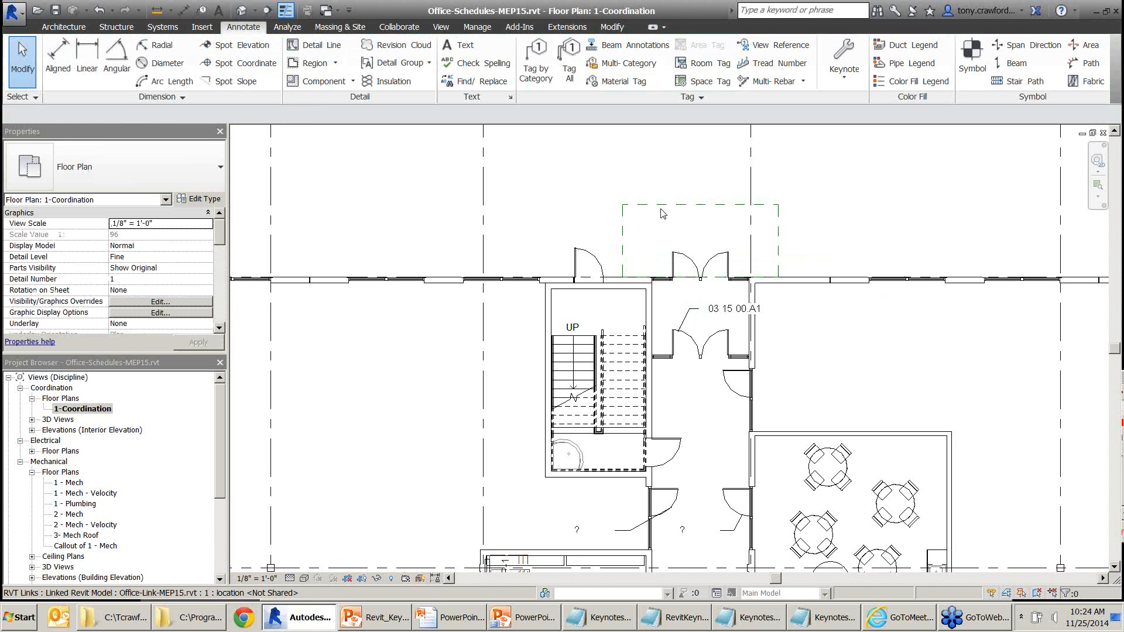
# Place a user keynote tag with a leader on the right leaf of the exterior double door
pyautogui.moveTo(677, 203); pyautogui.dragTo(599, 229, button='middle')
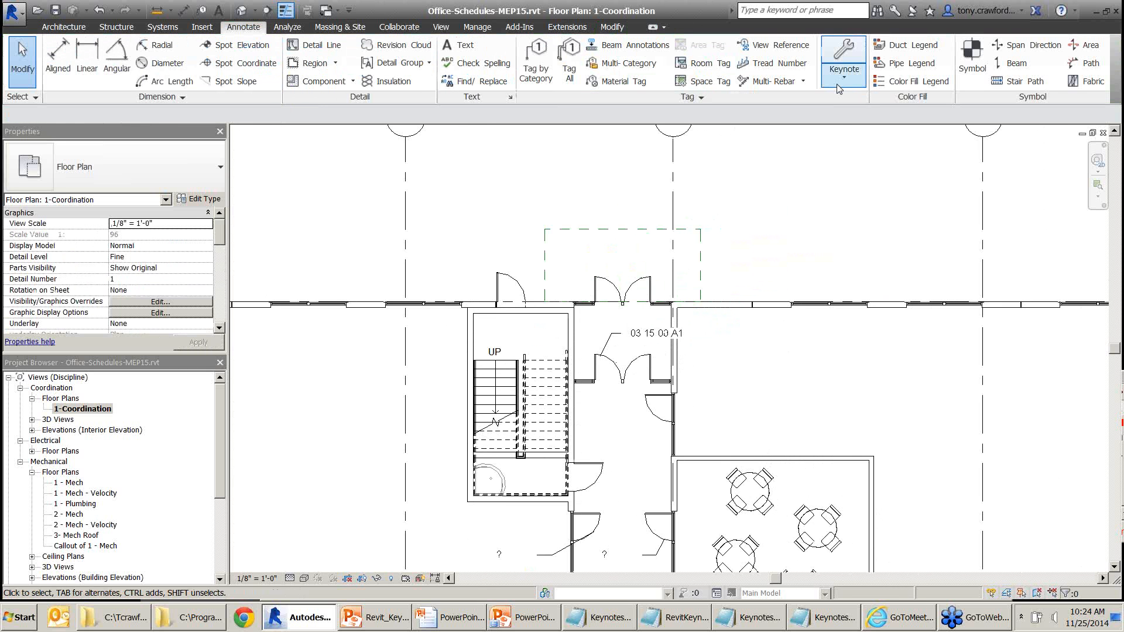
pyautogui.click(839, 87)
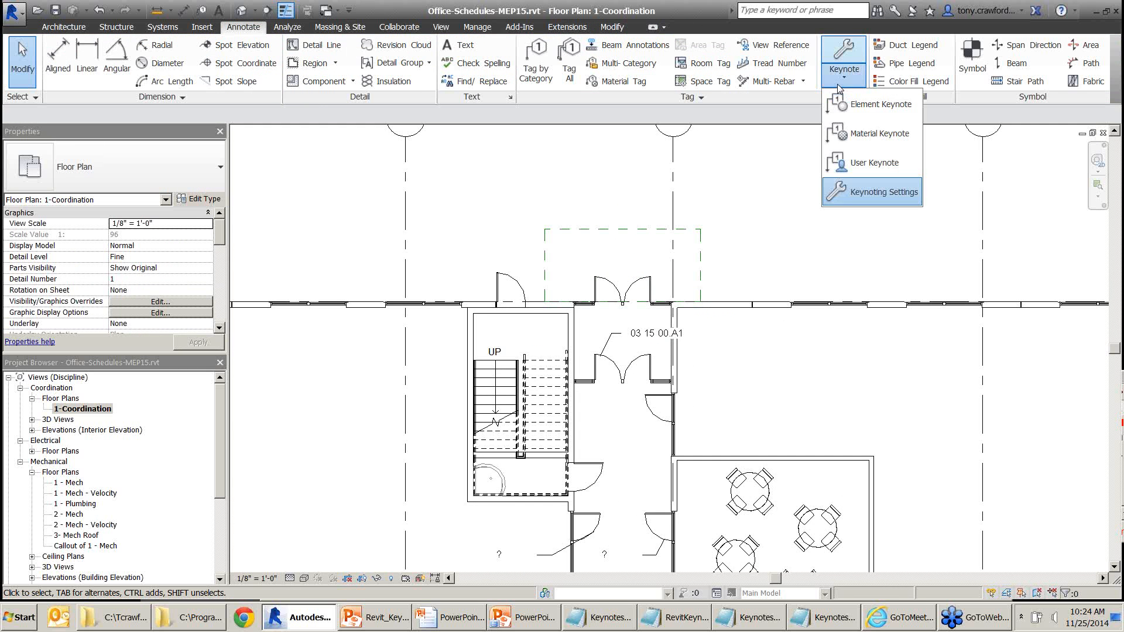
pyautogui.click(872, 164)
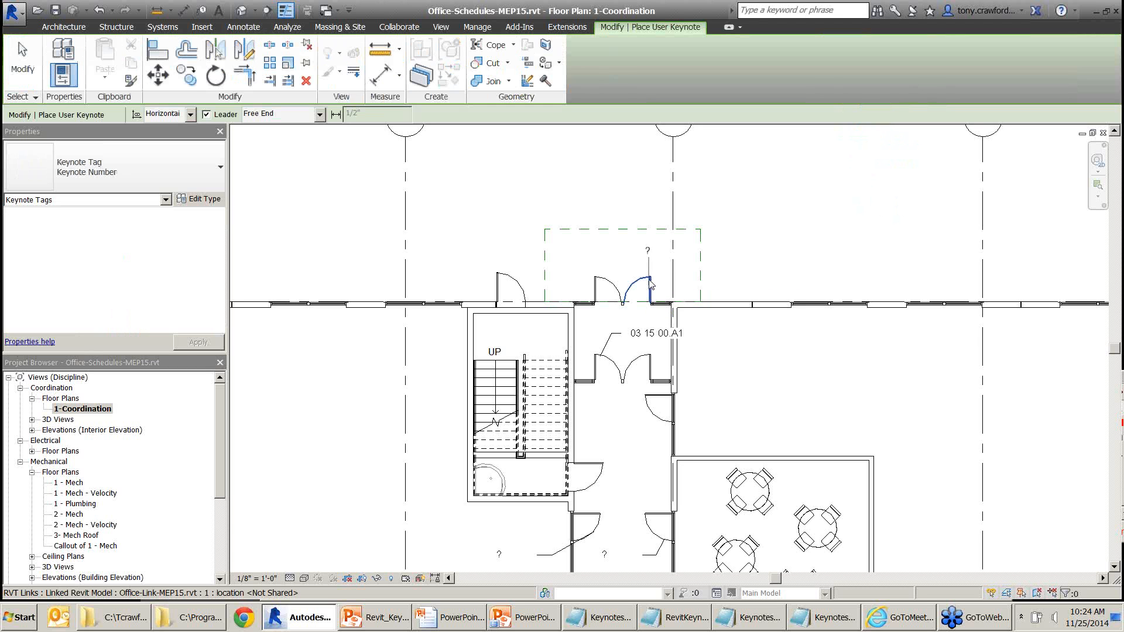
pyautogui.scroll(2, 659, 268)
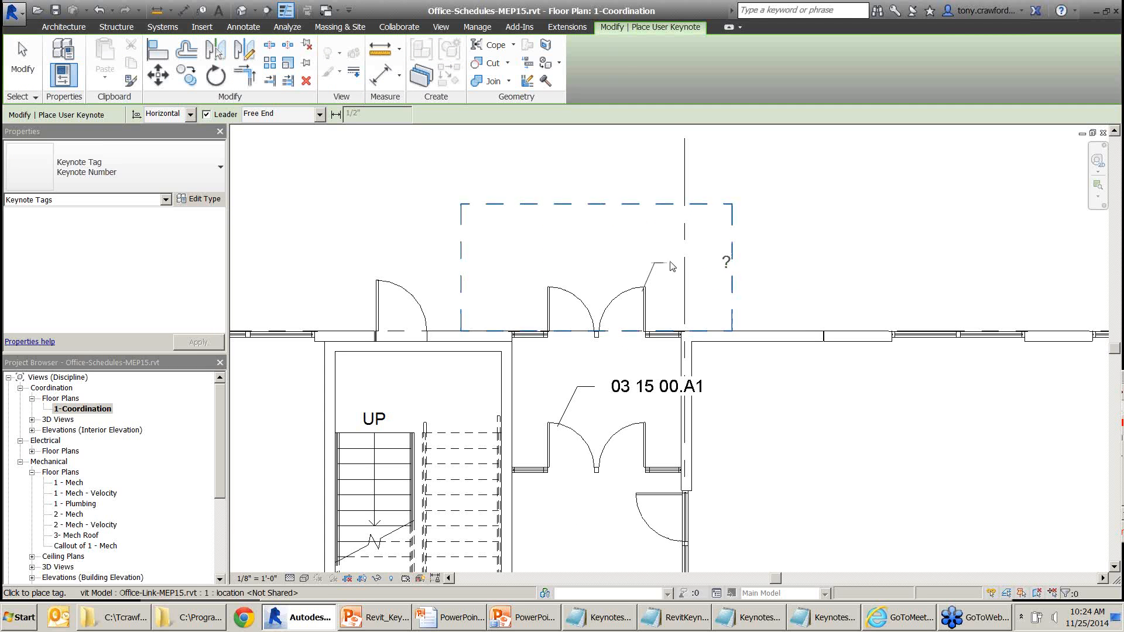
pyautogui.click(677, 268)
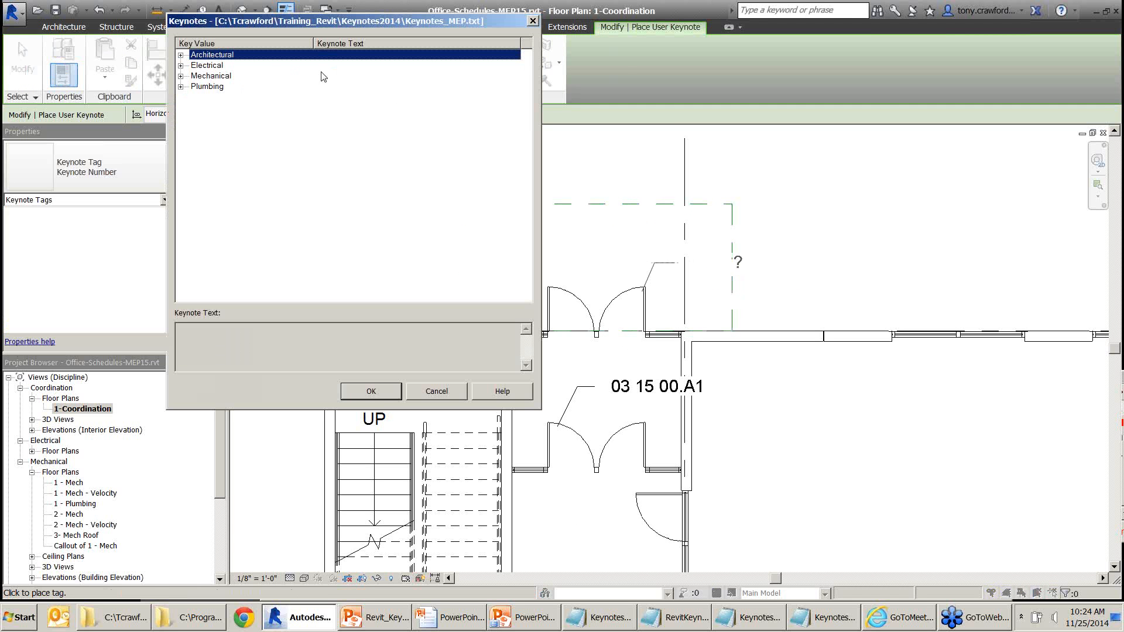
# Look over the discipline groups and assign Architectural keynote A01 to the new tag
pyautogui.click(221, 66)
pyautogui.click(219, 78)
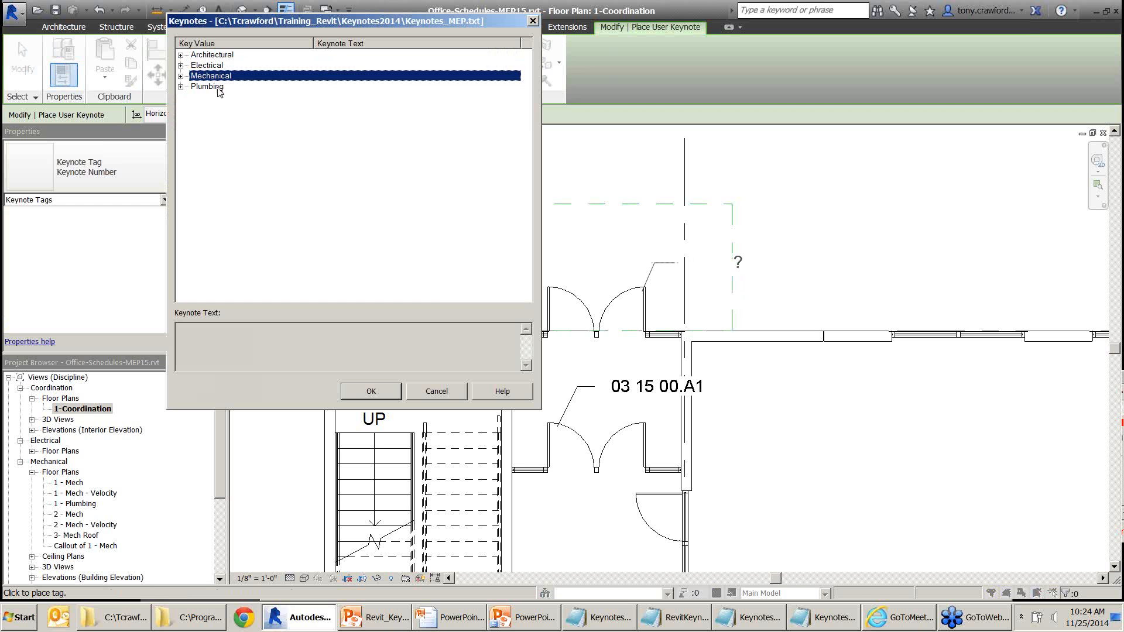
pyautogui.click(220, 88)
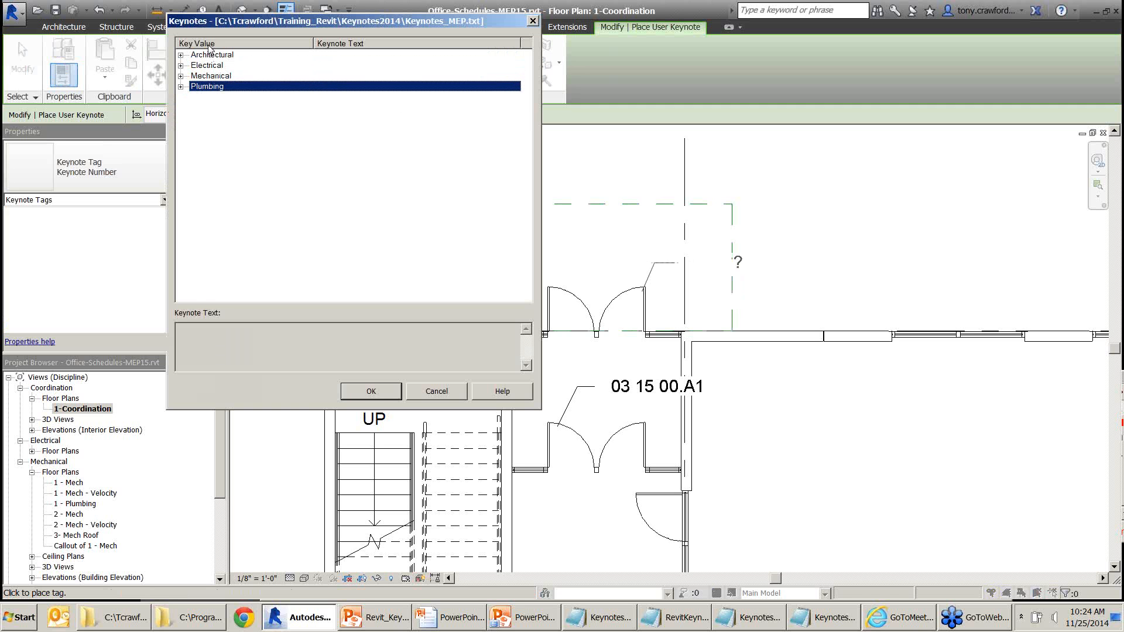
pyautogui.click(180, 55)
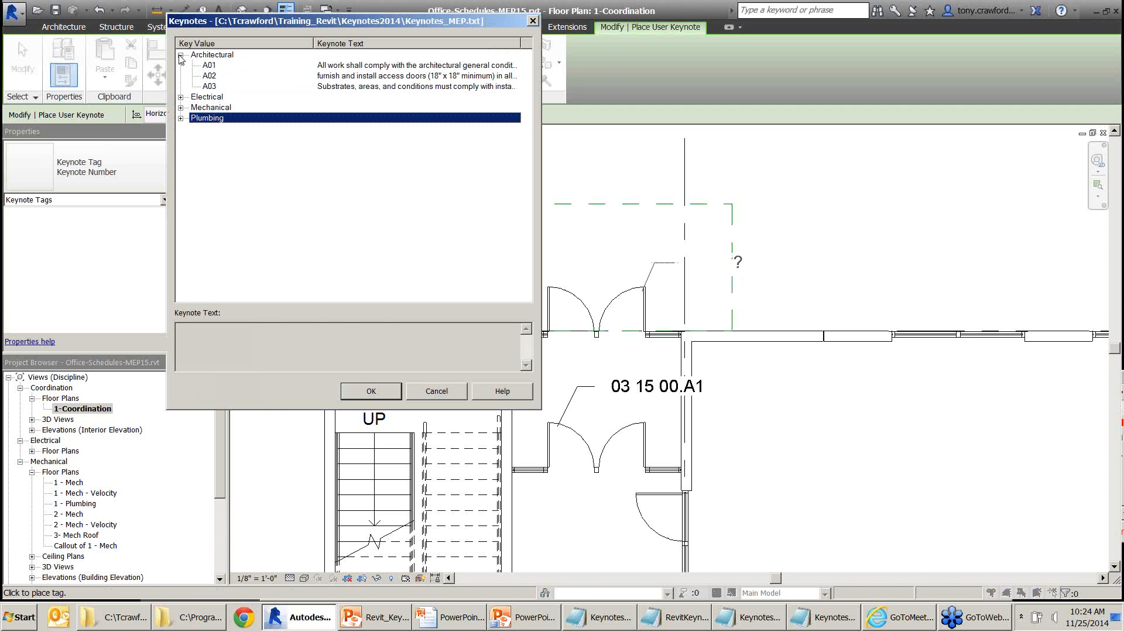
pyautogui.click(214, 66)
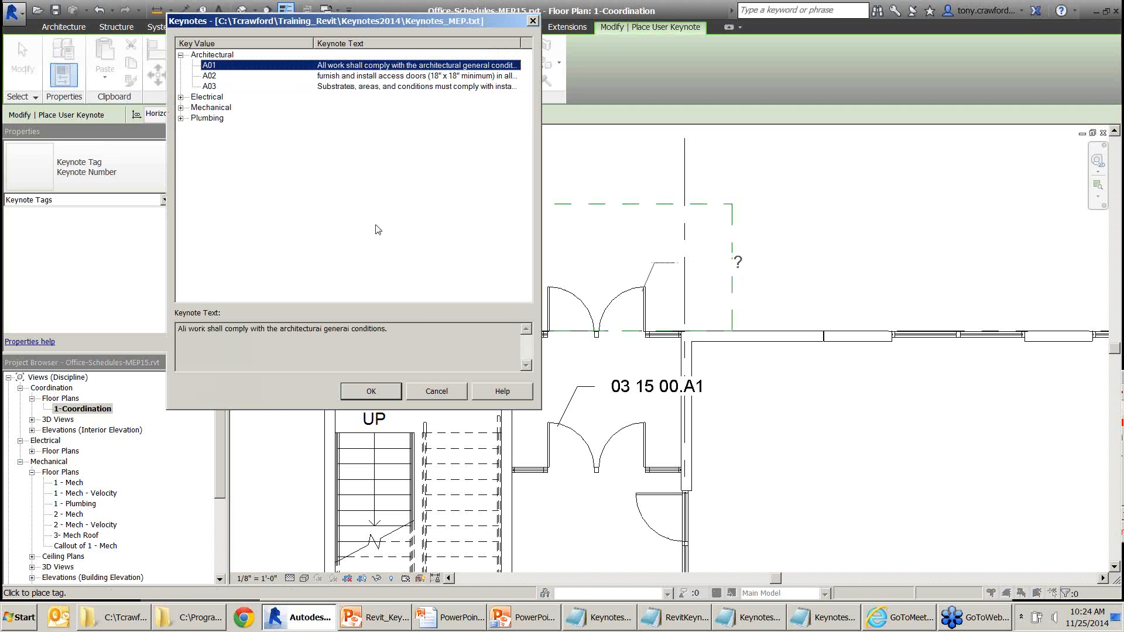
pyautogui.click(371, 392)
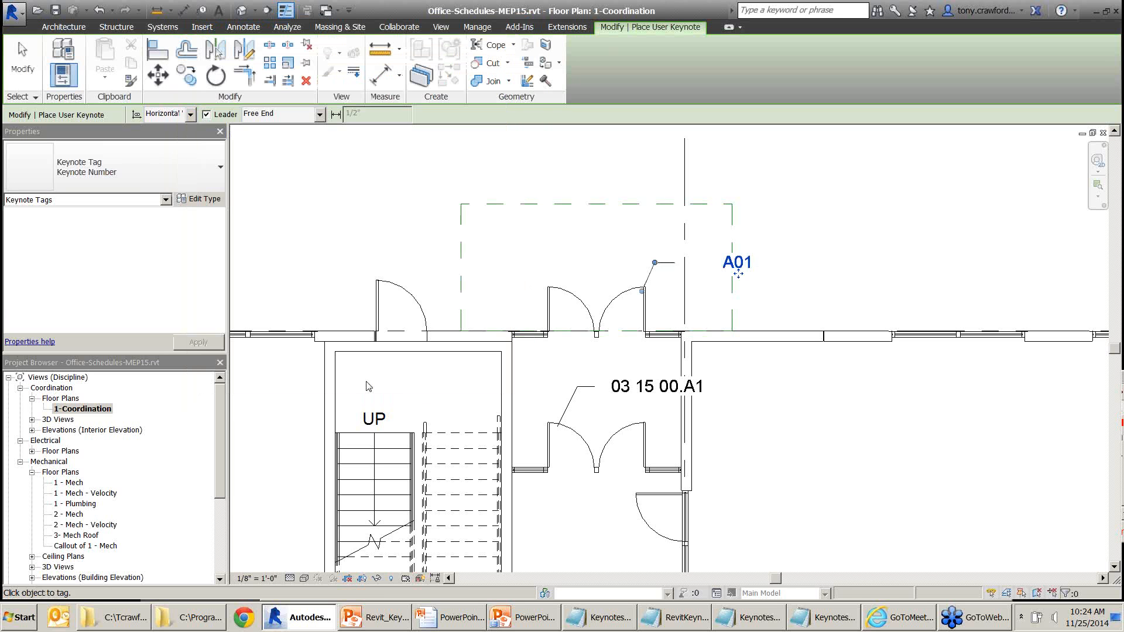
# Place a second user keynote tag on the double door's left leaf with Architectural keynote A02
pyautogui.click(549, 287)
pyautogui.click(530, 262)
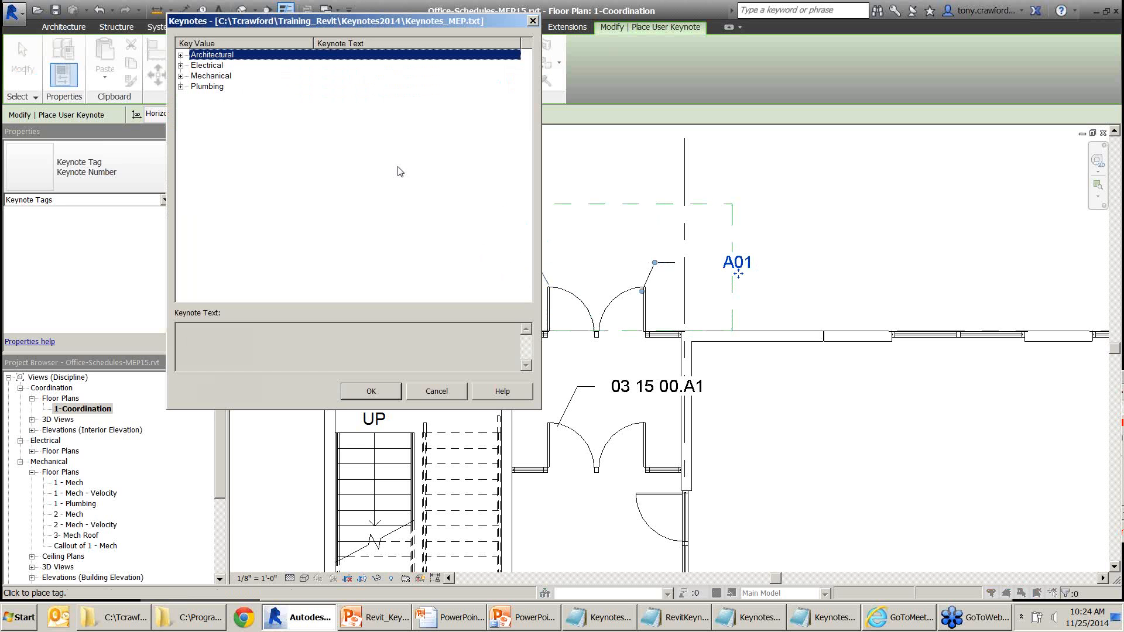
pyautogui.click(181, 55)
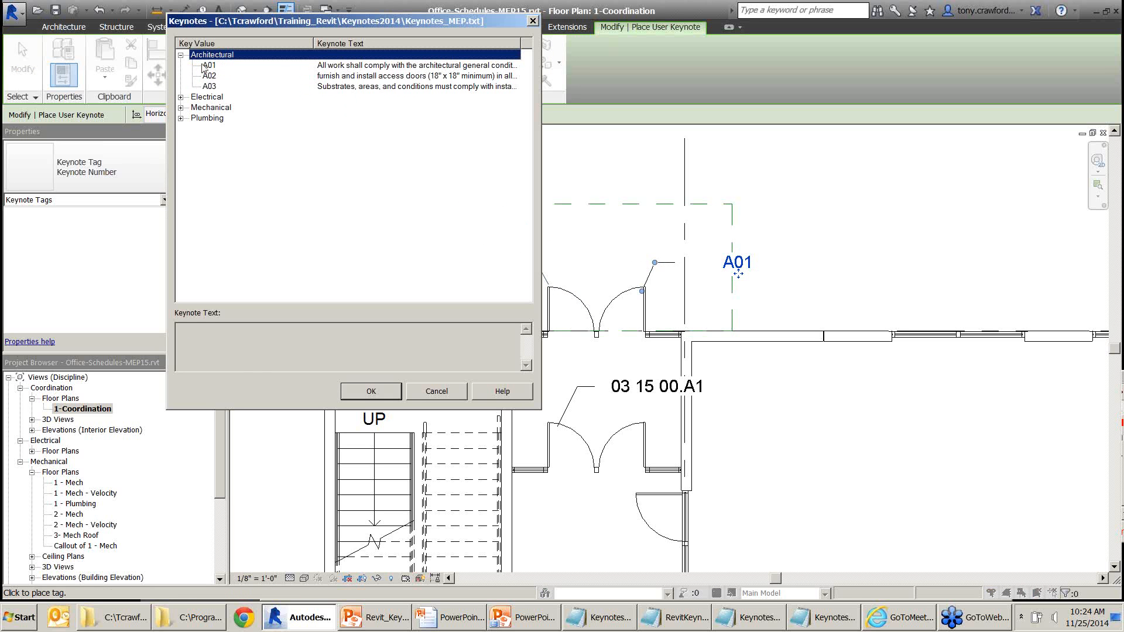
pyautogui.click(211, 77)
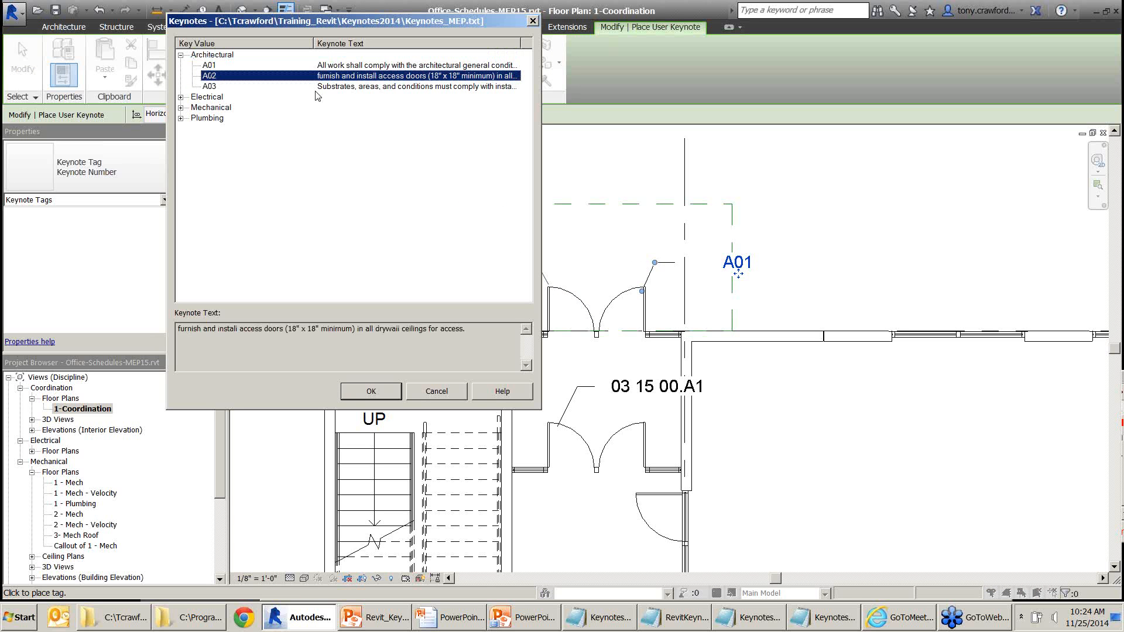
pyautogui.click(372, 391)
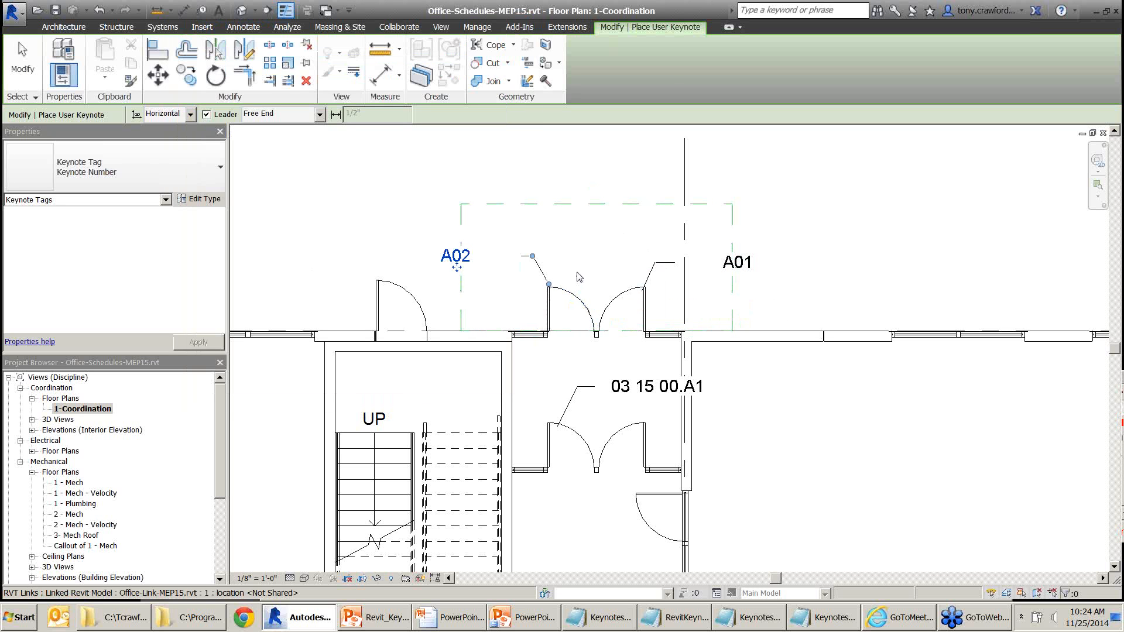
pyautogui.click(593, 164)
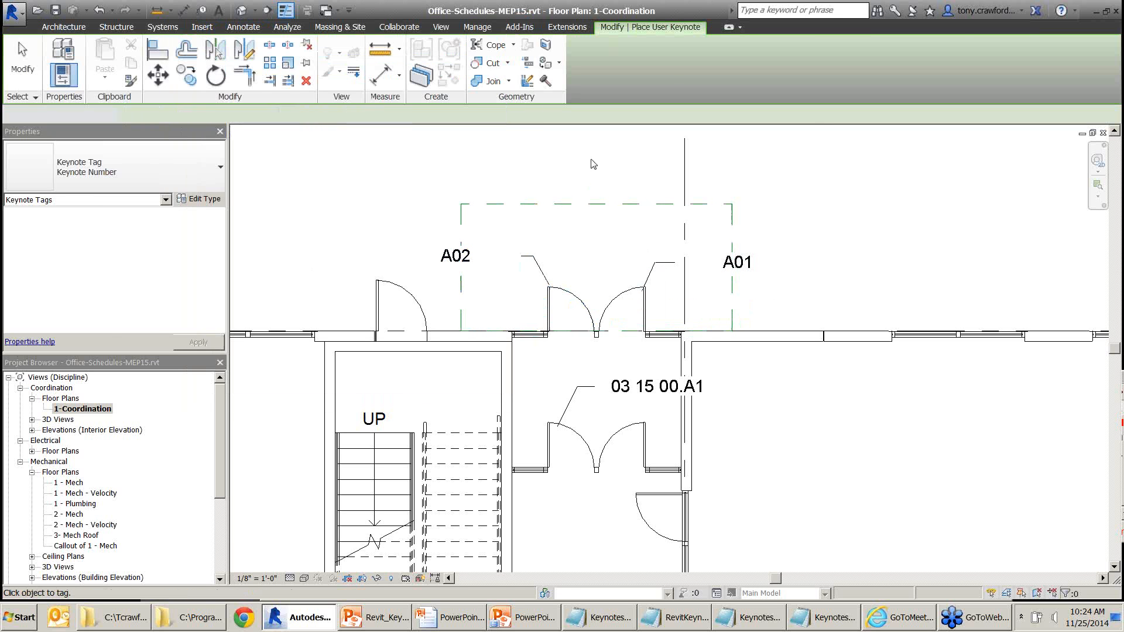
# Place a third user keynote tag with a leader on the exterior double door's left leaf using Architectural keynote A03
pyautogui.press('Escape')
pyautogui.click(844, 70)
pyautogui.click(848, 156)
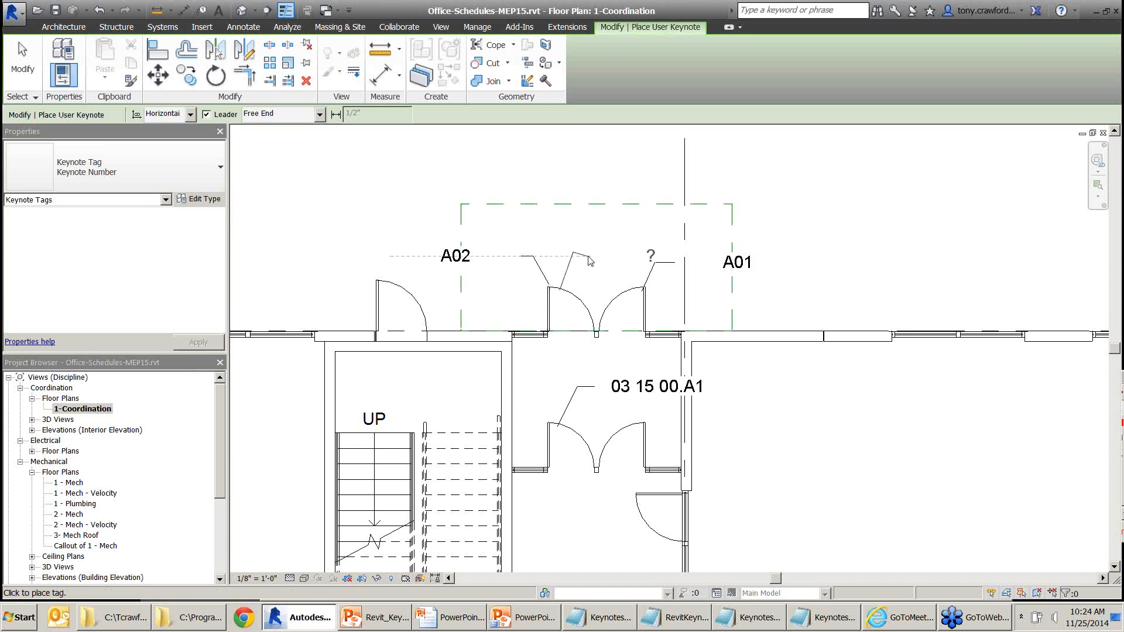
pyautogui.click(590, 261)
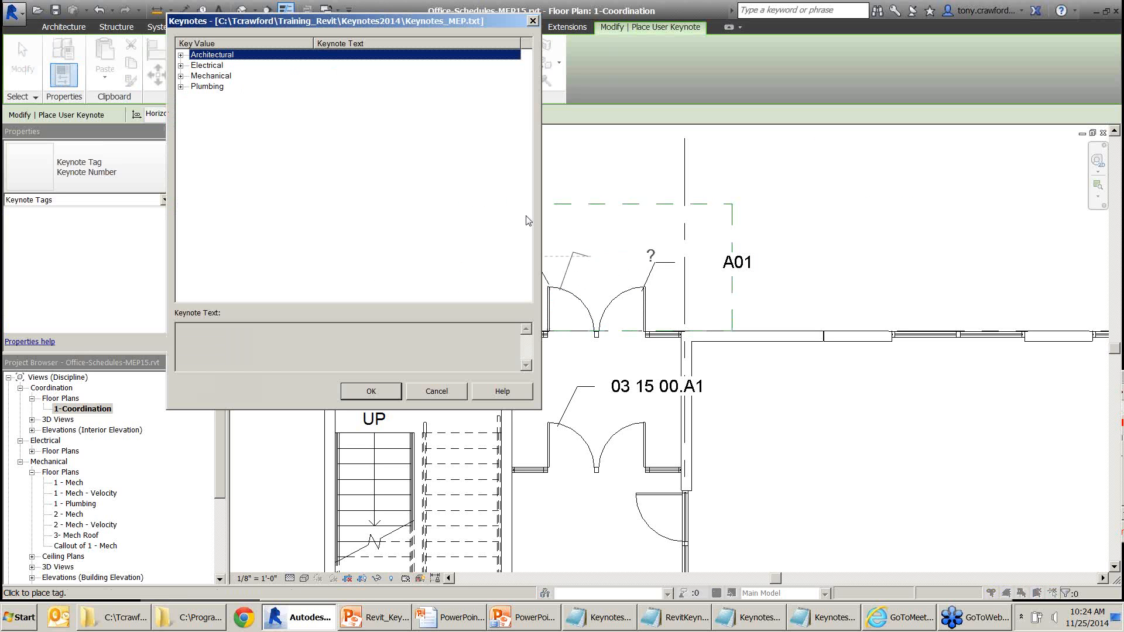
pyautogui.click(181, 55)
pyautogui.click(210, 86)
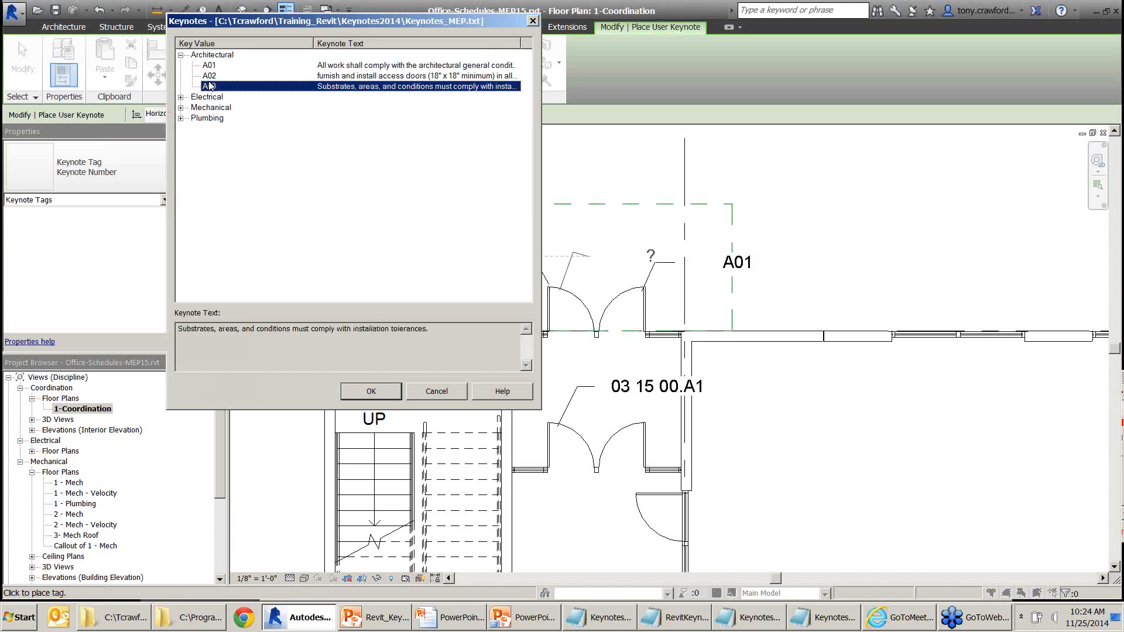
pyautogui.click(372, 391)
pyautogui.press('Escape')
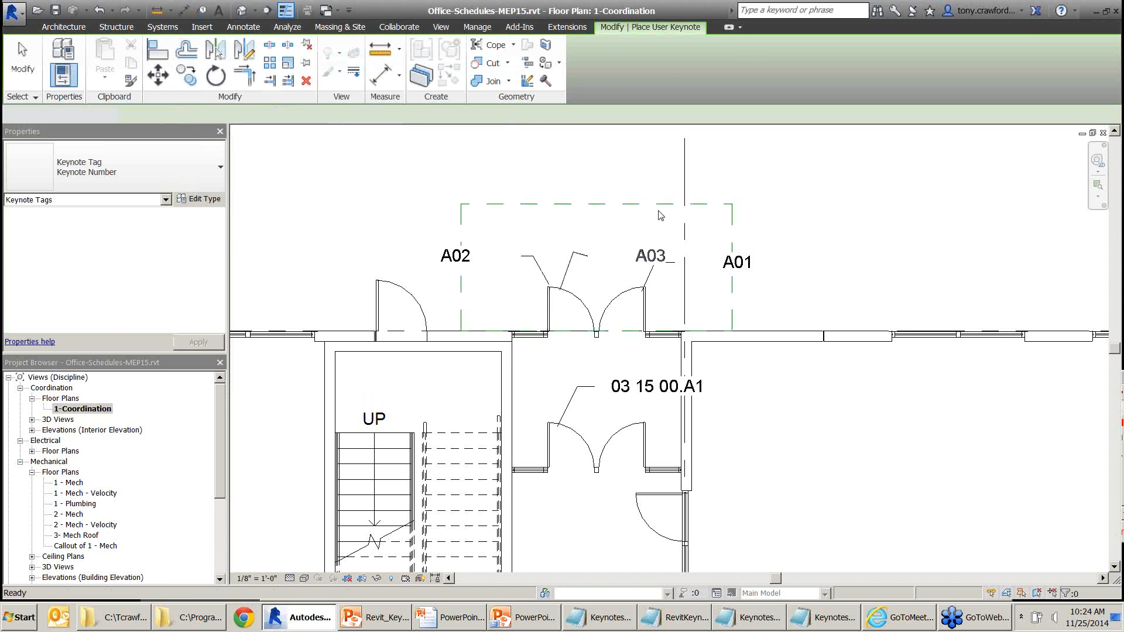
# Move the A03 keynote tag up between the A02 and A01 tags and adjust its leader elbow
pyautogui.click(653, 260)
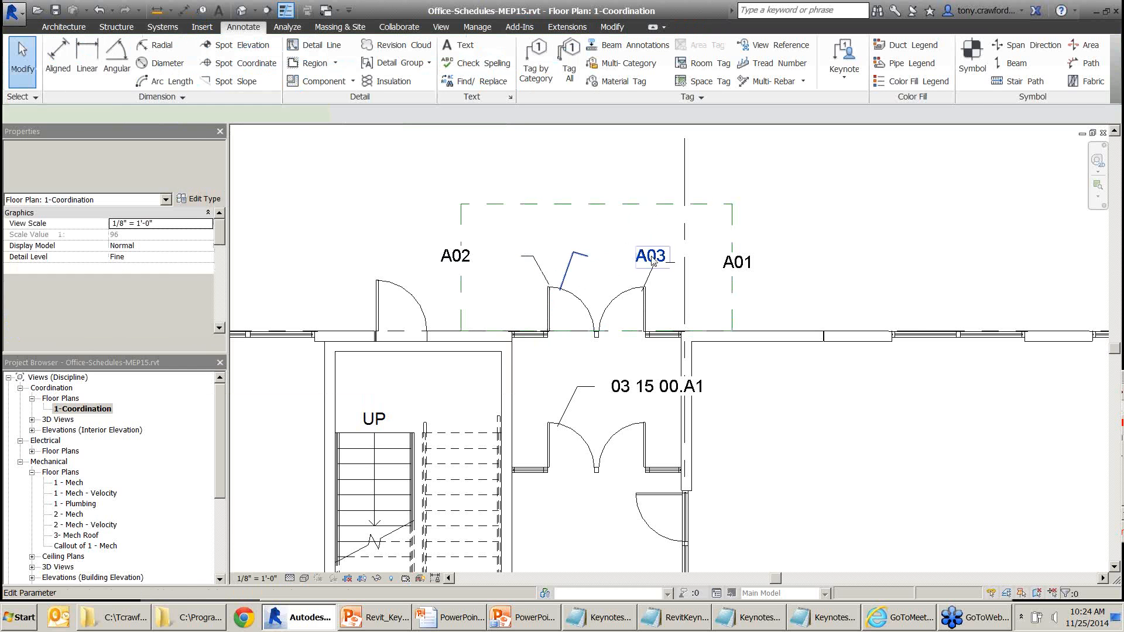
pyautogui.moveTo(653, 259); pyautogui.dragTo(629, 245)
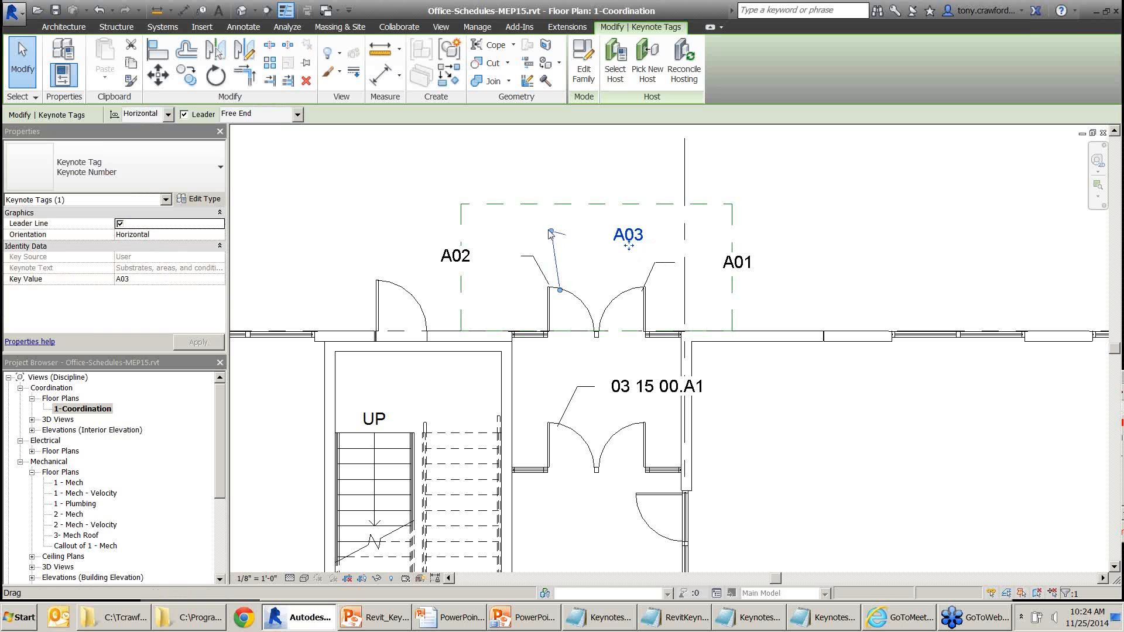
pyautogui.moveTo(550, 232); pyautogui.dragTo(555, 234)
pyautogui.click(711, 276)
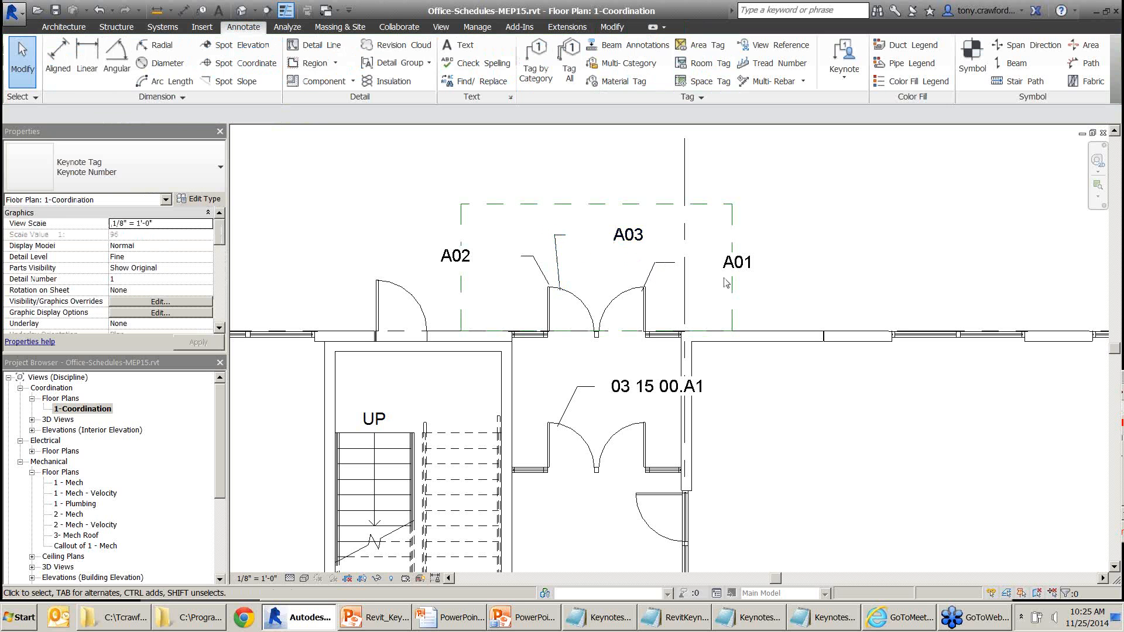
# Check the door type of both leaves of the linked exterior double door
pyautogui.click(618, 303)
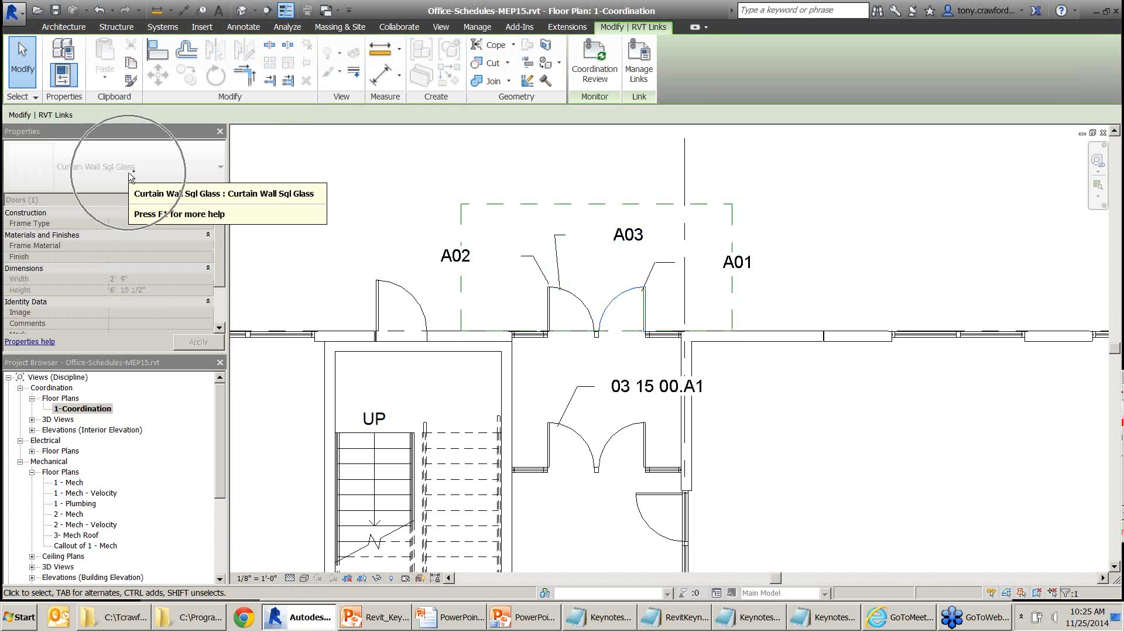
pyautogui.press('Tab')
pyautogui.click(550, 311)
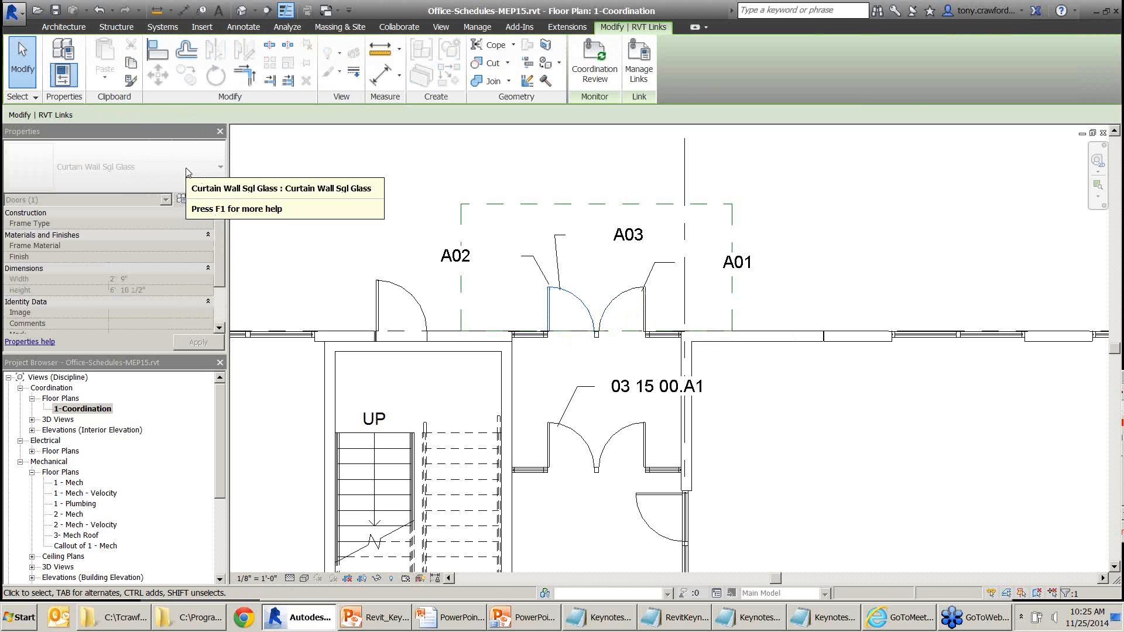
pyautogui.click(840, 408)
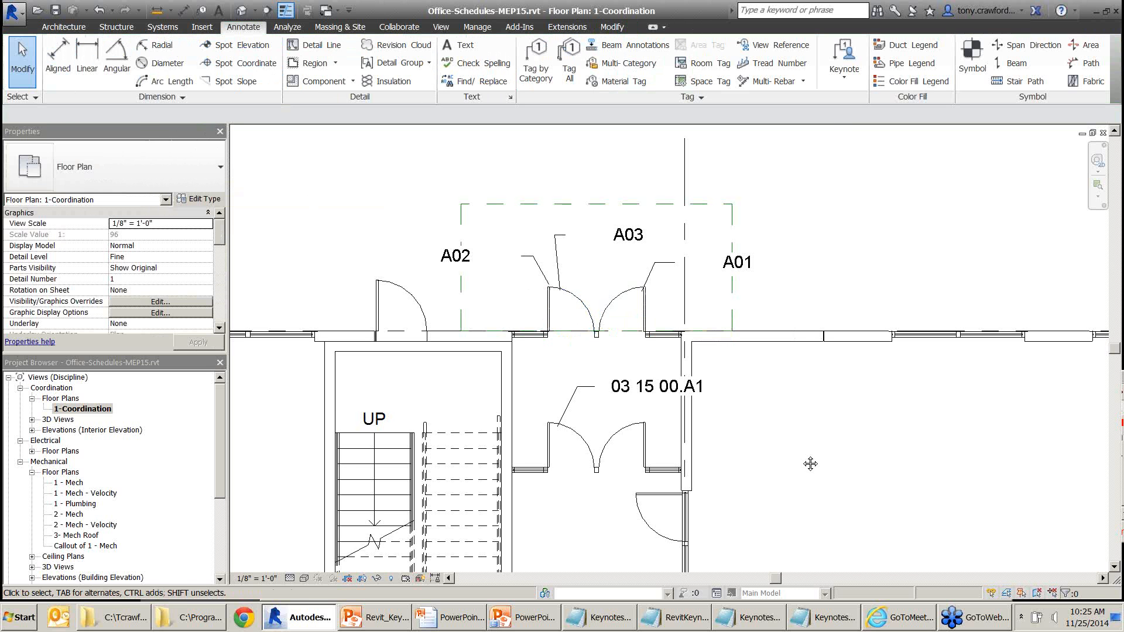
# Delete the two unresolved "?" keynote tags on the facing corridor doors south of the stair
pyautogui.moveTo(810, 463); pyautogui.dragTo(908, 216, button='middle')
pyautogui.click(655, 412)
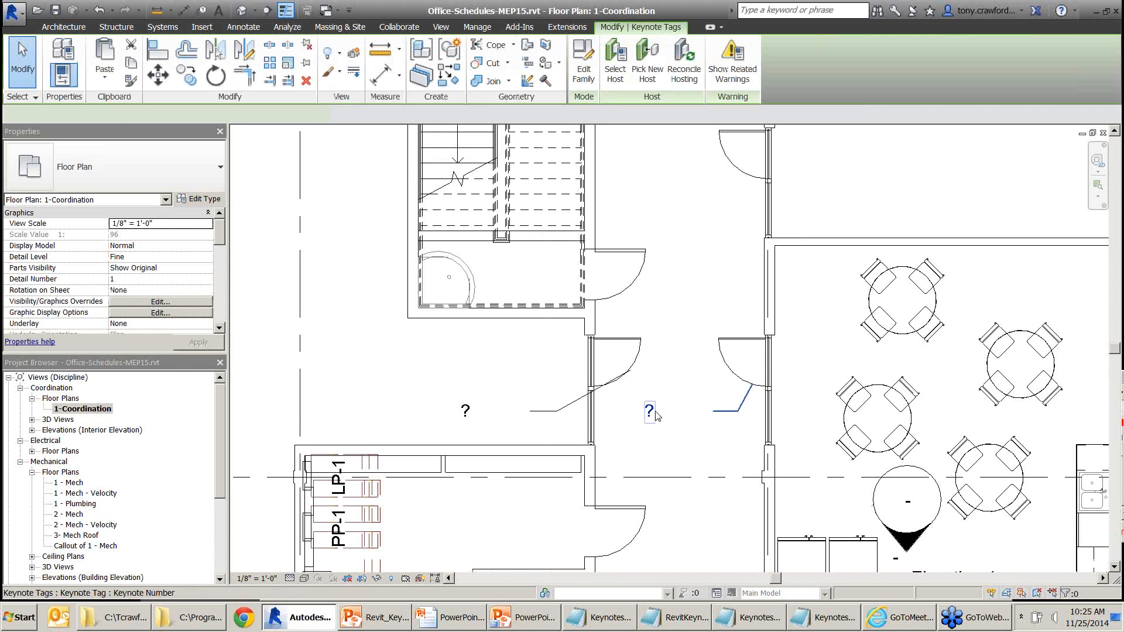
pyautogui.press('Delete')
pyautogui.click(562, 408)
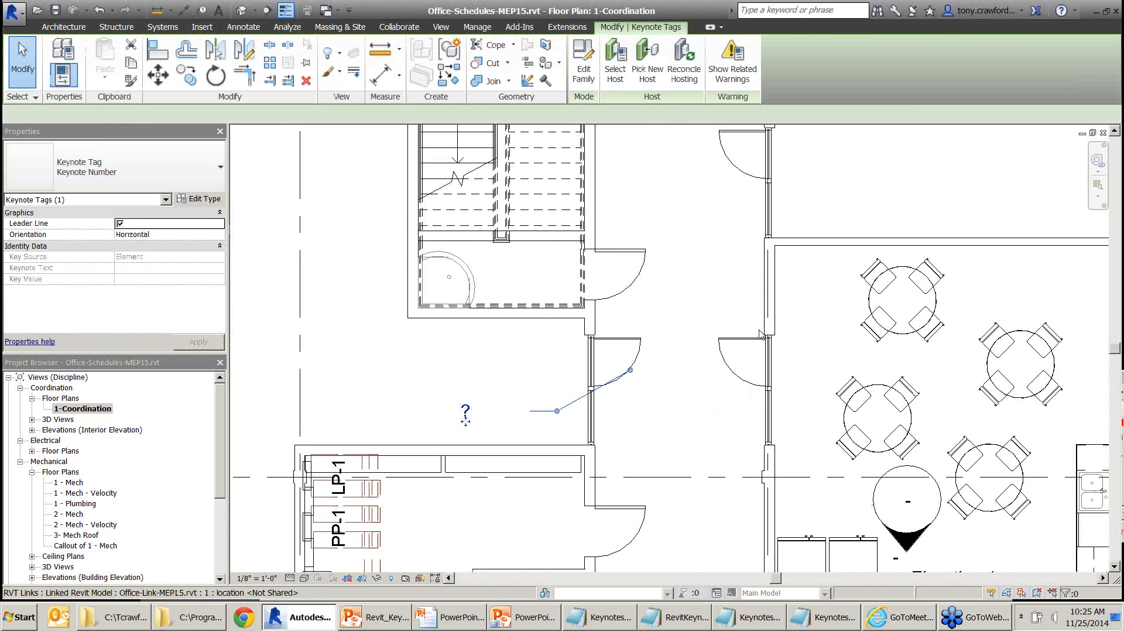
pyautogui.press('Delete')
# Place an element keynote tag with a leader on the linked corridor door beside the room with round tables
pyautogui.moveTo(760, 334); pyautogui.dragTo(703, 384, button='middle')
pyautogui.click(845, 73)
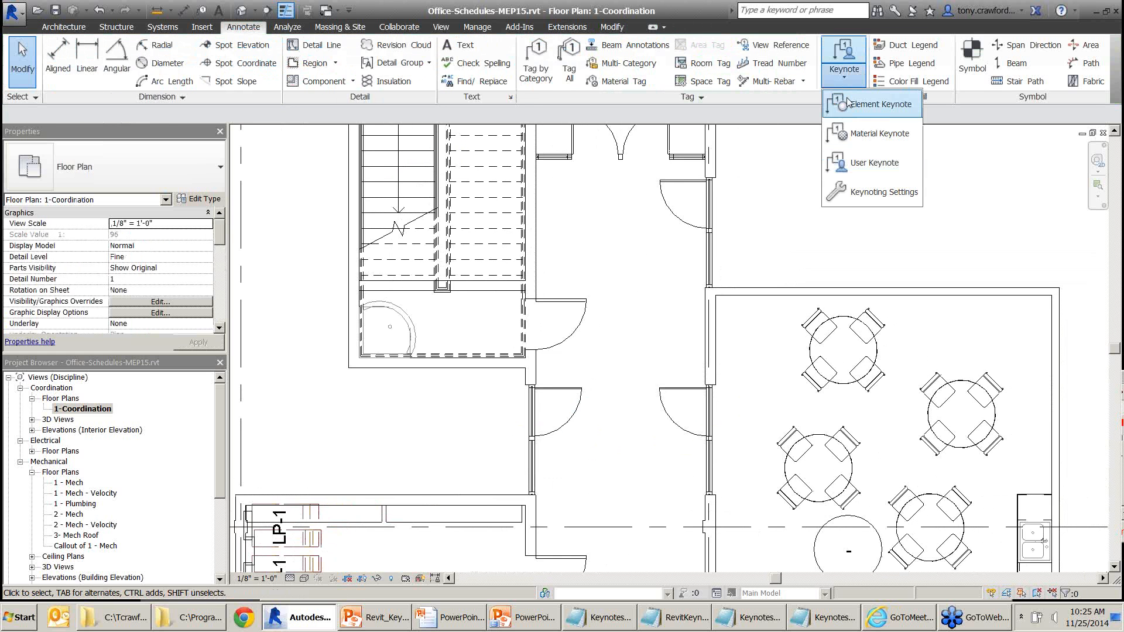
pyautogui.click(848, 105)
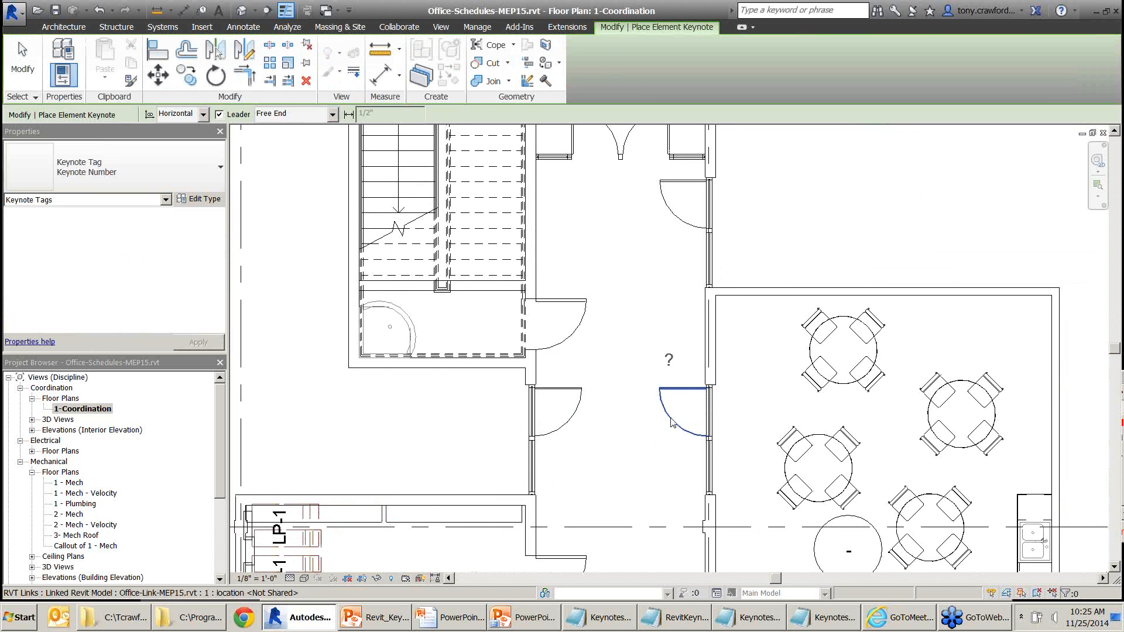
pyautogui.click(681, 434)
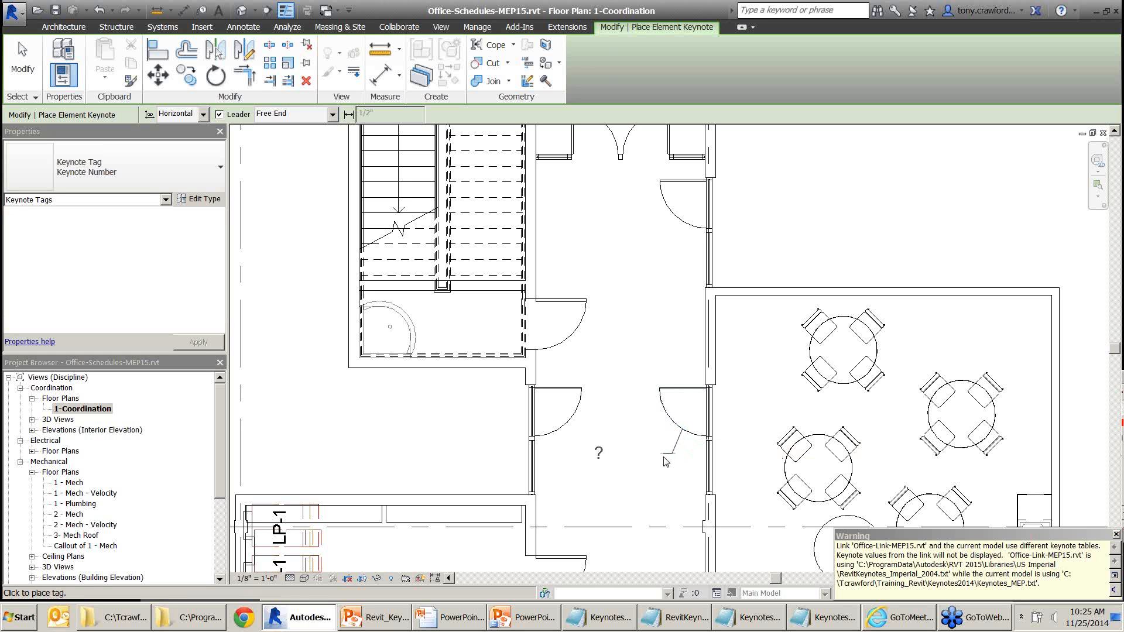
pyautogui.click(665, 462)
pyautogui.click(1116, 535)
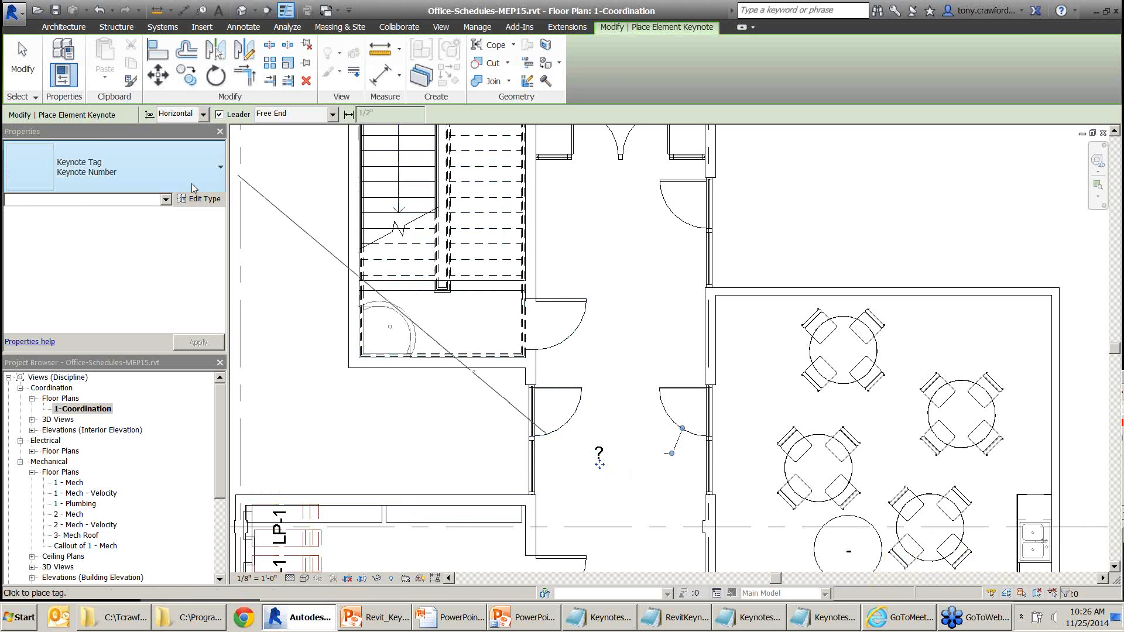
# Place an element keynote of type Keynote Number - Boxed - Small with a leader on the opposite corridor door
pyautogui.click(136, 184)
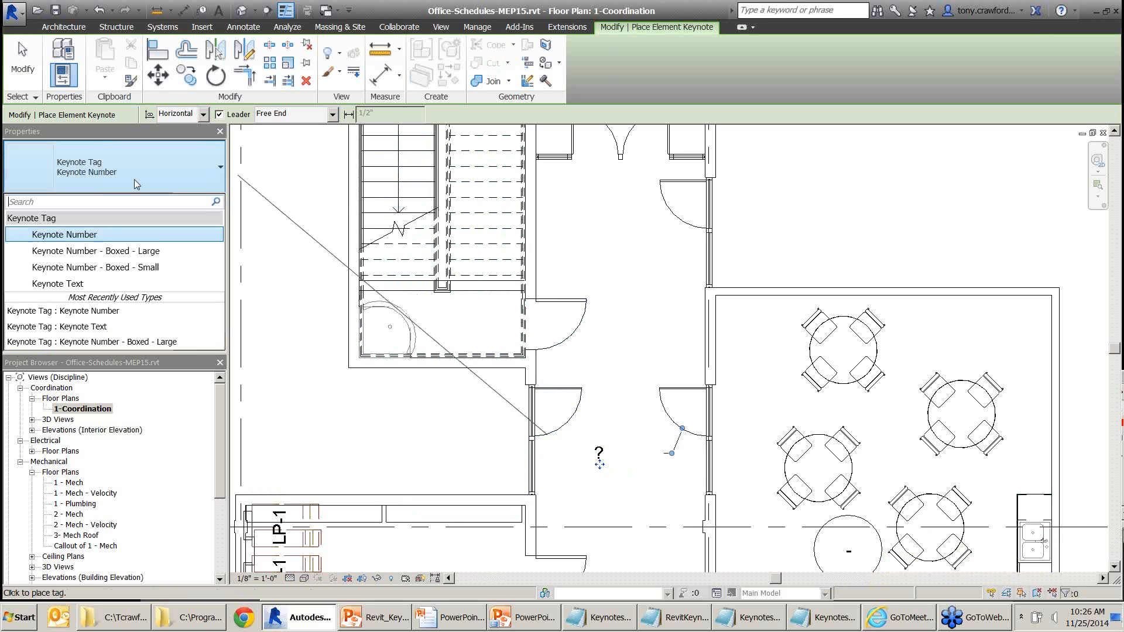
pyautogui.click(109, 267)
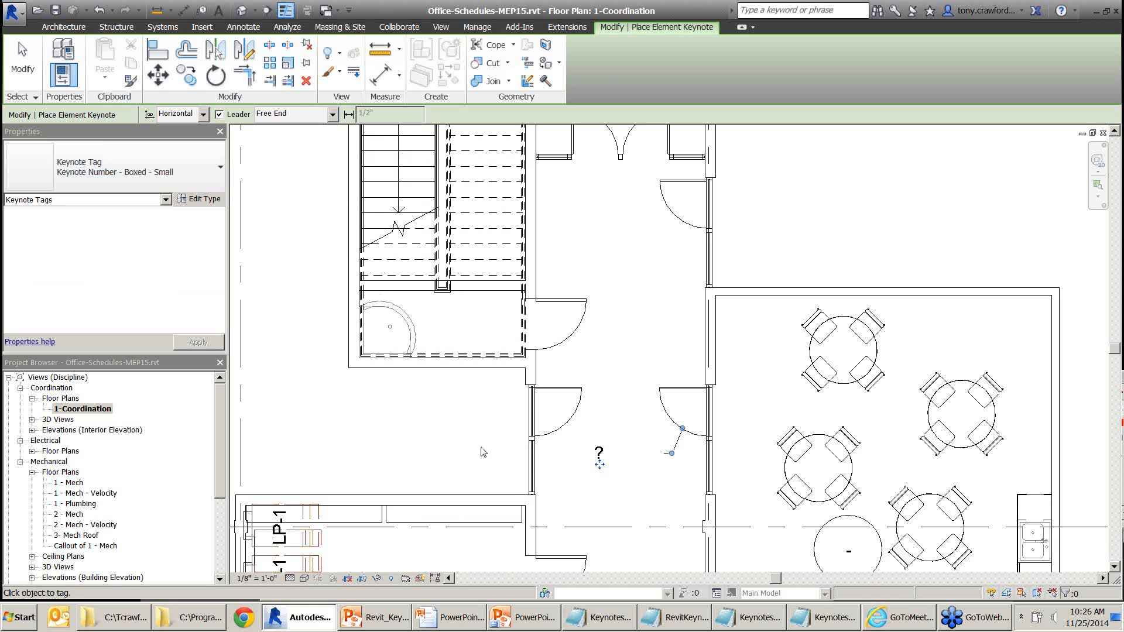
pyautogui.click(549, 439)
pyautogui.click(483, 466)
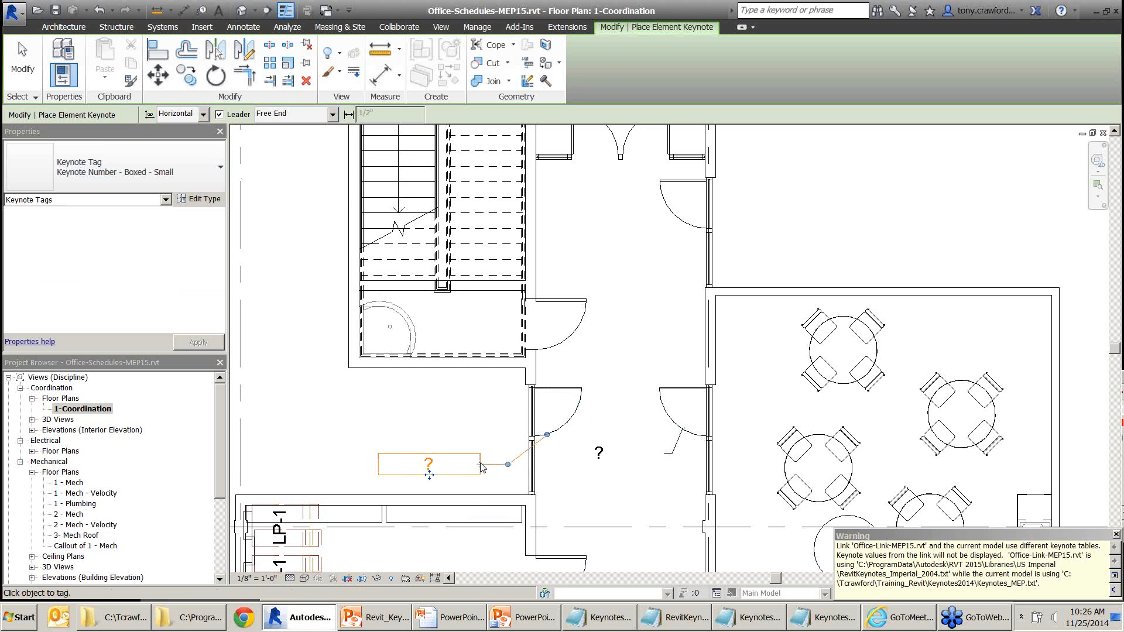
pyautogui.click(1117, 535)
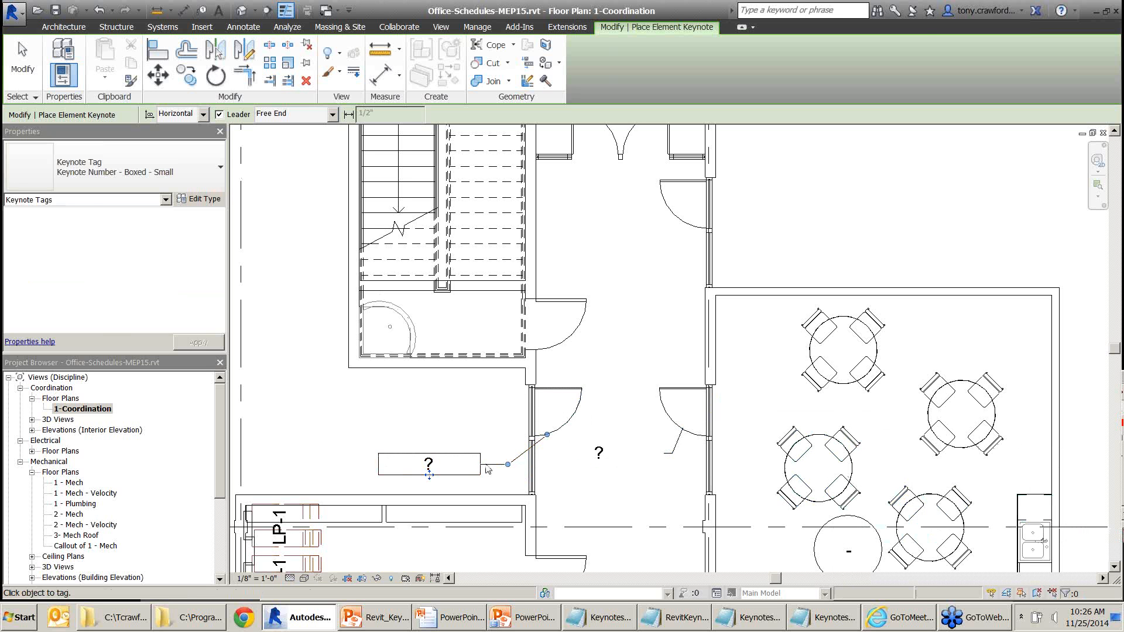
pyautogui.press('Escape')
pyautogui.press('Escape')
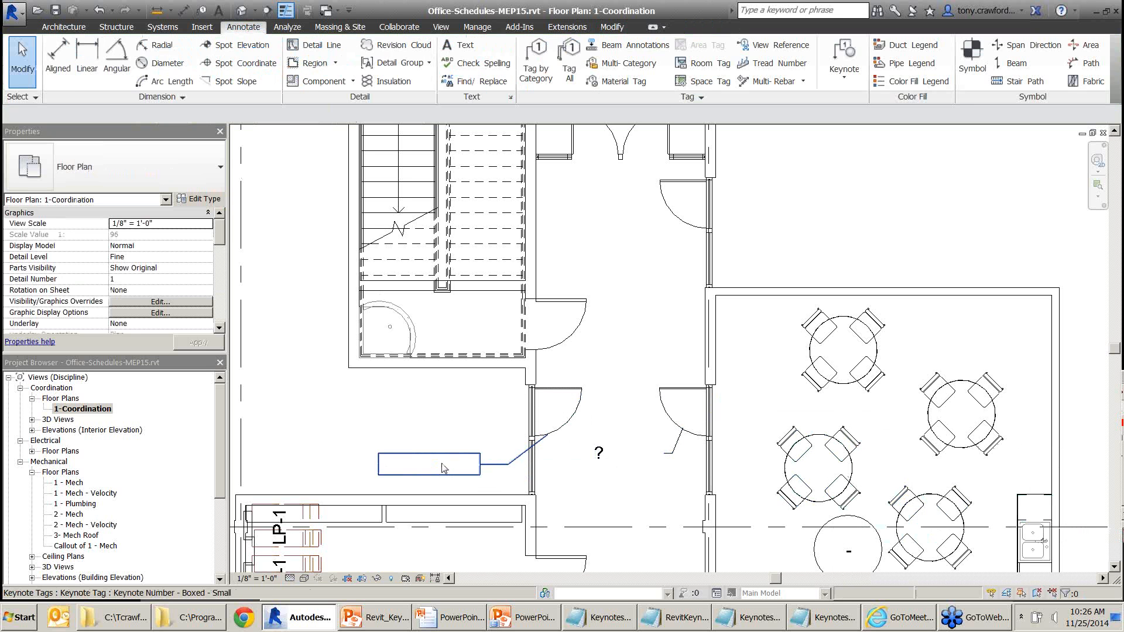
# Try to edit the boxed tag's keynote value and examine the properties of both corridor door keynote tags
pyautogui.click(439, 471)
pyautogui.doubleClick(429, 465)
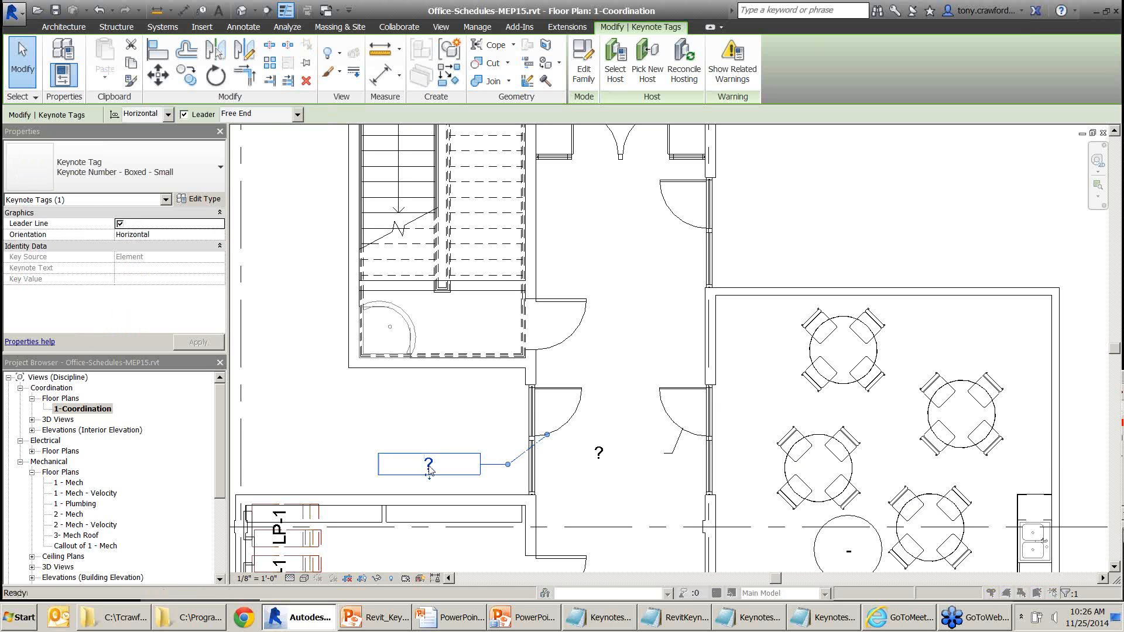
pyautogui.press('Escape')
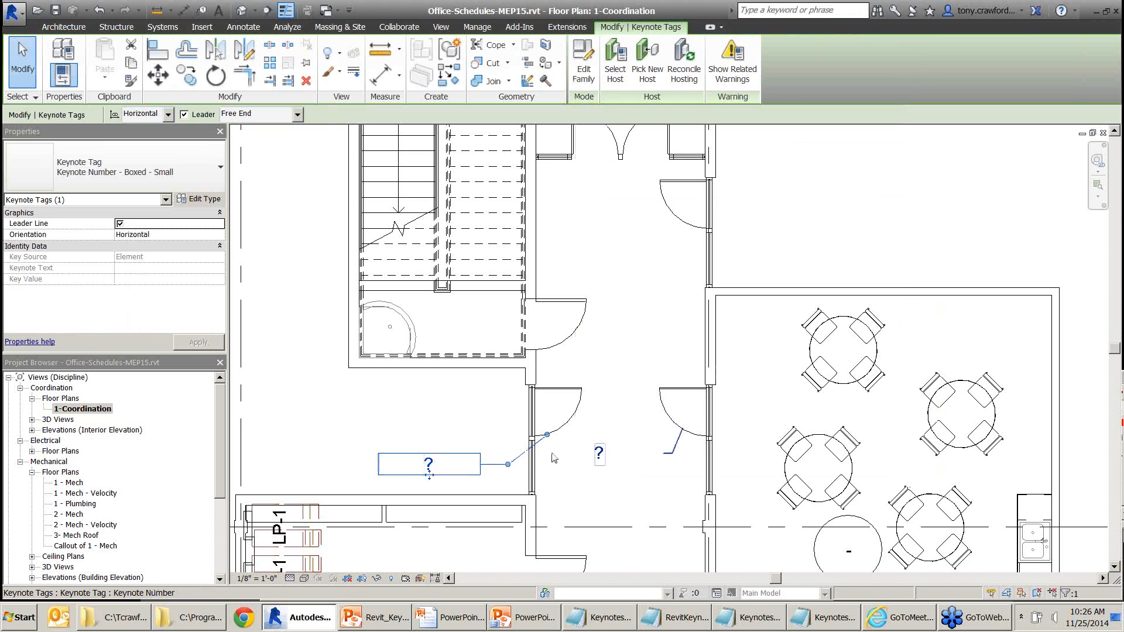
pyautogui.click(608, 452)
pyautogui.click(597, 453)
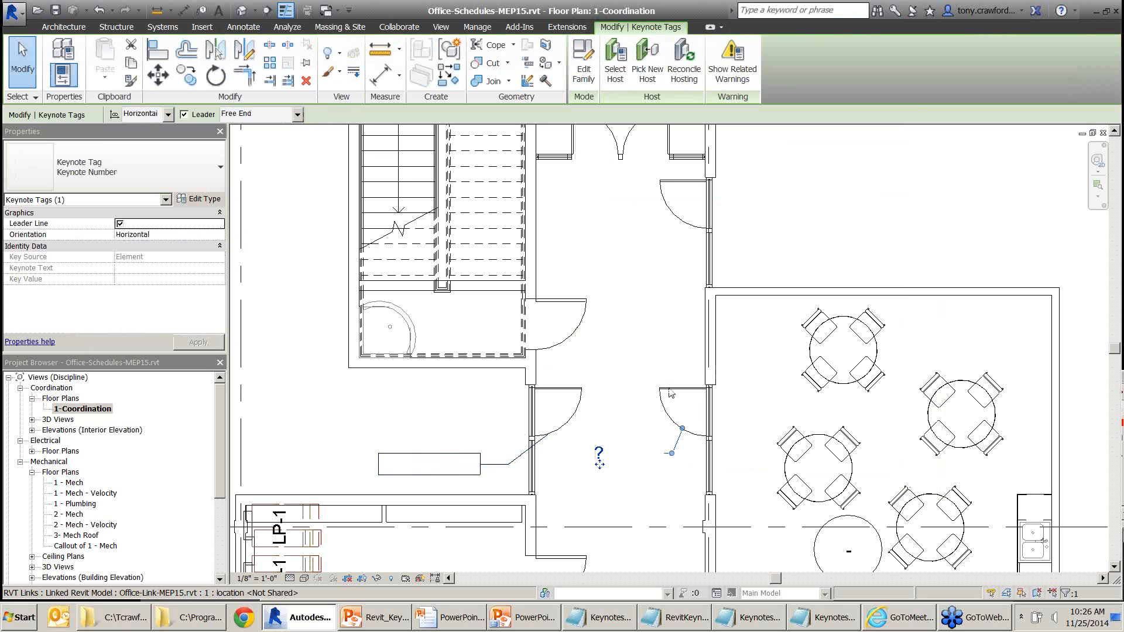
pyautogui.press('Escape')
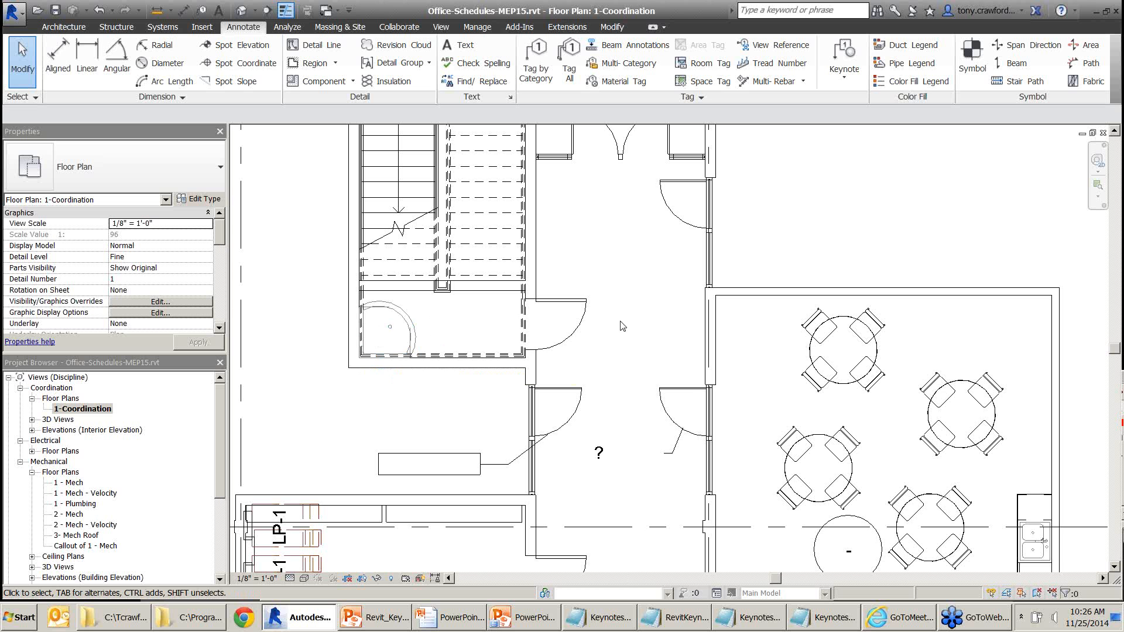
pyautogui.moveTo(628, 360); pyautogui.dragTo(753, 276, button='middle')
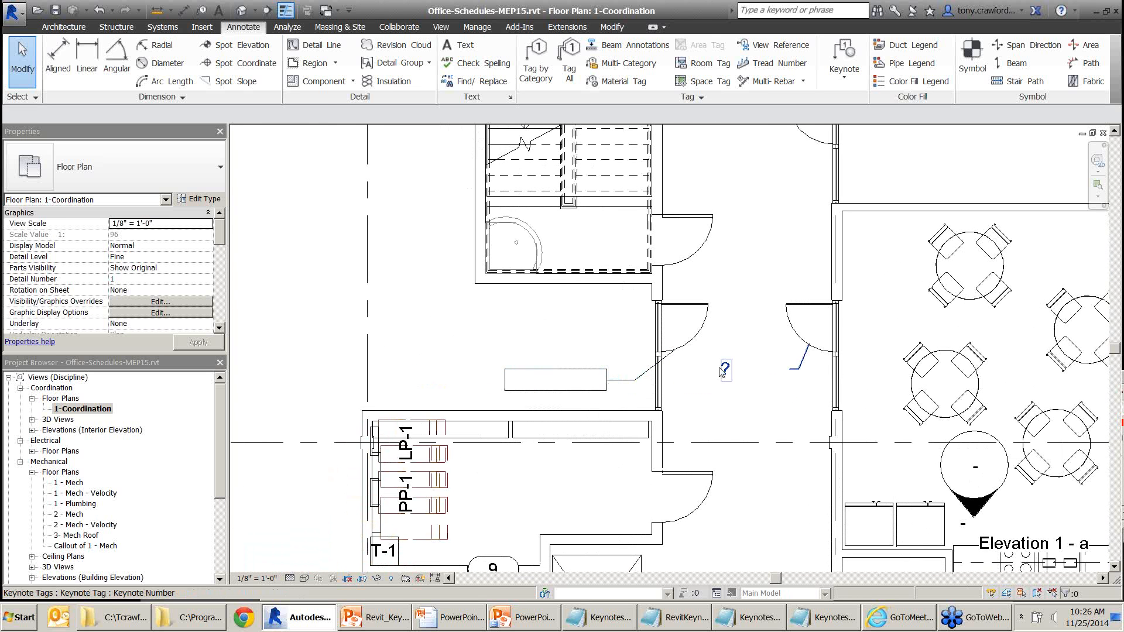
pyautogui.click(721, 369)
pyautogui.click(567, 373)
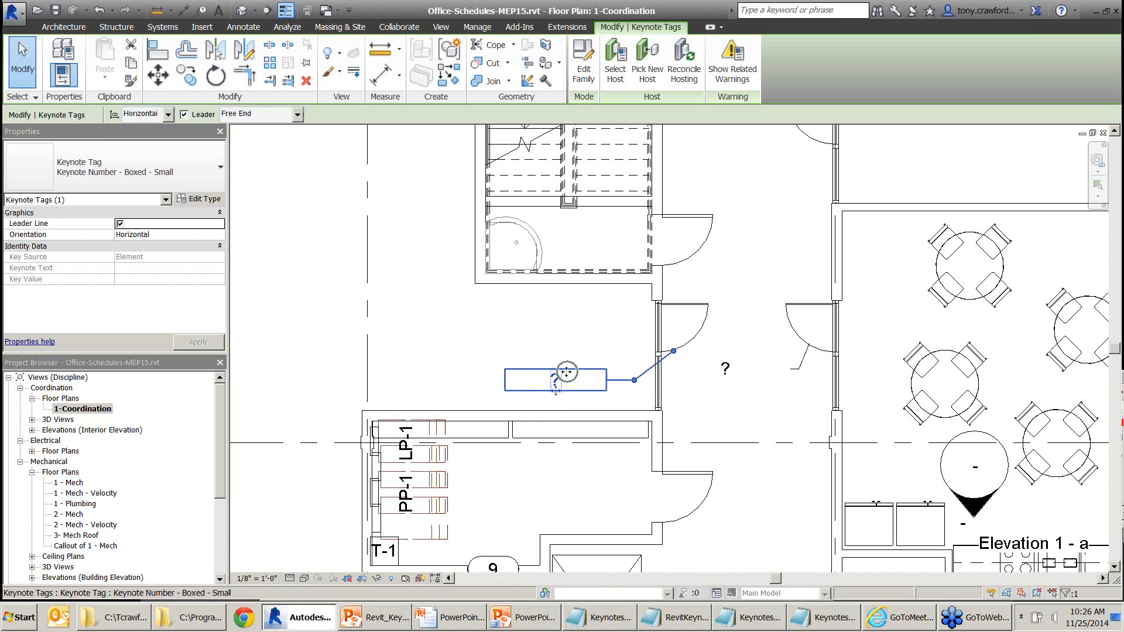
pyautogui.press('Escape')
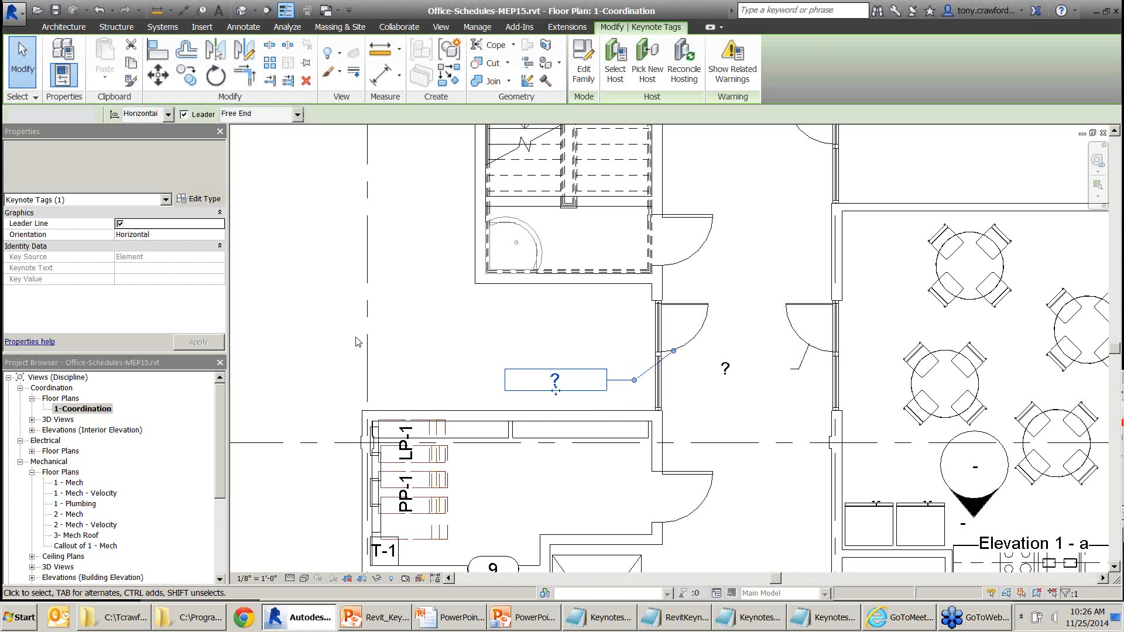
# Open the 1 - Mech floor plan at the ductwork beside the stair
pyautogui.doubleClick(68, 482)
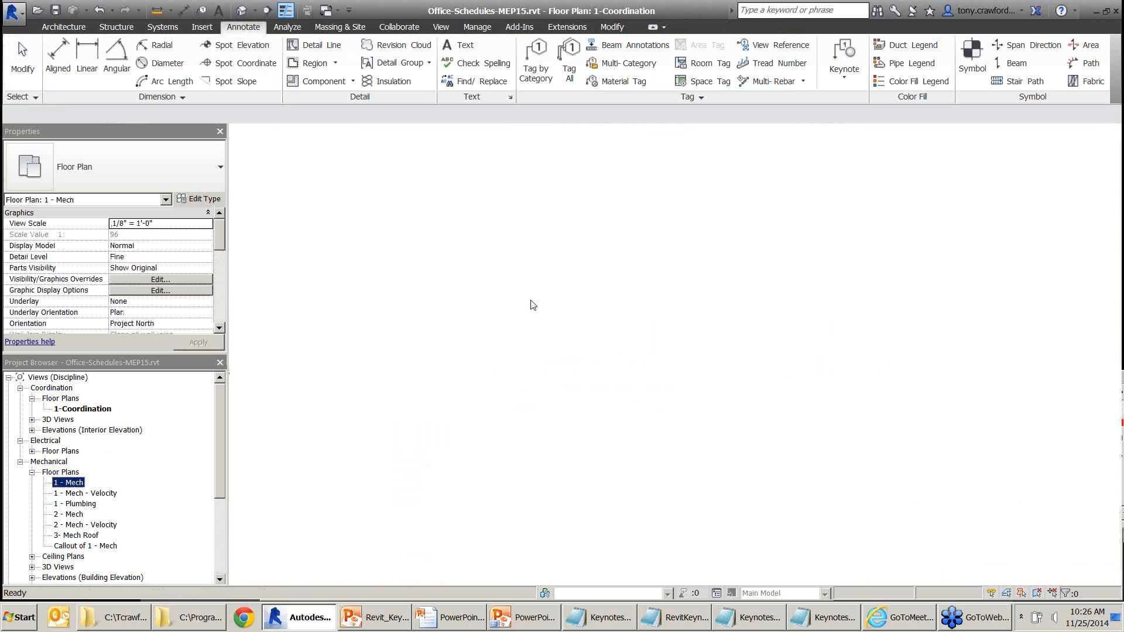
pyautogui.moveTo(717, 311); pyautogui.dragTo(547, 532, button='middle')
pyautogui.moveTo(750, 322)
pyautogui.mouseDown(button='middle')
pyautogui.moveTo(737, 328)
pyautogui.moveTo(736, 308)
pyautogui.mouseUp(button='middle')
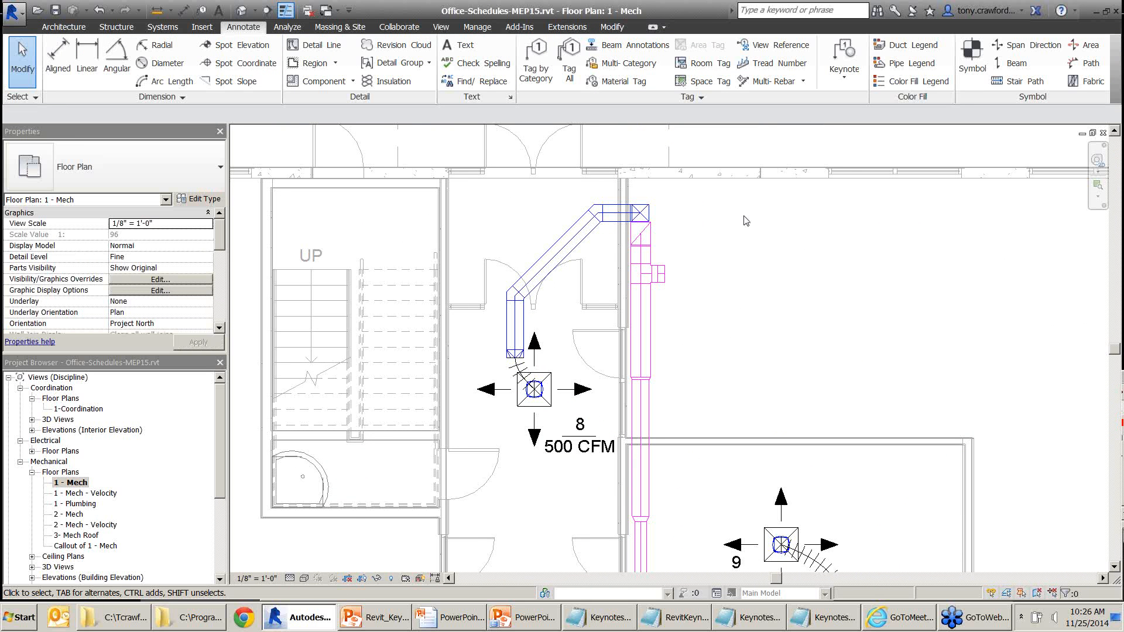
# Place an element keynote with a leader on the upper return air duct segment beside the corridor, using Mechanical key M01
pyautogui.click(845, 74)
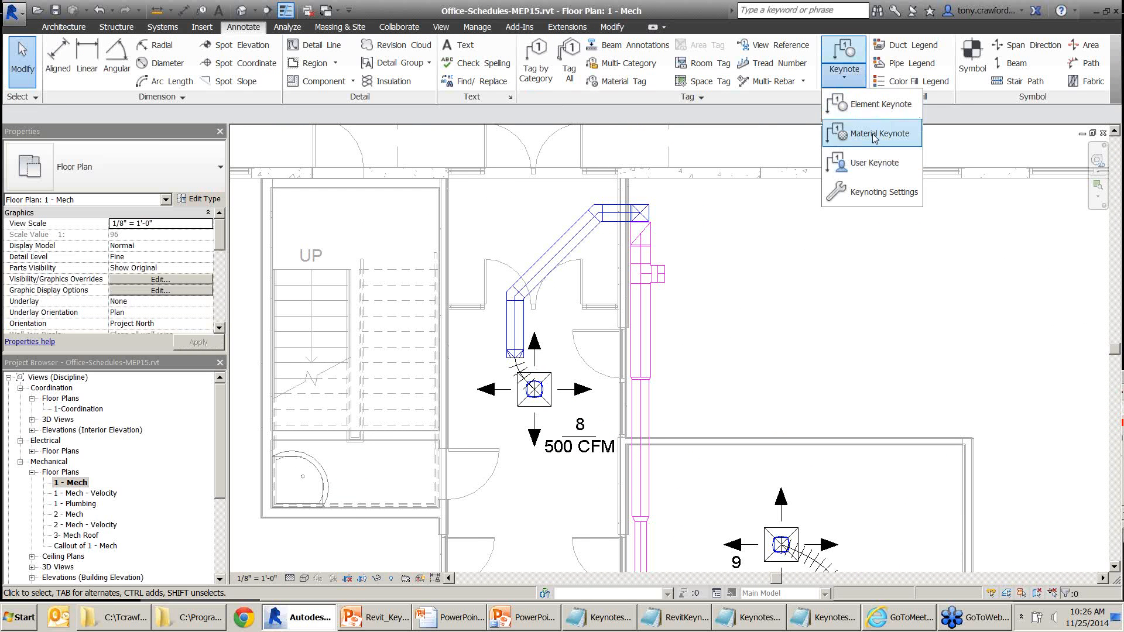
pyautogui.click(878, 106)
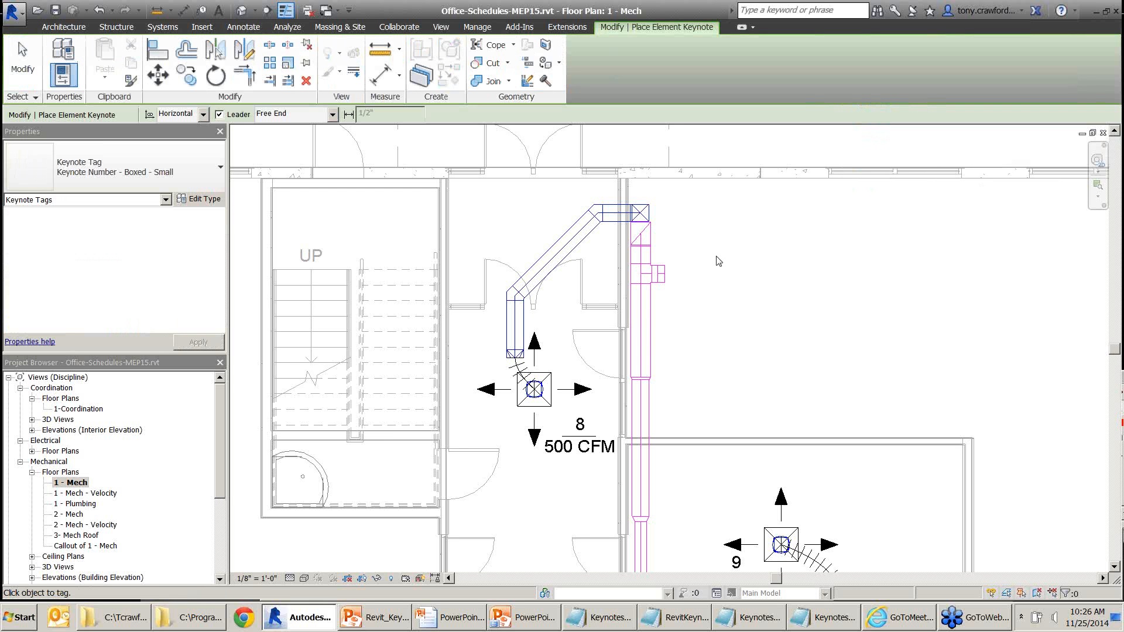
pyautogui.click(649, 317)
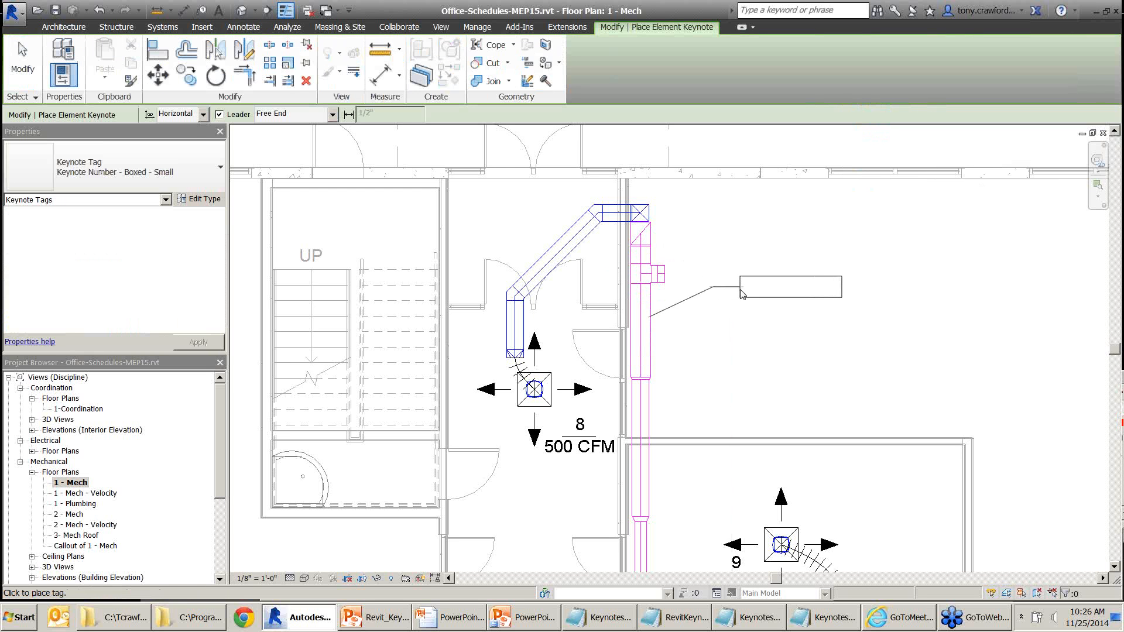
pyautogui.click(742, 294)
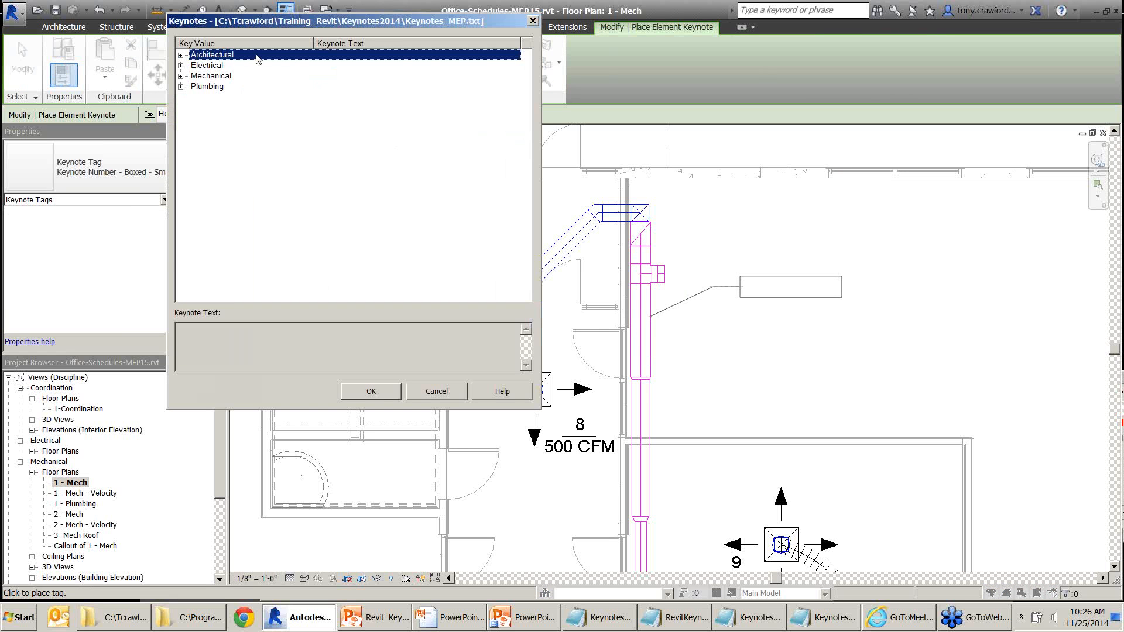
pyautogui.click(181, 76)
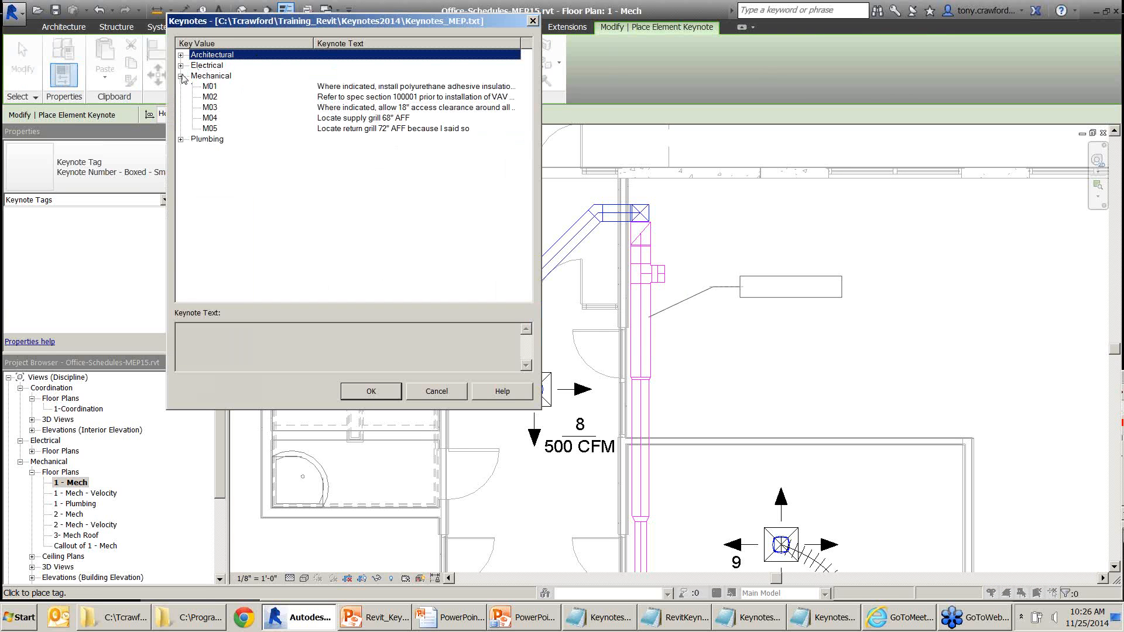
pyautogui.click(211, 88)
pyautogui.click(371, 391)
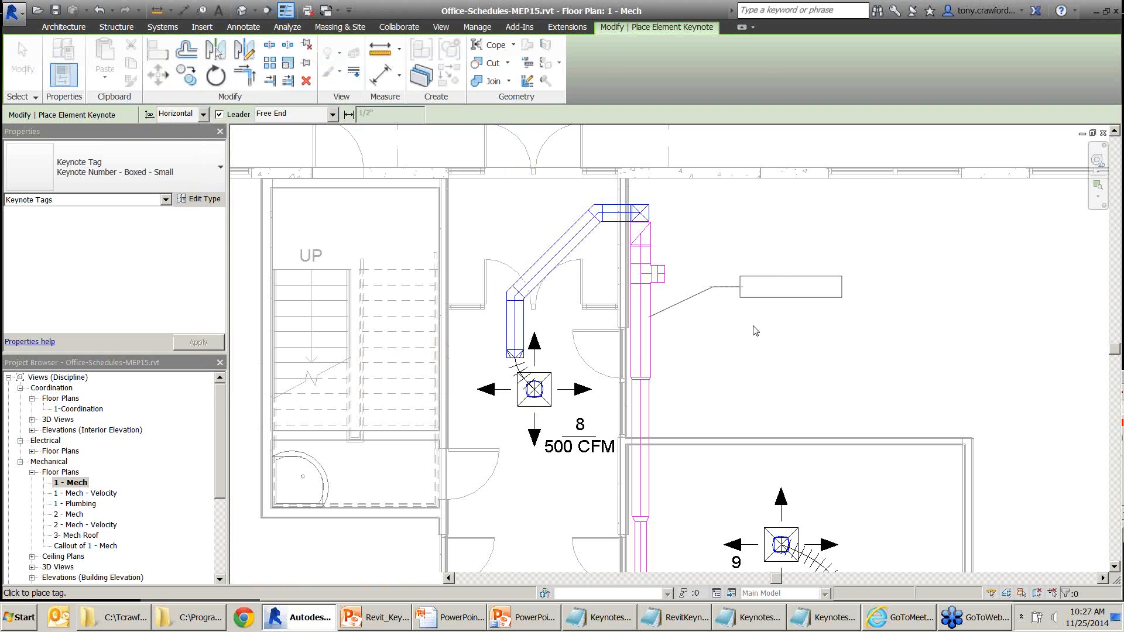
# Place element keynote tags with leaders on the next return duct segment below and on the horizontal return duct near diffuser 9
pyautogui.click(653, 395)
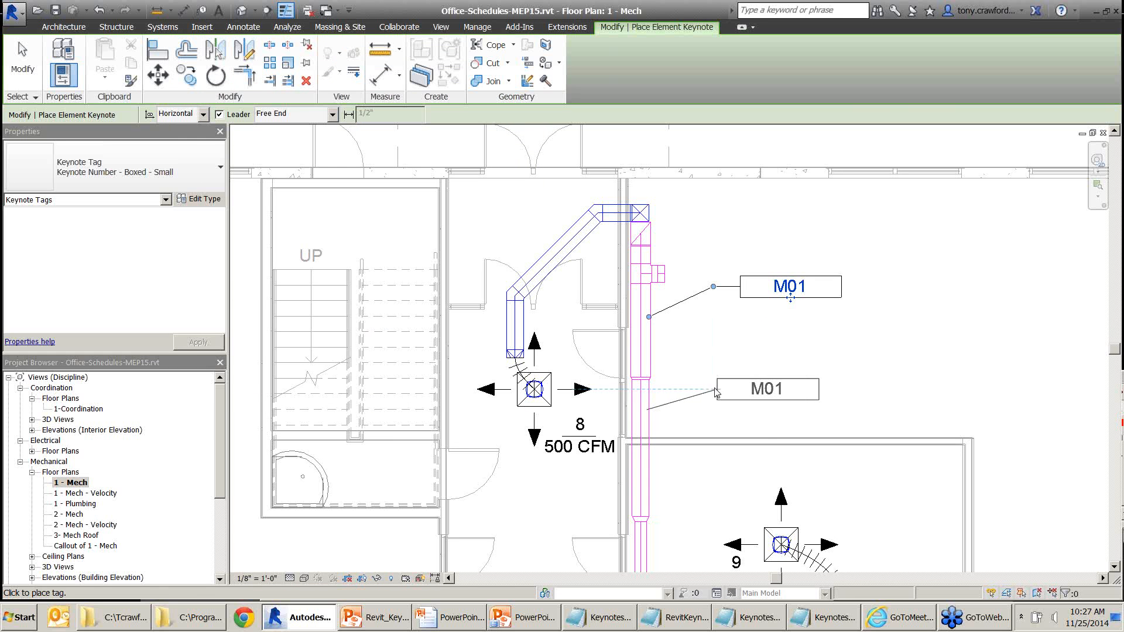
pyautogui.click(726, 396)
pyautogui.scroll(-3, 820, 439)
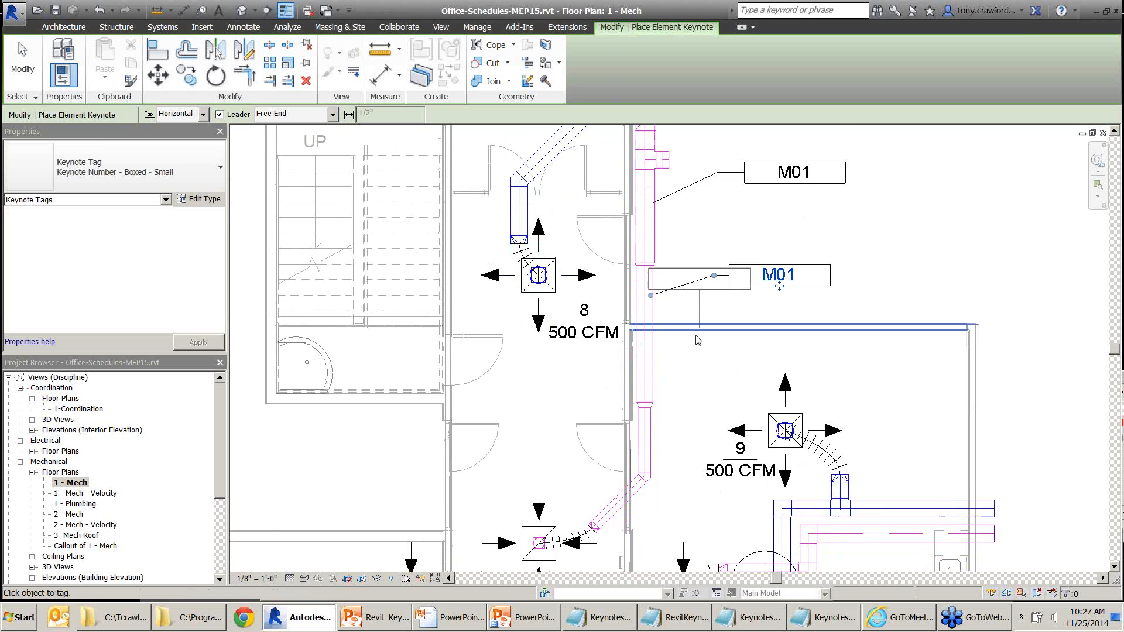
pyautogui.moveTo(935, 486); pyautogui.dragTo(803, 473, button='middle')
pyautogui.click(848, 517)
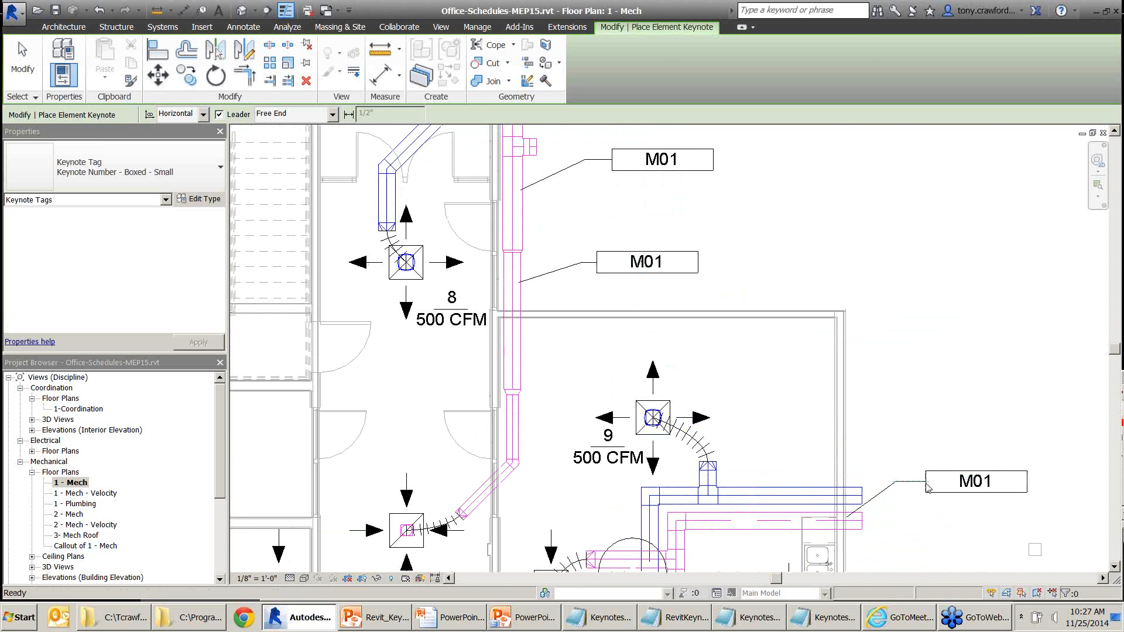
pyautogui.click(928, 486)
pyautogui.press('Escape')
pyautogui.press('Escape')
pyautogui.moveTo(927, 390); pyautogui.dragTo(957, 421, button='middle')
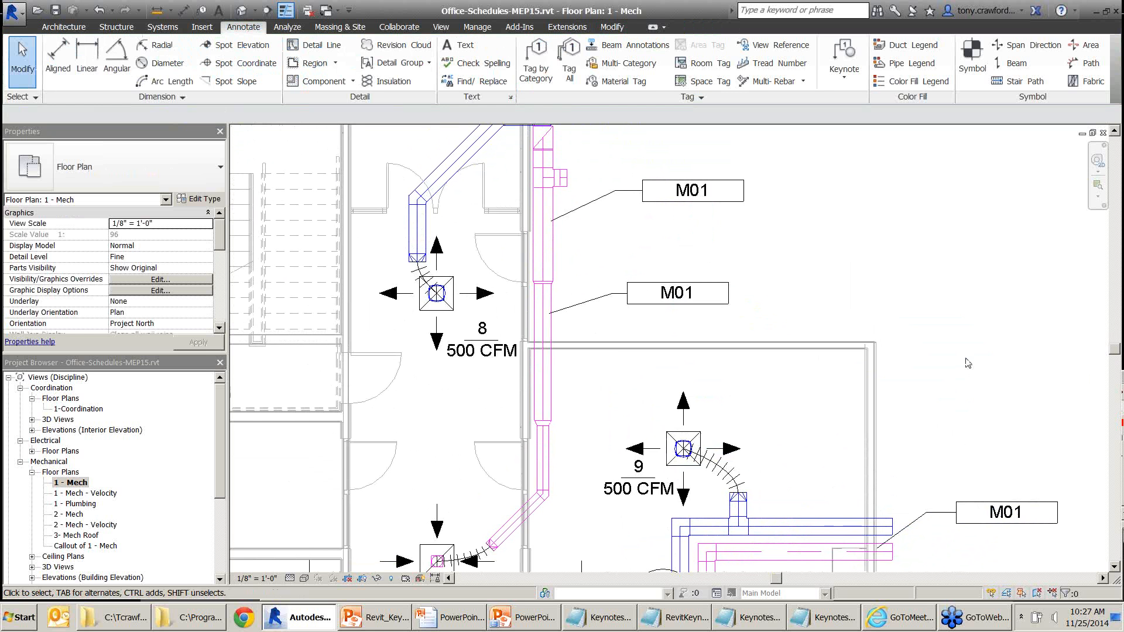
# Set the key value of the middle return duct's keynote tag to M02
pyautogui.click(678, 296)
pyautogui.doubleClick(681, 296)
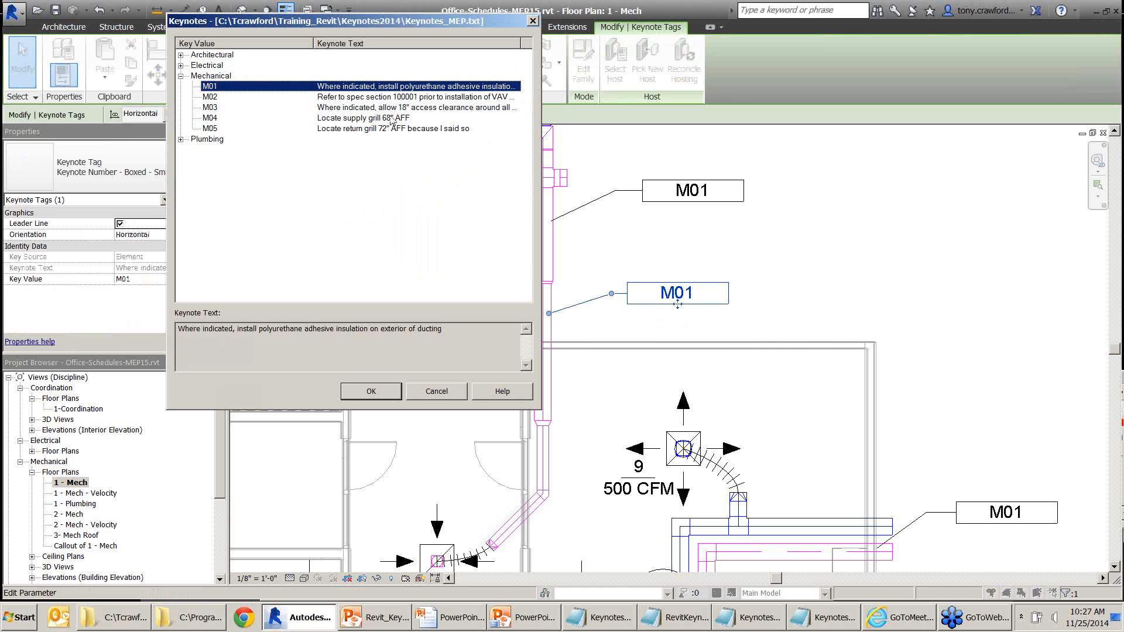
pyautogui.click(218, 97)
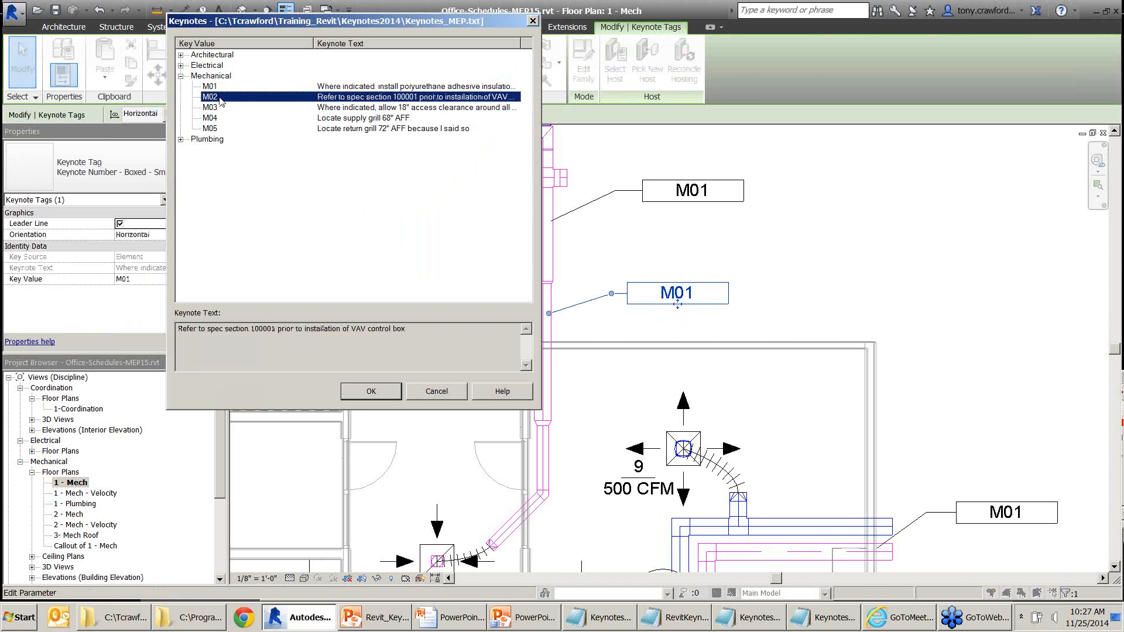
pyautogui.click(372, 392)
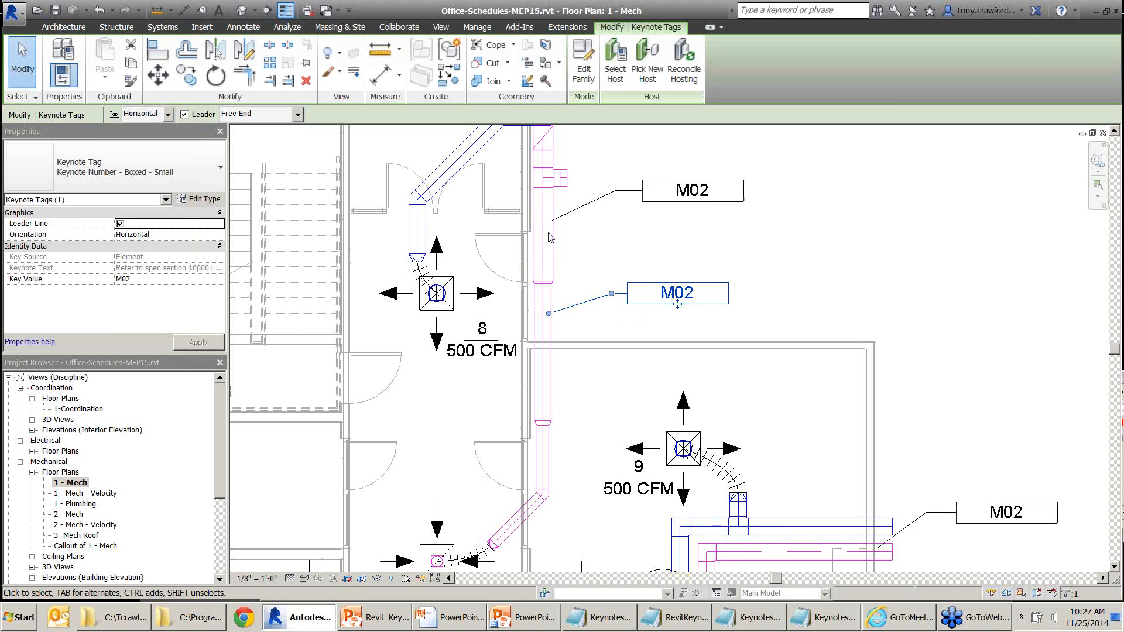
# Select the upper return air duct segment to examine its properties
pyautogui.click(558, 254)
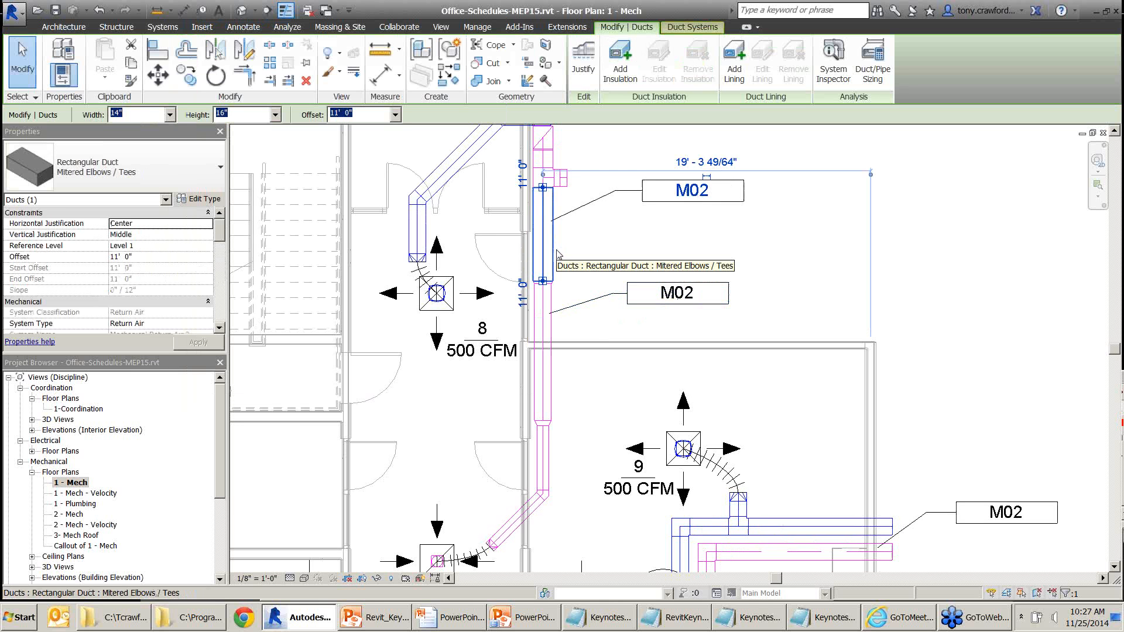
# Examine the Keynote value in the type properties of the rectangular duct tagged M02, marking the parameter, and close the properties
pyautogui.press('F9')
pyautogui.moveTo(629, 190); pyautogui.dragTo(556, 245)
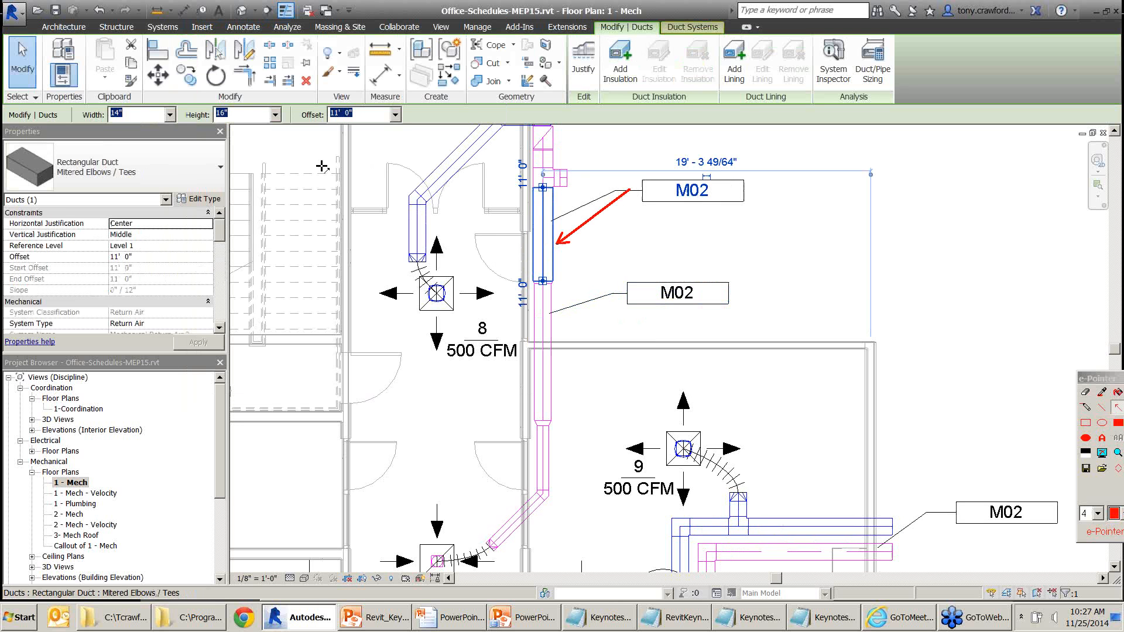
pyautogui.moveTo(290, 134); pyautogui.dragTo(215, 202)
pyautogui.press('F9')
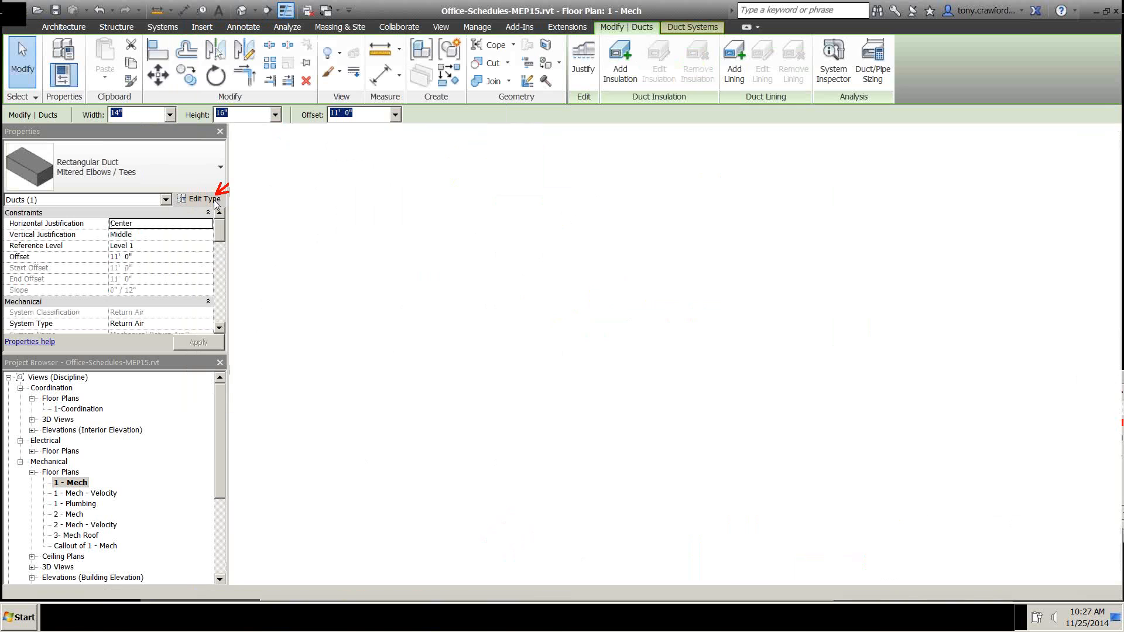
pyautogui.click(206, 200)
pyautogui.press('F9')
pyautogui.moveTo(954, 164); pyautogui.dragTo(814, 206)
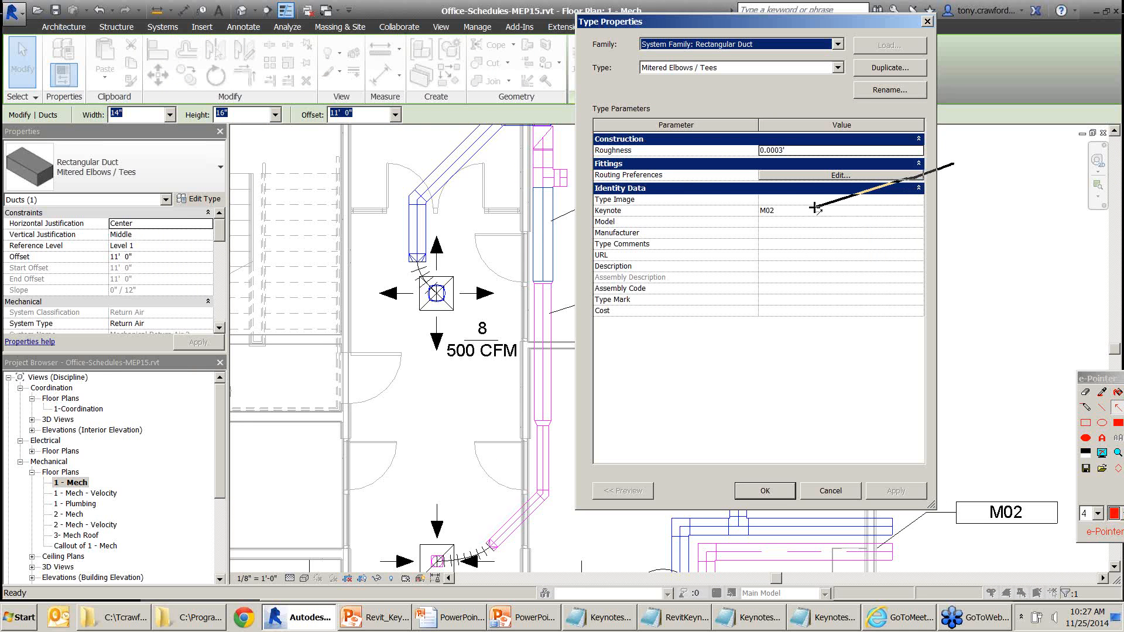
pyautogui.moveTo(535, 245); pyautogui.dragTo(590, 215)
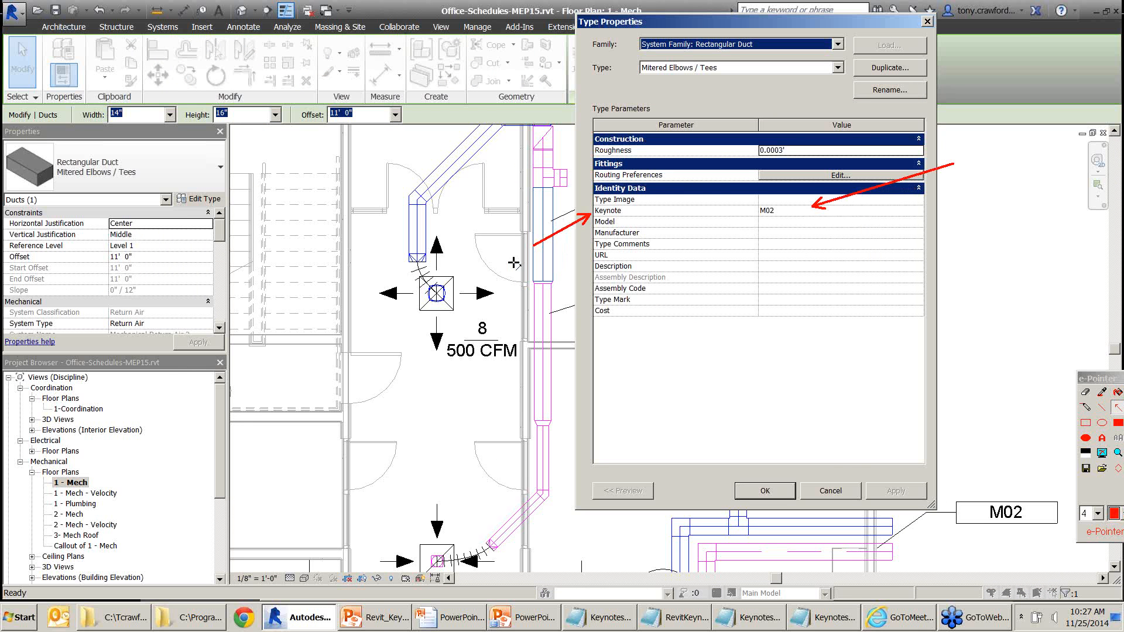
pyautogui.click(780, 490)
# Switch to the PowerPoint slideshow and mark the text file location item on the Setup slide
pyautogui.hotkey('alt', 'Tab')
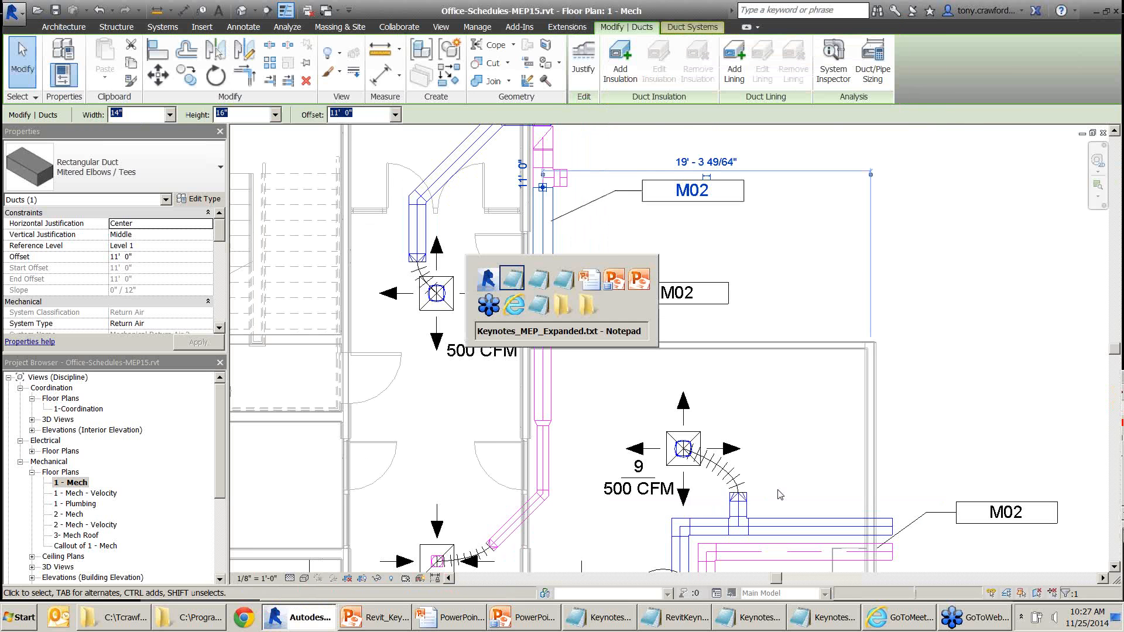
pyautogui.hotkey('alt', 'Tab')
pyautogui.hotkey('alt', 'Tab')
pyautogui.hotkey('alt', 'Tab')
pyautogui.hotkey('alt', 'Tab')
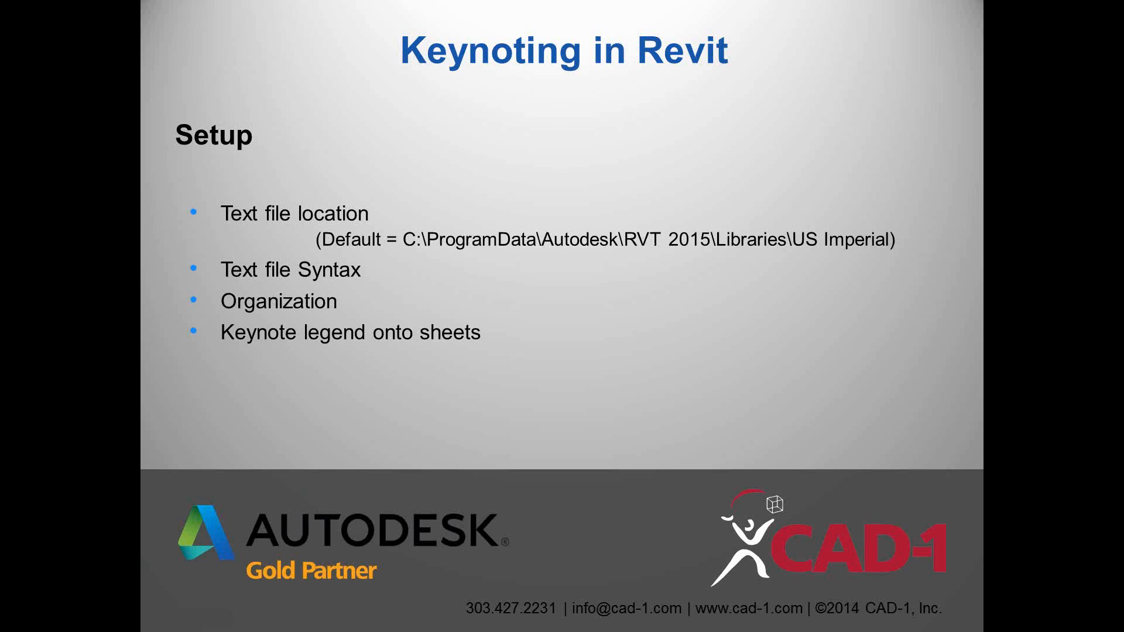
pyautogui.moveTo(489, 121)
pyautogui.mouseDown()
pyautogui.moveTo(371, 178)
pyautogui.moveTo(358, 209)
pyautogui.mouseUp()
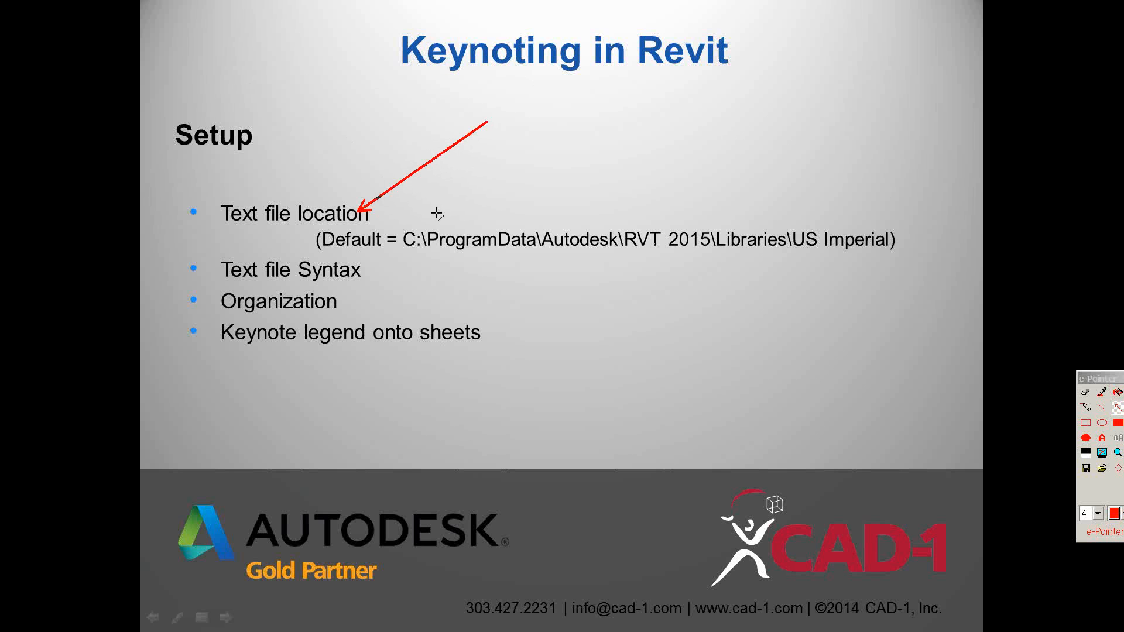
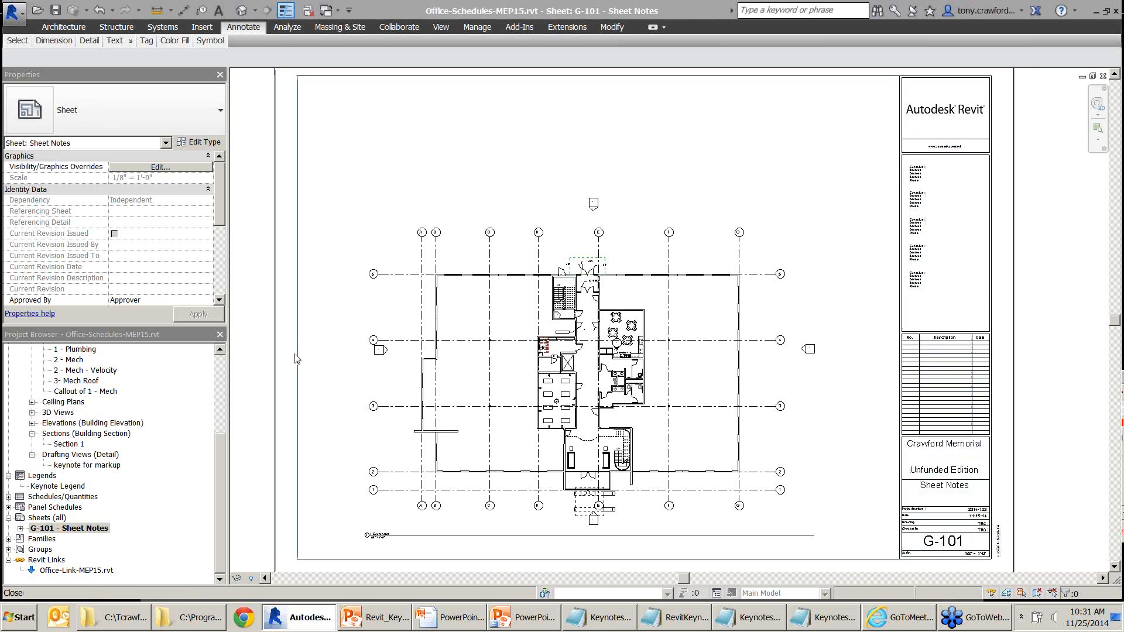
# Highlight the existing Keynote Legend and restore the minimized ribbon to its full display with the view commands
pyautogui.click(88, 465)
pyautogui.click(58, 486)
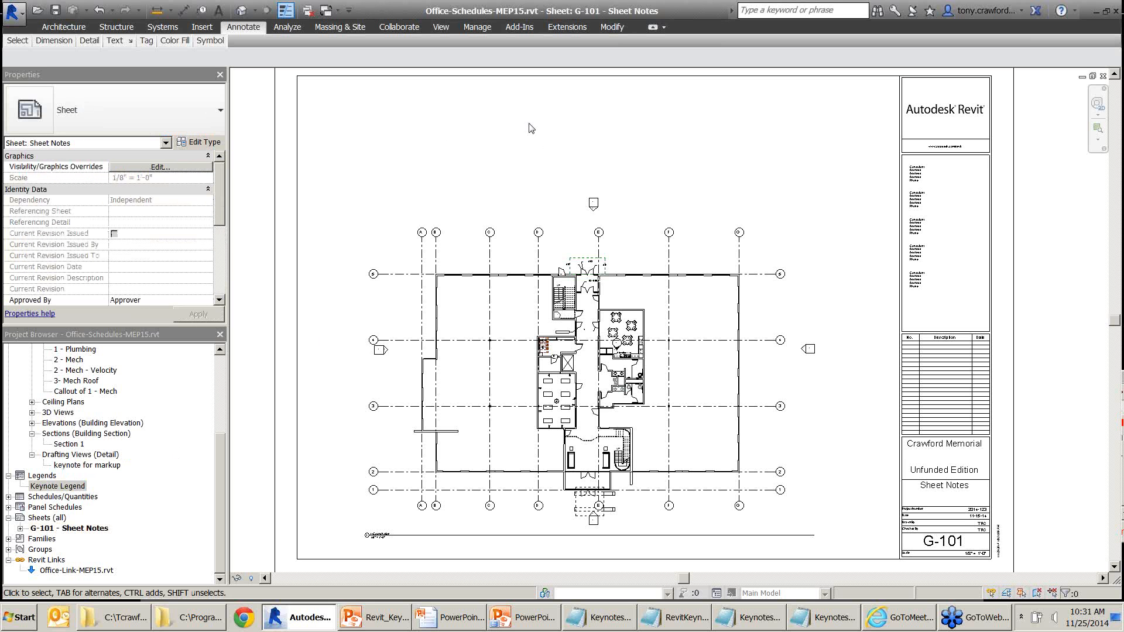
pyautogui.click(443, 28)
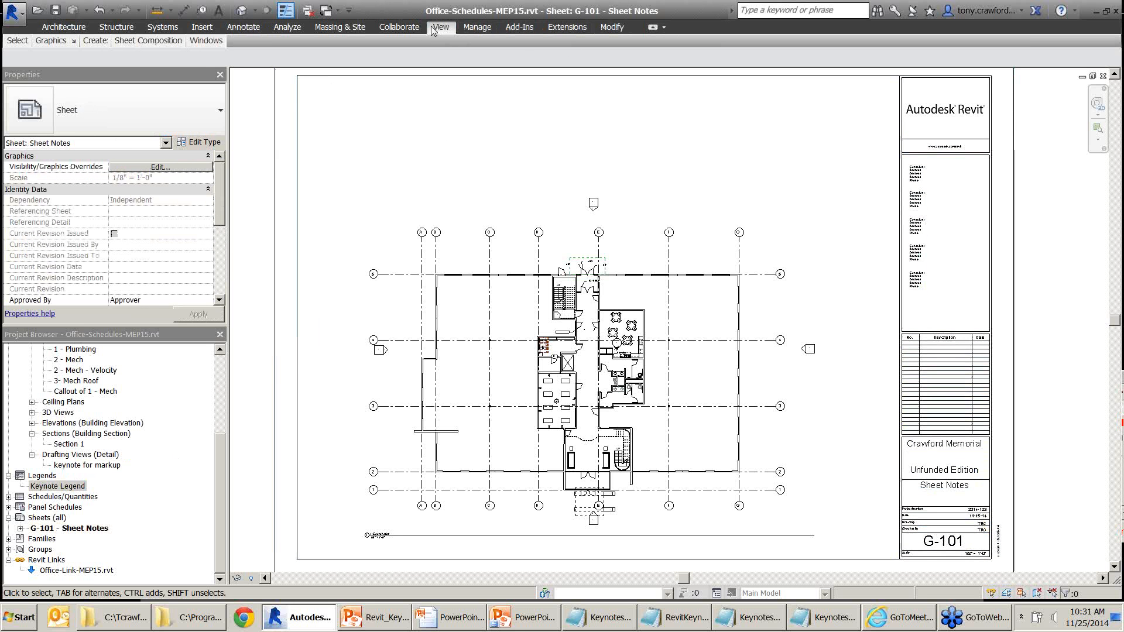
pyautogui.moveTo(148, 44)
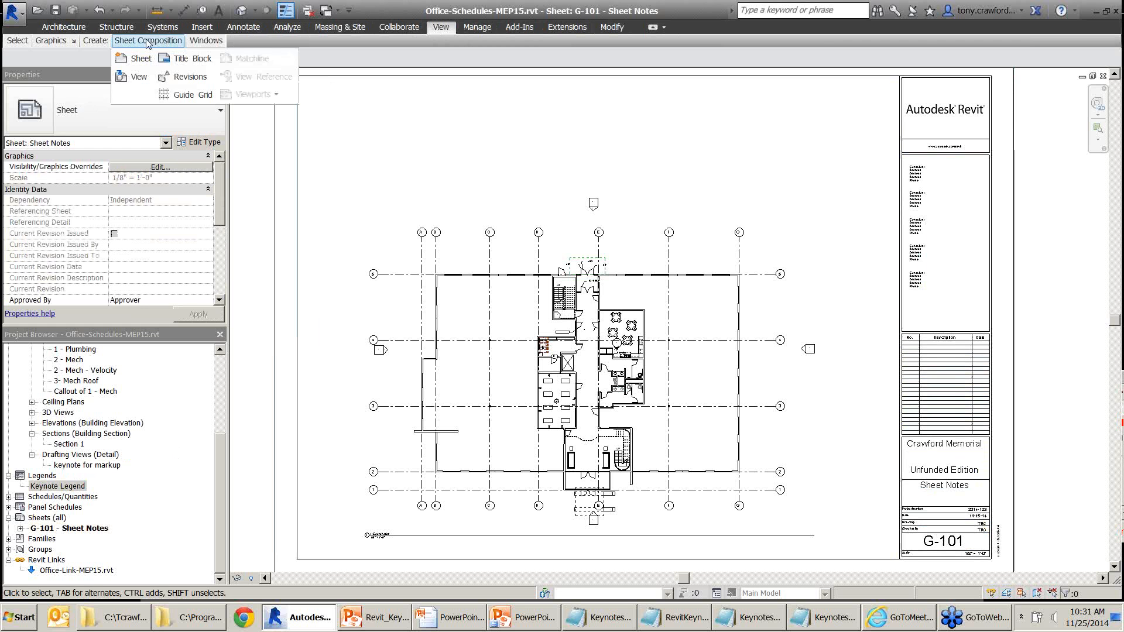
pyautogui.doubleClick(442, 26)
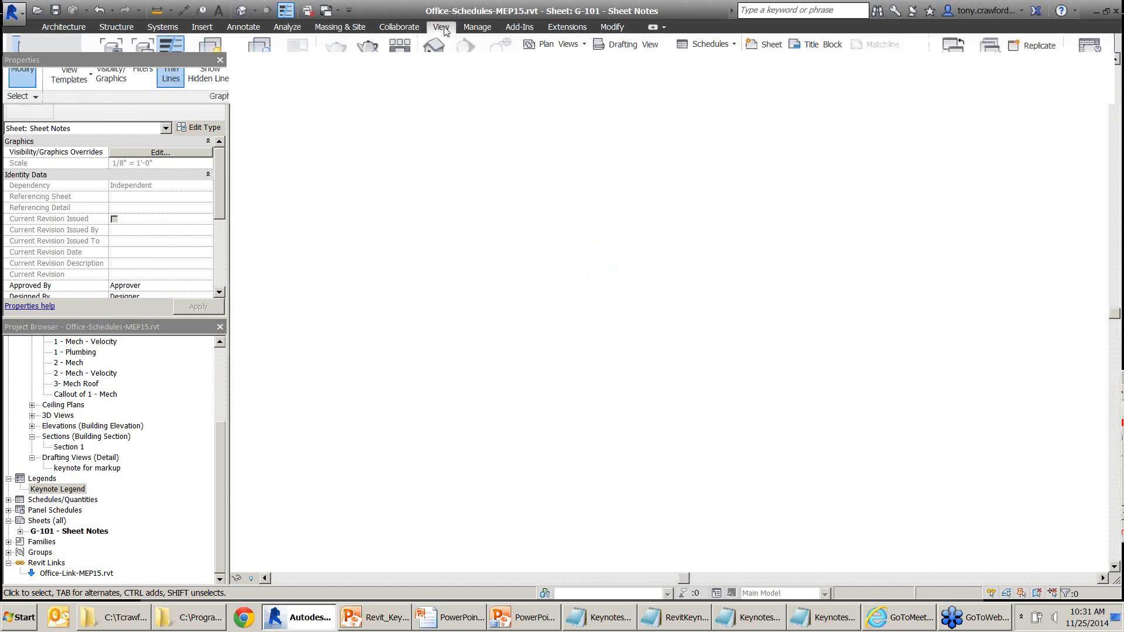
# Create a new keynote legend named "Keynote Legend - TRC"
pyautogui.click(644, 82)
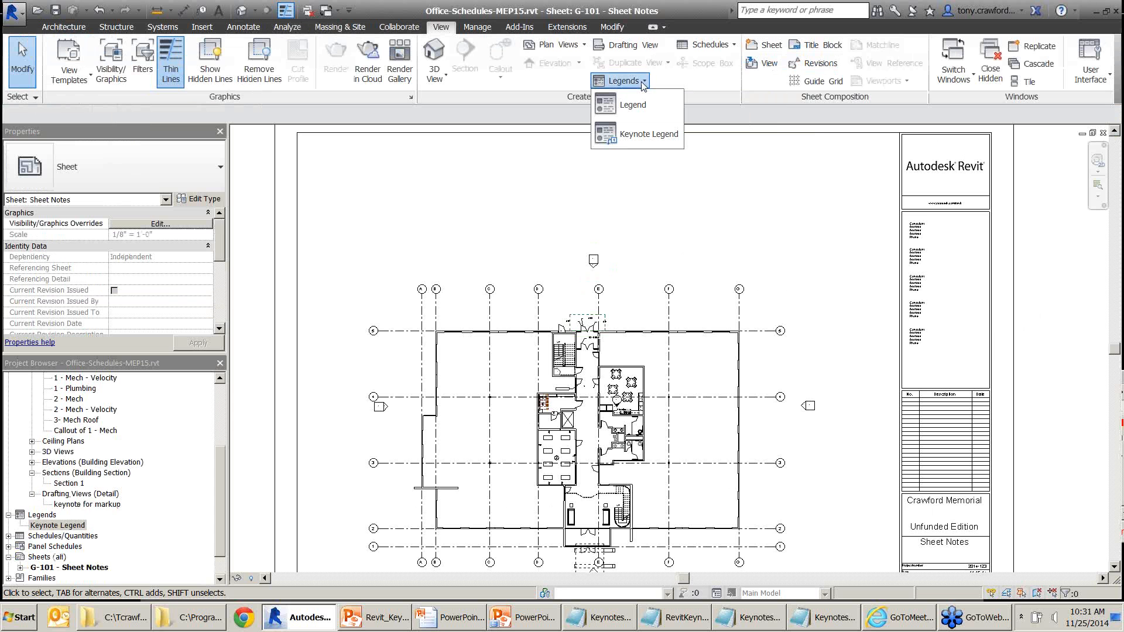
pyautogui.moveTo(539, 171); pyautogui.dragTo(604, 138)
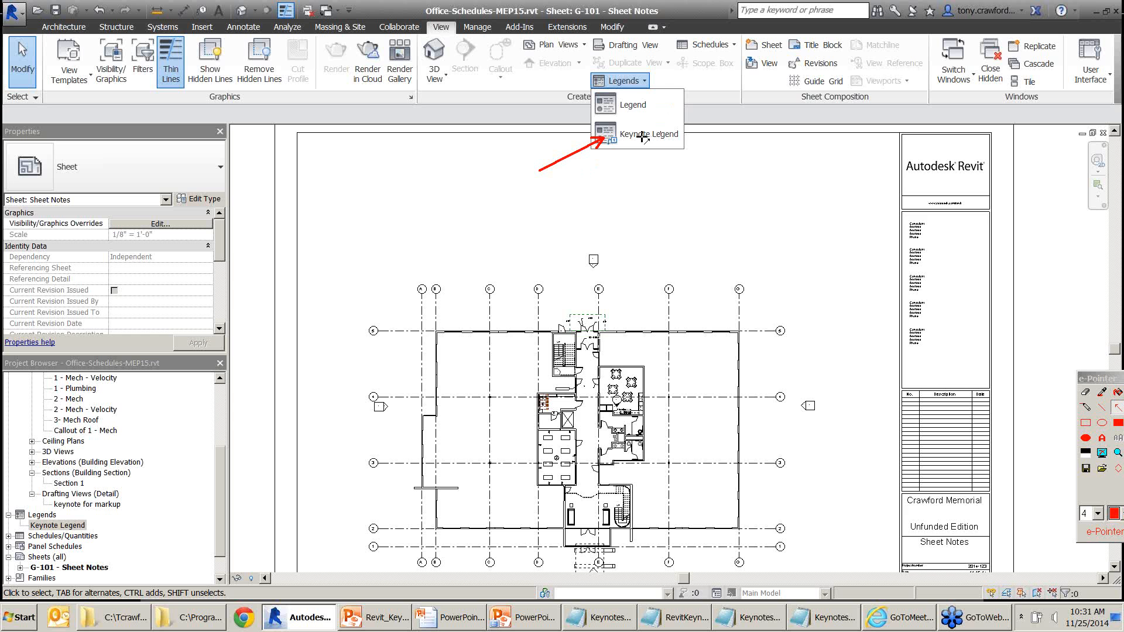
pyautogui.press('Escape')
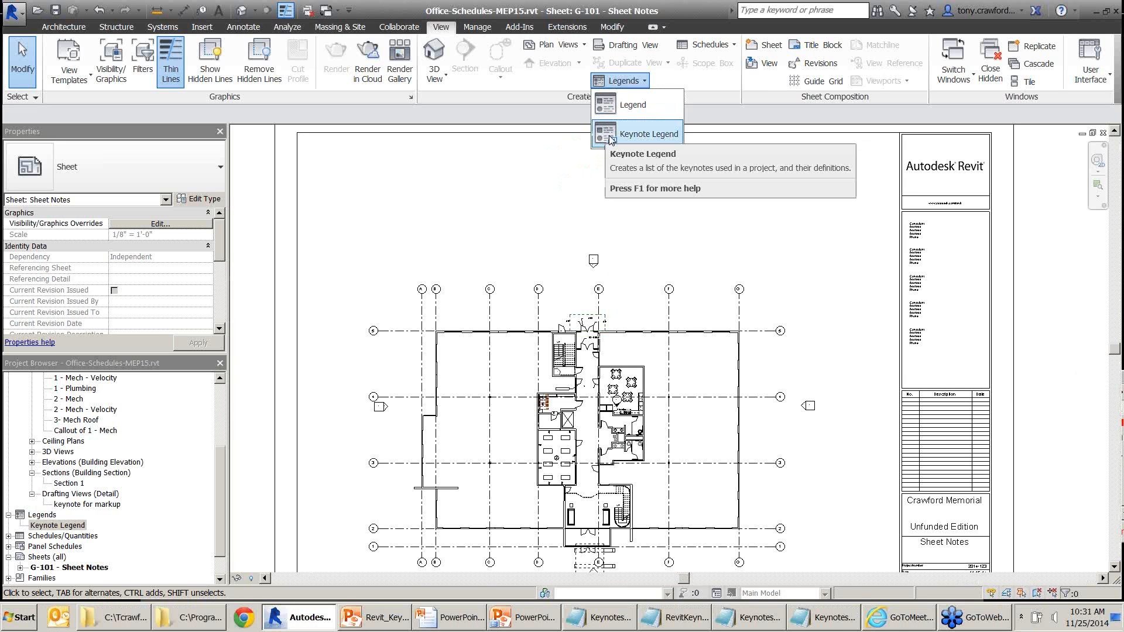
pyautogui.click(611, 139)
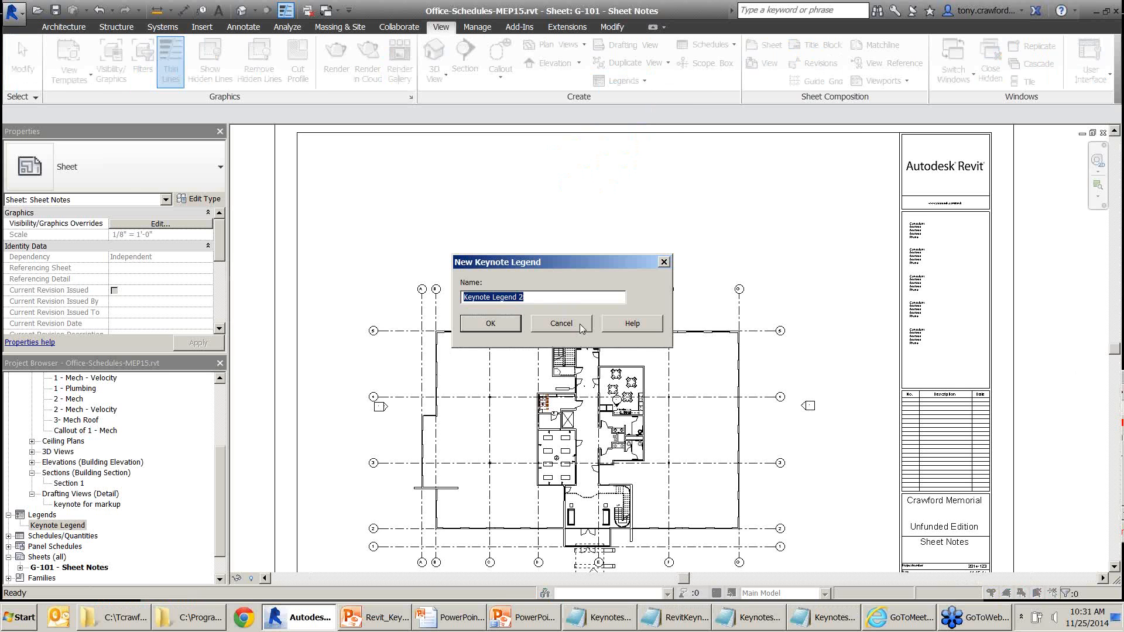
pyautogui.click(558, 296)
pyautogui.press('BackSpace')
pyautogui.write('- TRC')
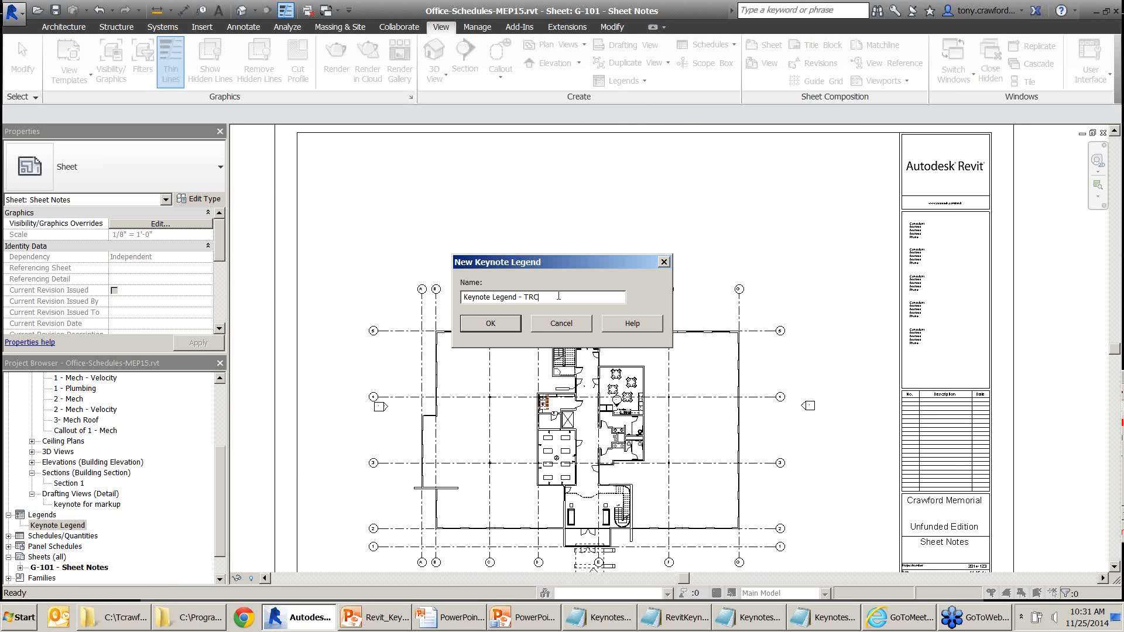
pyautogui.click(481, 328)
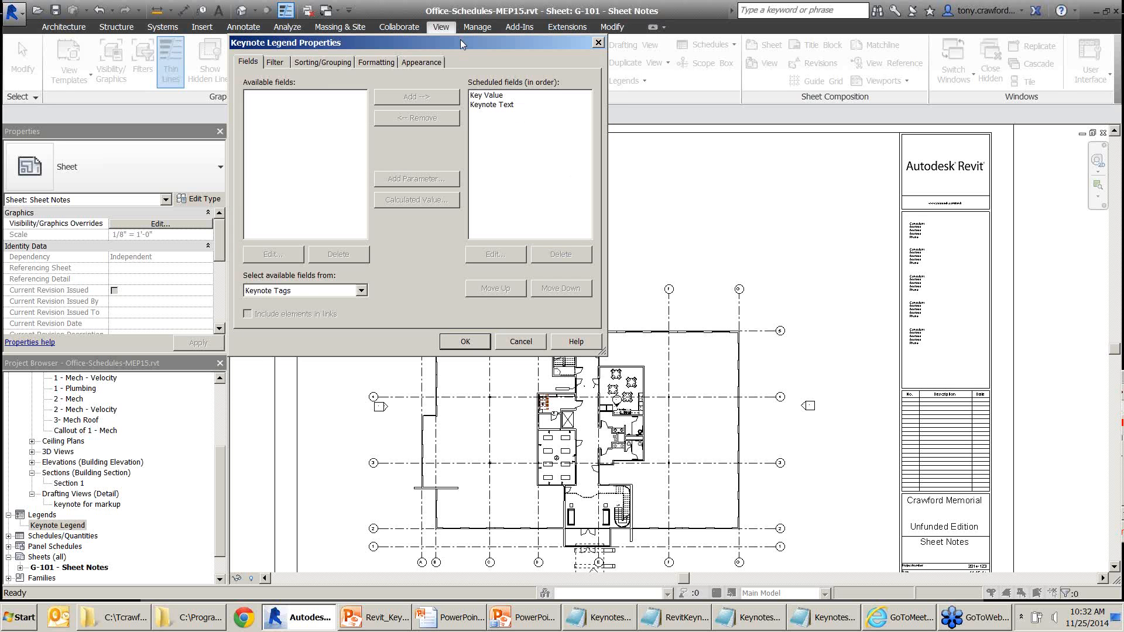
# Review the legend's Key Value and Keynote Text fields and its sorting options, and accept the keynote legend properties
pyautogui.moveTo(460, 40); pyautogui.dragTo(424, 93)
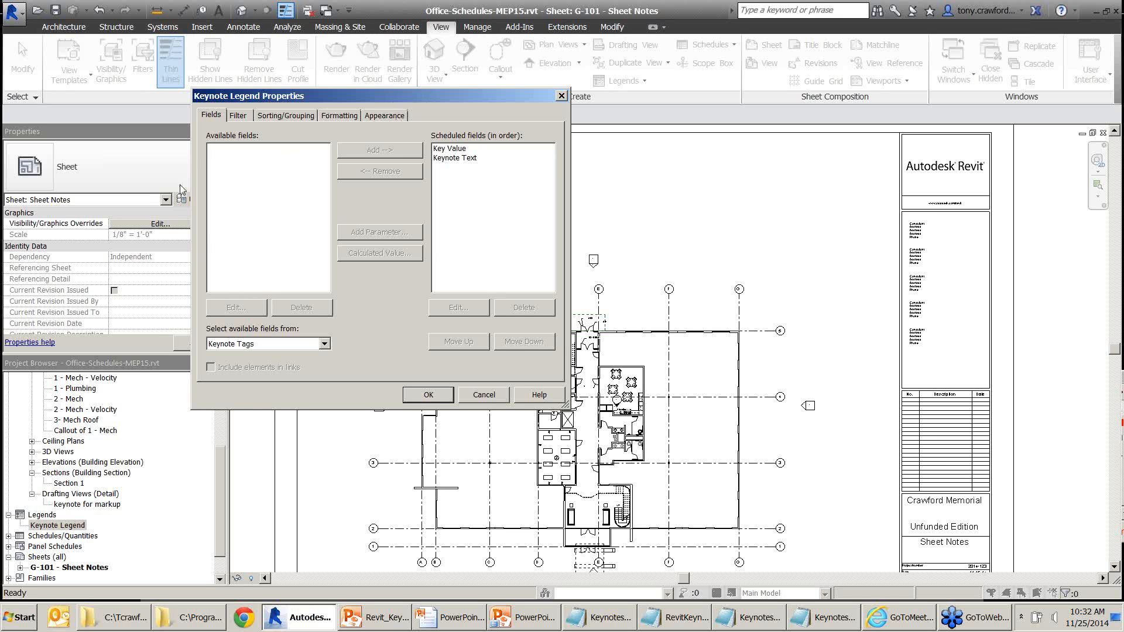
pyautogui.moveTo(142, 194); pyautogui.dragTo(222, 150)
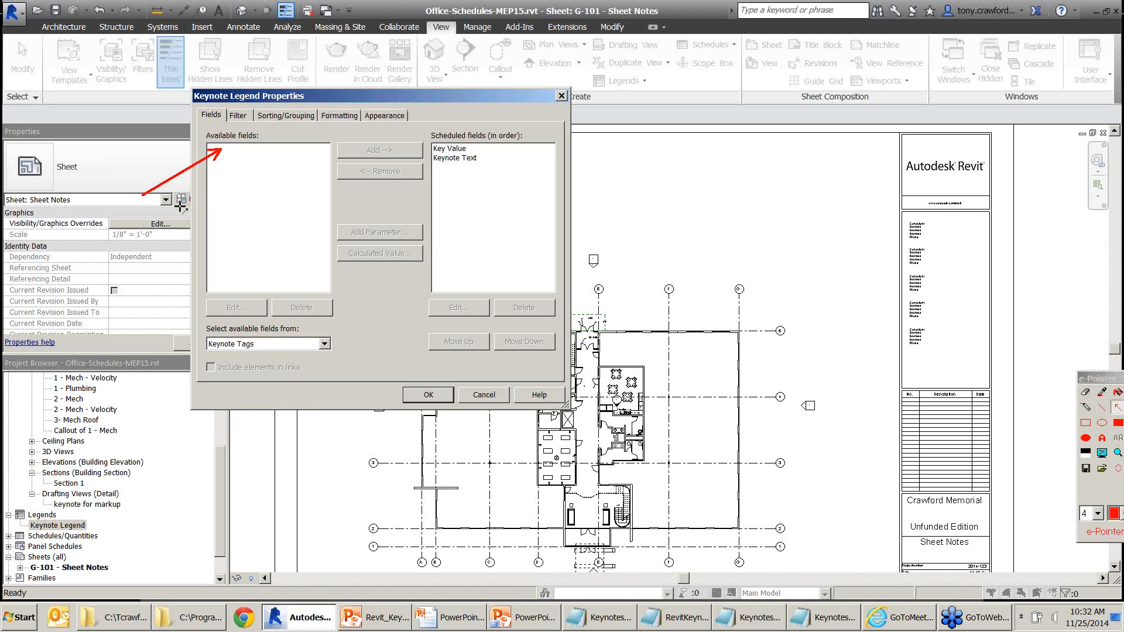
pyautogui.moveTo(176, 209); pyautogui.dragTo(208, 182)
pyautogui.moveTo(524, 102)
pyautogui.mouseDown()
pyautogui.moveTo(475, 143)
pyautogui.moveTo(488, 156)
pyautogui.mouseUp()
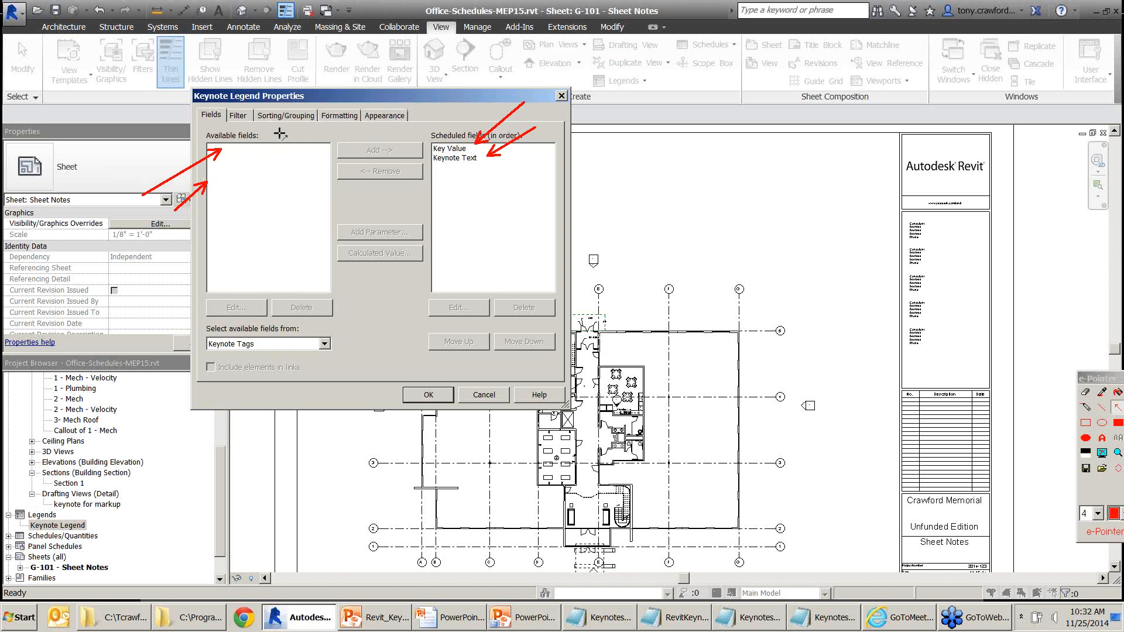
pyautogui.click(287, 116)
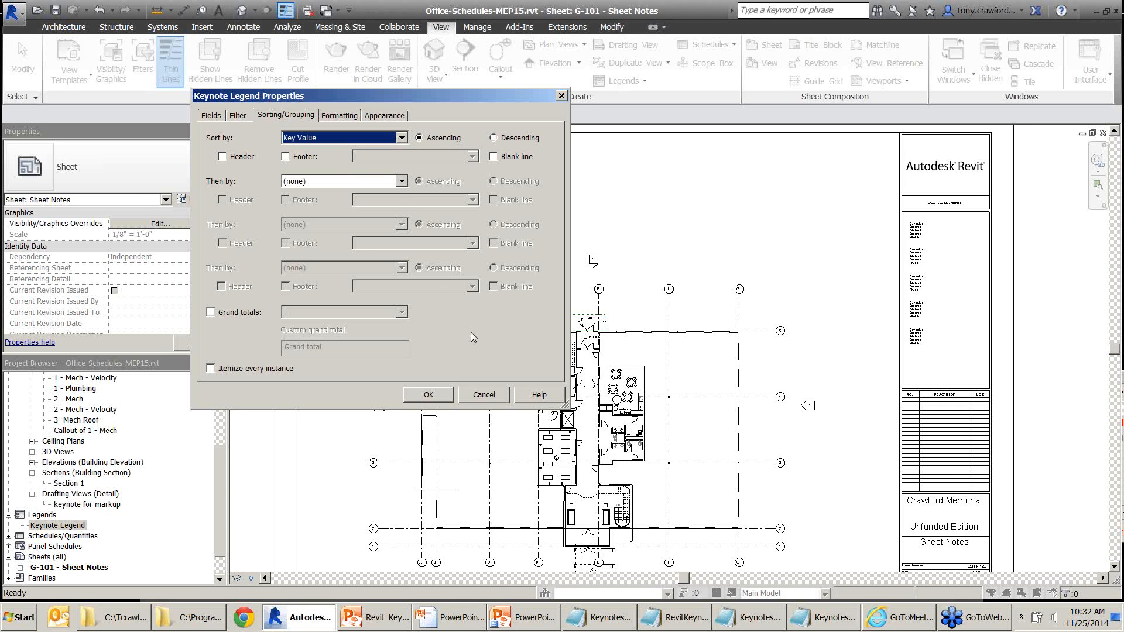
pyautogui.click(436, 392)
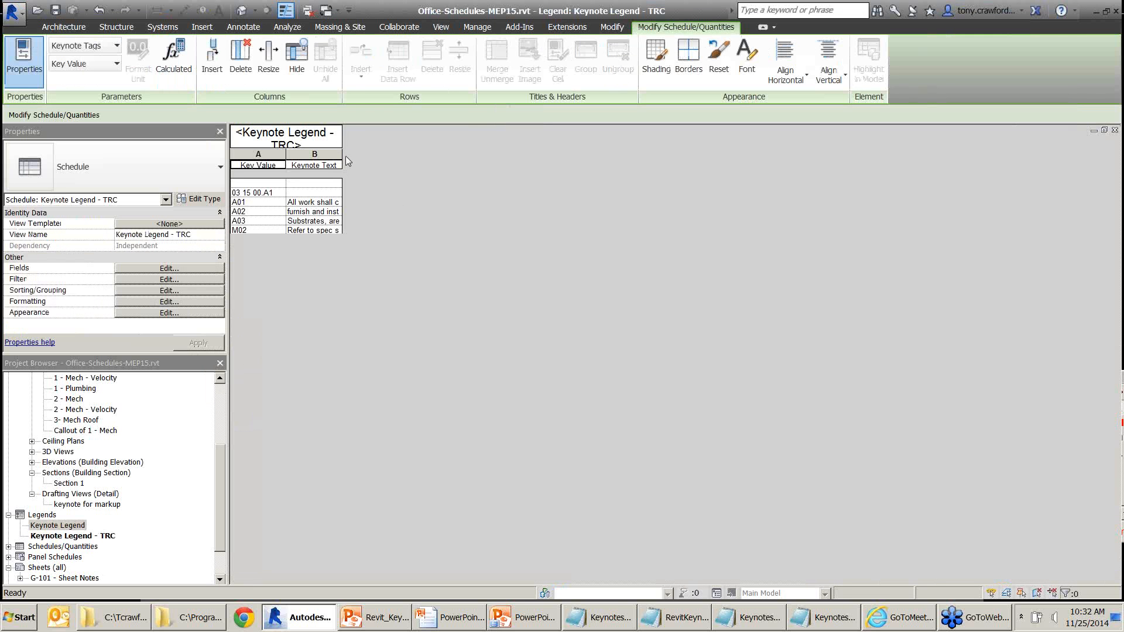
# Widen the Keynote Text column of the legend schedule, mark the listed keynote rows, and close the legend view
pyautogui.moveTo(346, 156); pyautogui.dragTo(567, 159)
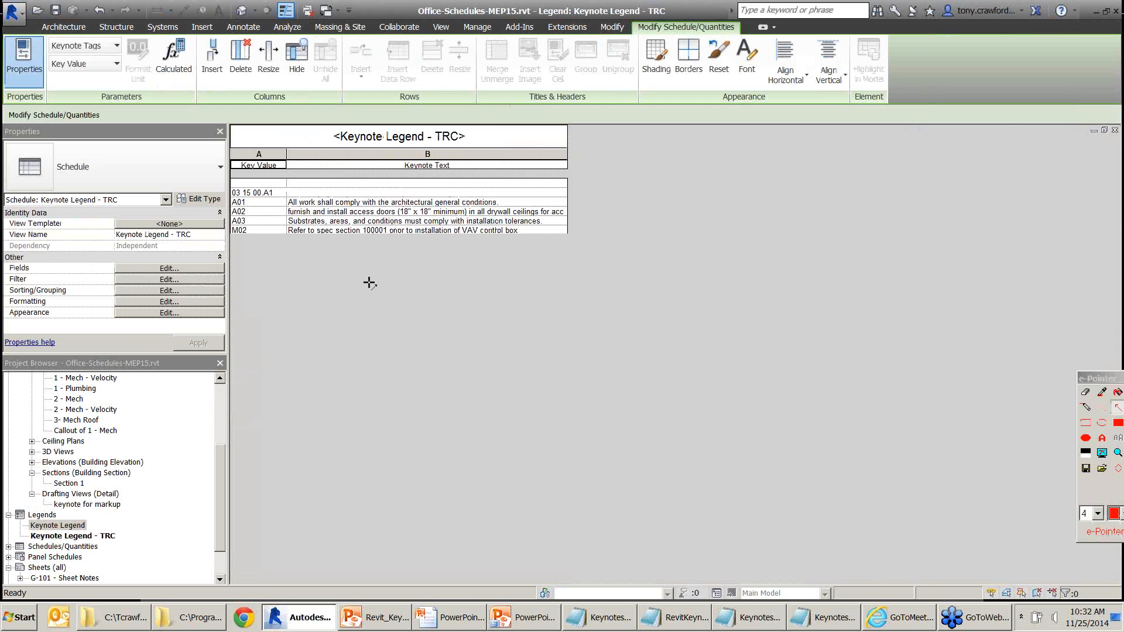
pyautogui.moveTo(373, 286); pyautogui.dragTo(300, 199)
pyautogui.moveTo(314, 297); pyautogui.dragTo(267, 217)
pyautogui.moveTo(513, 292); pyautogui.dragTo(477, 226)
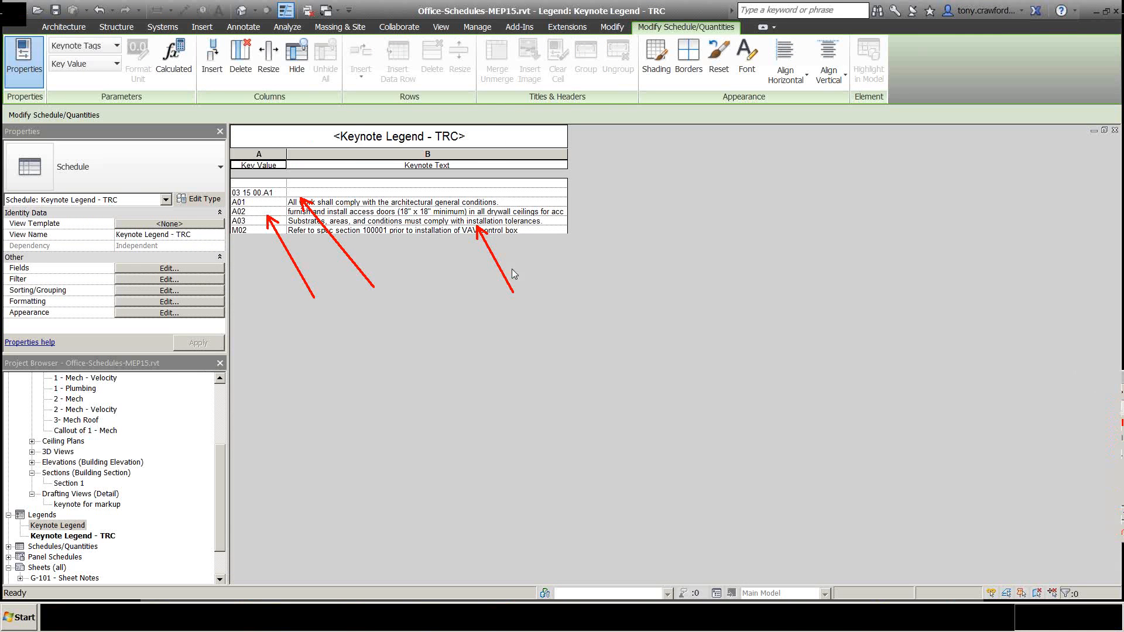
pyautogui.press('Escape')
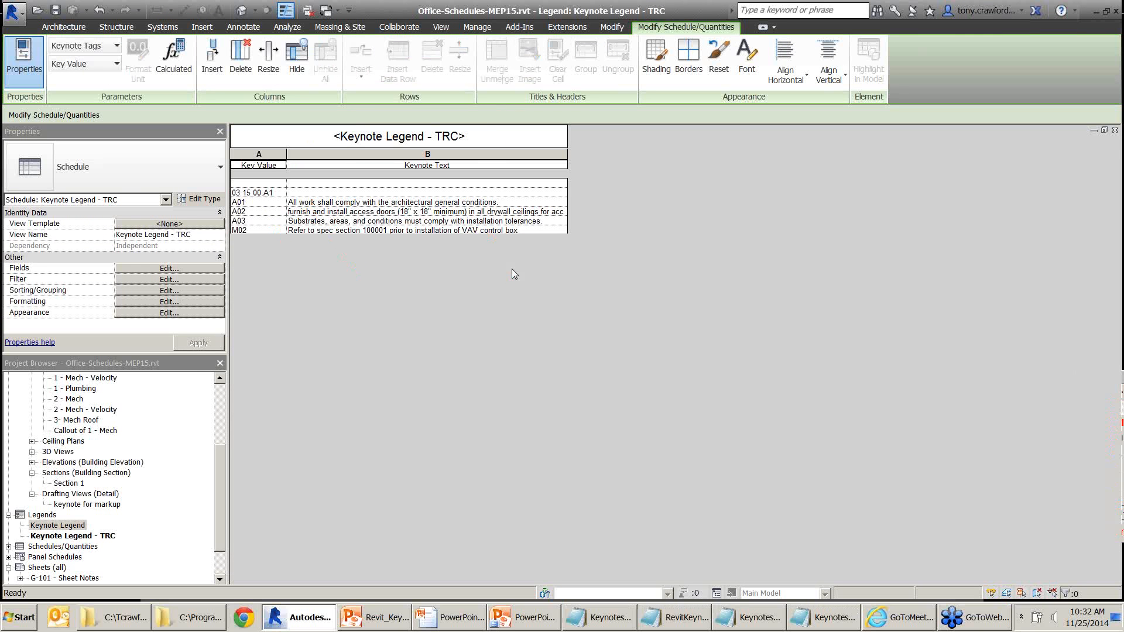
pyautogui.click(1115, 130)
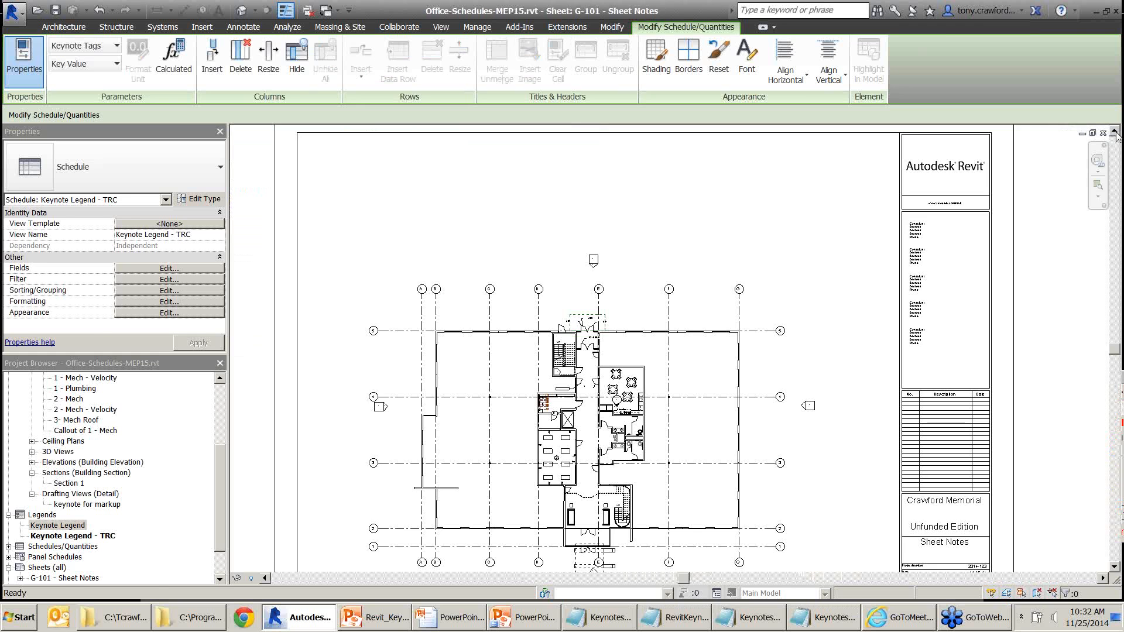
# Place Keynote Legend - TRC on sheet G-101 near the title block, and widen its Keynote Text column until each note fits one line
pyautogui.click(64, 536)
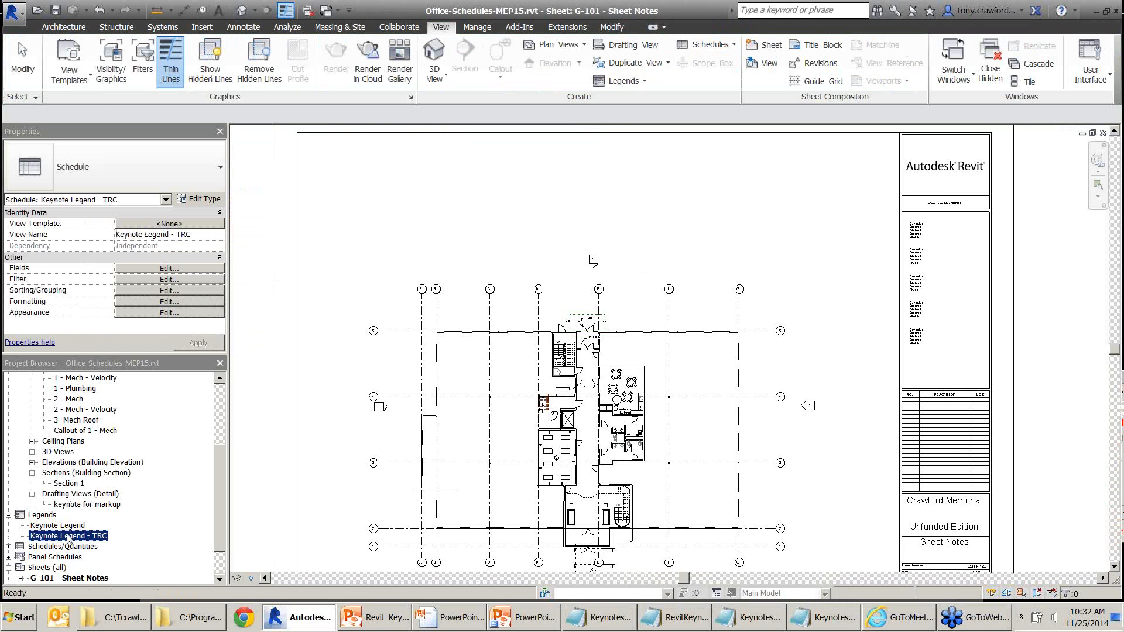
pyautogui.moveTo(69, 538); pyautogui.dragTo(787, 183)
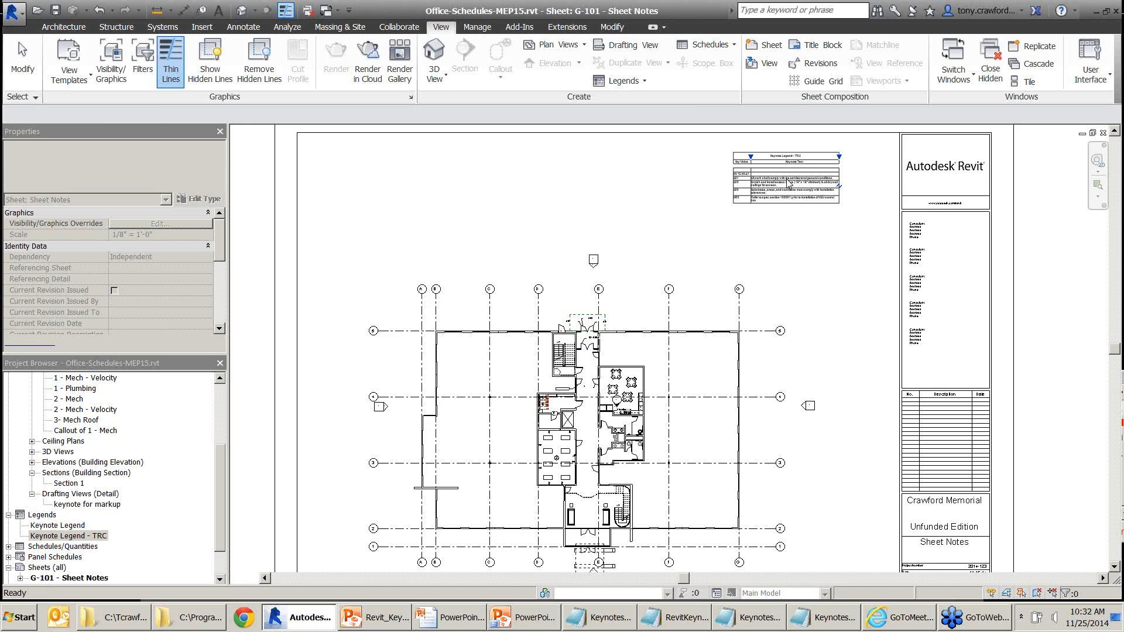
pyautogui.click(787, 183)
pyautogui.scroll(4, 820, 176)
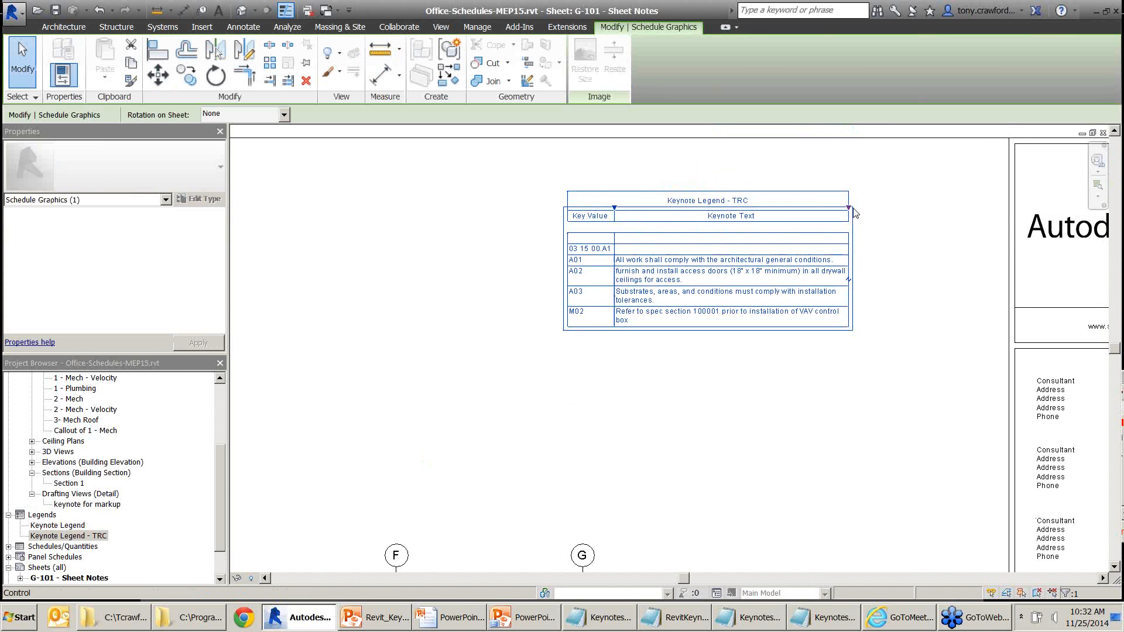
pyautogui.moveTo(850, 208); pyautogui.dragTo(965, 208)
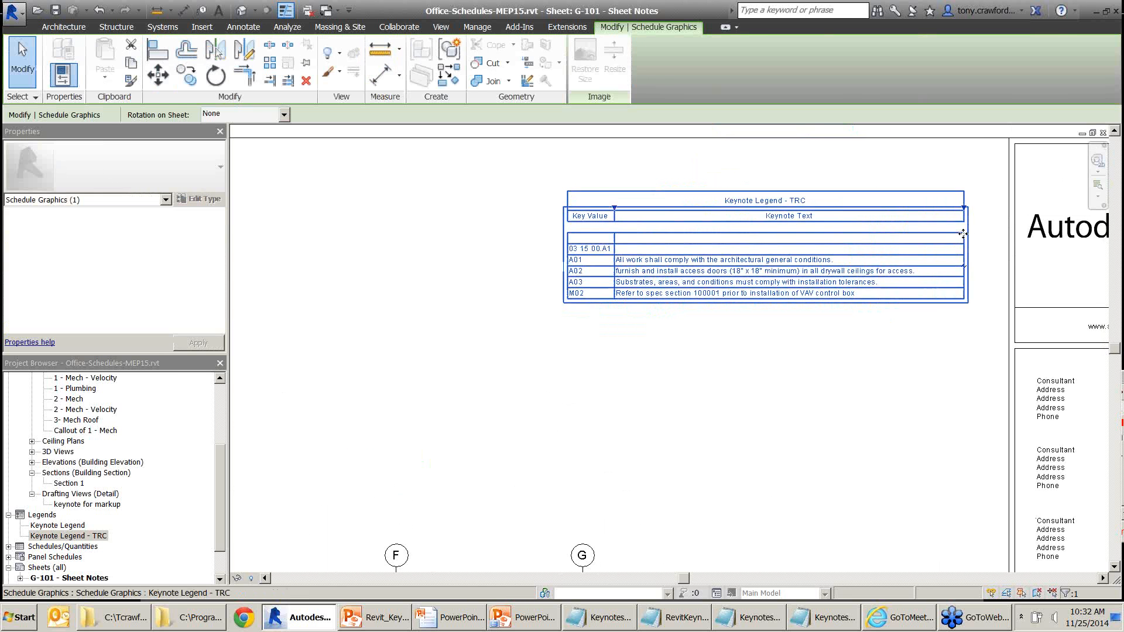
# Move the keynote legend onto the floor plan beside the entrance keynote tags A01, A02, A03 and 03 15 00.A1
pyautogui.scroll(-3, 963, 234)
pyautogui.scroll(1, 879, 240)
pyautogui.scroll(2, 820, 244)
pyautogui.scroll(-3, 808, 243)
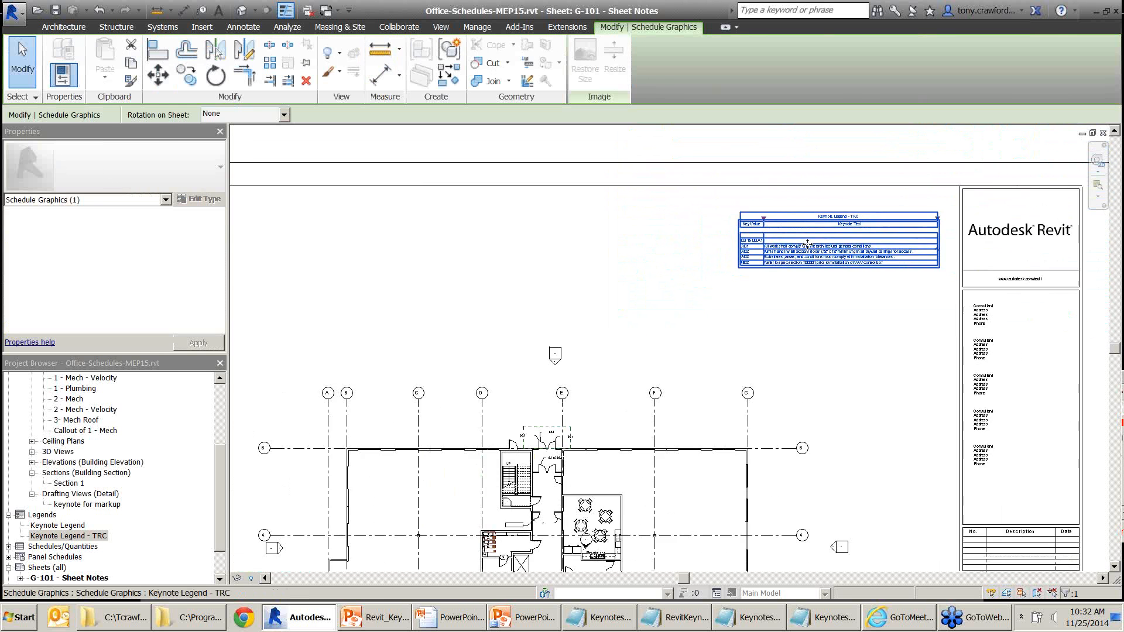
pyautogui.scroll(-3, 808, 243)
pyautogui.moveTo(815, 233); pyautogui.dragTo(733, 347)
pyautogui.scroll(6, 644, 340)
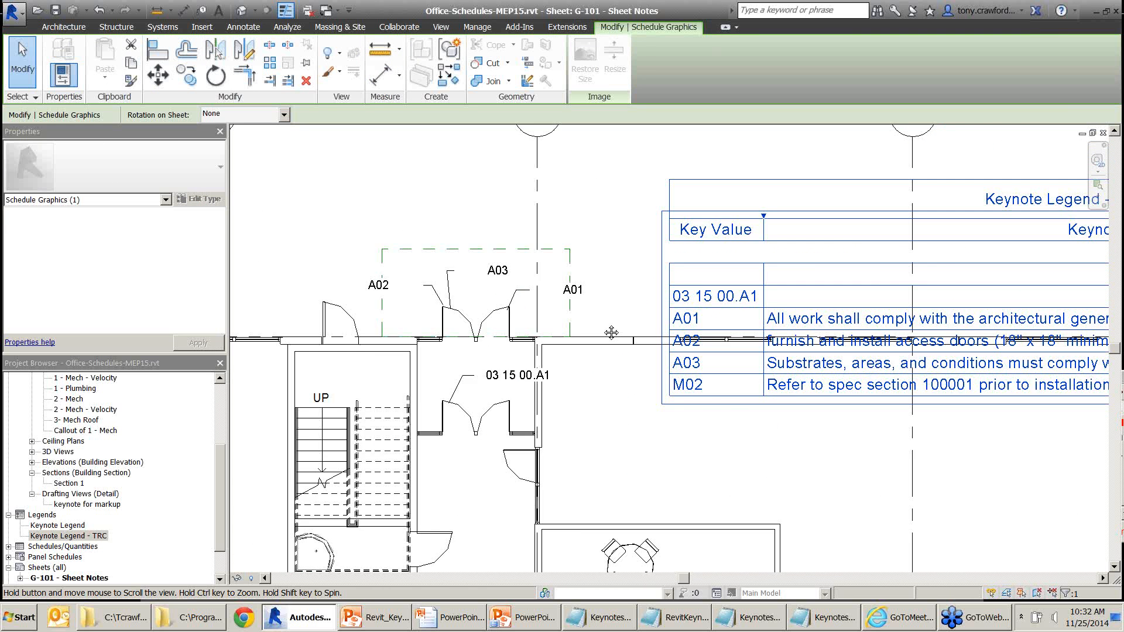
pyautogui.moveTo(612, 333); pyautogui.dragTo(507, 326, button='middle')
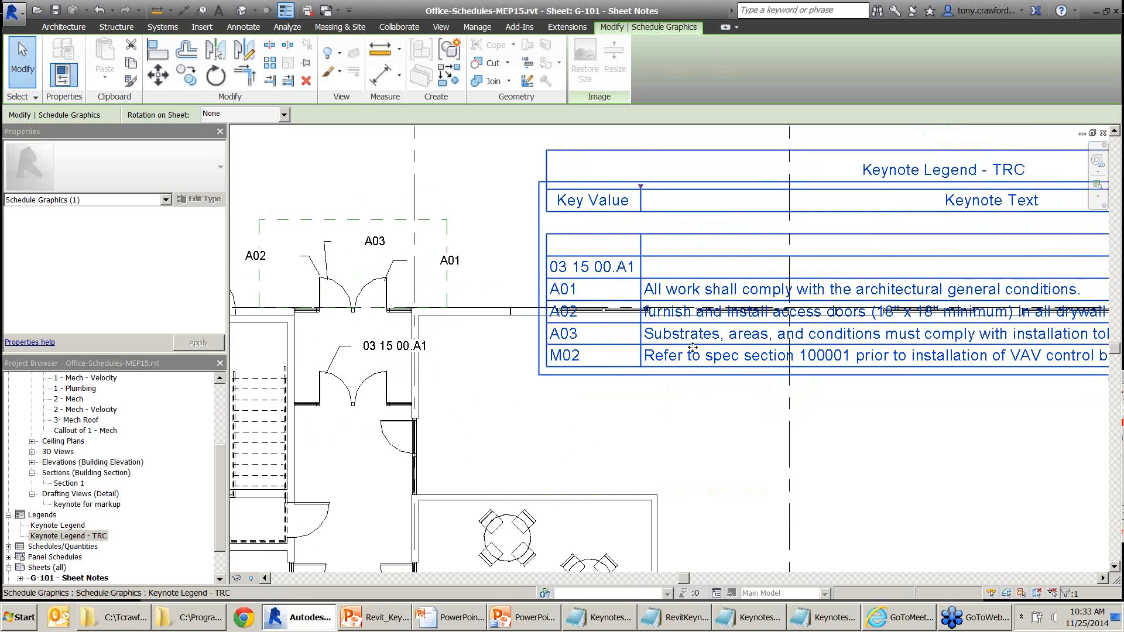
pyautogui.moveTo(692, 347); pyautogui.dragTo(692, 336)
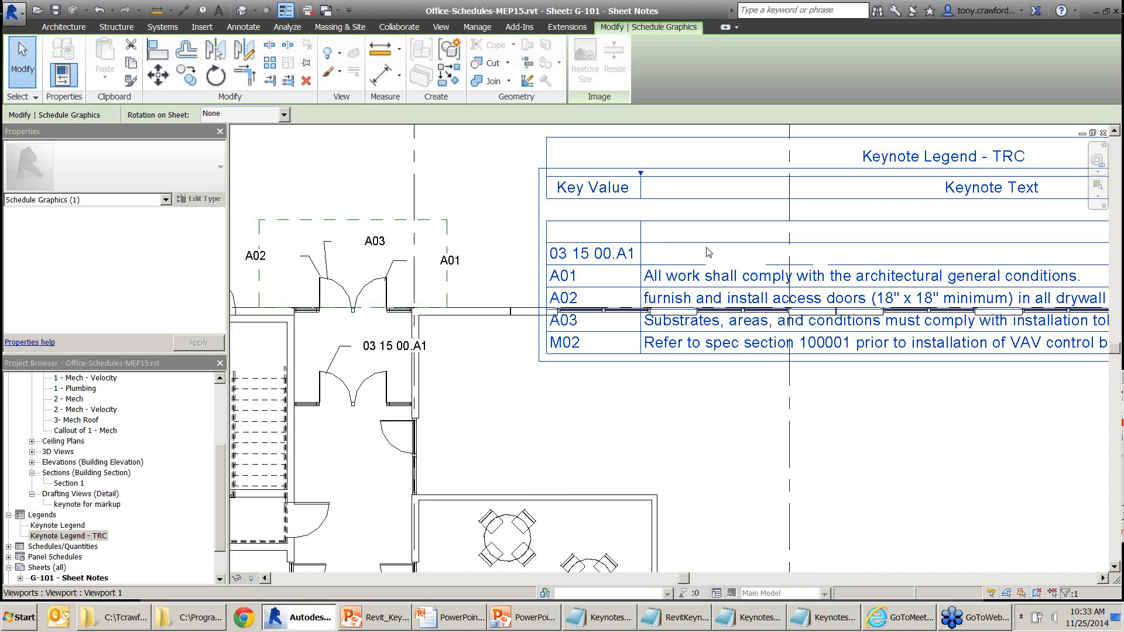
# Mark the 03 15 00.A1 row and its empty text cell in the keynote legend with arrows, and look over the plan on sheet G-101
pyautogui.press('F9')
pyautogui.moveTo(468, 317)
pyautogui.mouseDown()
pyautogui.moveTo(518, 265)
pyautogui.moveTo(640, 227)
pyautogui.mouseUp()
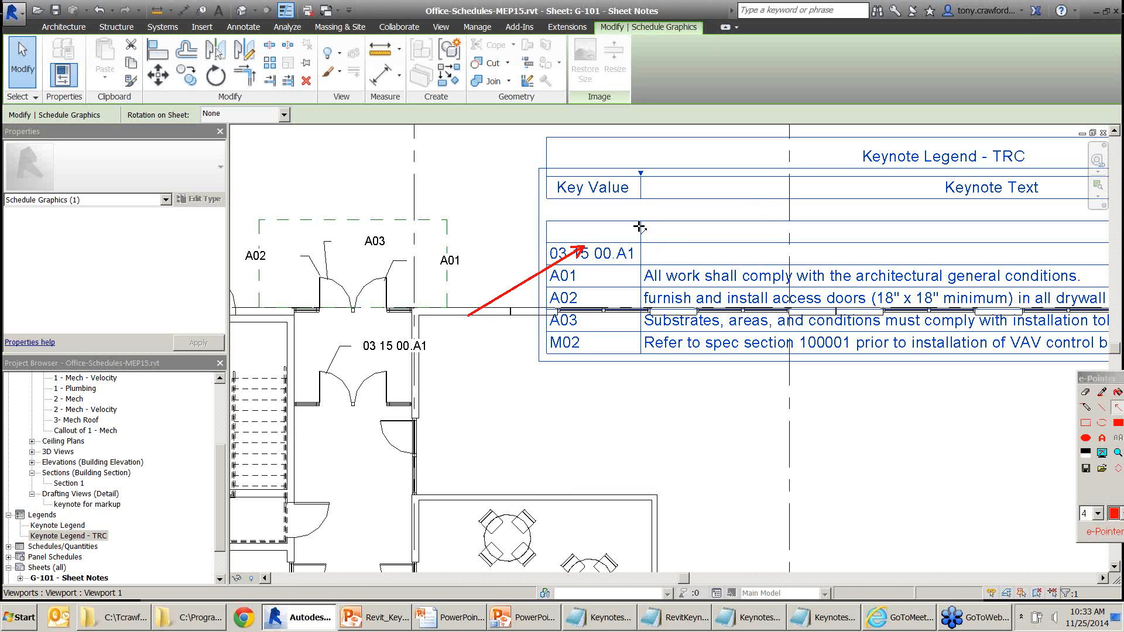
pyautogui.press('F9')
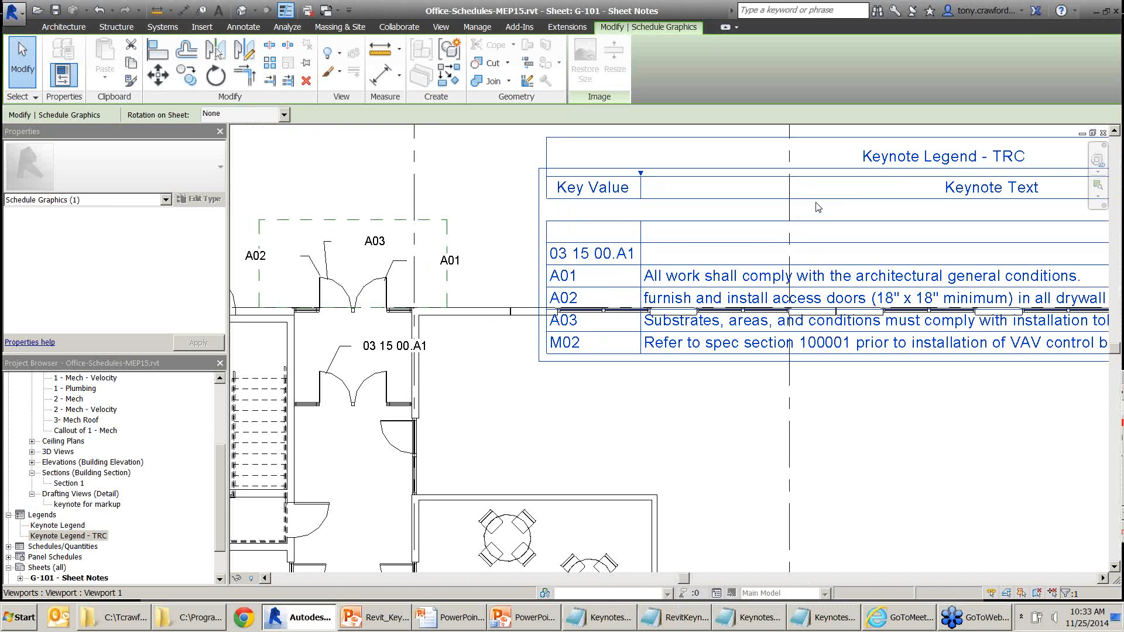
pyautogui.press('F9')
pyautogui.moveTo(854, 191); pyautogui.dragTo(777, 247)
pyautogui.moveTo(472, 302); pyautogui.dragTo(542, 261)
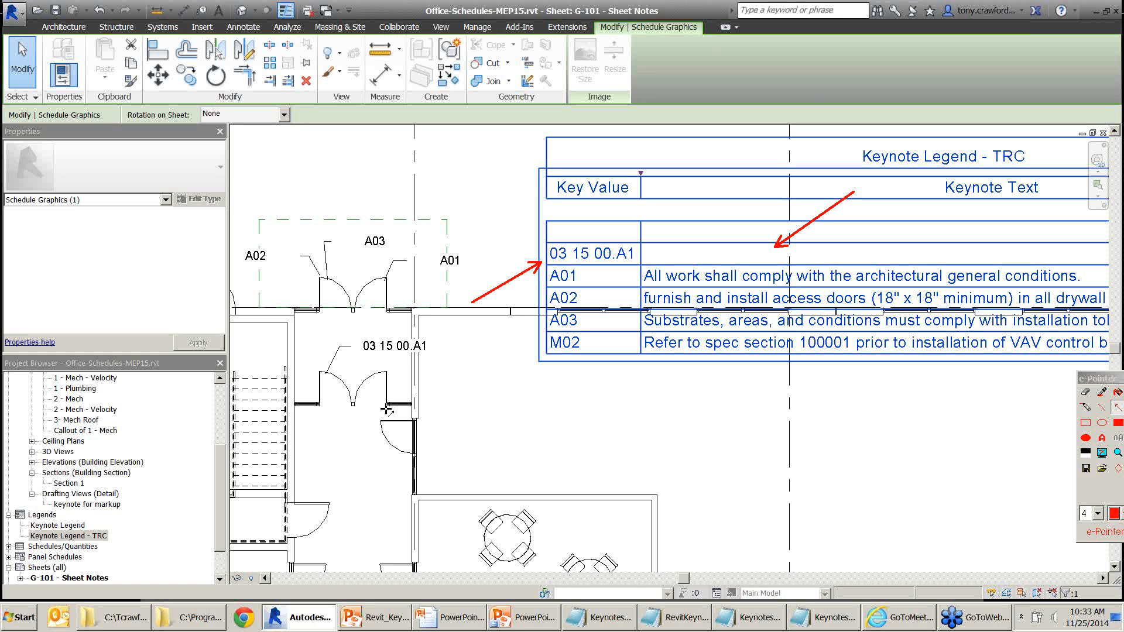
pyautogui.press('Escape')
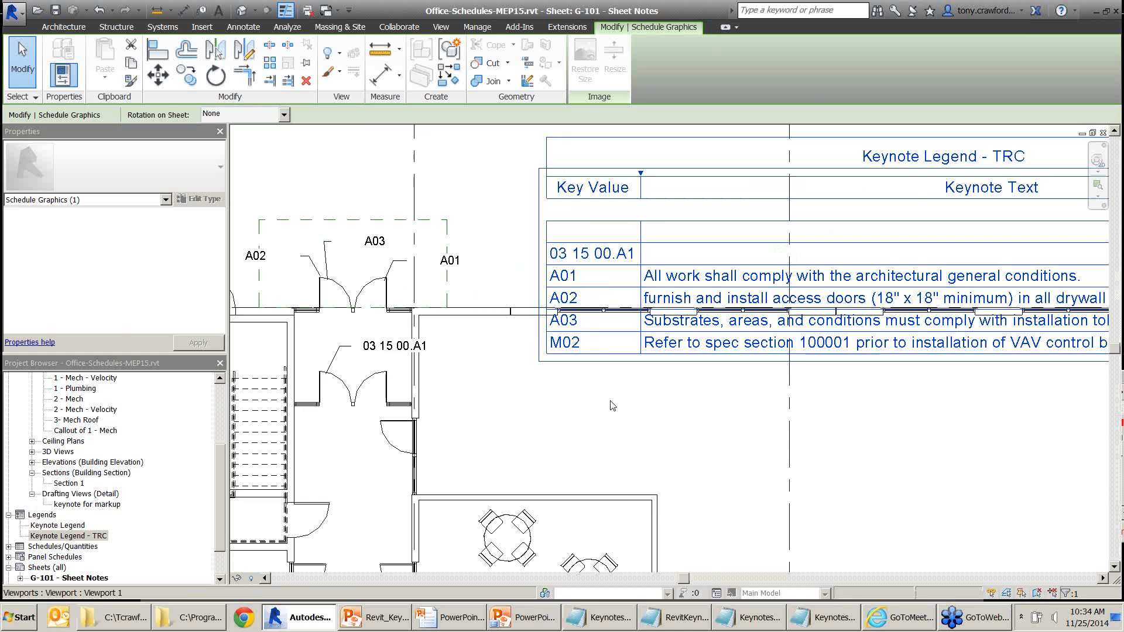
pyautogui.click(612, 404)
pyautogui.scroll(-2, 724, 288)
pyautogui.moveTo(653, 373); pyautogui.dragTo(645, 193, button='middle')
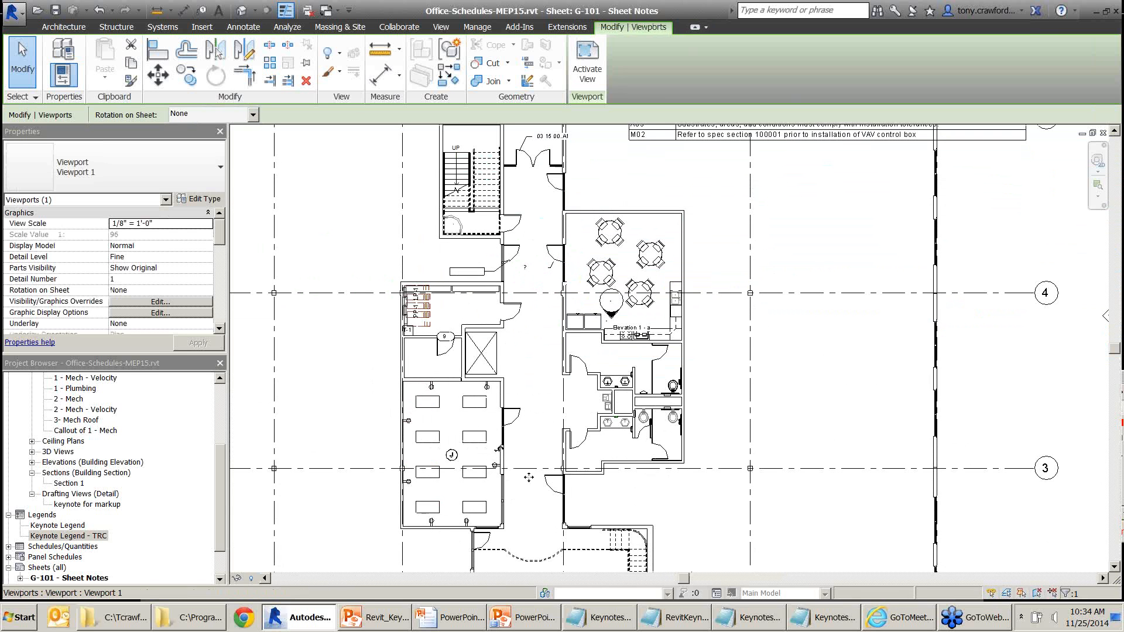
pyautogui.moveTo(542, 424); pyautogui.dragTo(551, 277, button='middle')
pyautogui.moveTo(559, 234); pyautogui.dragTo(526, 507, button='middle')
pyautogui.scroll(5, 681, 322)
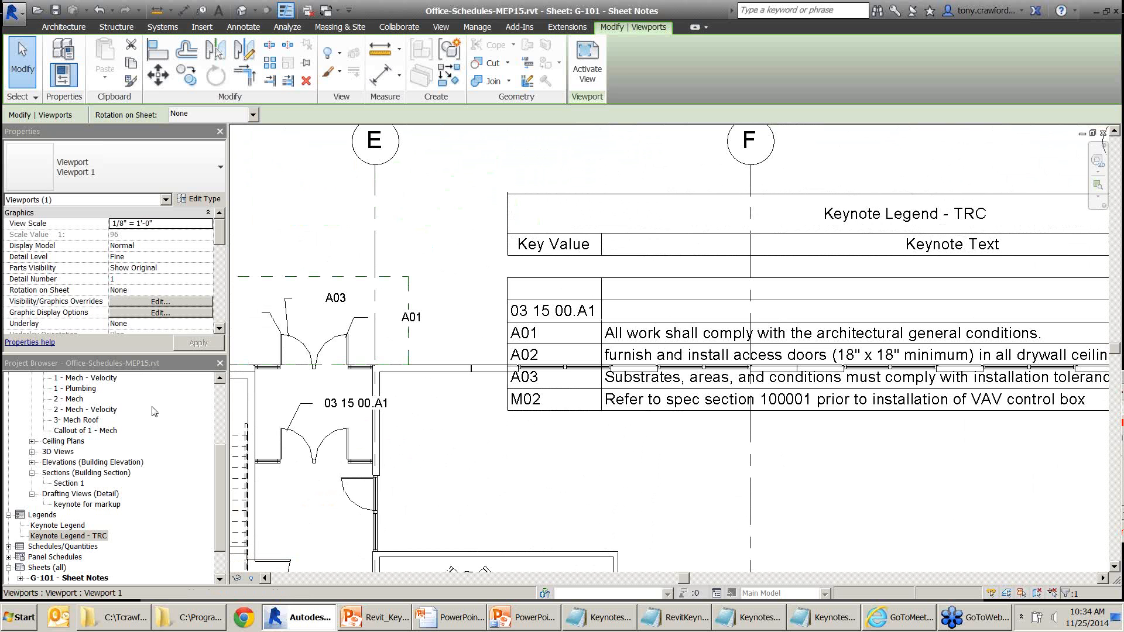
# Open Keynote Legend - TRC and enable Filter by sheet in its filter properties
pyautogui.doubleClick(74, 536)
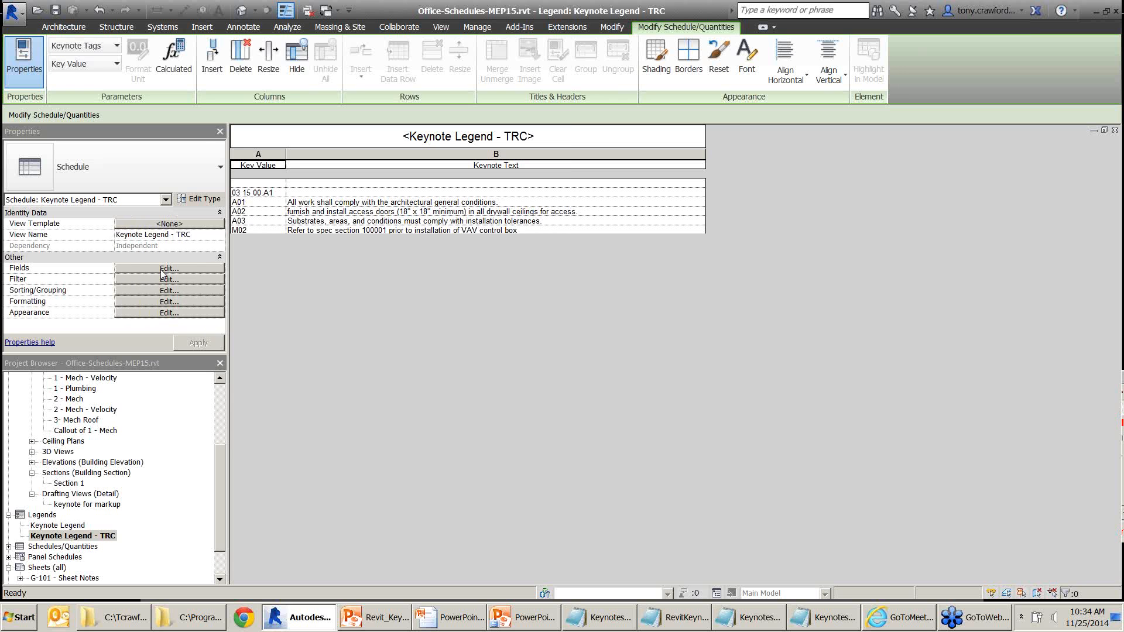
pyautogui.click(161, 271)
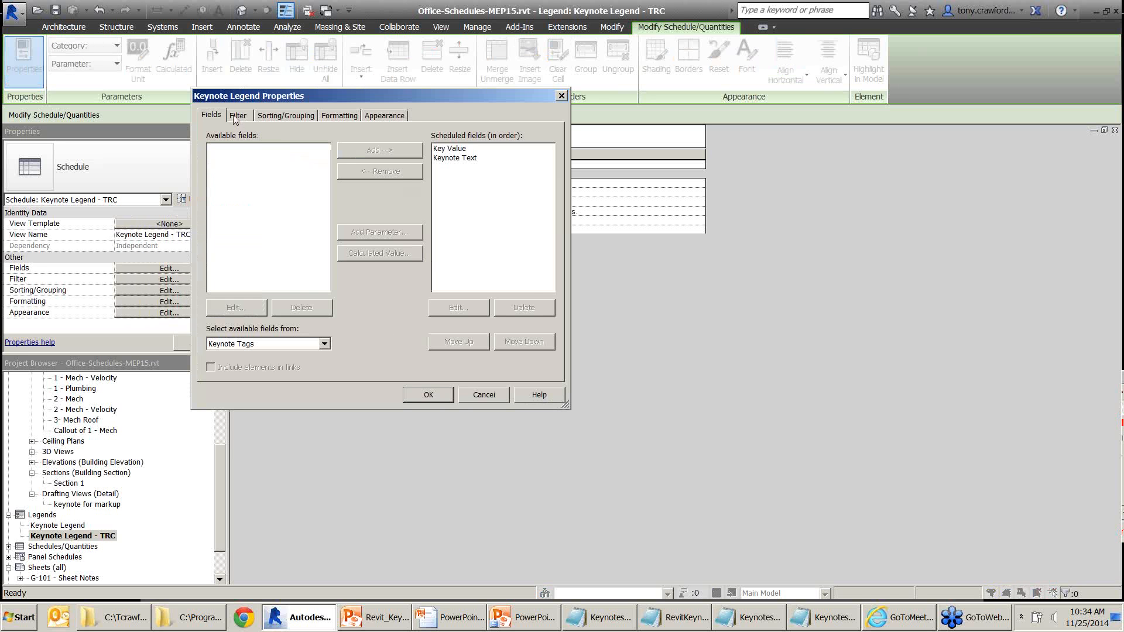
pyautogui.click(236, 115)
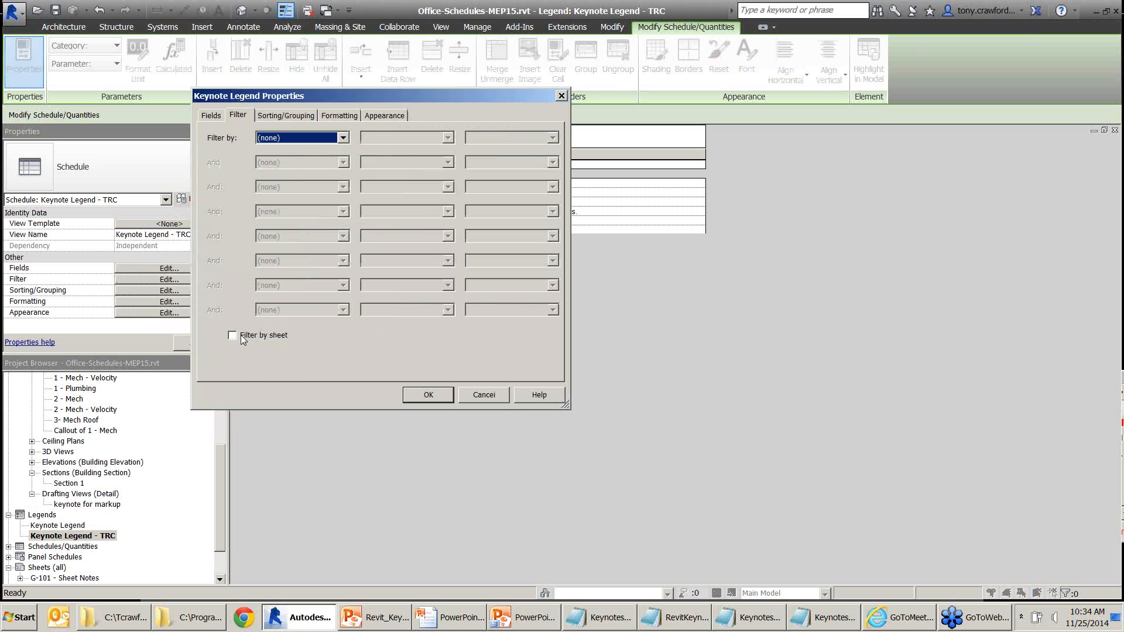
pyautogui.moveTo(314, 397); pyautogui.dragTo(253, 336)
pyautogui.moveTo(52, 239); pyautogui.dragTo(109, 276)
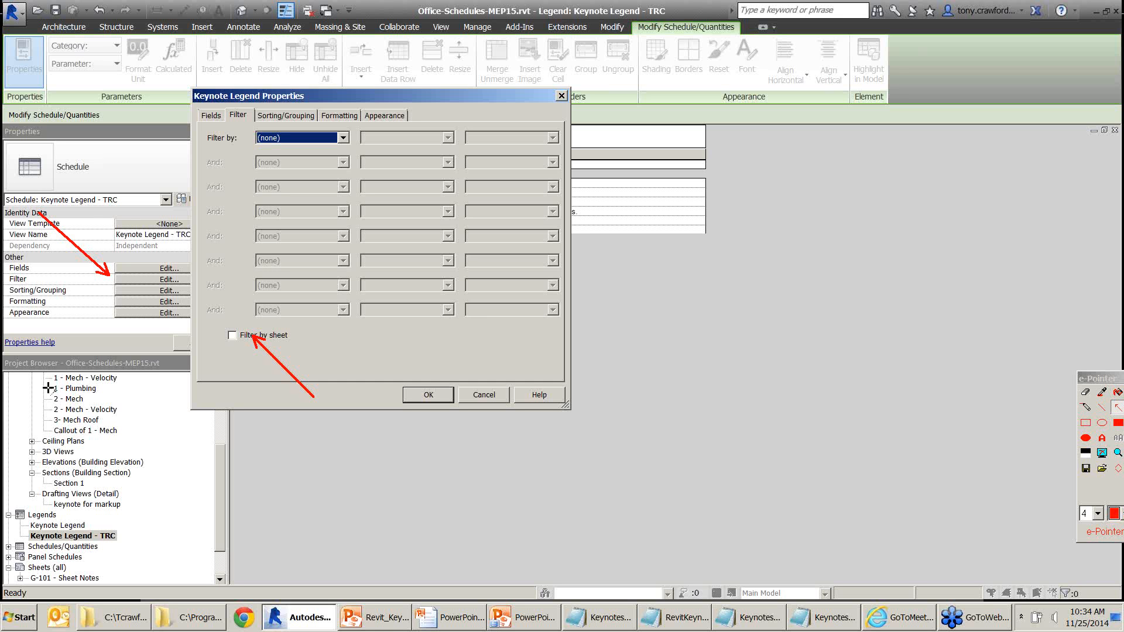
pyautogui.click(233, 336)
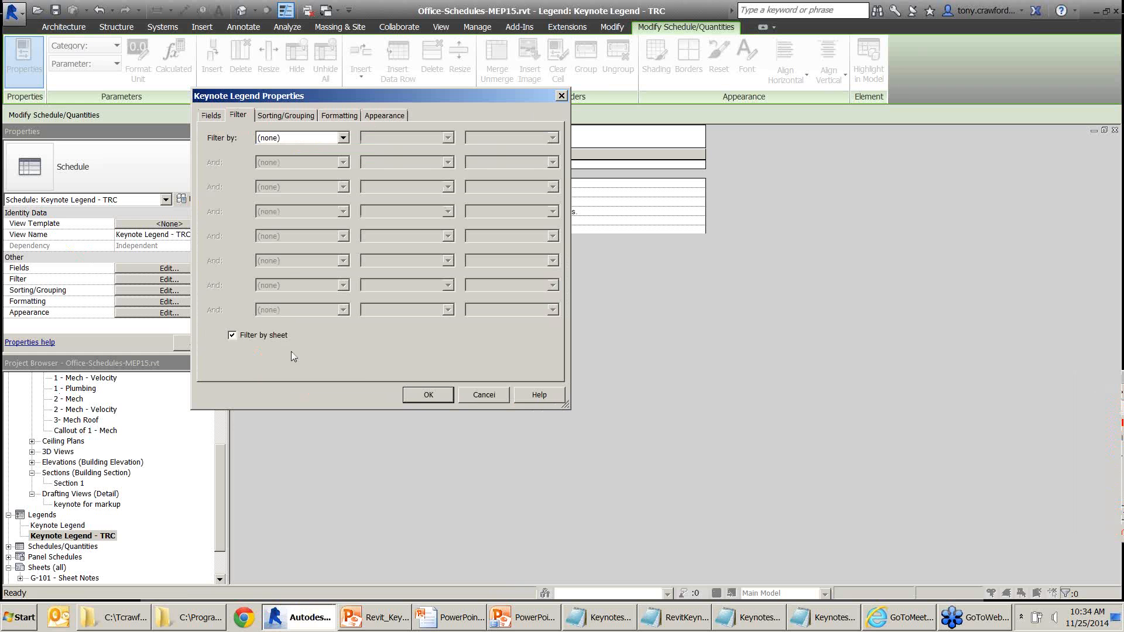
pyautogui.click(438, 397)
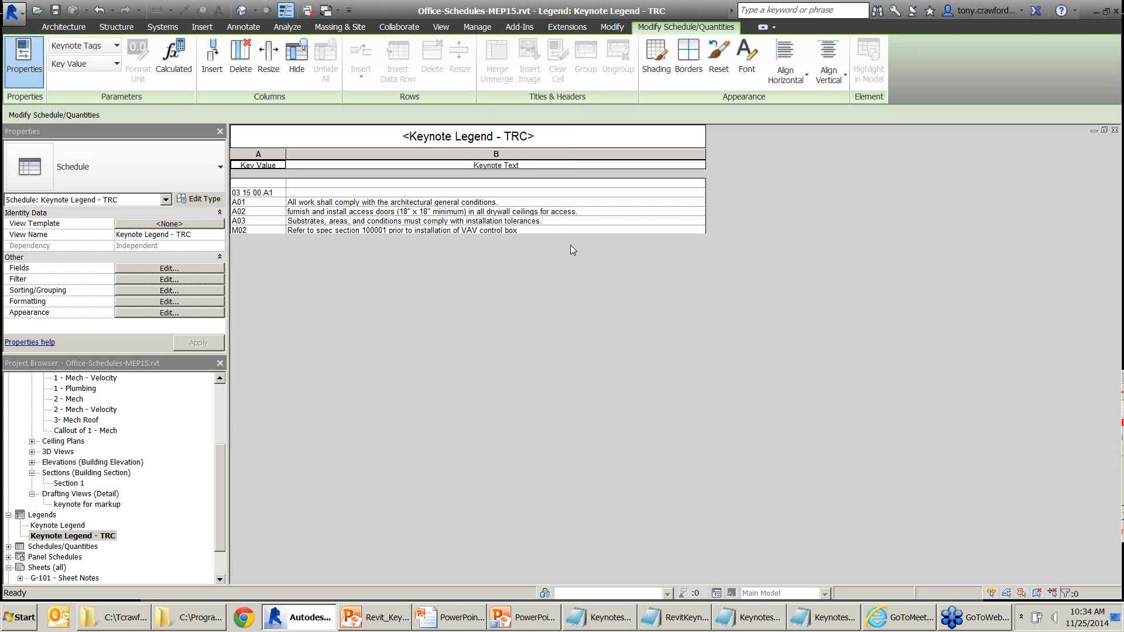
# Return to sheet G-101 and mark the last row of the filtered keynote legend with an arrow
pyautogui.hotkey('ctrl', 'Tab')
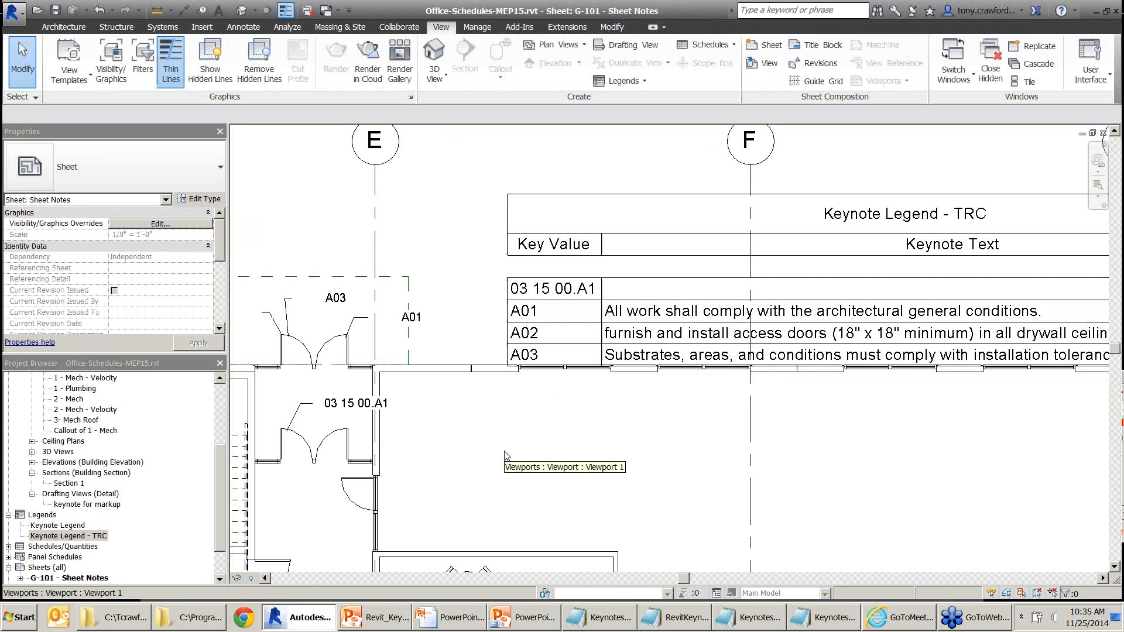
pyautogui.press('F9')
pyautogui.moveTo(477, 472); pyautogui.dragTo(537, 375)
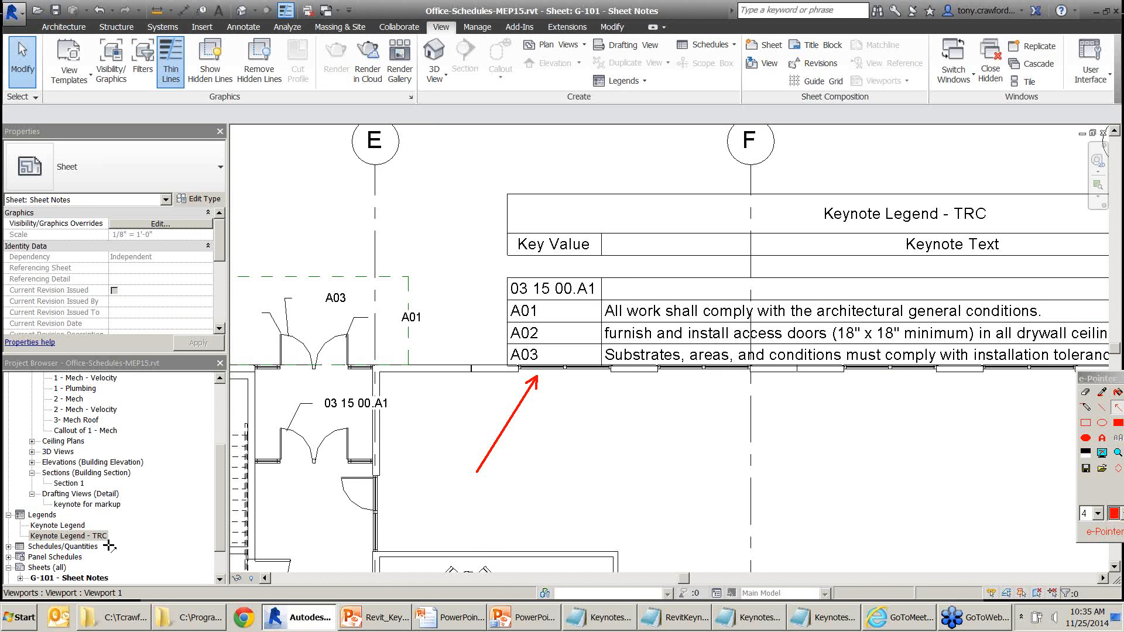
pyautogui.press('Escape')
# Create a new sheet and place the 1 - Mech floor plan on it
pyautogui.click(765, 47)
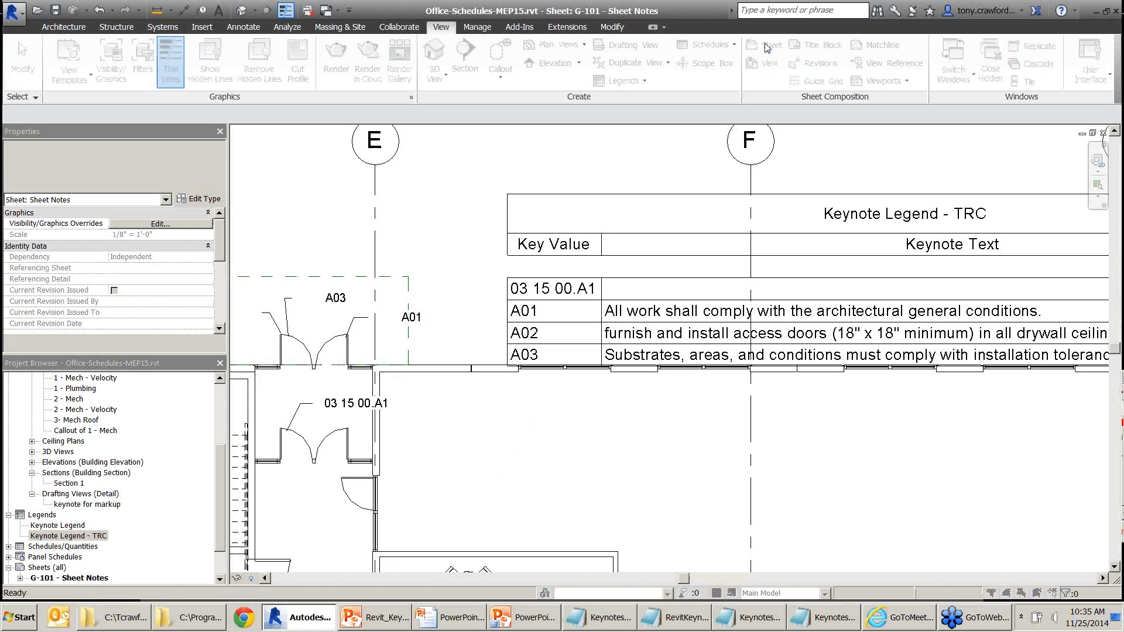
pyautogui.click(663, 355)
pyautogui.click(110, 430)
pyautogui.scroll(2, 110, 433)
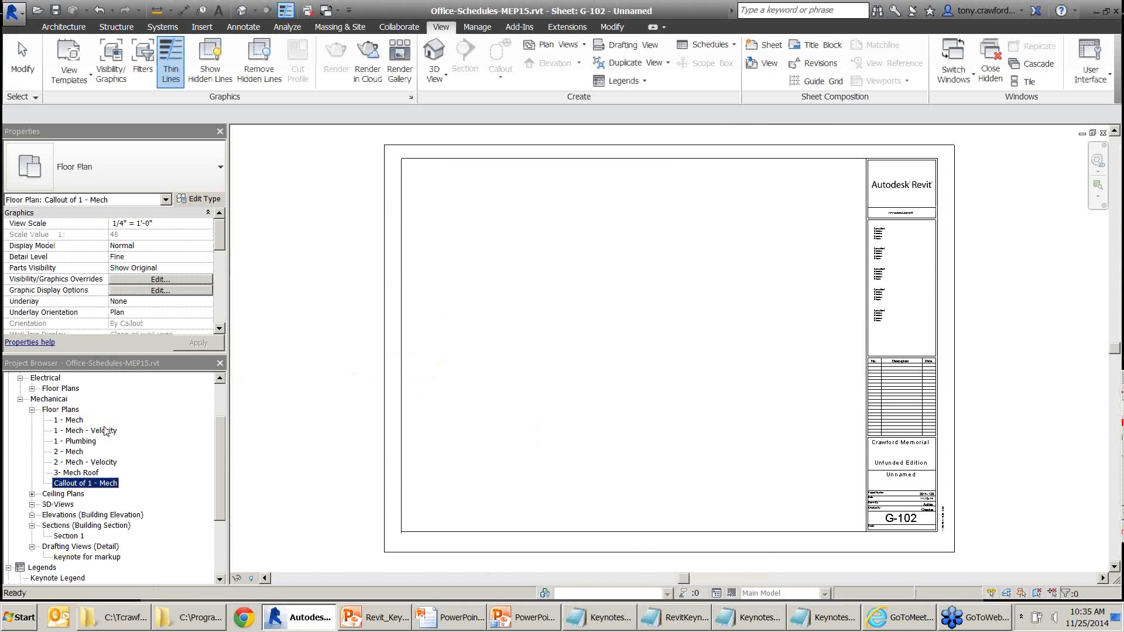
pyautogui.click(69, 441)
pyautogui.moveTo(311, 384); pyautogui.dragTo(441, 343)
pyautogui.click(597, 389)
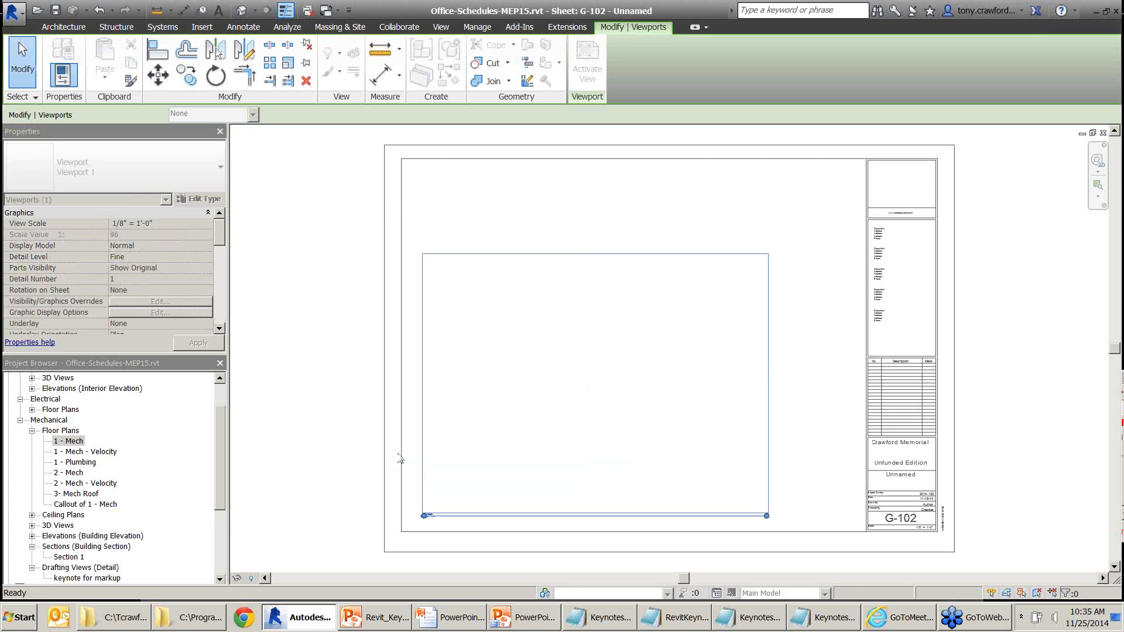
# Place Keynote Legend - TRC on sheet G-102 and move it just above the building plan, near the M02 duct tags
pyautogui.click(66, 546)
pyautogui.scroll(-2, 66, 550)
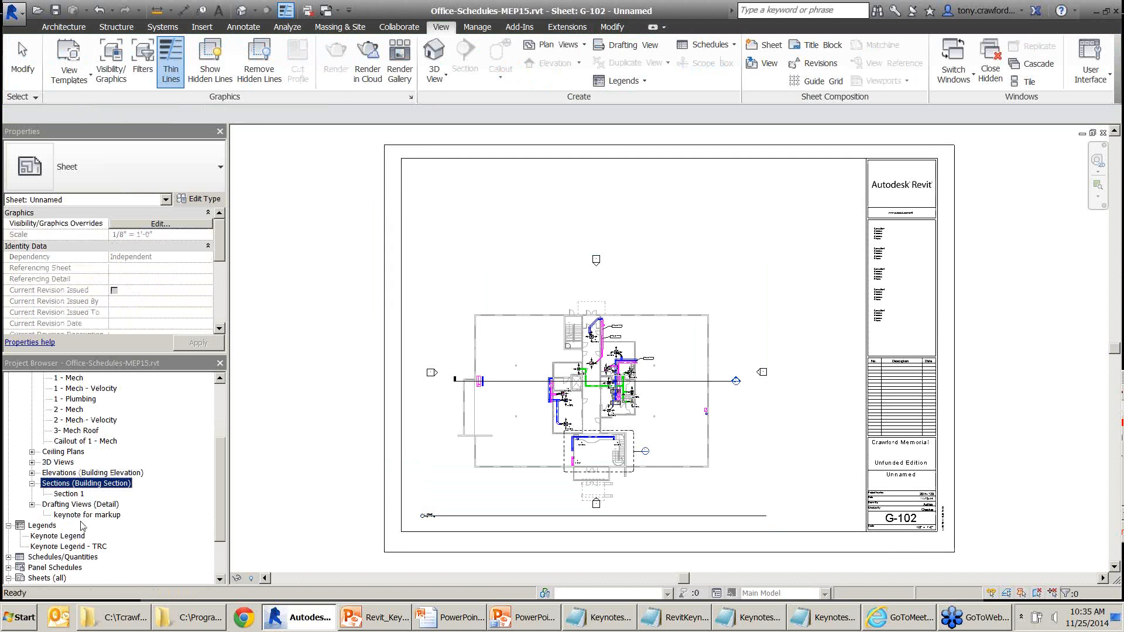
pyautogui.click(81, 516)
pyautogui.click(61, 547)
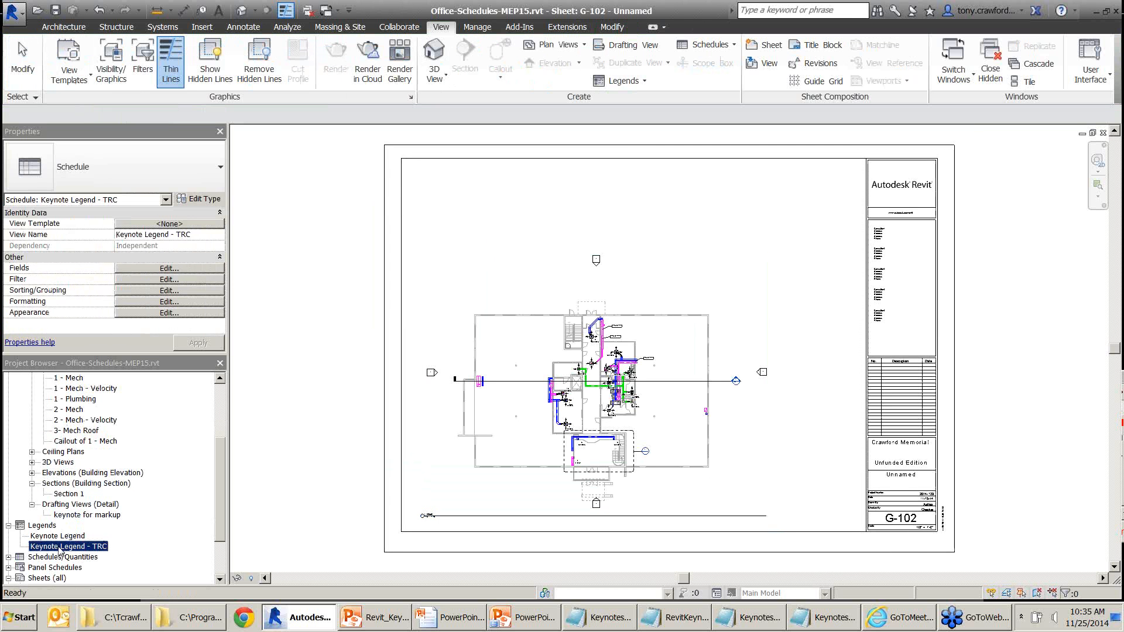
pyautogui.doubleClick(60, 548)
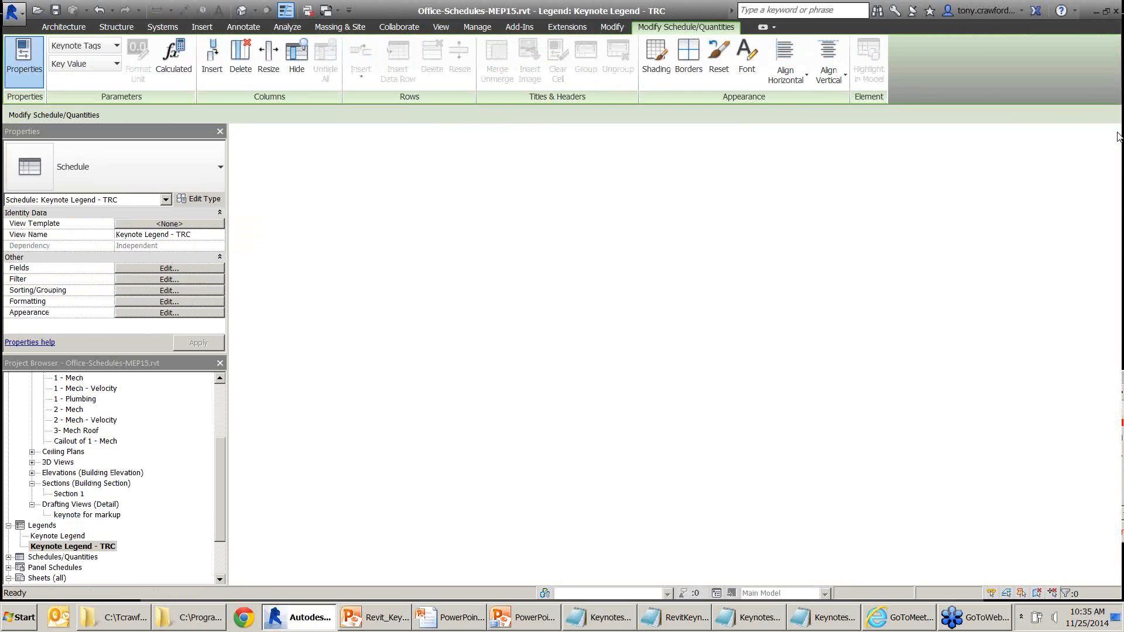
pyautogui.click(1117, 132)
pyautogui.moveTo(80, 547); pyautogui.dragTo(714, 227)
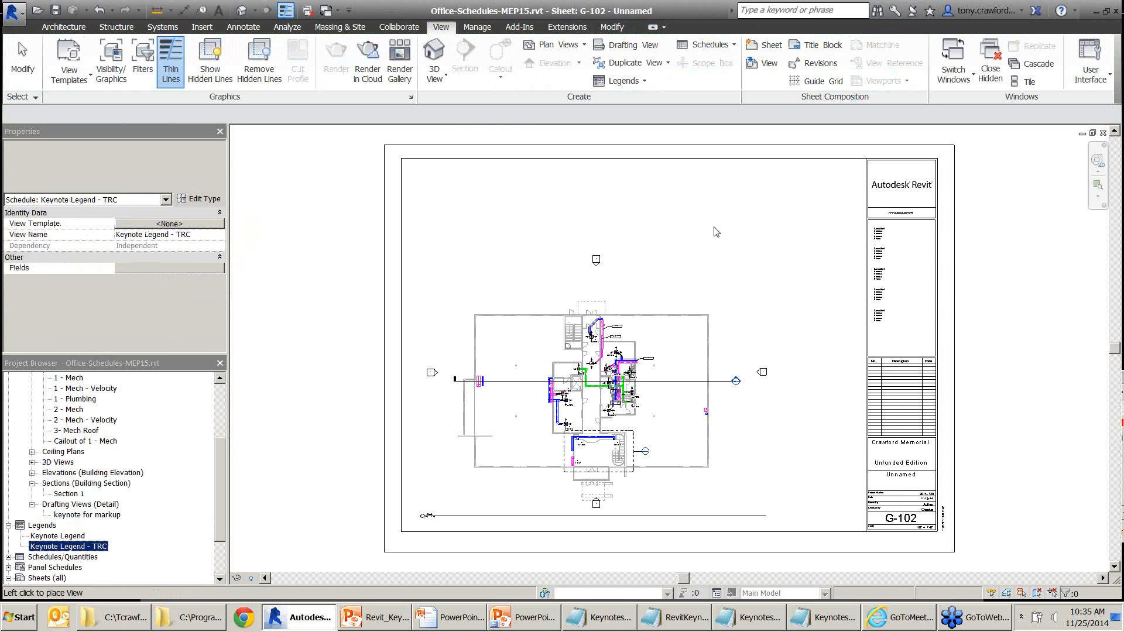
pyautogui.click(796, 188)
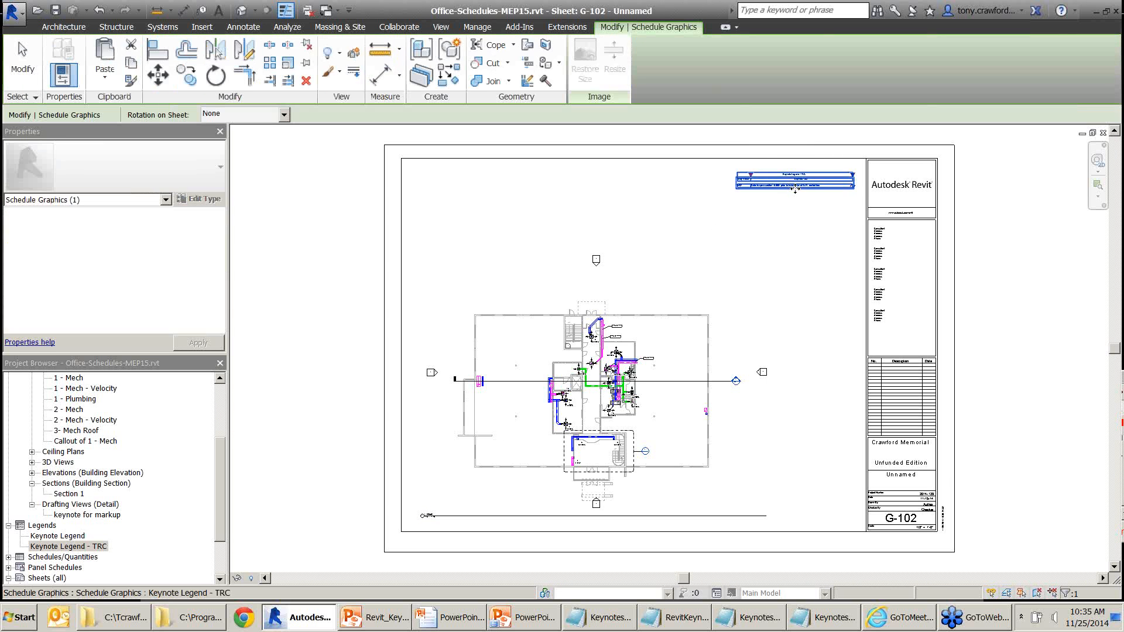
pyautogui.moveTo(795, 188); pyautogui.dragTo(668, 308)
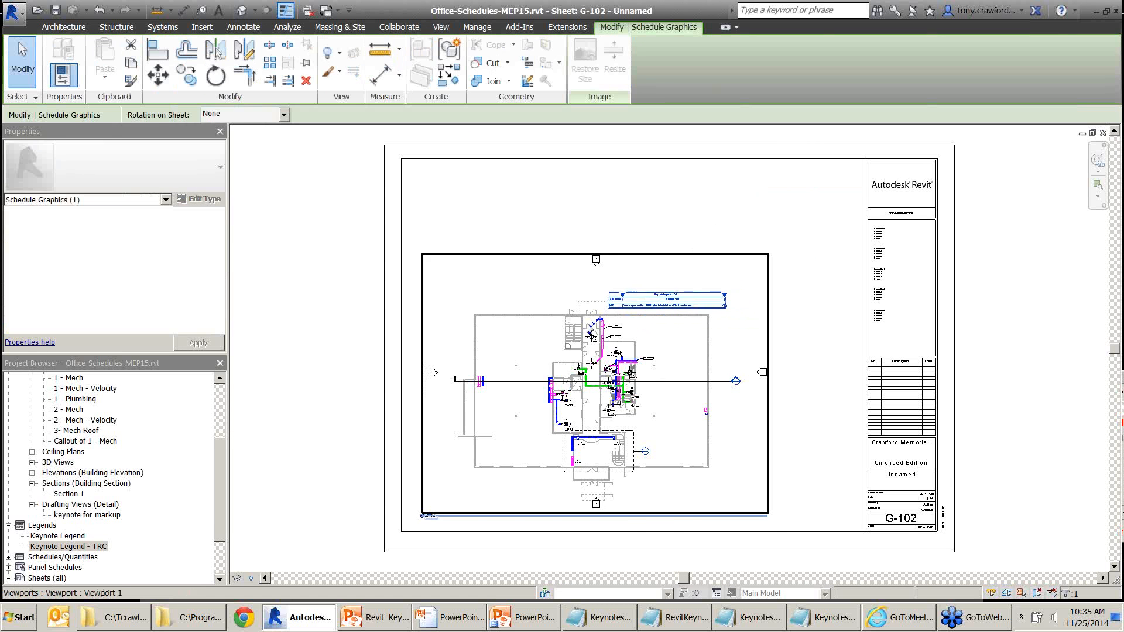
pyautogui.scroll(12, 589, 327)
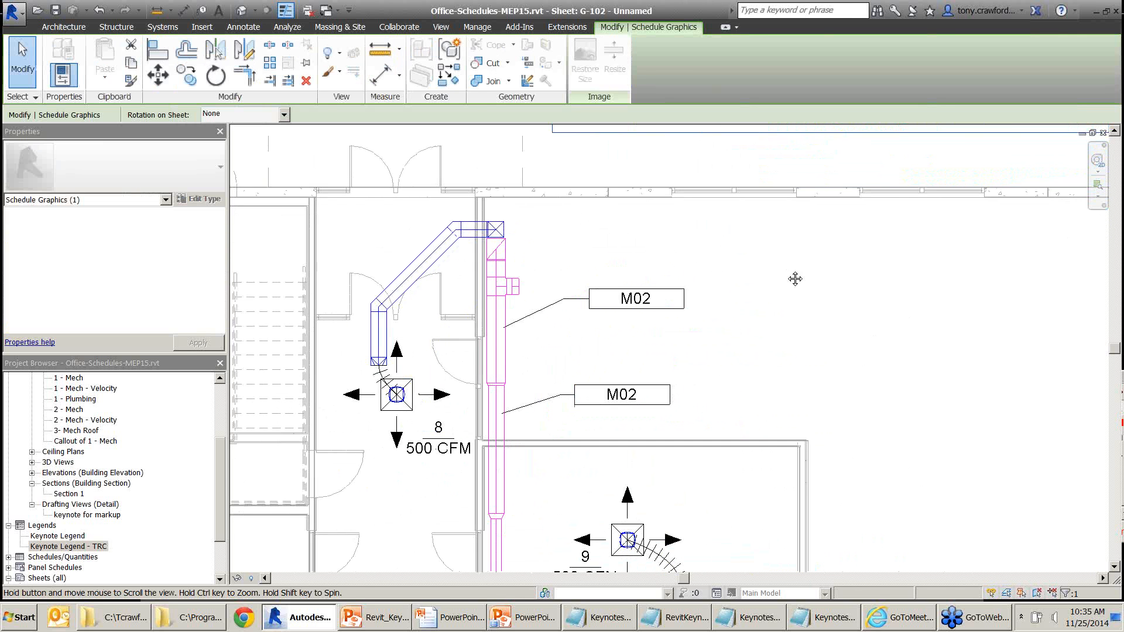
pyautogui.moveTo(796, 279); pyautogui.dragTo(726, 377, button='middle')
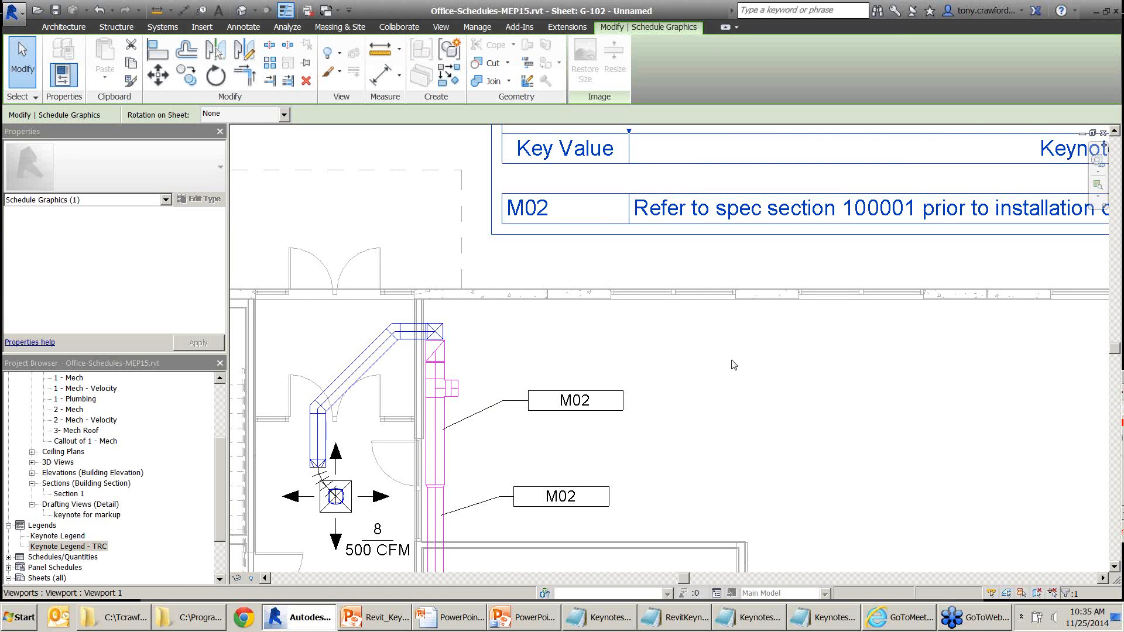
pyautogui.scroll(-3, 402, 354)
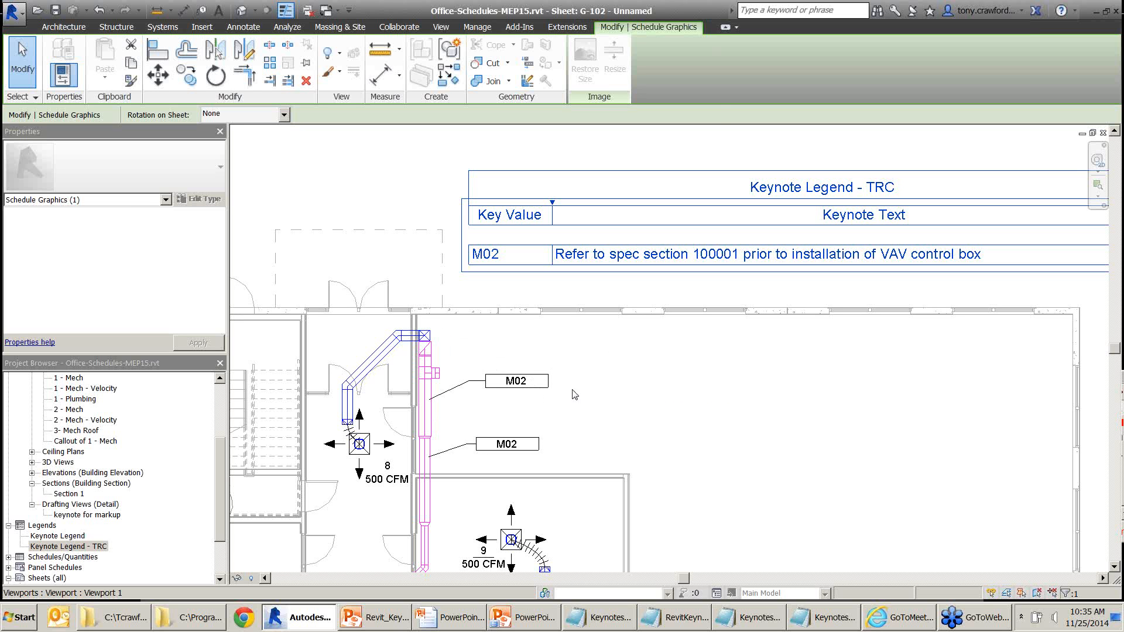
# Activate the 1 - Mech view on sheet G-102 for editing
pyautogui.rightClick(604, 337)
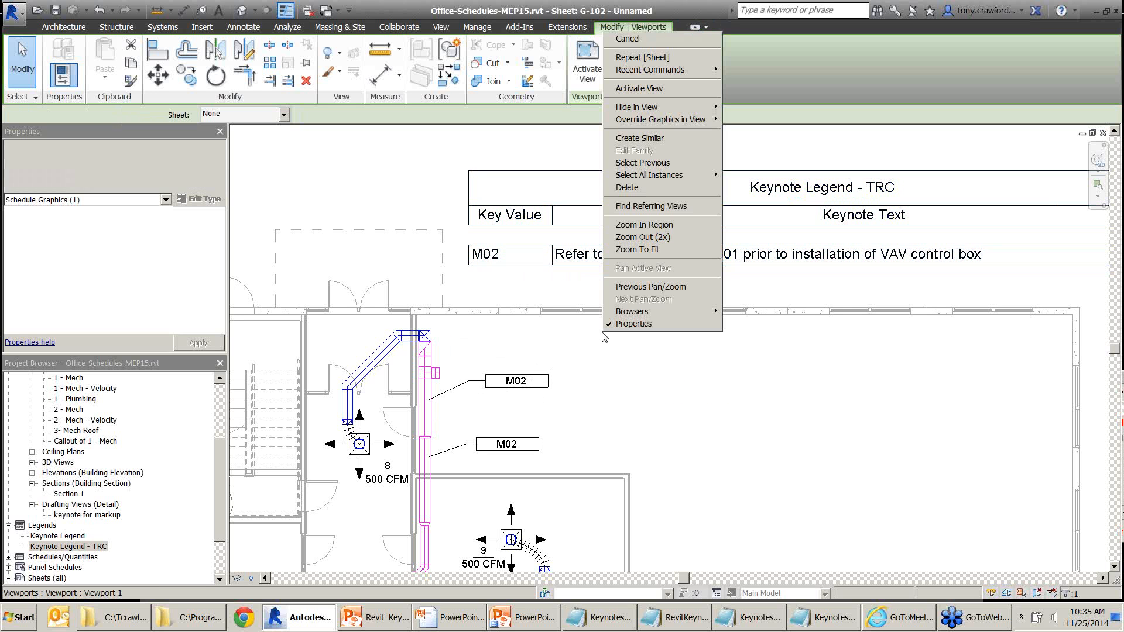
pyautogui.click(673, 88)
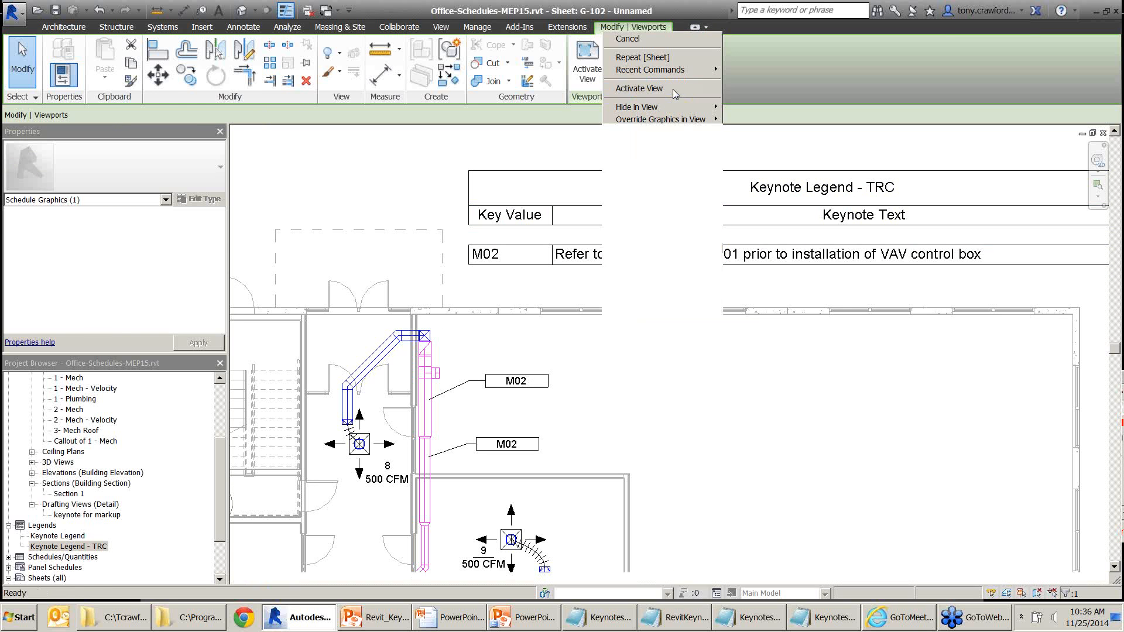
pyautogui.moveTo(610, 388); pyautogui.dragTo(718, 272, button='middle')
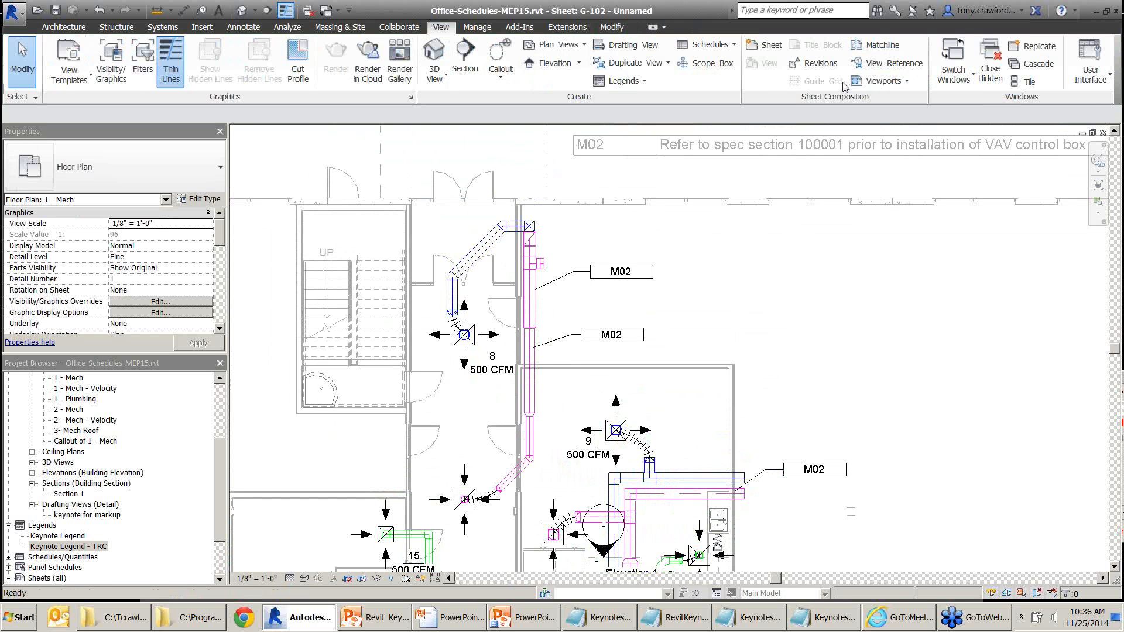
# Place a user keynote tag with a leader at the blue duct beside diffuser 9, just above the lower M02 tag
pyautogui.click(243, 27)
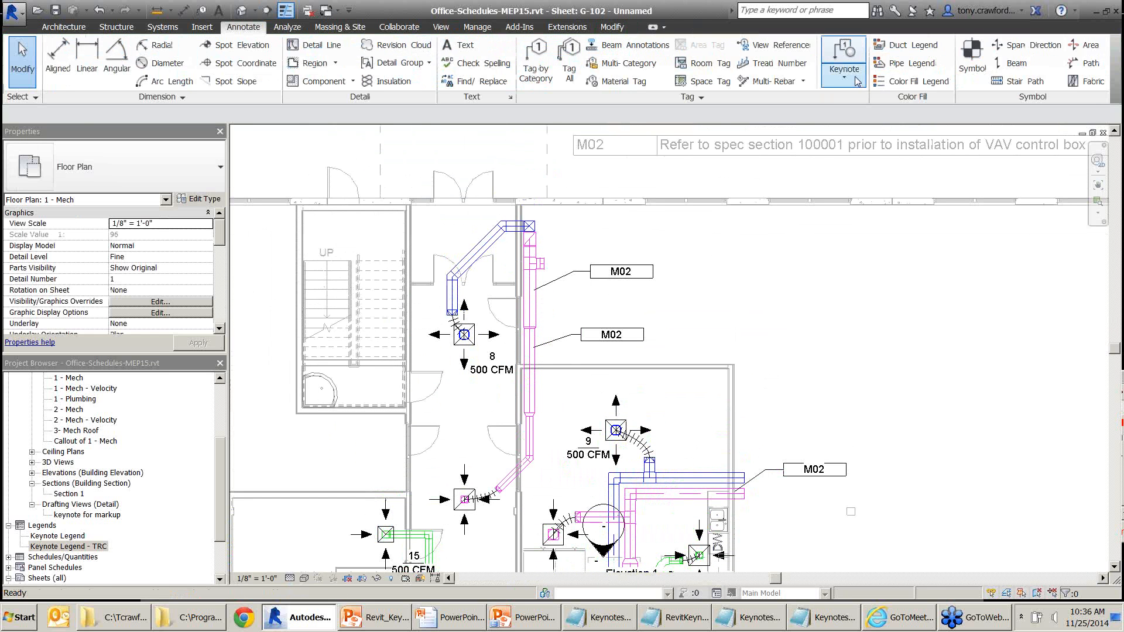
pyautogui.click(844, 75)
pyautogui.click(863, 158)
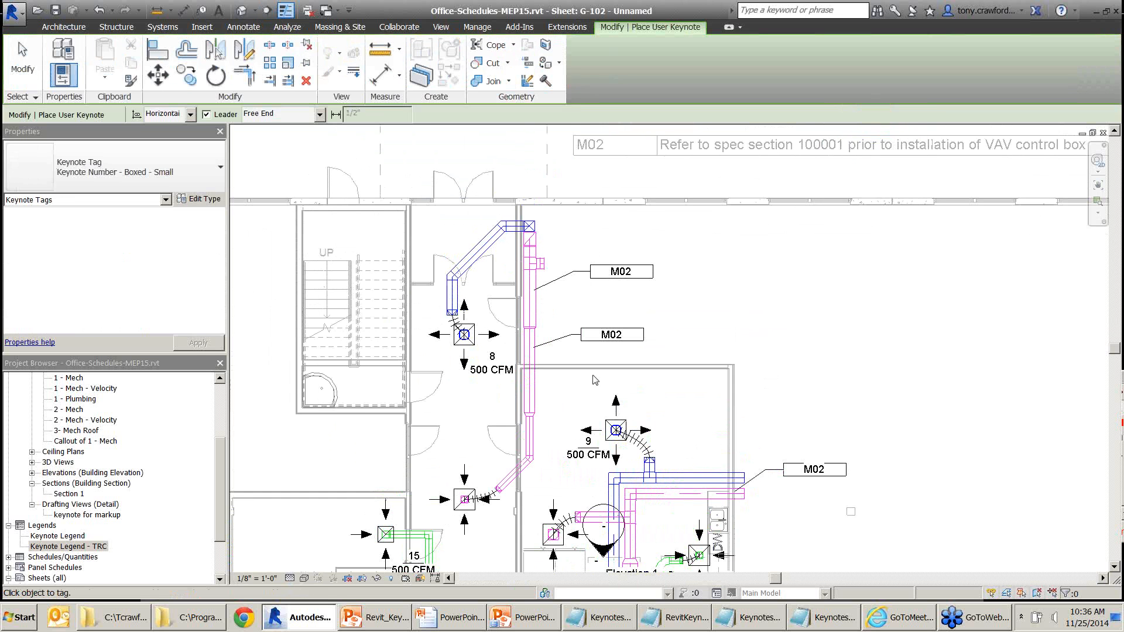
pyautogui.moveTo(586, 221); pyautogui.dragTo(557, 208, button='middle')
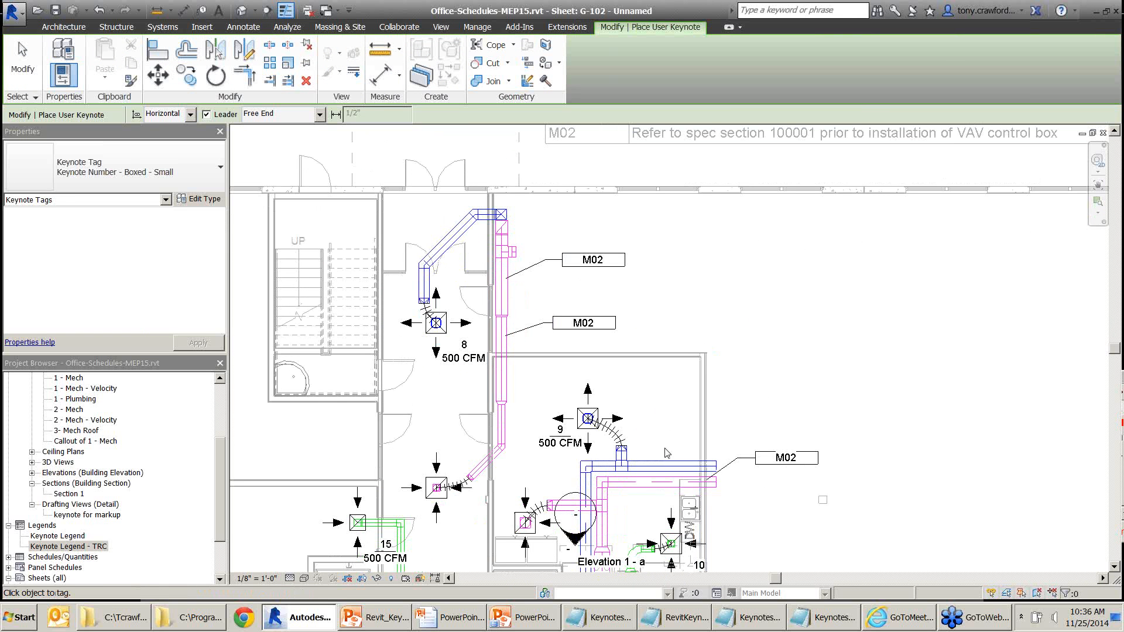
pyautogui.click(664, 458)
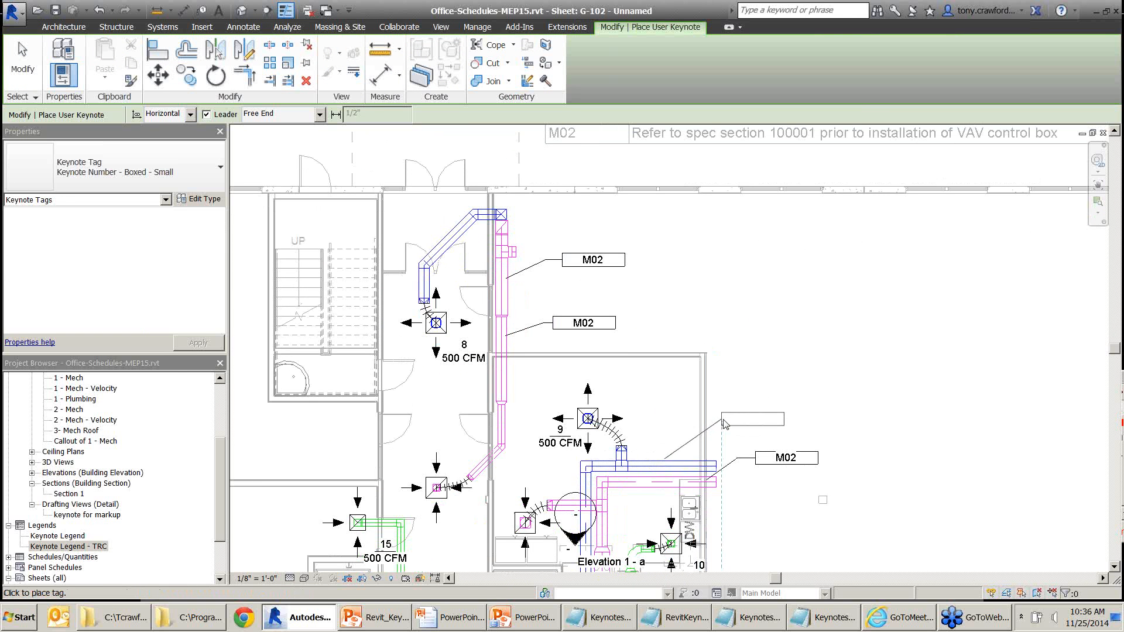
pyautogui.click(732, 419)
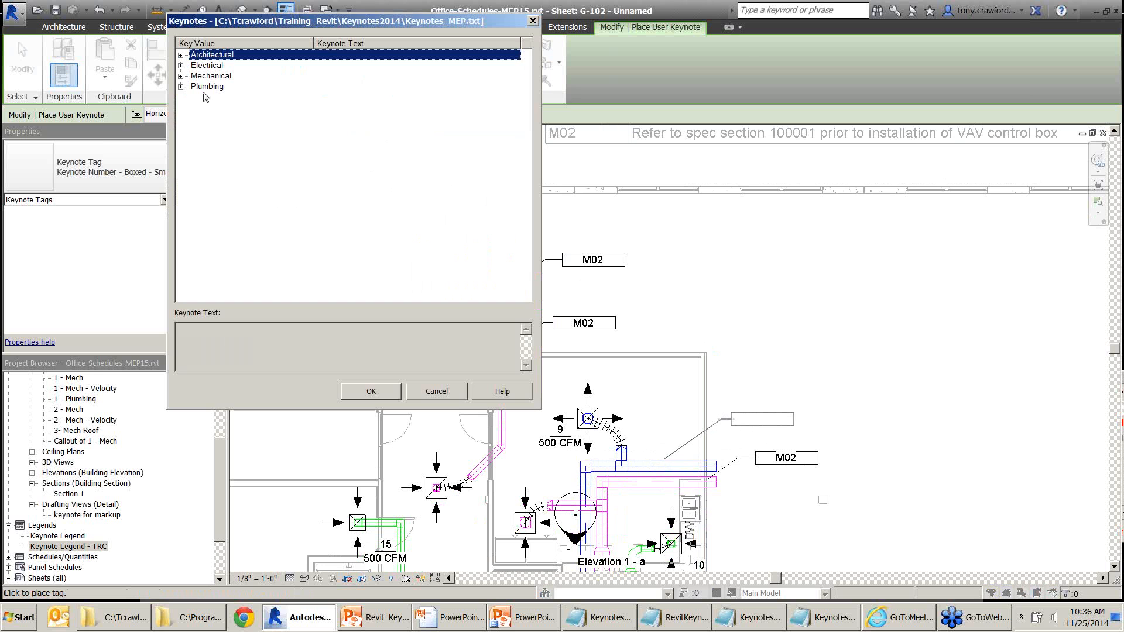
# Assign Plumbing keynote P01, "Install ADA compliant wall-mounted water closet", to the new tag and finish placing keynotes
pyautogui.click(181, 87)
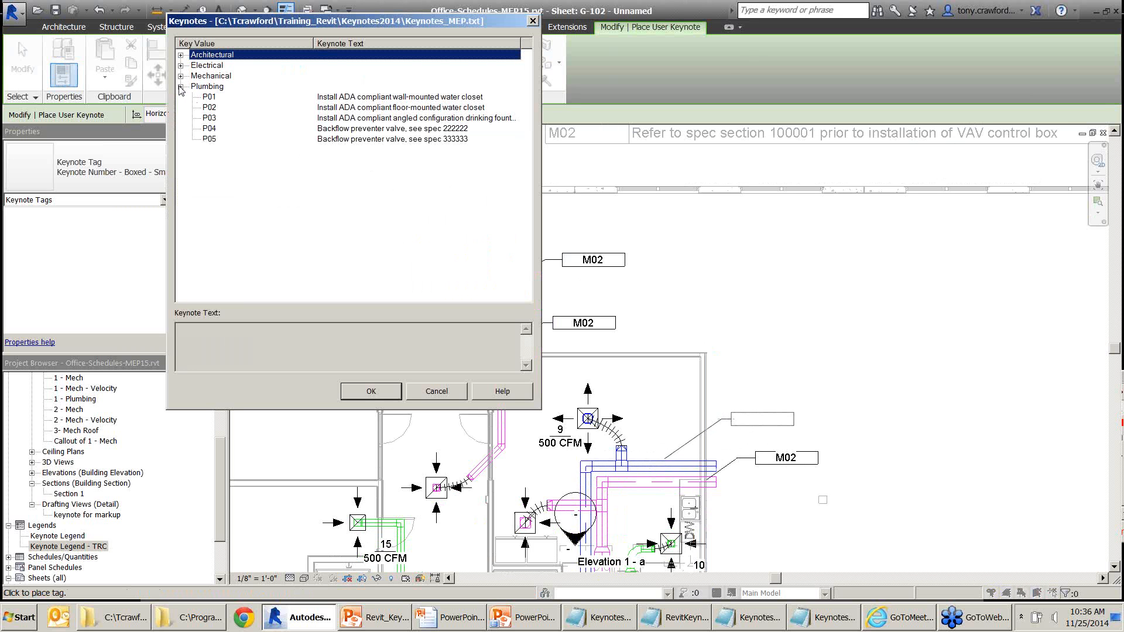
pyautogui.click(181, 55)
pyautogui.click(181, 56)
pyautogui.click(210, 98)
pyautogui.click(371, 391)
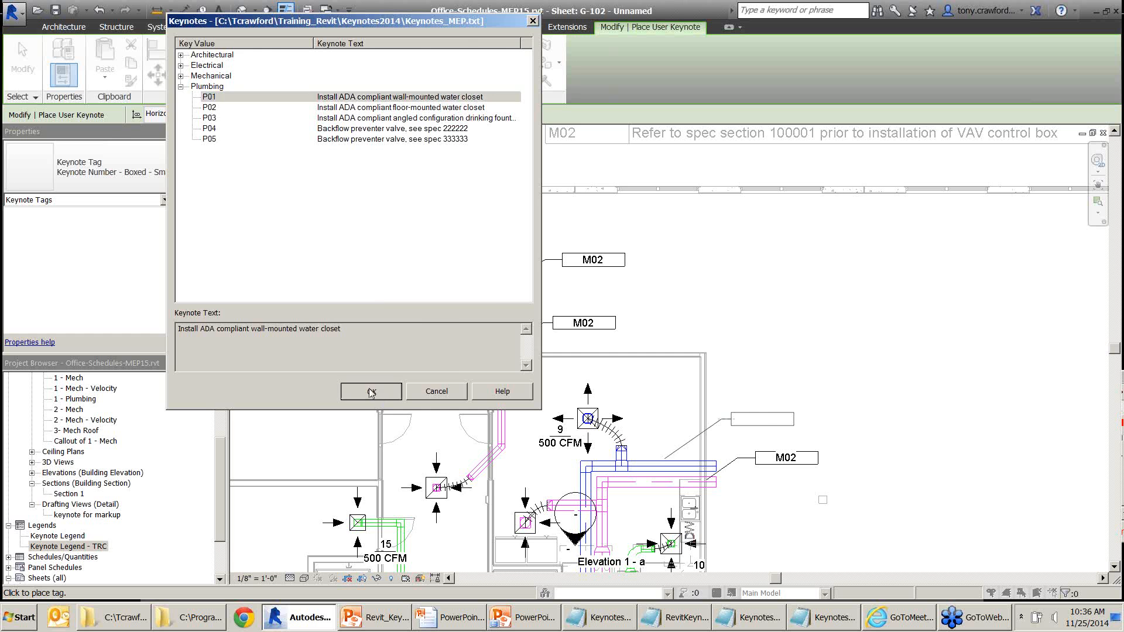
pyautogui.scroll(3, 809, 434)
pyautogui.moveTo(843, 419); pyautogui.dragTo(786, 427, button='middle')
pyautogui.click(722, 422)
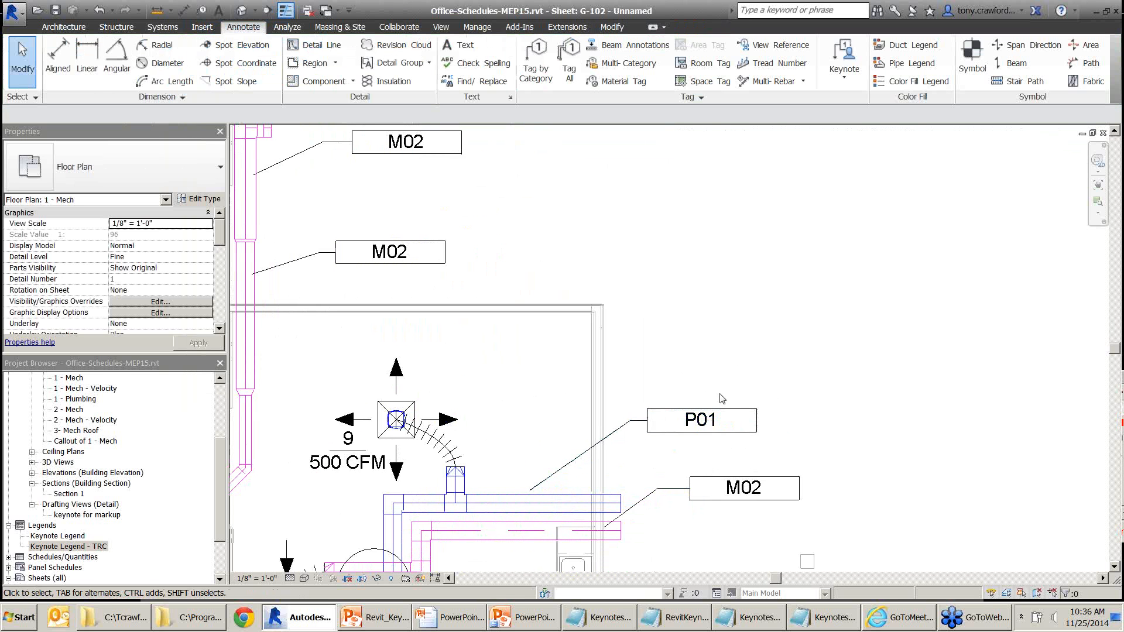
# Deactivate the 1 - Mech view on sheet G-102 and check the keynote legend's rows against the placed tags
pyautogui.scroll(-4, 724, 423)
pyautogui.rightClick(750, 286)
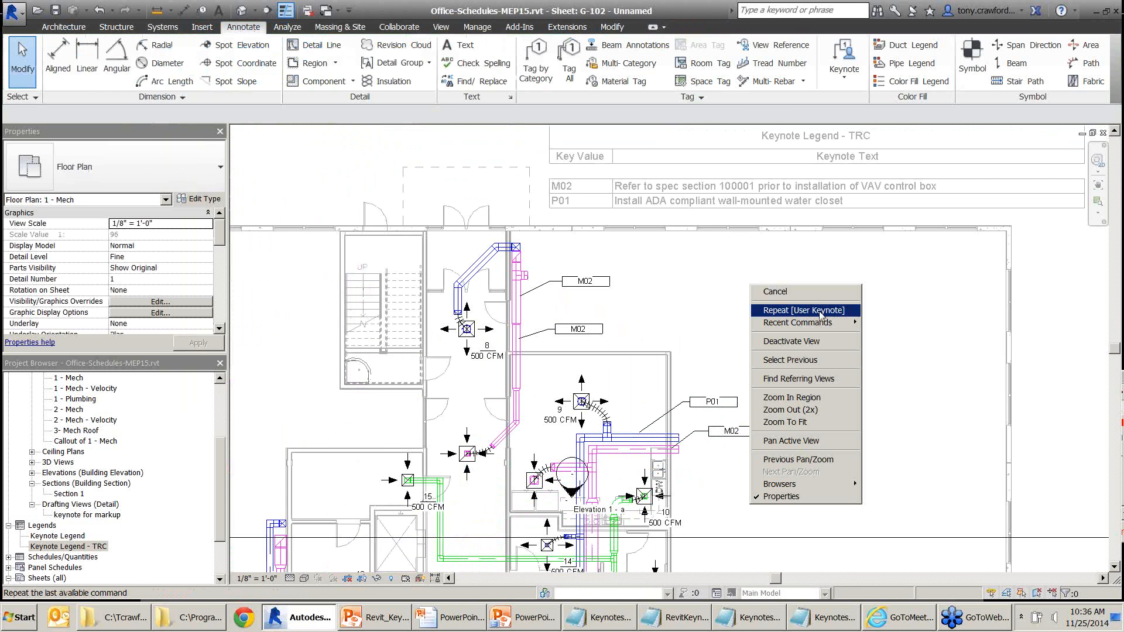
pyautogui.click(825, 342)
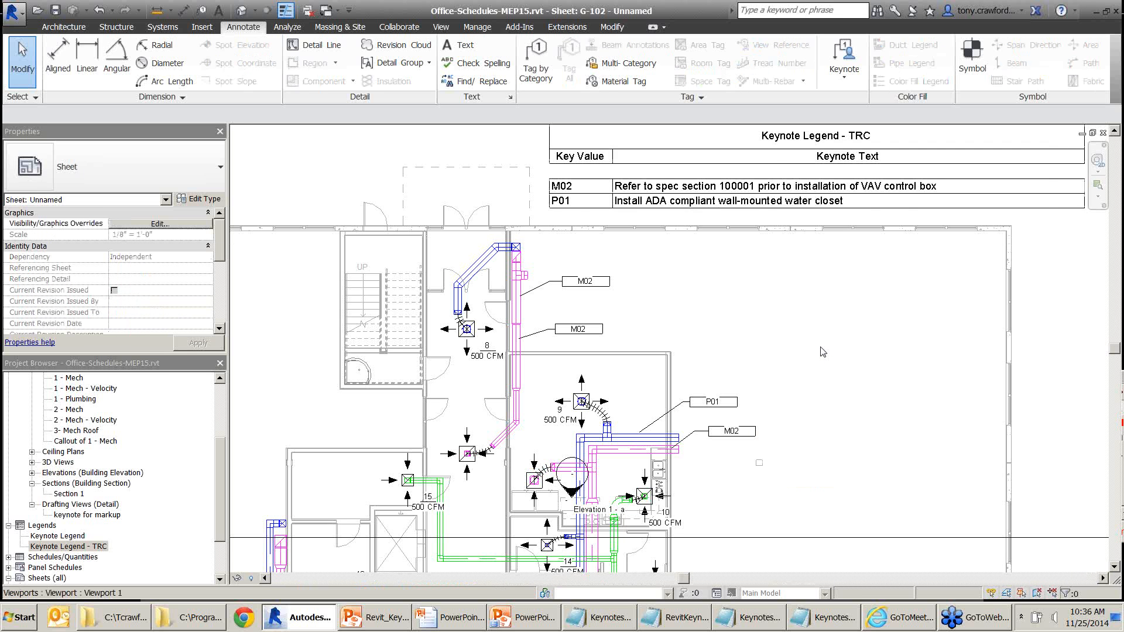
pyautogui.scroll(-4, 825, 345)
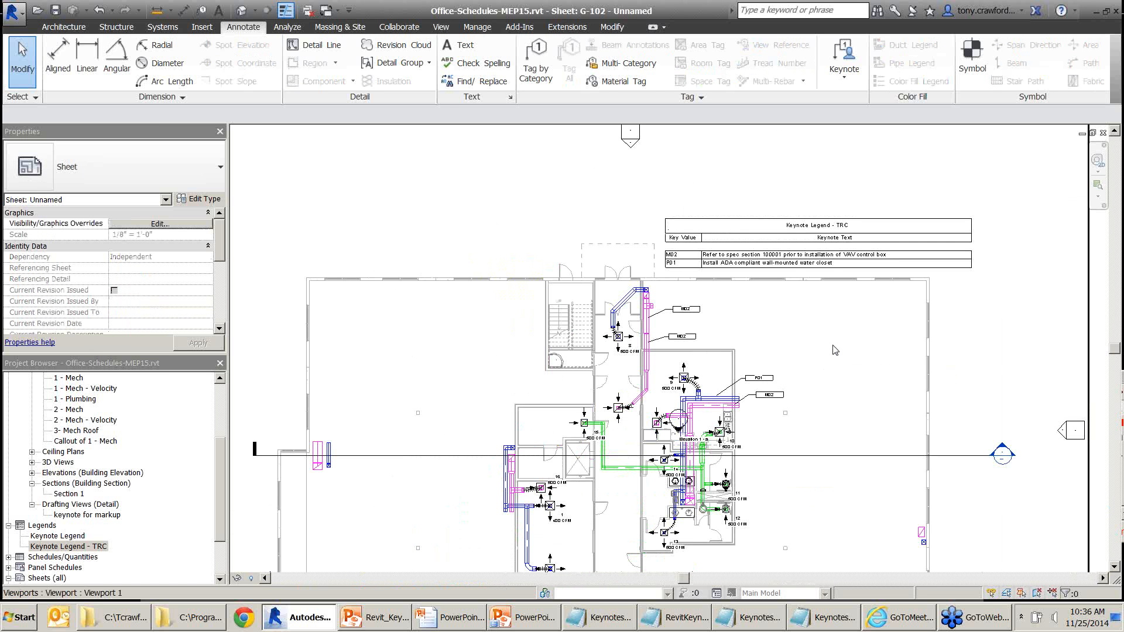
pyautogui.scroll(5, 711, 287)
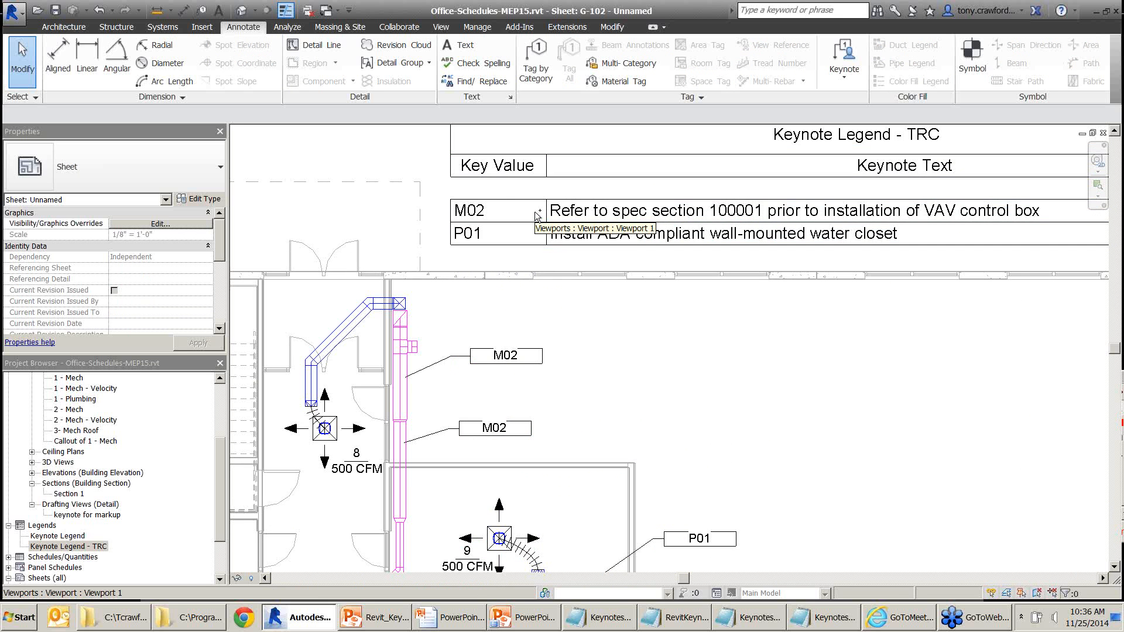
# Switch to sheet G-101 and point an arrow at the A03 row of its keynote legend for comparison
pyautogui.hotkey('ctrl', 'Tab')
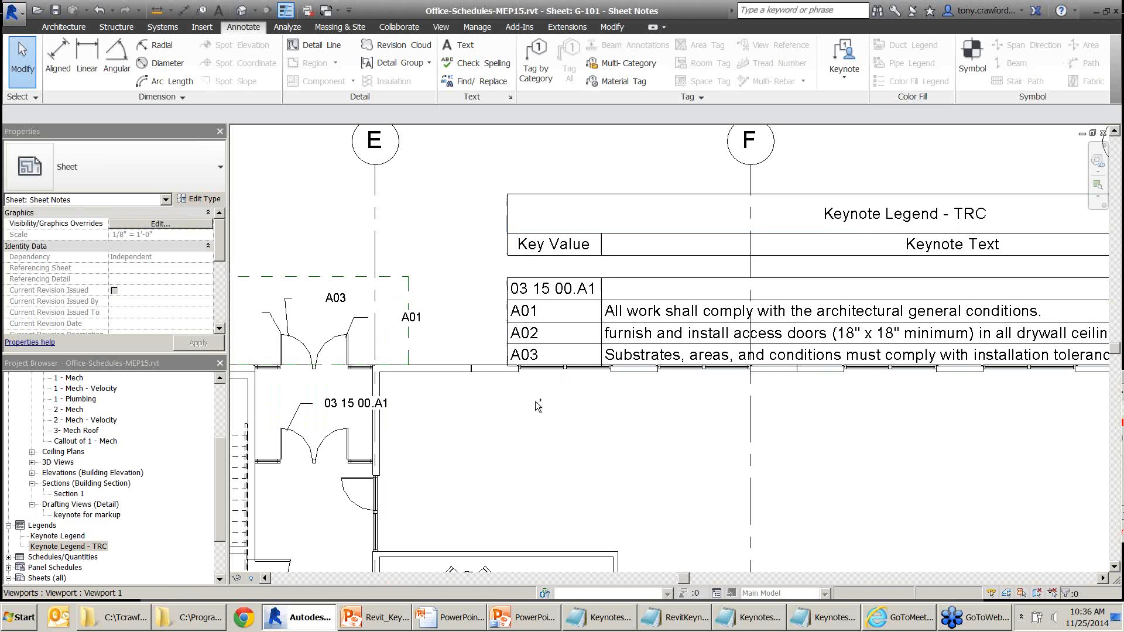
pyautogui.moveTo(484, 430); pyautogui.dragTo(528, 383)
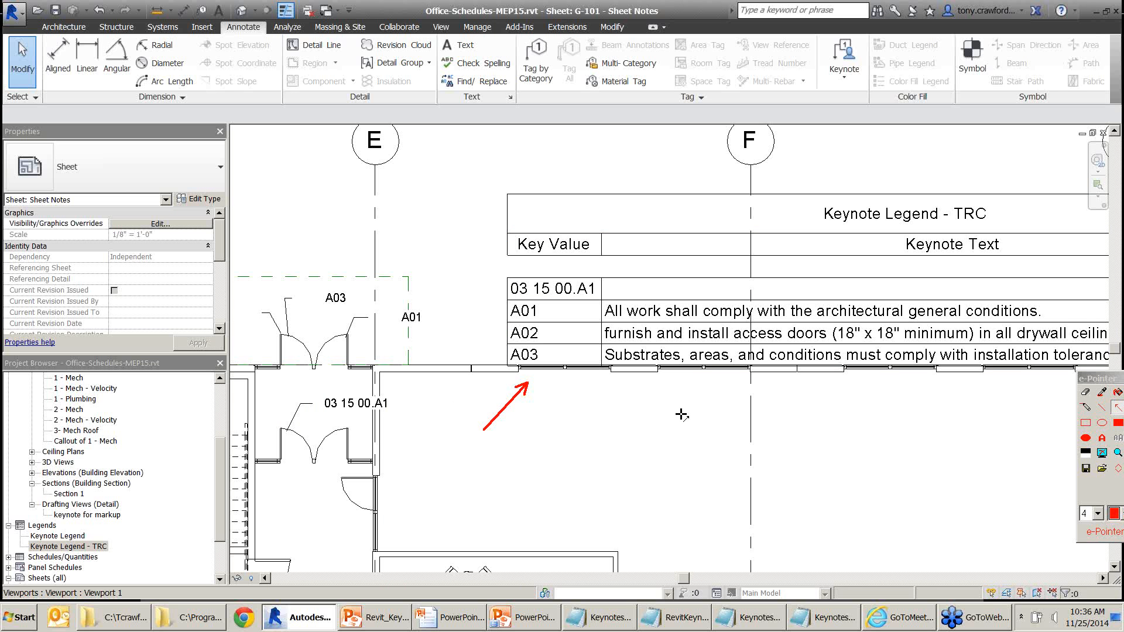
pyautogui.press('Escape')
pyautogui.scroll(-2, 683, 375)
pyautogui.moveTo(828, 368); pyautogui.dragTo(774, 282, button='middle')
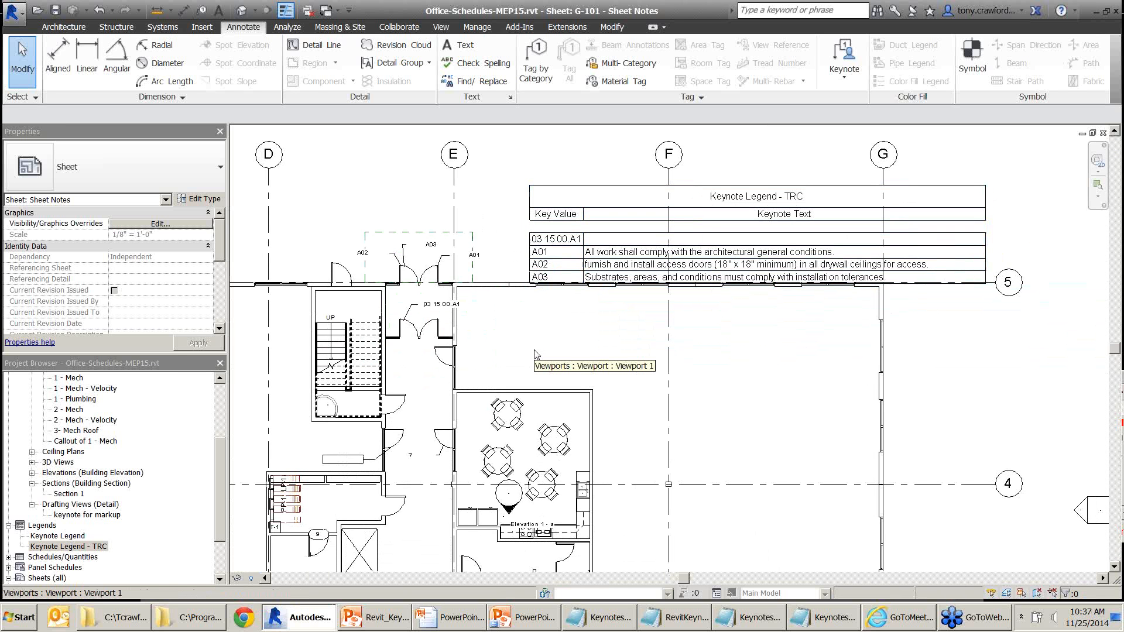
# Move Keynote Legend - TRC on sheet G-101 into the empty area above the floor plan, beside the title block
pyautogui.scroll(-3, 524, 356)
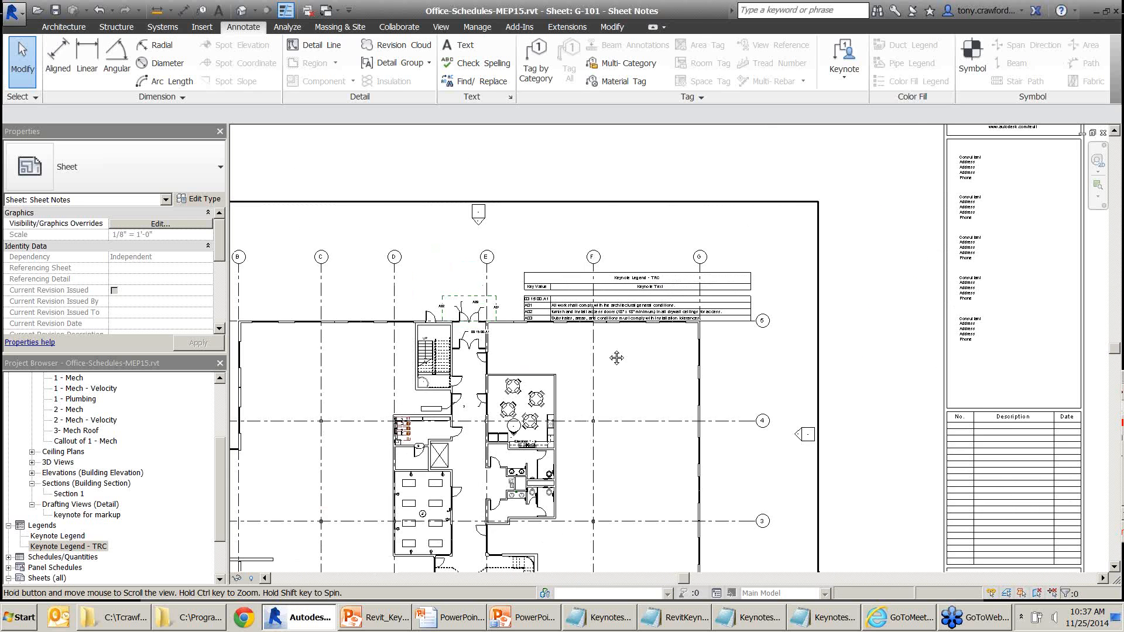
pyautogui.moveTo(616, 357); pyautogui.dragTo(538, 430, button='middle')
pyautogui.click(569, 370)
pyautogui.moveTo(569, 370); pyautogui.dragTo(717, 175)
pyautogui.scroll(-2, 778, 271)
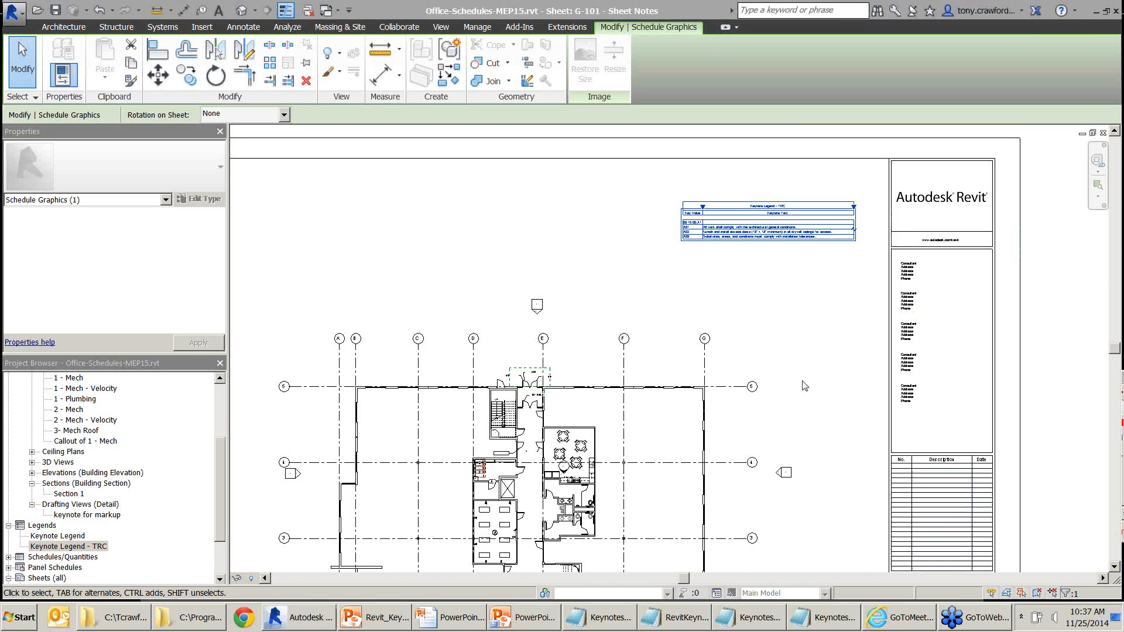
# Review the Filter by sheet option in the filter properties of Keynote Legend - TRC
pyautogui.click(82, 547)
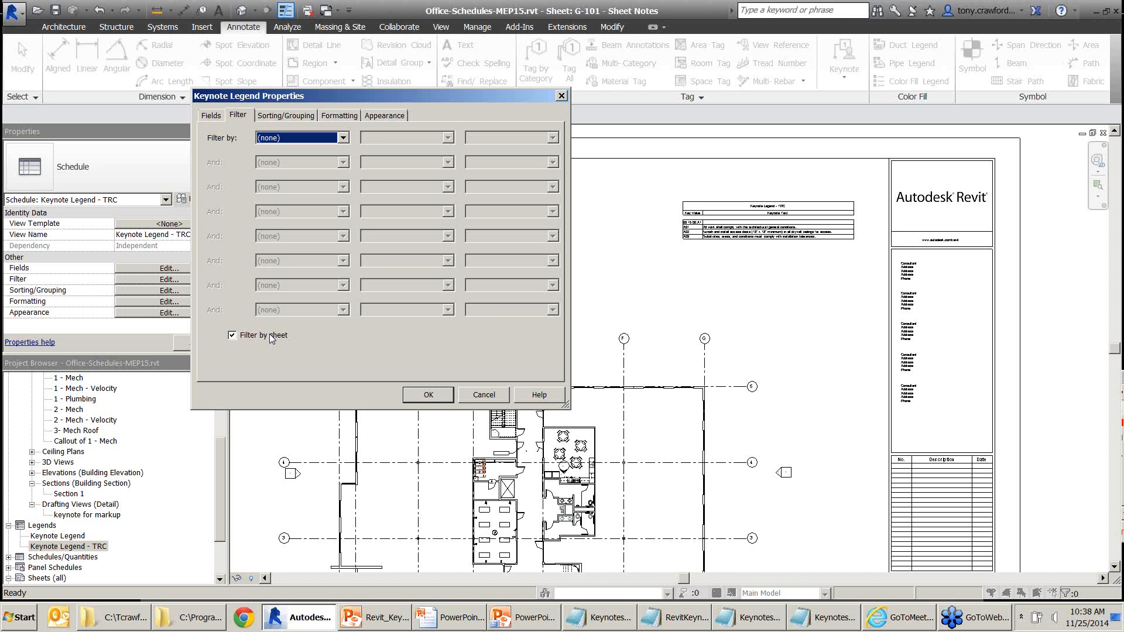
pyautogui.click(424, 396)
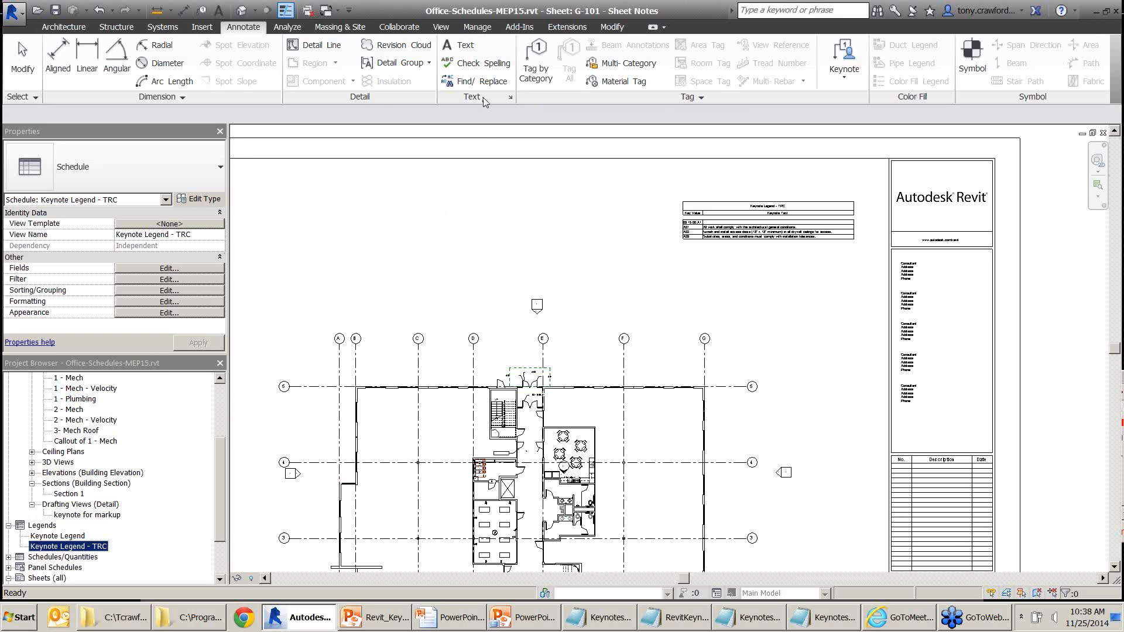
# Review the Keynoting Settings and mark the By sheet and By keynote numbering methods with arrows, then close the settings
pyautogui.click(845, 64)
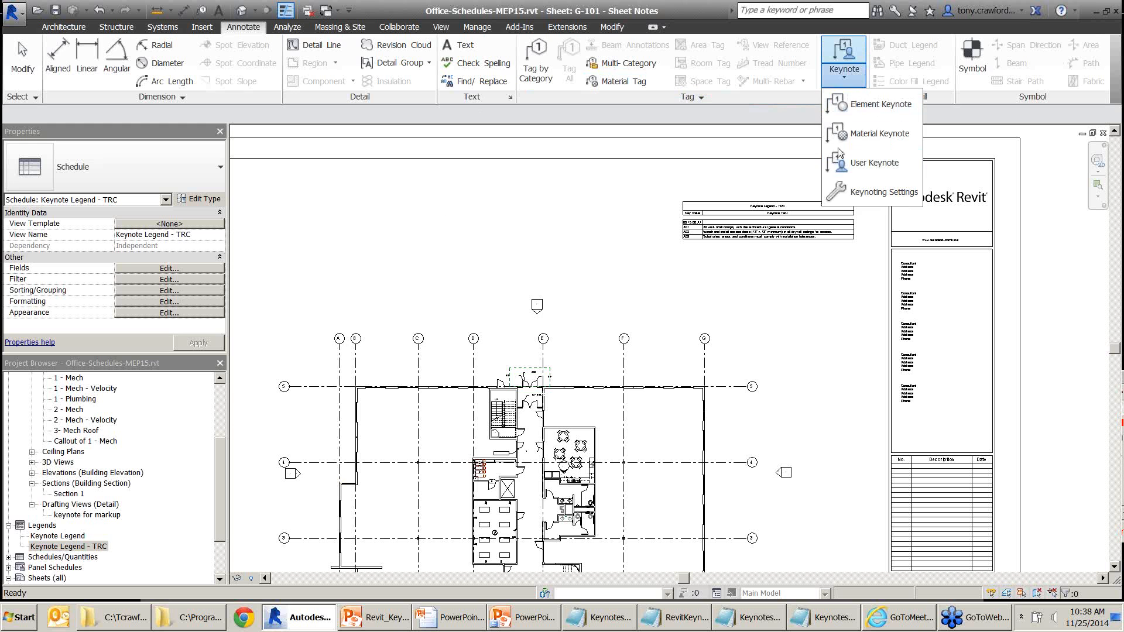
pyautogui.click(845, 201)
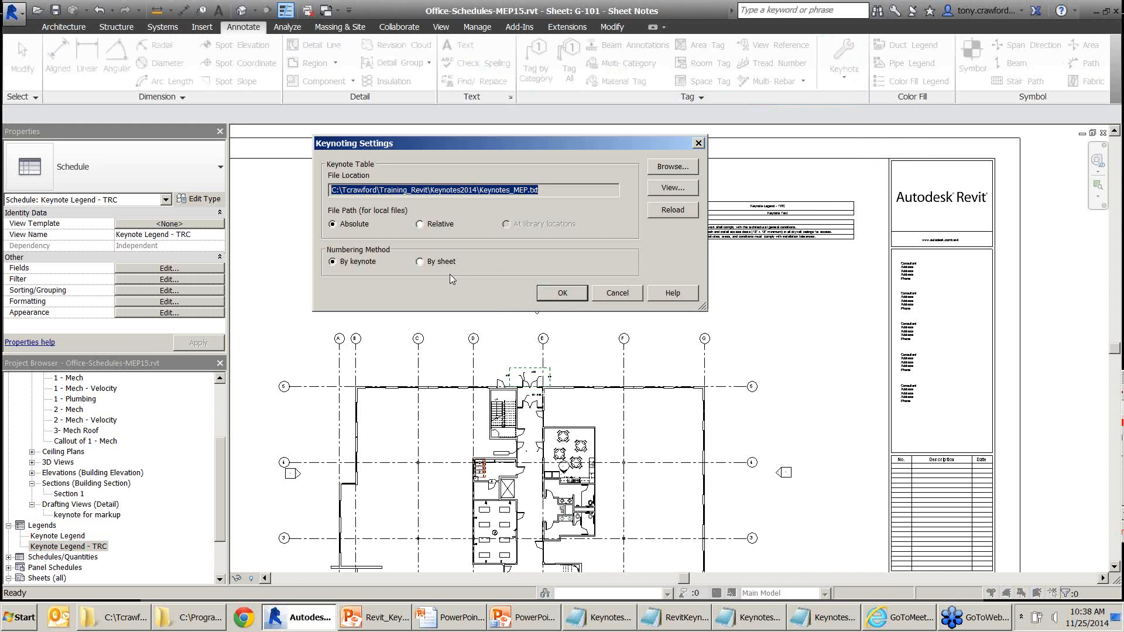
pyautogui.press('F9')
pyautogui.moveTo(491, 315); pyautogui.dragTo(446, 276)
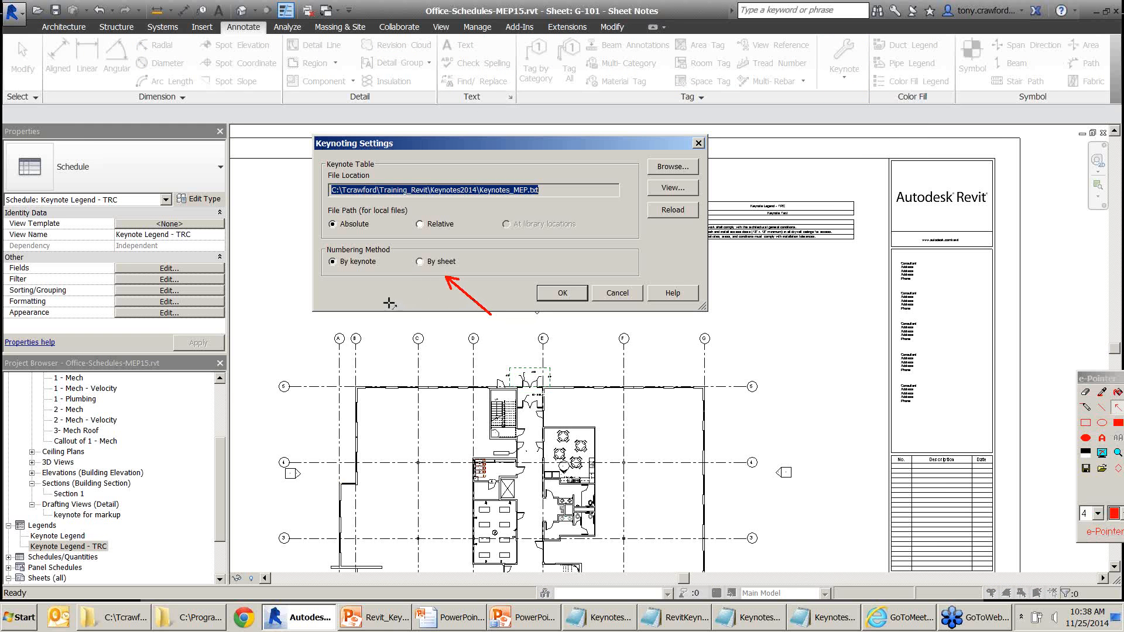
pyautogui.moveTo(391, 304); pyautogui.dragTo(355, 277)
pyautogui.click(584, 293)
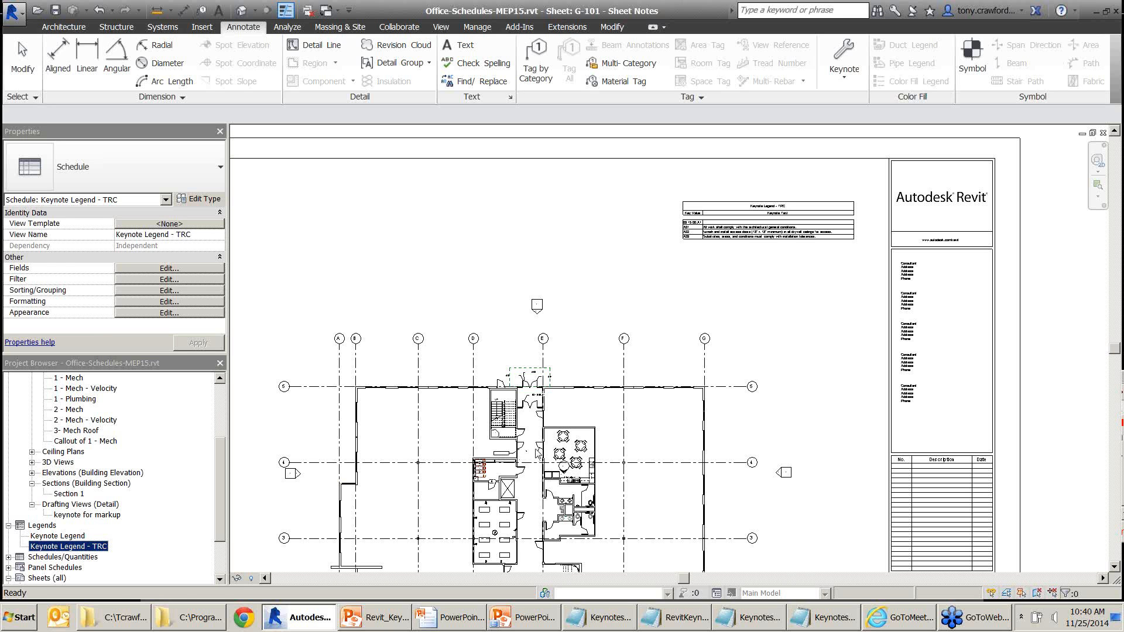
pyautogui.click(790, 340)
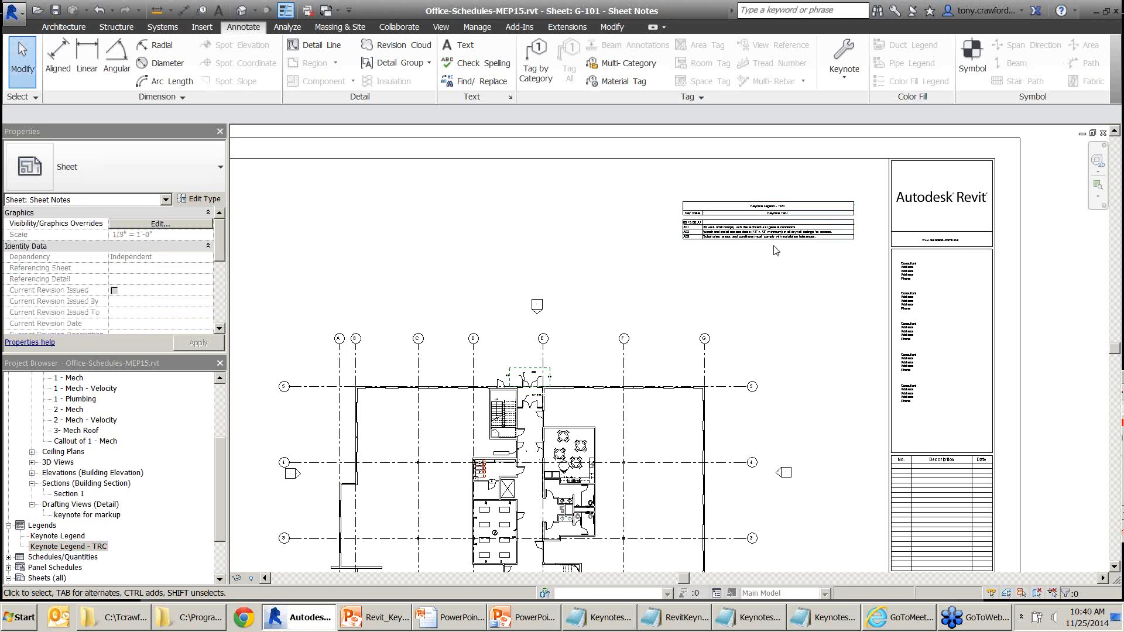
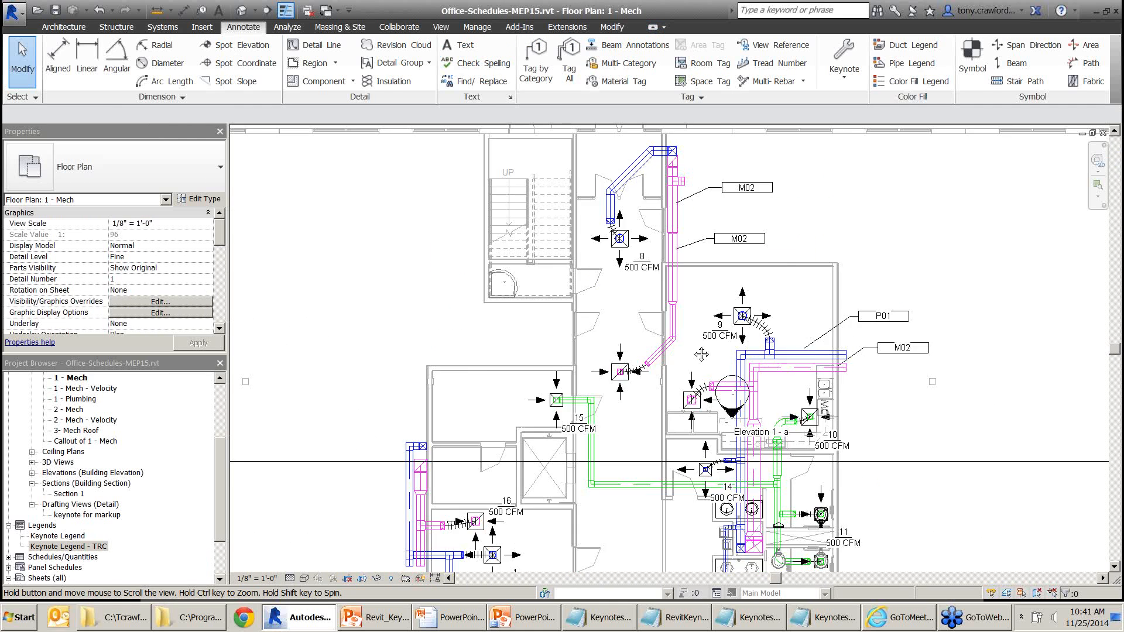
# Select the P01 keynote tag in the 1 - Mech floor plan and point arrows at its box
pyautogui.scroll(5, 858, 411)
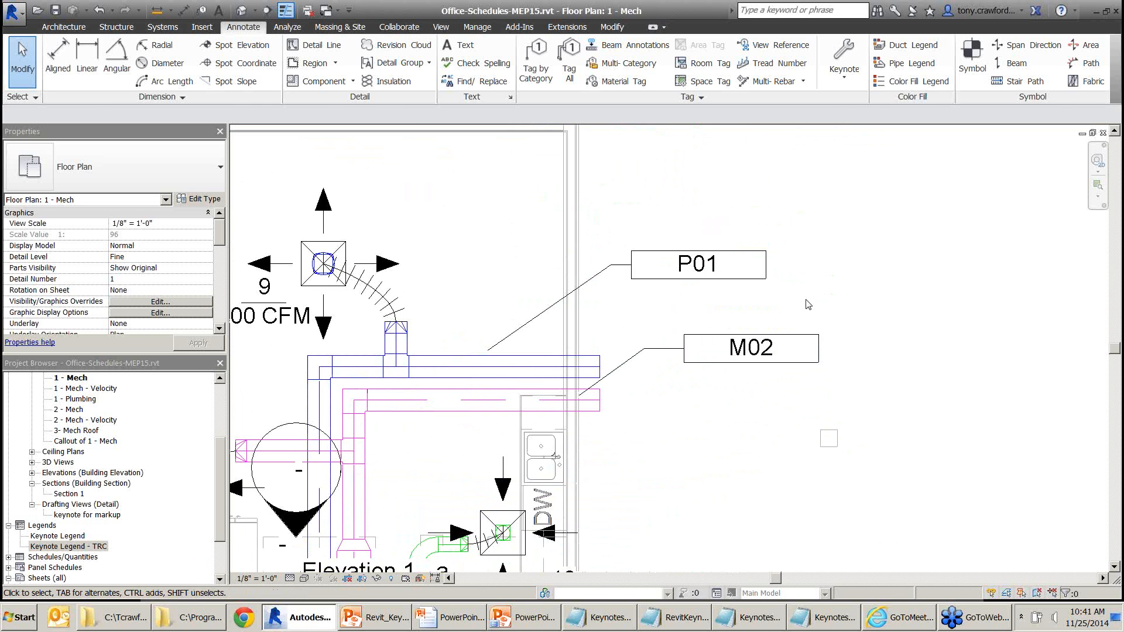
pyautogui.click(742, 281)
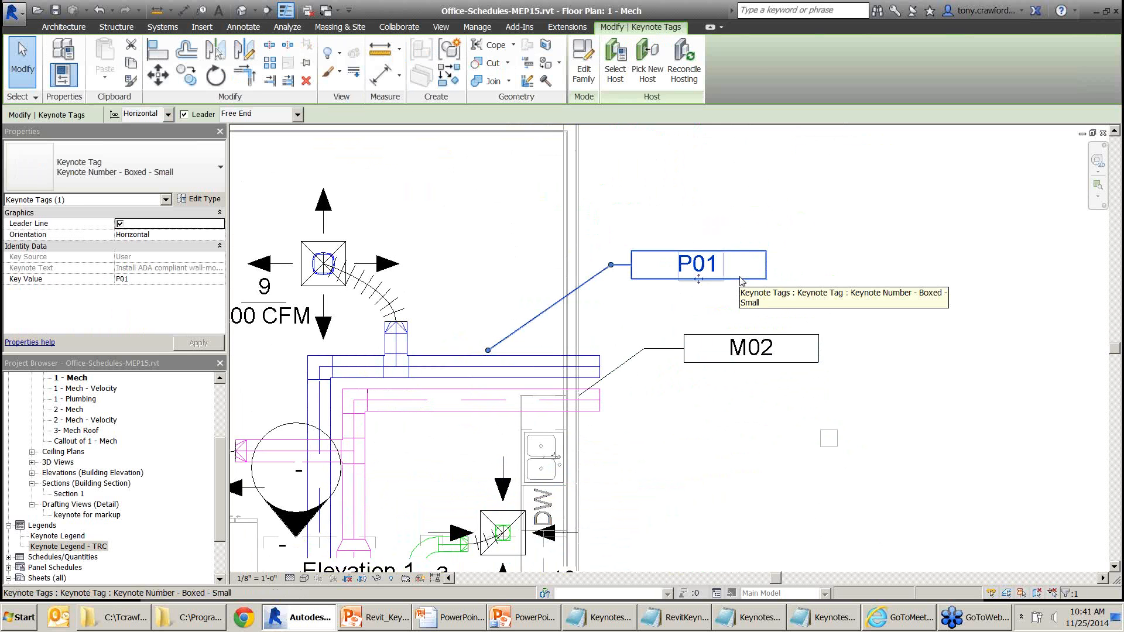
pyautogui.hotkey('ctrl', 'shift', 'p')
pyautogui.moveTo(794, 170); pyautogui.dragTo(737, 234)
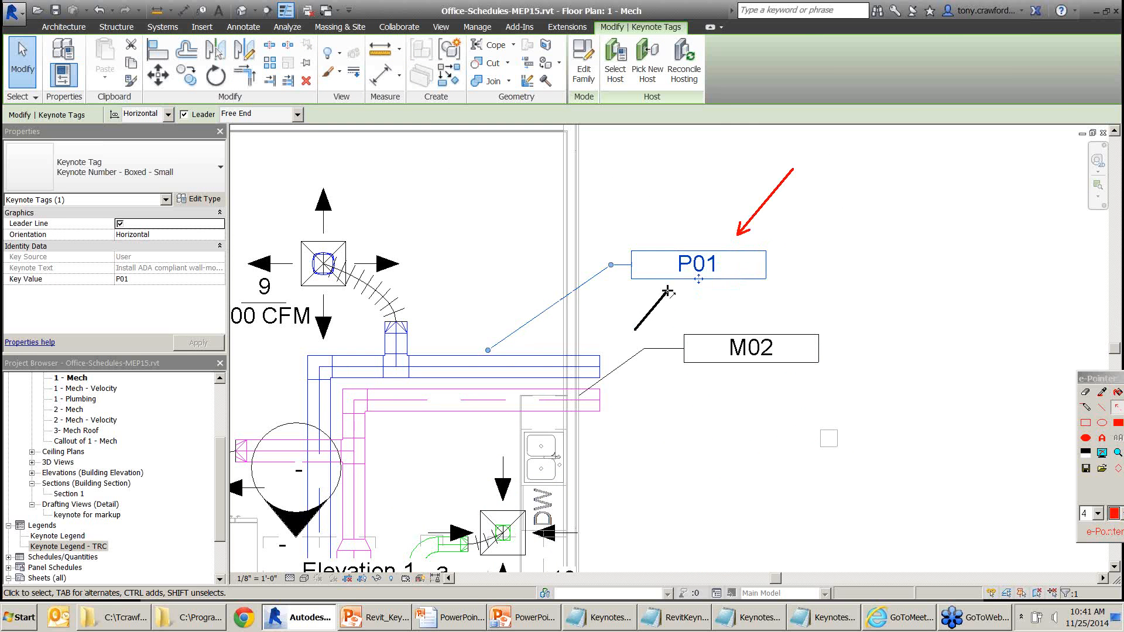
pyautogui.moveTo(668, 291); pyautogui.dragTo(671, 288)
pyautogui.press('Escape')
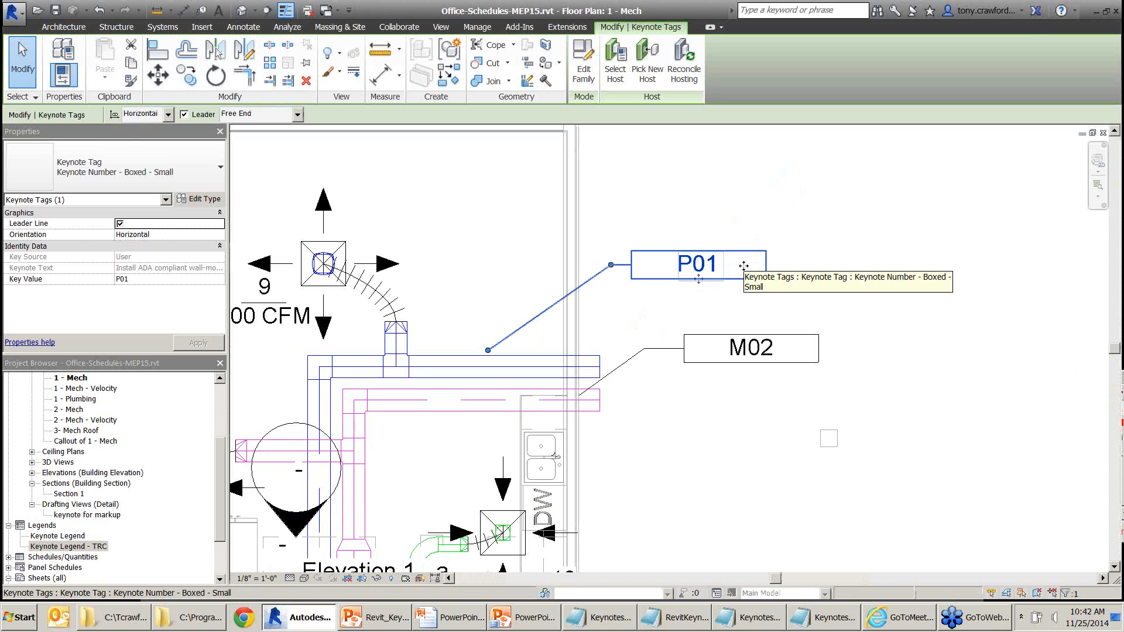
# Inspect the type properties of the P01 keynote tag, including its box size, and leave them without changes
pyautogui.scroll(2, 698, 265)
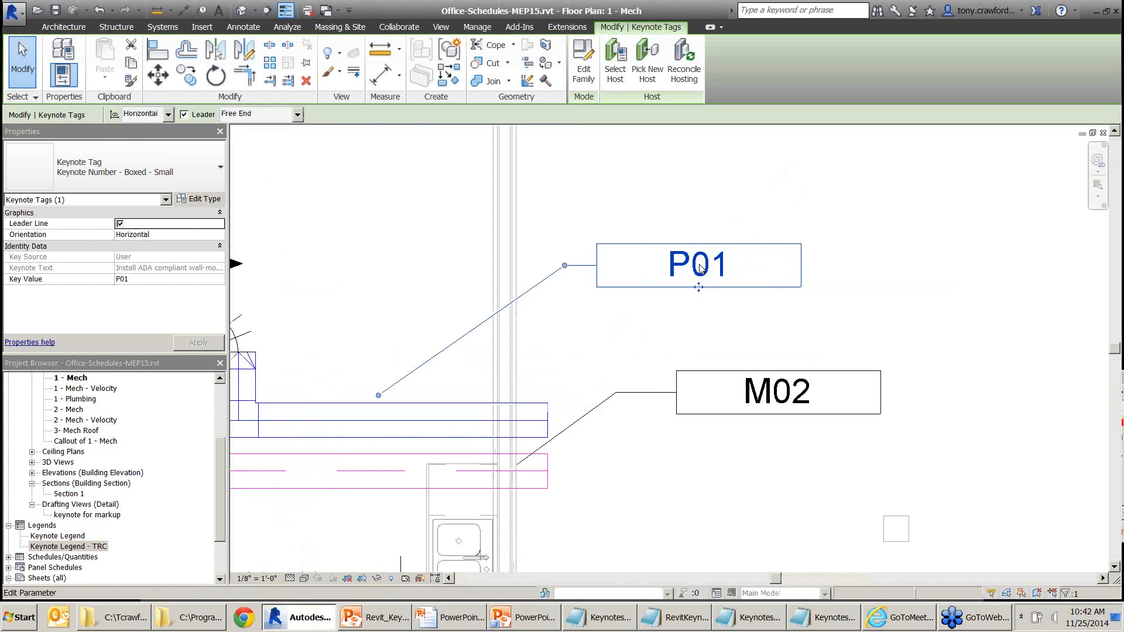
pyautogui.moveTo(700, 267); pyautogui.dragTo(752, 287, button='middle')
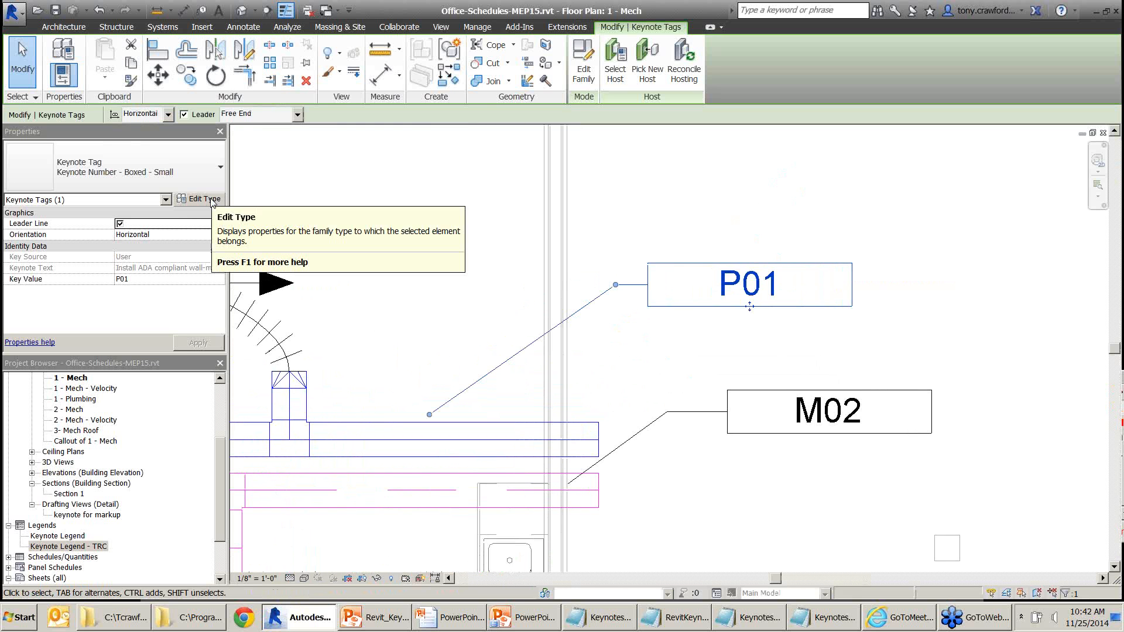
pyautogui.click(211, 200)
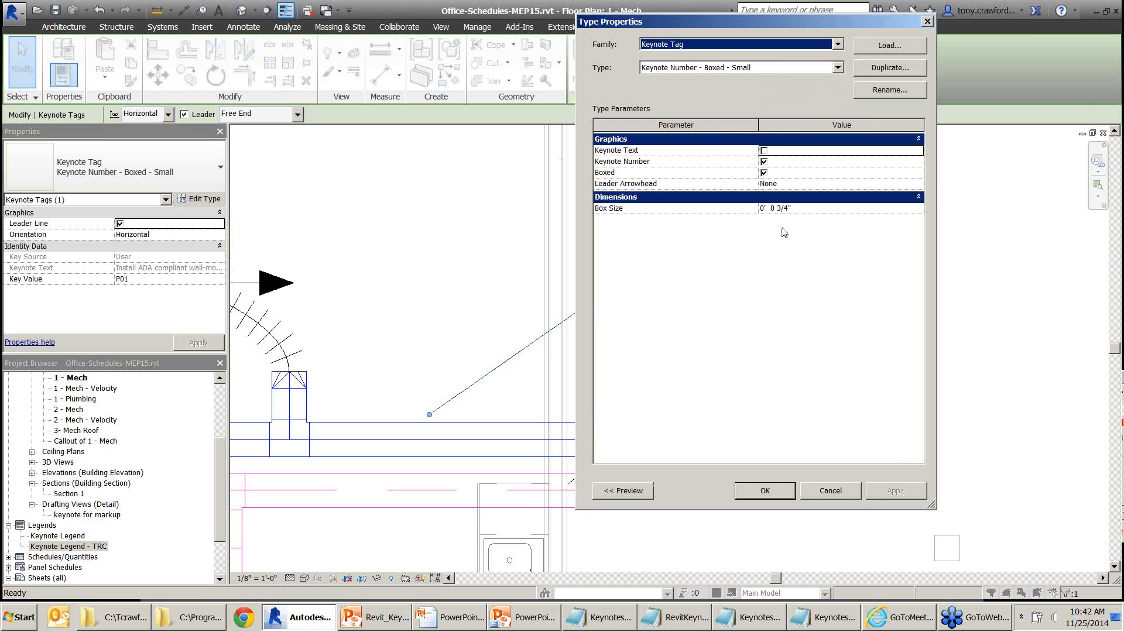
pyautogui.click(830, 491)
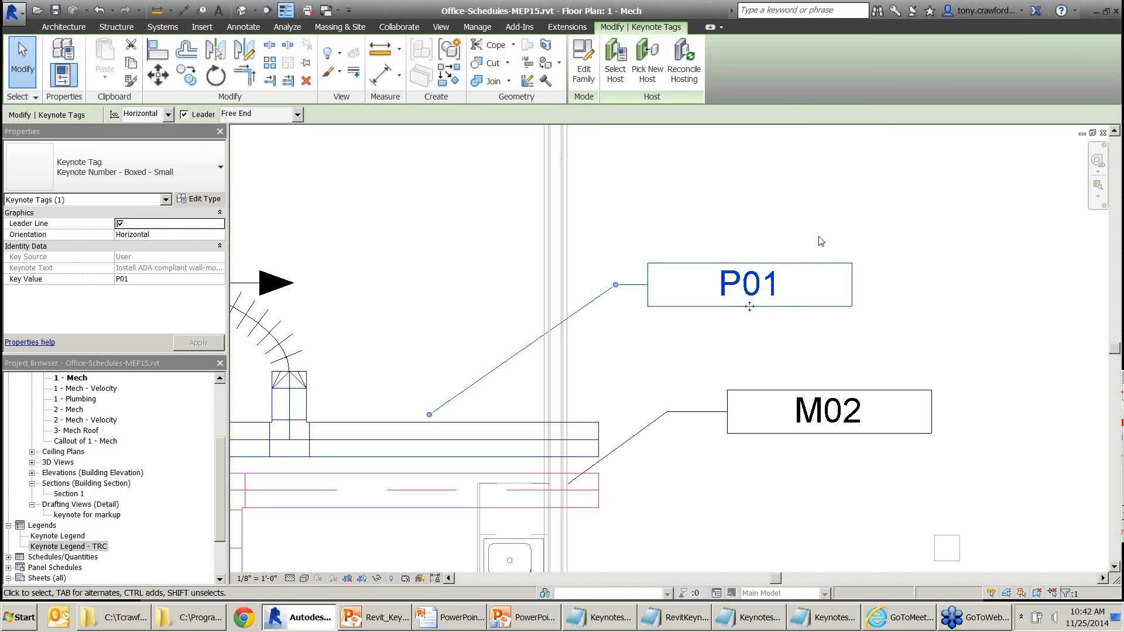
# Mark the P01 tag's box and the Edit Family command with arrows
pyautogui.moveTo(892, 195); pyautogui.dragTo(828, 259)
pyautogui.moveTo(666, 378); pyautogui.dragTo(732, 320)
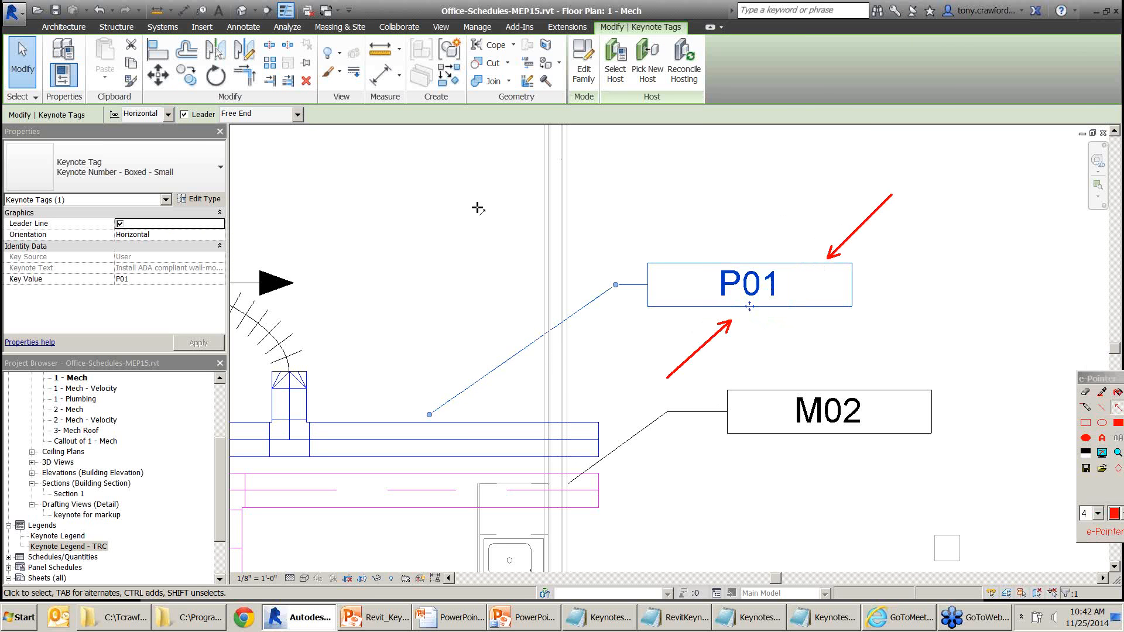
pyautogui.moveTo(478, 207)
pyautogui.mouseDown()
pyautogui.moveTo(588, 112)
pyautogui.moveTo(585, 86)
pyautogui.mouseUp()
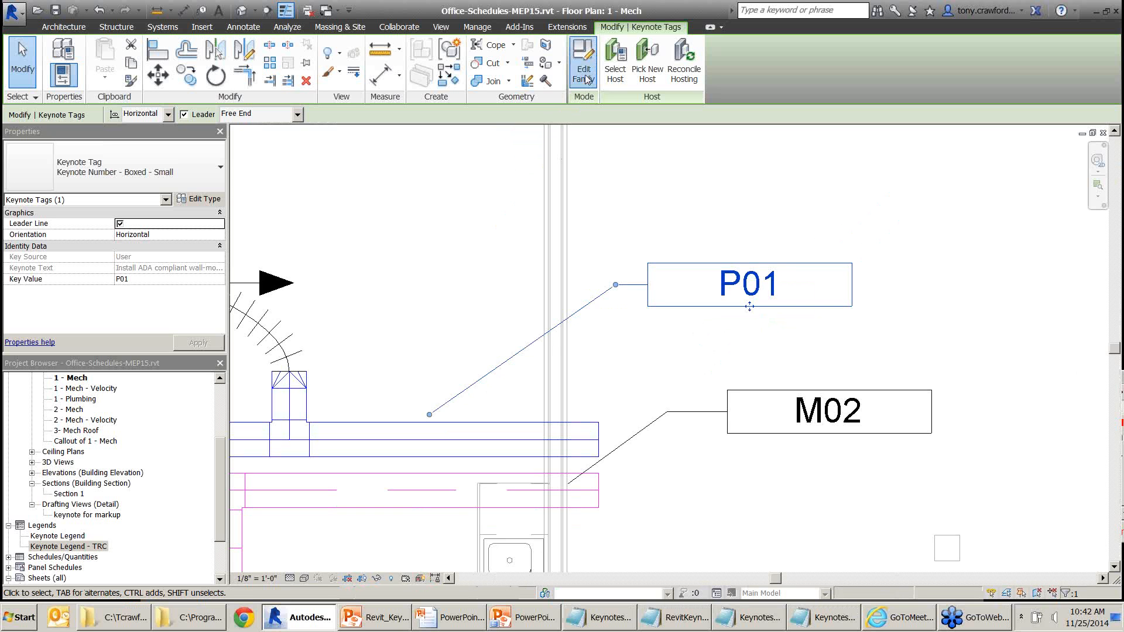
# Open the P01 keynote tag's family for editing and select the whole chain of lines forming its box
pyautogui.click(584, 73)
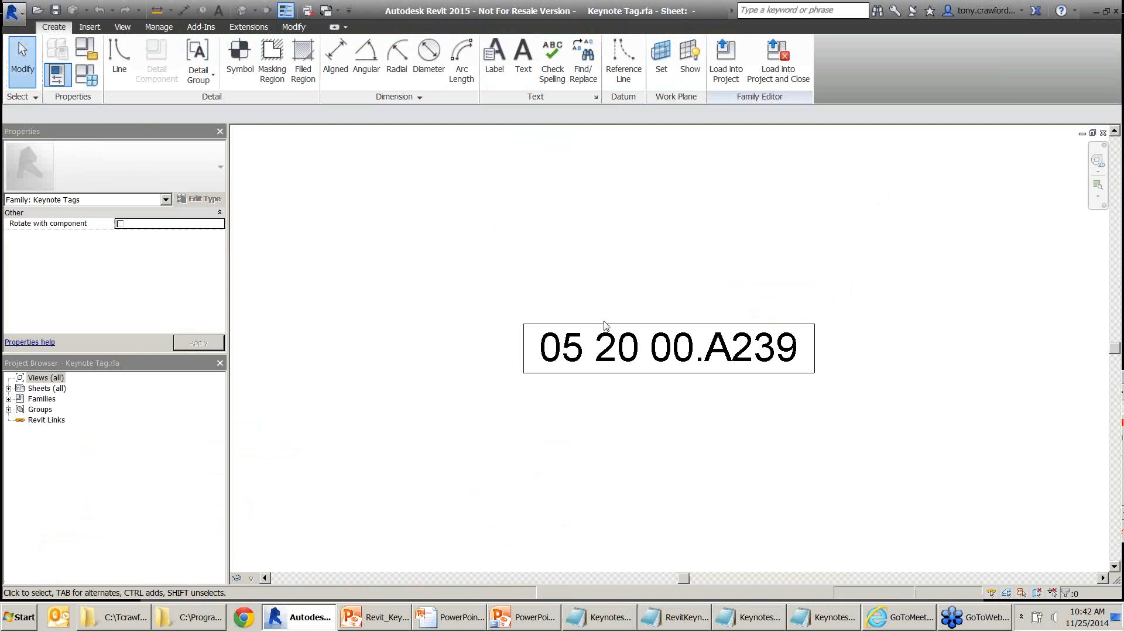
pyautogui.press('Tab')
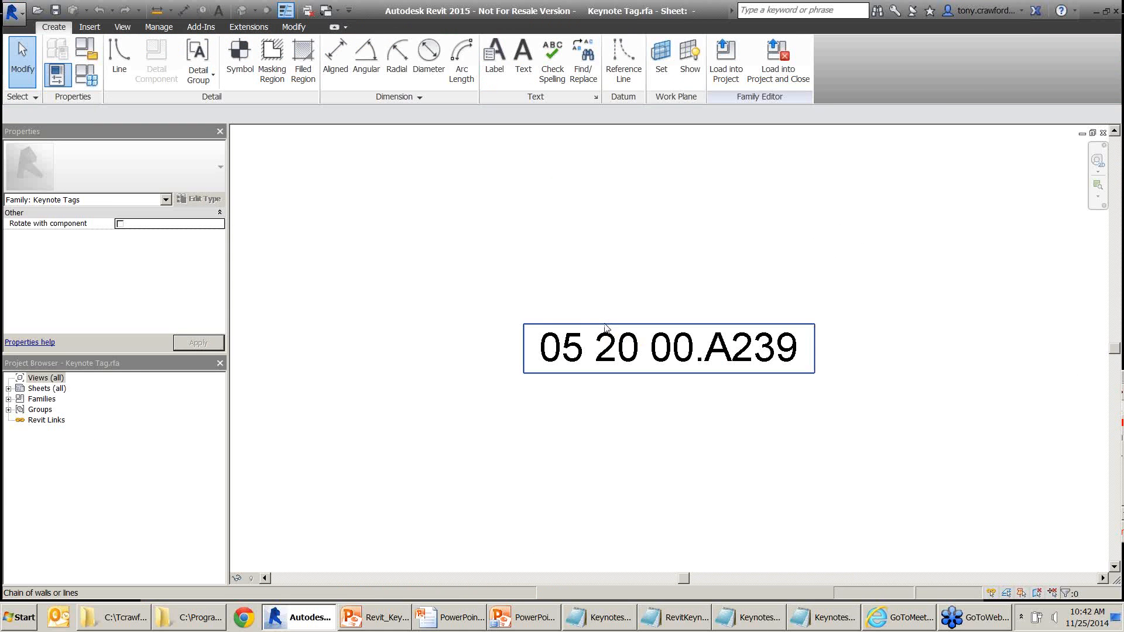
pyautogui.click(606, 328)
pyautogui.scroll(2, 606, 329)
pyautogui.moveTo(647, 364); pyautogui.dragTo(600, 277, button='middle')
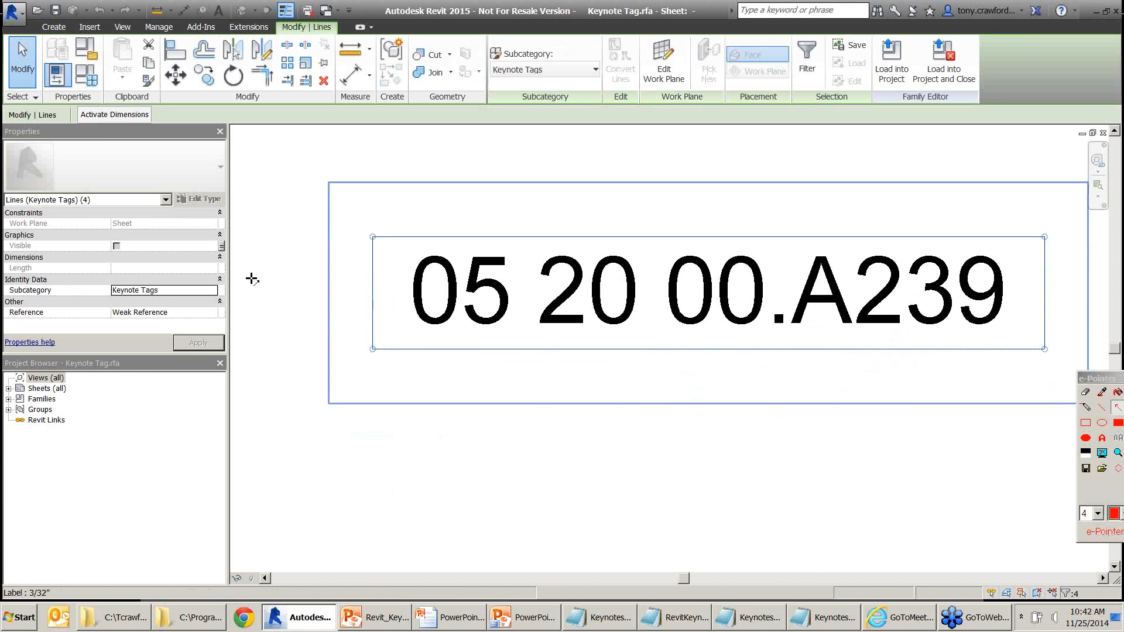
# Point arrows at the Lines (Keynote Tags) entry in the box lines' properties, and clear the arrows
pyautogui.moveTo(263, 328); pyautogui.dragTo(106, 204)
pyautogui.moveTo(3, 156); pyautogui.dragTo(59, 199)
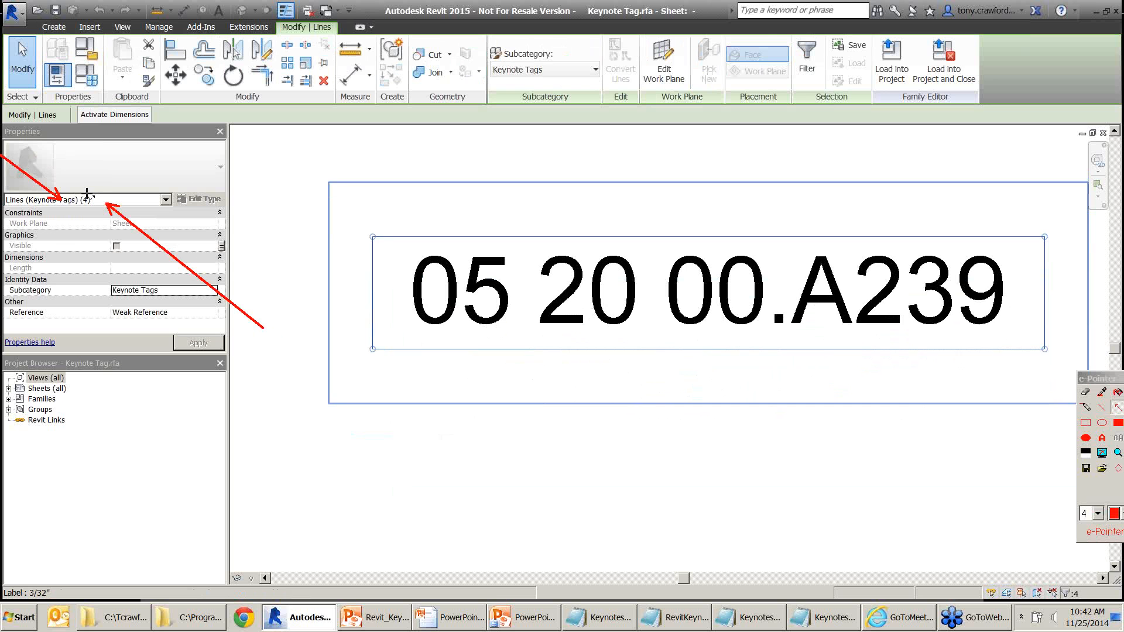
pyautogui.press('Escape')
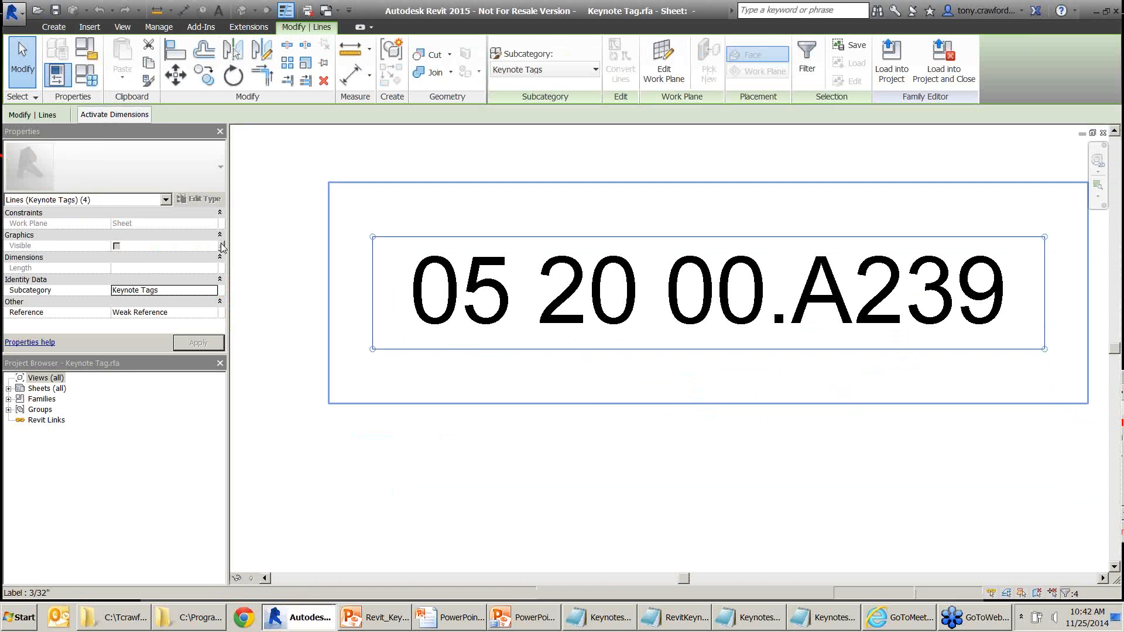
# Point out the box lines' Visible property and set its associated family parameter to <none>
pyautogui.moveTo(69, 215); pyautogui.dragTo(106, 241)
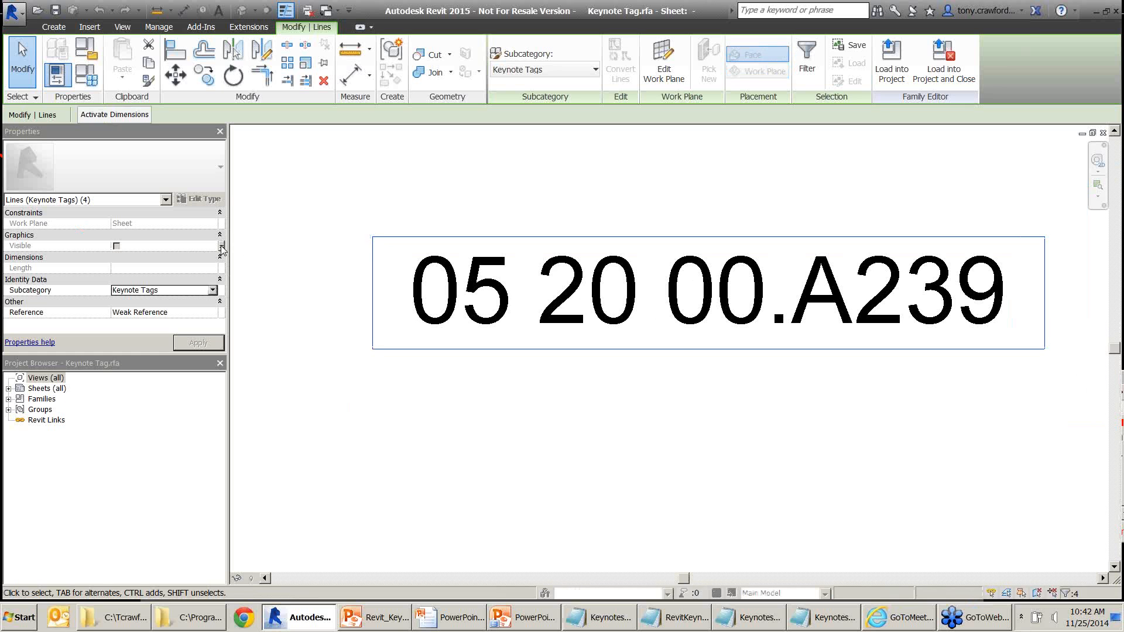
pyautogui.click(222, 246)
pyautogui.click(470, 251)
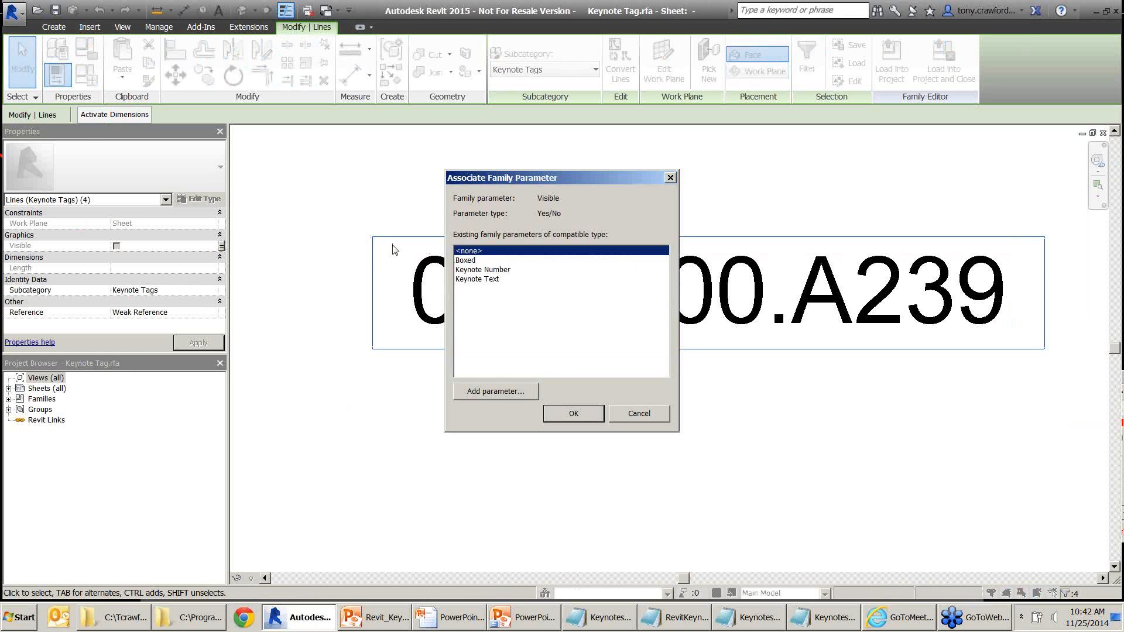
pyautogui.click(574, 413)
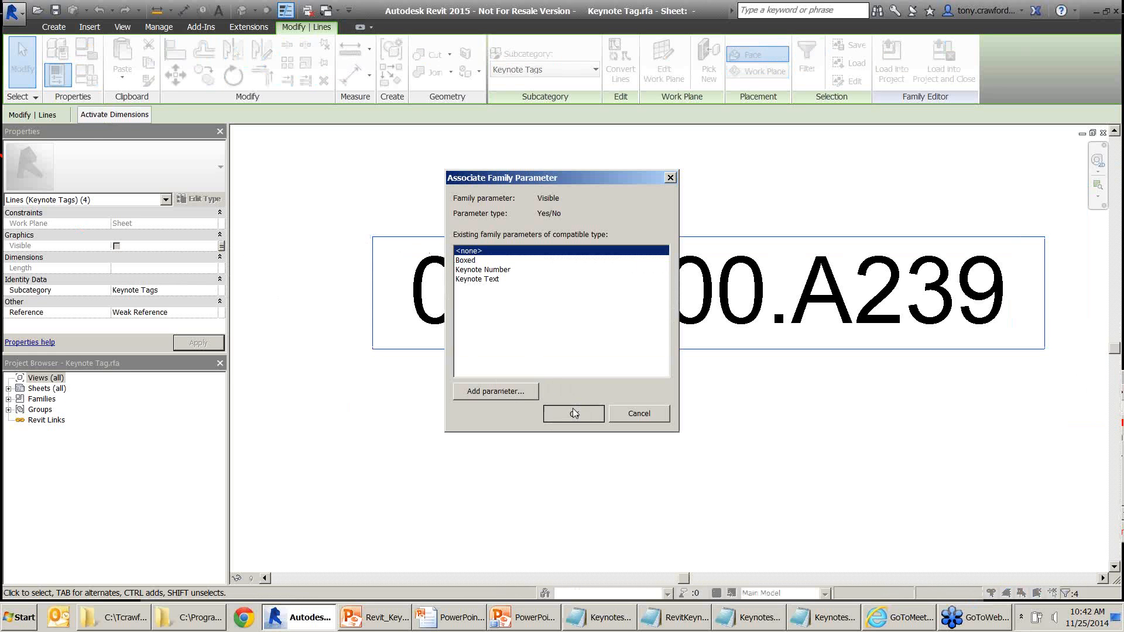
# Turn on the box lines' Visible property and mark it with an arrow
pyautogui.click(125, 249)
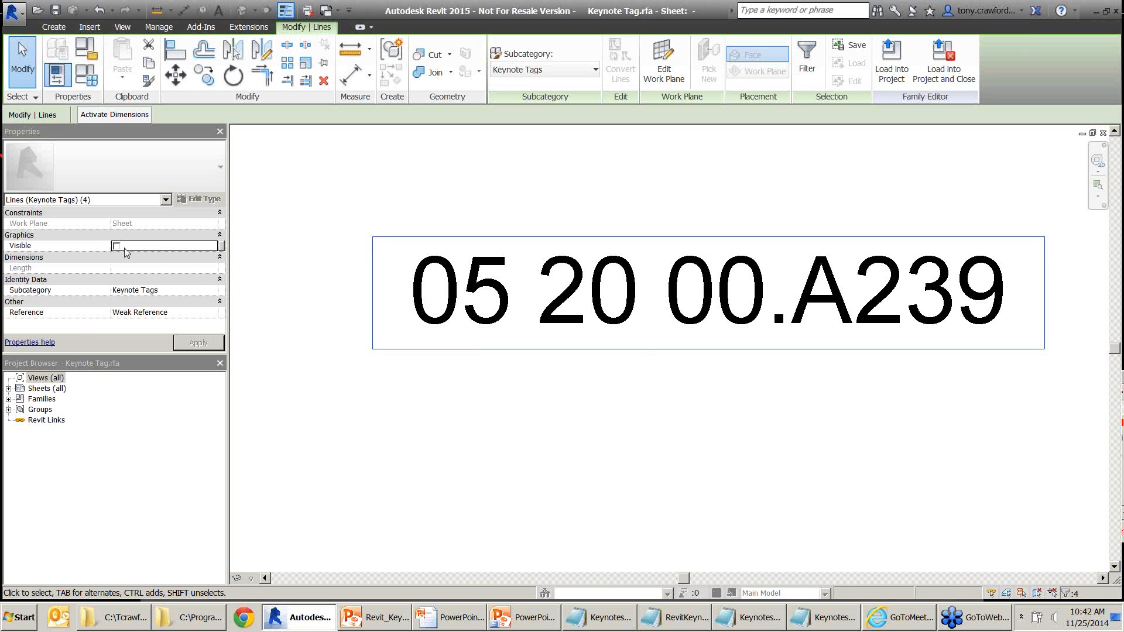
pyautogui.click(116, 246)
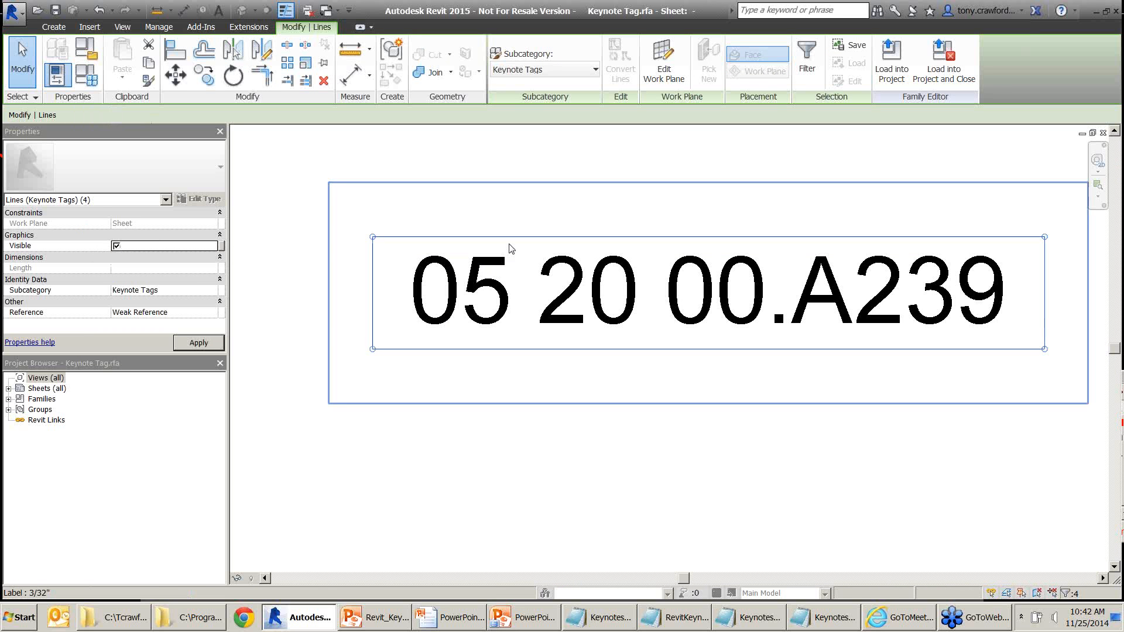
pyautogui.moveTo(82, 192); pyautogui.dragTo(115, 238)
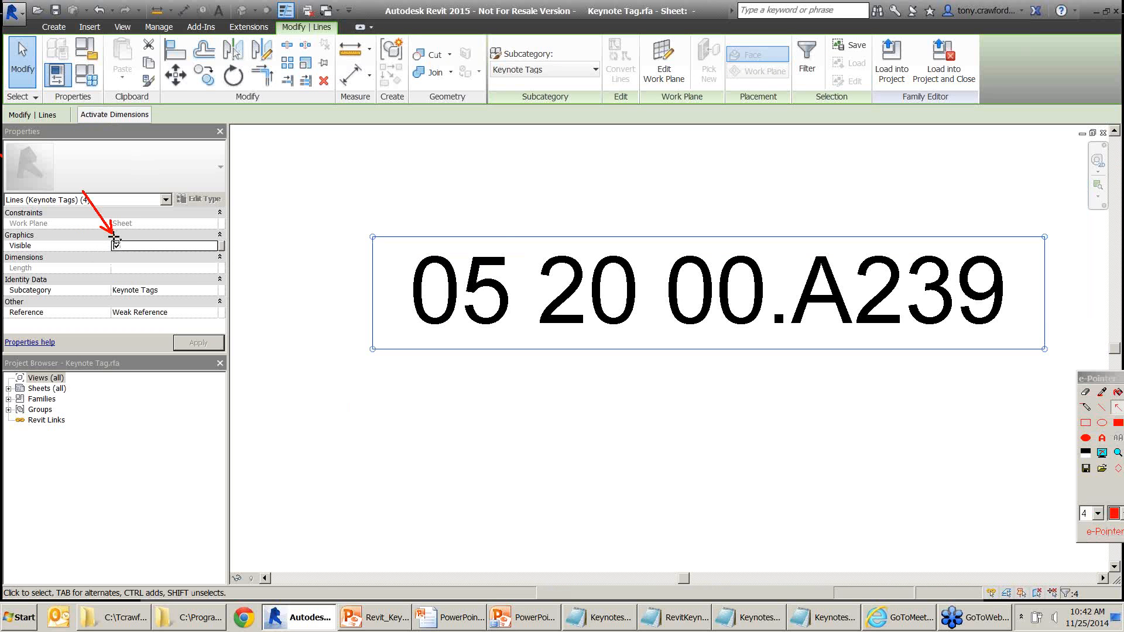
pyautogui.press('Escape')
# Turn off the Visible property of the box lines and delete them from the tag family
pyautogui.click(117, 246)
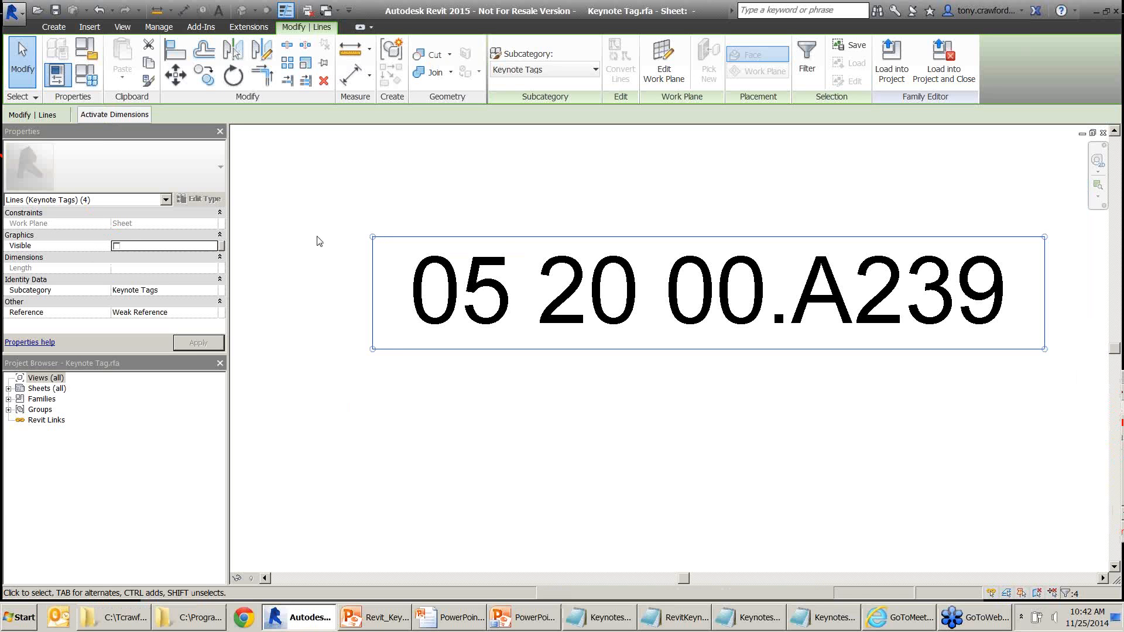
pyautogui.rightClick(506, 237)
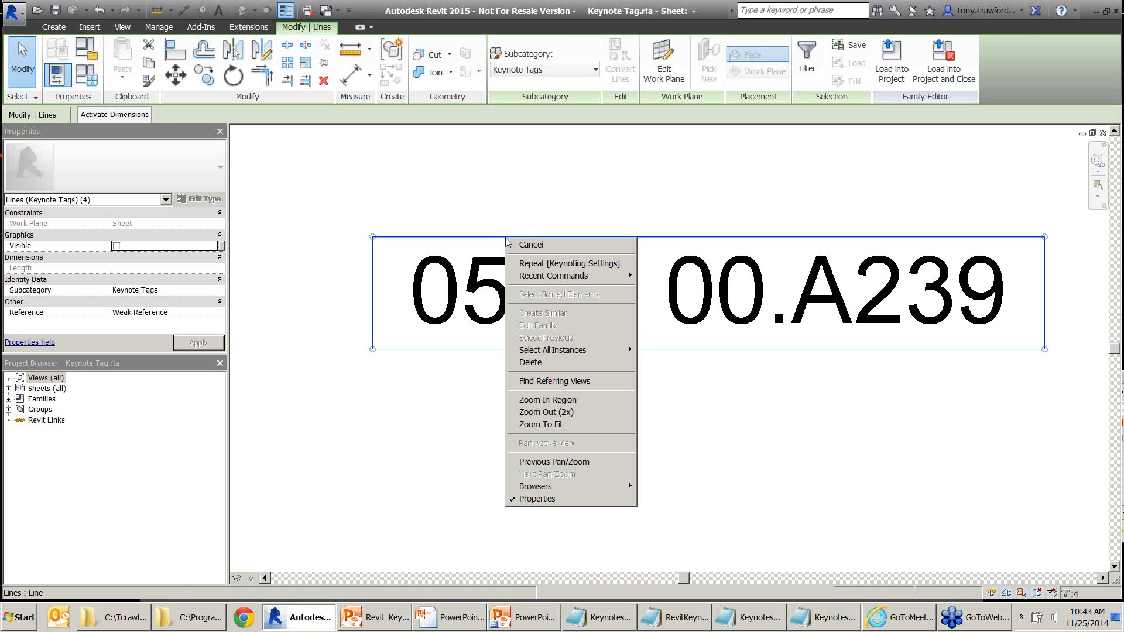
pyautogui.click(597, 364)
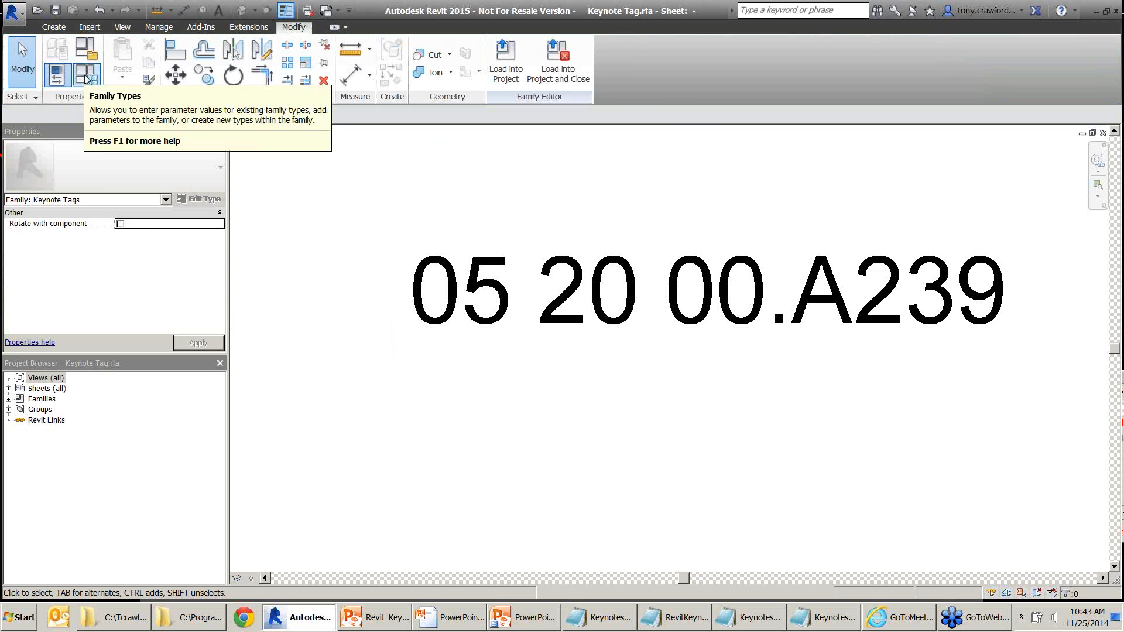
# Delete the family types Keynote Number - Boxed - Large and Keynote Number - Boxed - Small
pyautogui.click(57, 75)
pyautogui.click(817, 65)
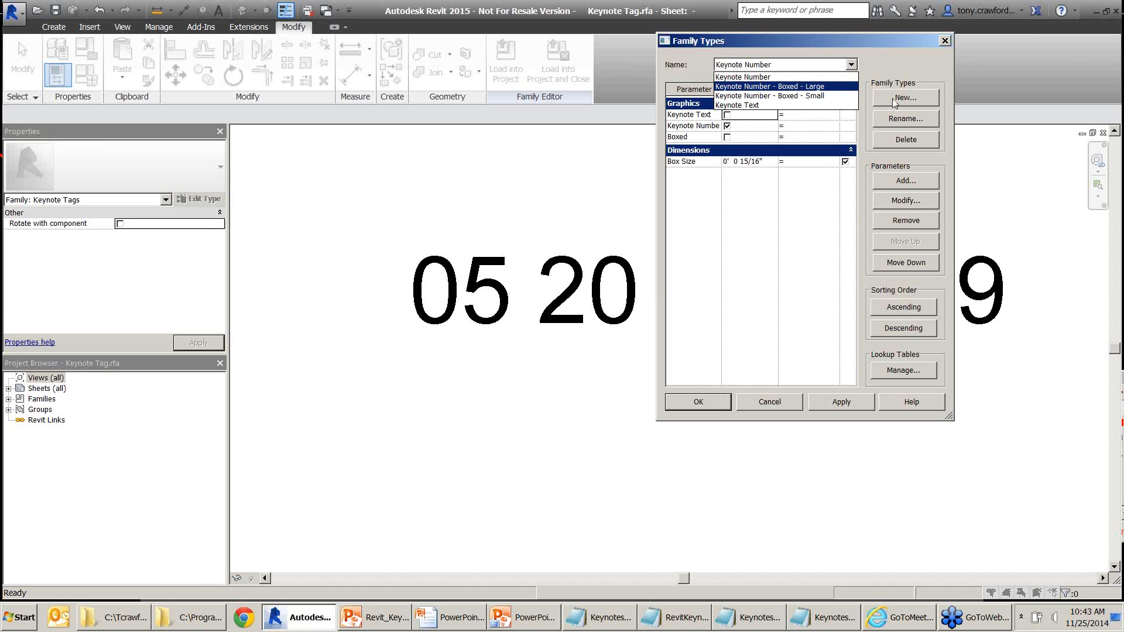
pyautogui.click(782, 87)
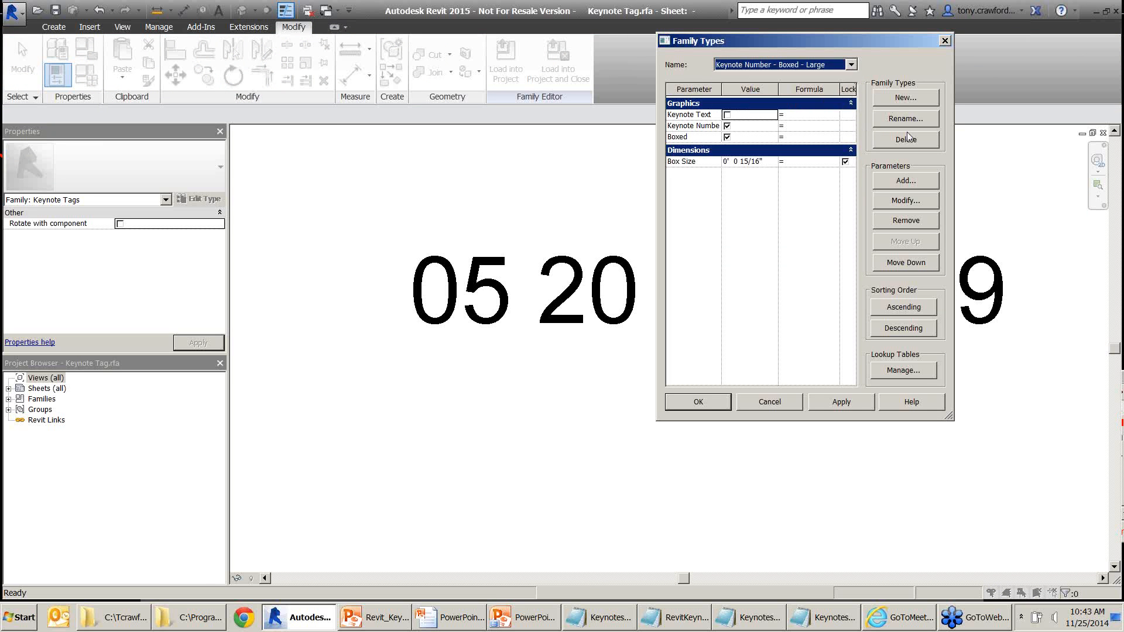
pyautogui.click(907, 131)
pyautogui.click(785, 65)
pyautogui.click(790, 86)
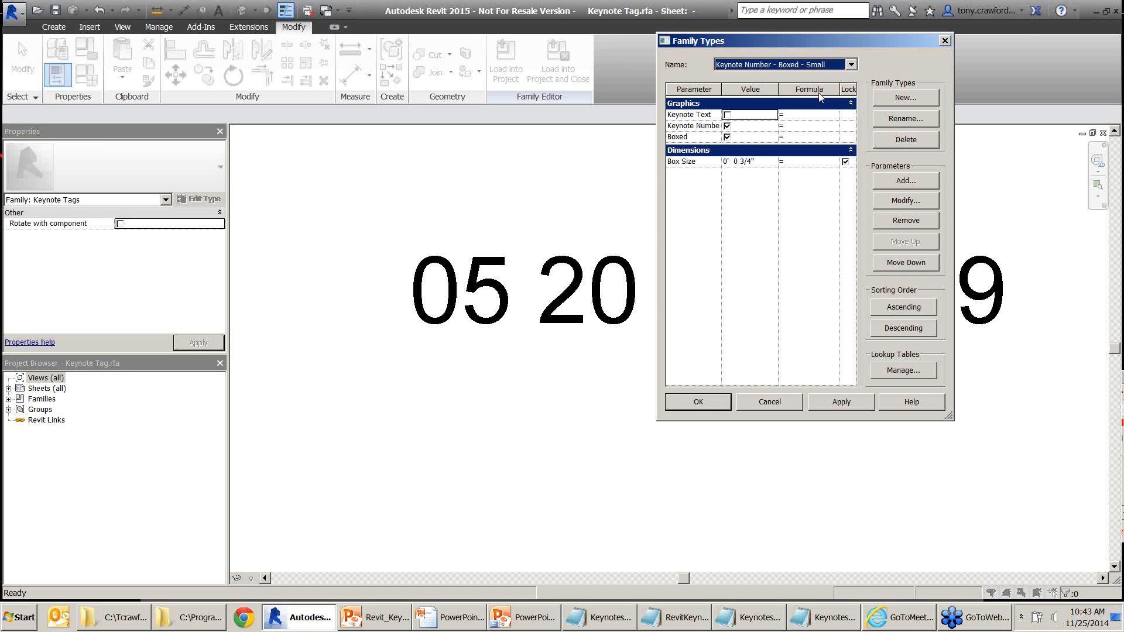
pyautogui.click(905, 136)
# Check the remaining Keynote Text and Keynote Number types and accept the family type changes
pyautogui.click(778, 64)
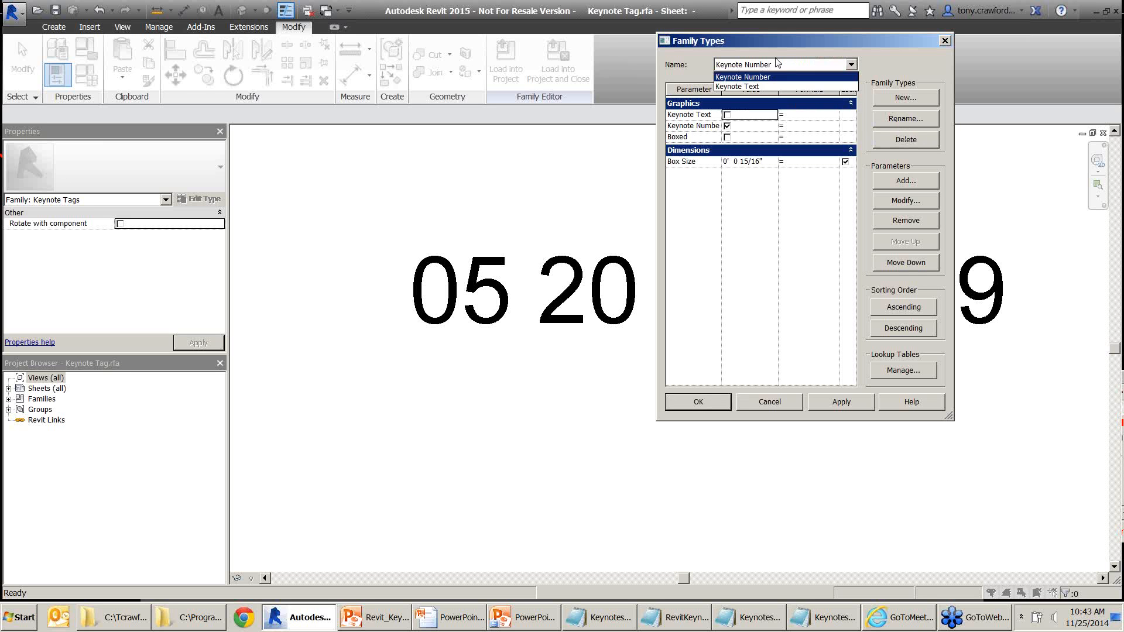
pyautogui.click(762, 86)
pyautogui.click(761, 68)
pyautogui.click(762, 76)
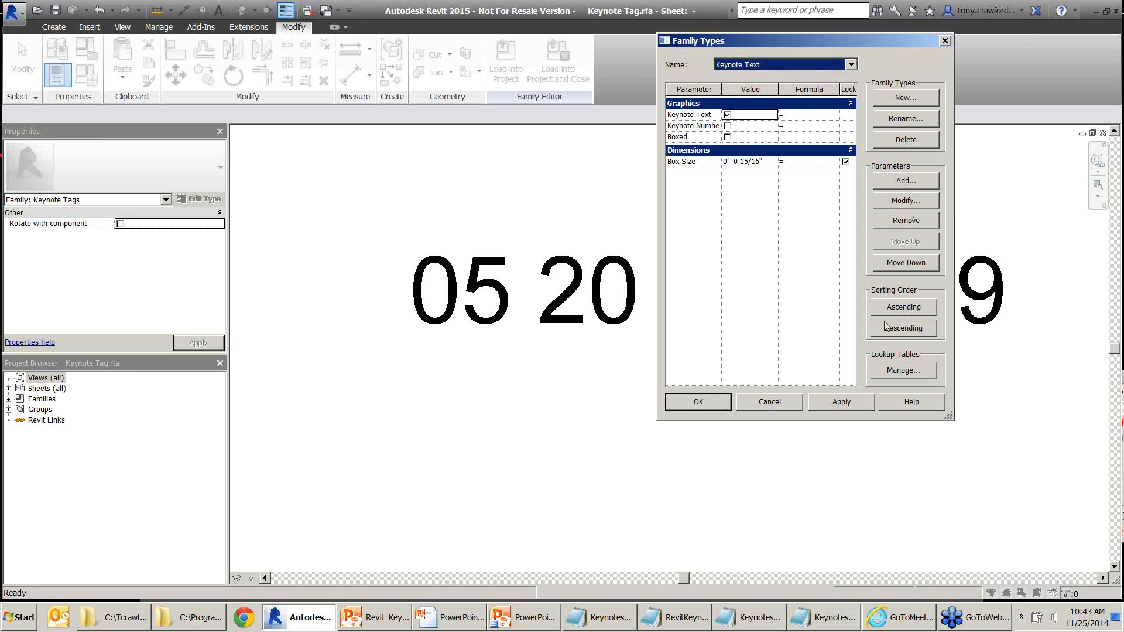
pyautogui.click(697, 400)
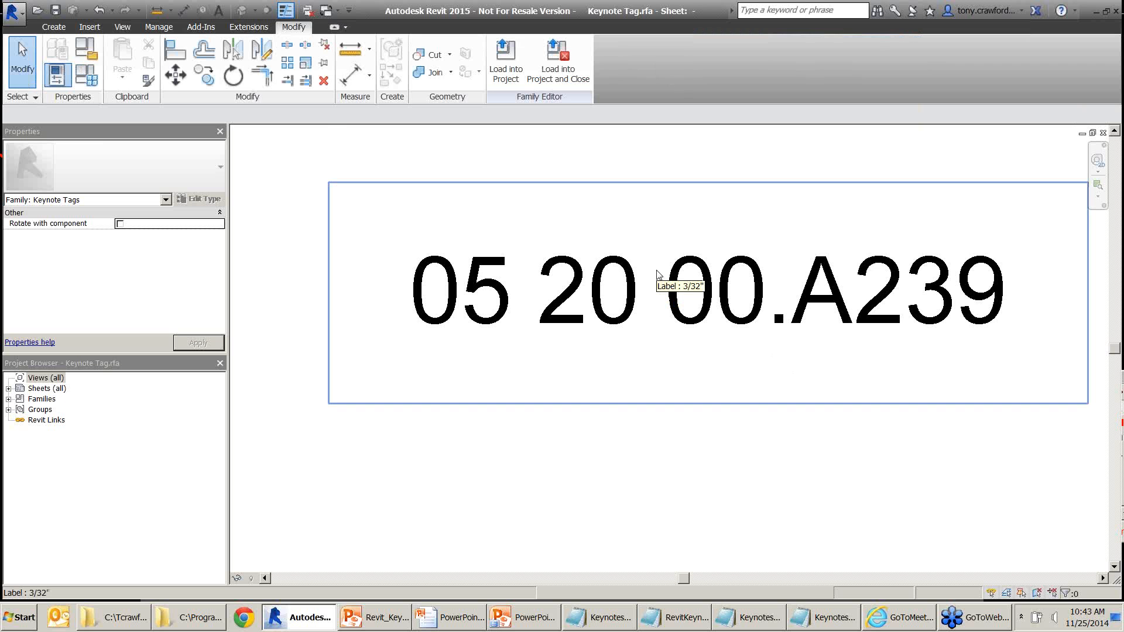
# Select the wide Keynote Text label, examine its label parameters, and leave them without changes
pyautogui.click(691, 267)
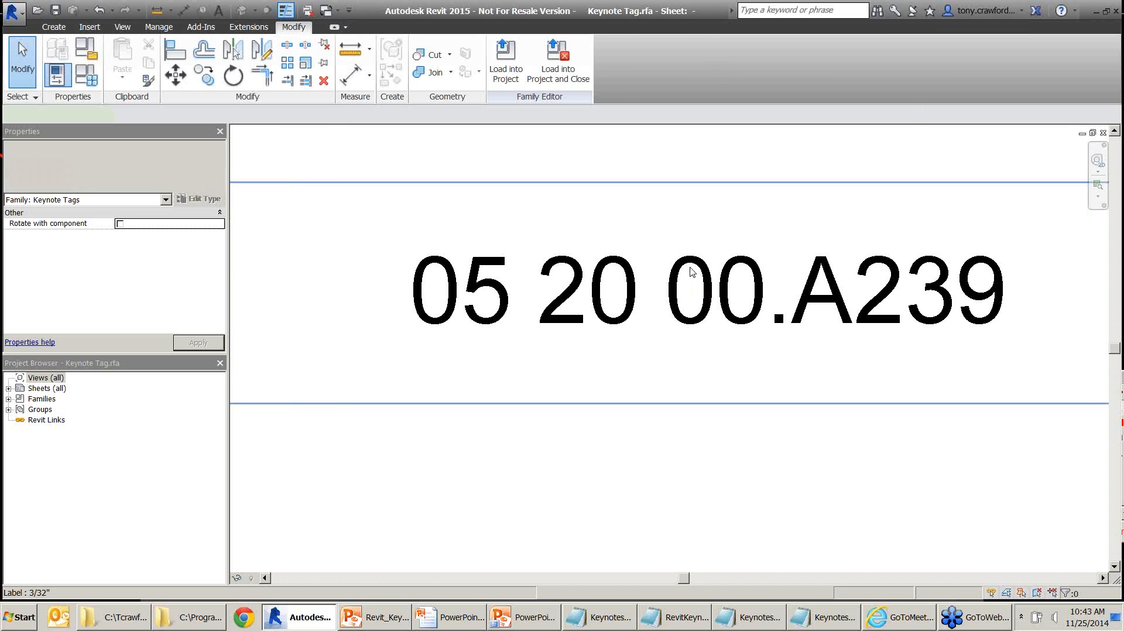
pyautogui.scroll(-3, 697, 272)
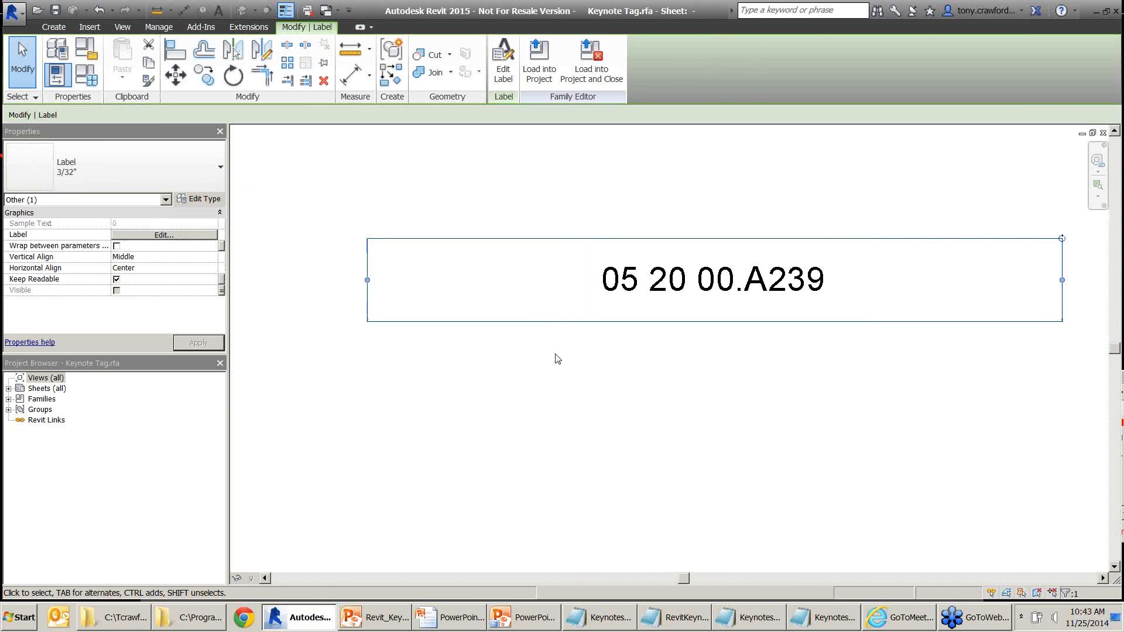
pyautogui.click(503, 86)
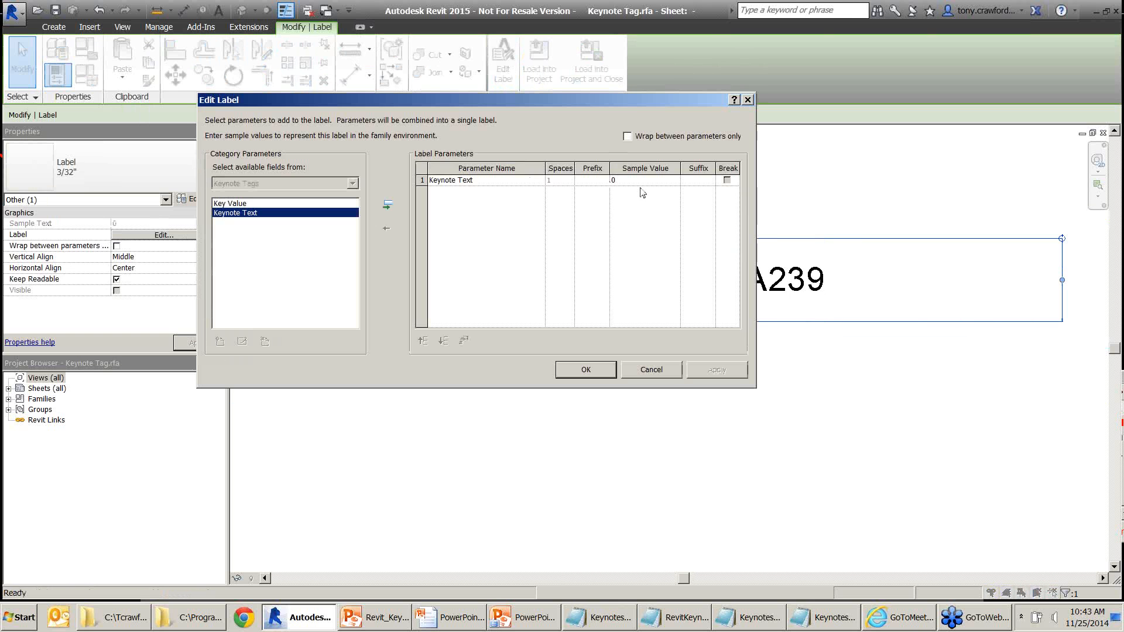
pyautogui.click(246, 204)
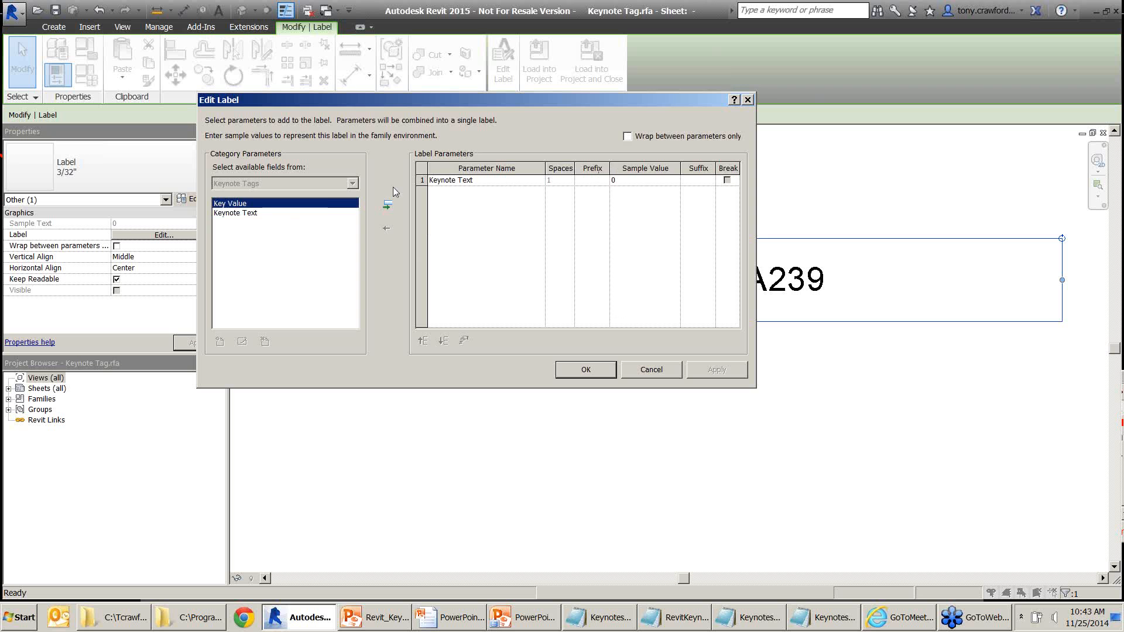
pyautogui.click(647, 371)
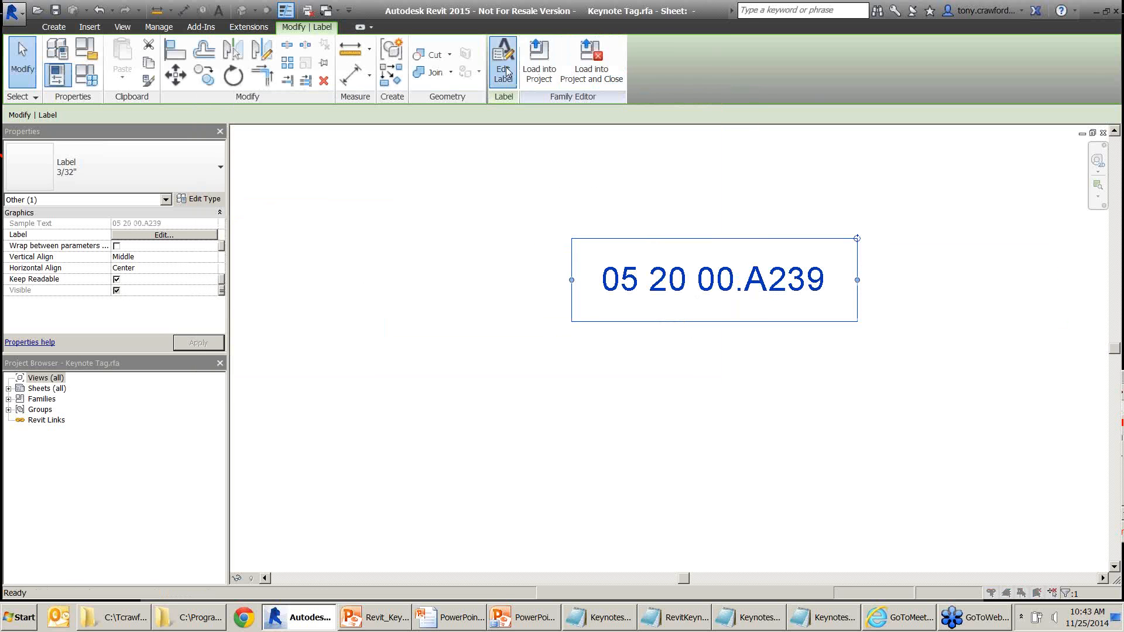
# Set the sample value of the Key Value label to A01
pyautogui.click(503, 86)
pyautogui.click(643, 180)
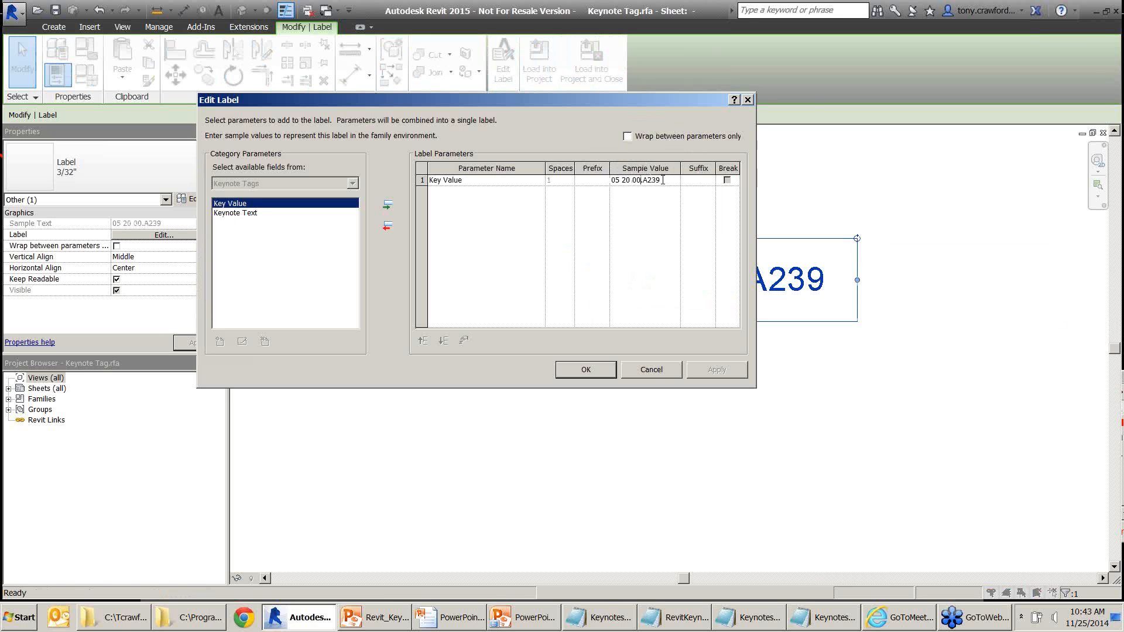
pyautogui.write('A01')
pyautogui.click(586, 373)
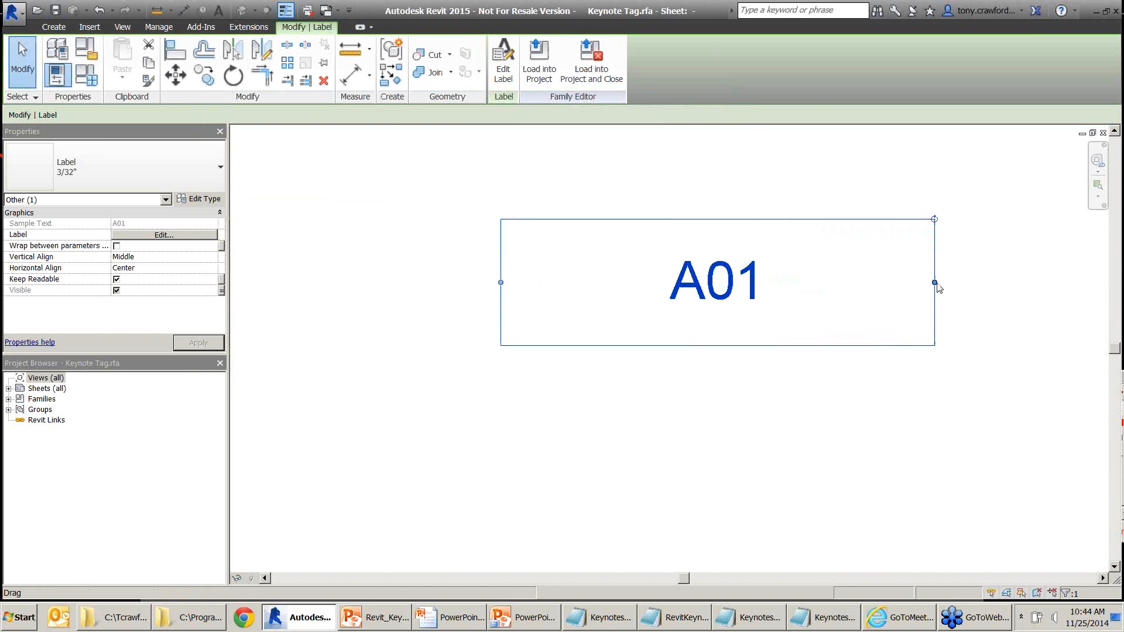
# Narrow the A01 label's frame around its text and load the family into the project, overwriting the existing version and its parameter values
pyautogui.moveTo(935, 284); pyautogui.dragTo(840, 287)
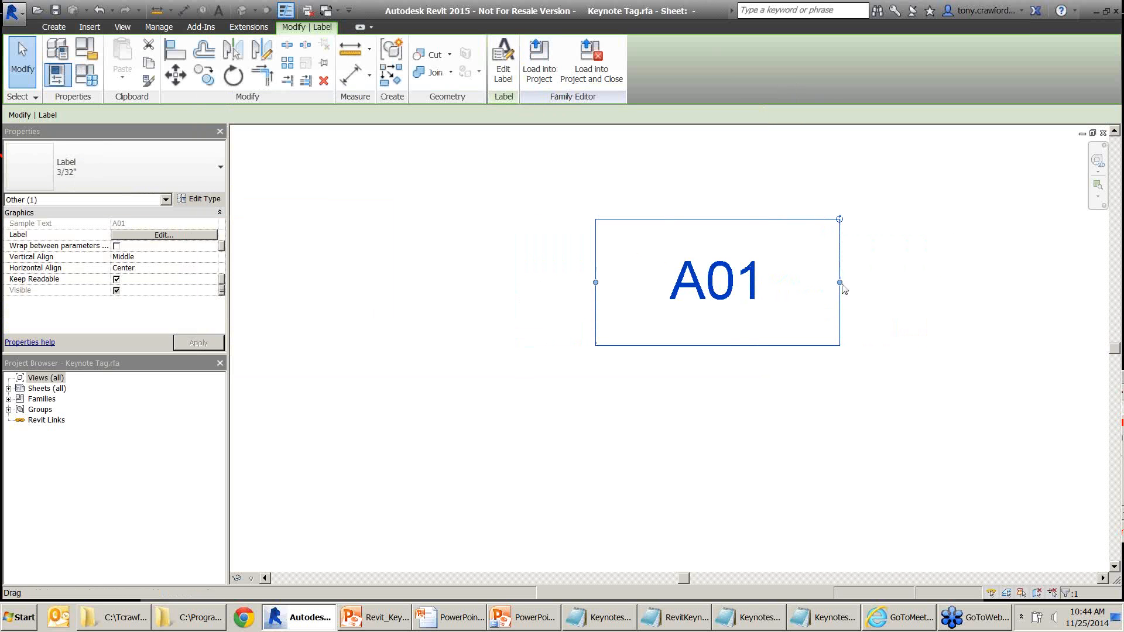
pyautogui.moveTo(840, 282); pyautogui.dragTo(803, 283)
pyautogui.click(544, 76)
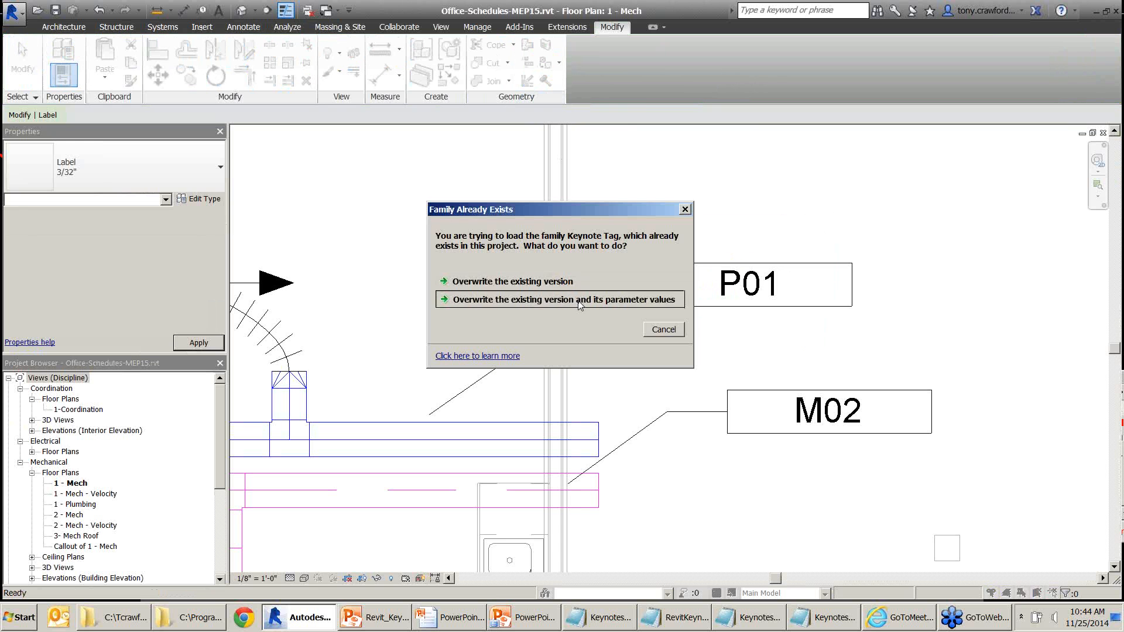
pyautogui.click(579, 299)
# Point arrows at the P01 tag in the 1 - Mech floor plan, and clear them
pyautogui.scroll(2, 737, 319)
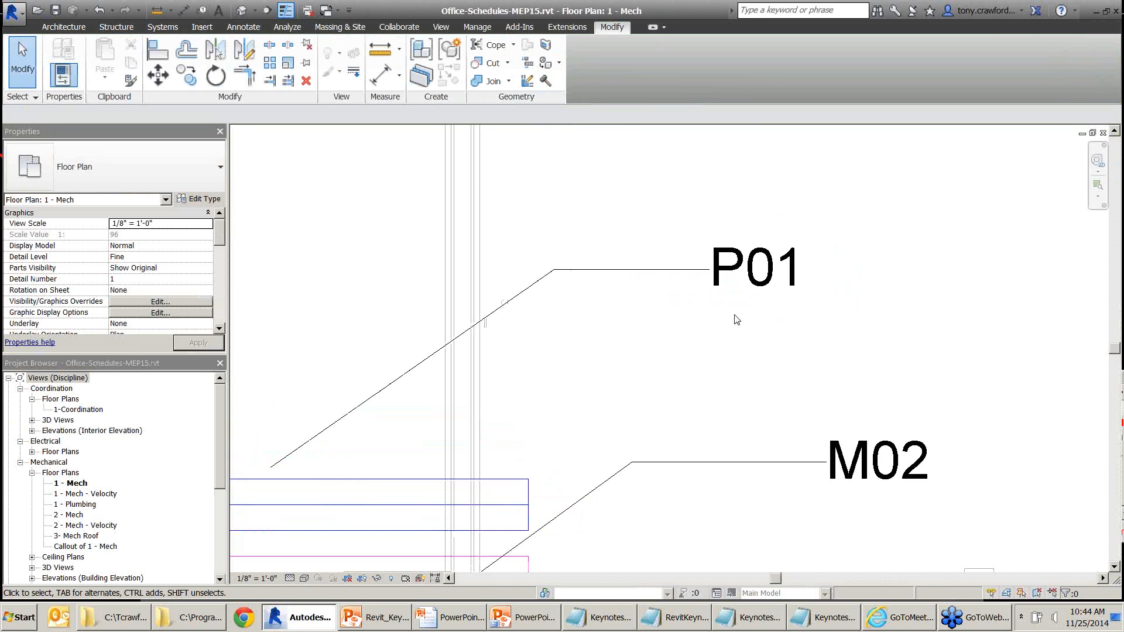
pyautogui.moveTo(747, 331); pyautogui.dragTo(793, 404, button='middle')
pyautogui.moveTo(800, 226); pyautogui.dragTo(775, 312)
pyautogui.moveTo(729, 428); pyautogui.dragTo(764, 353)
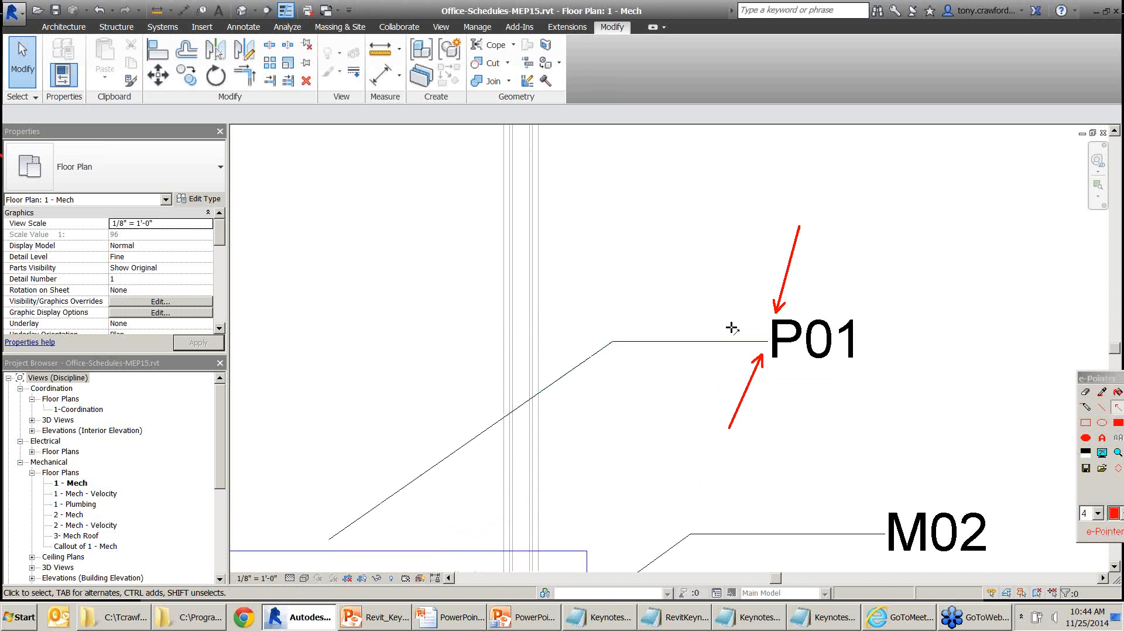
pyautogui.press('Escape')
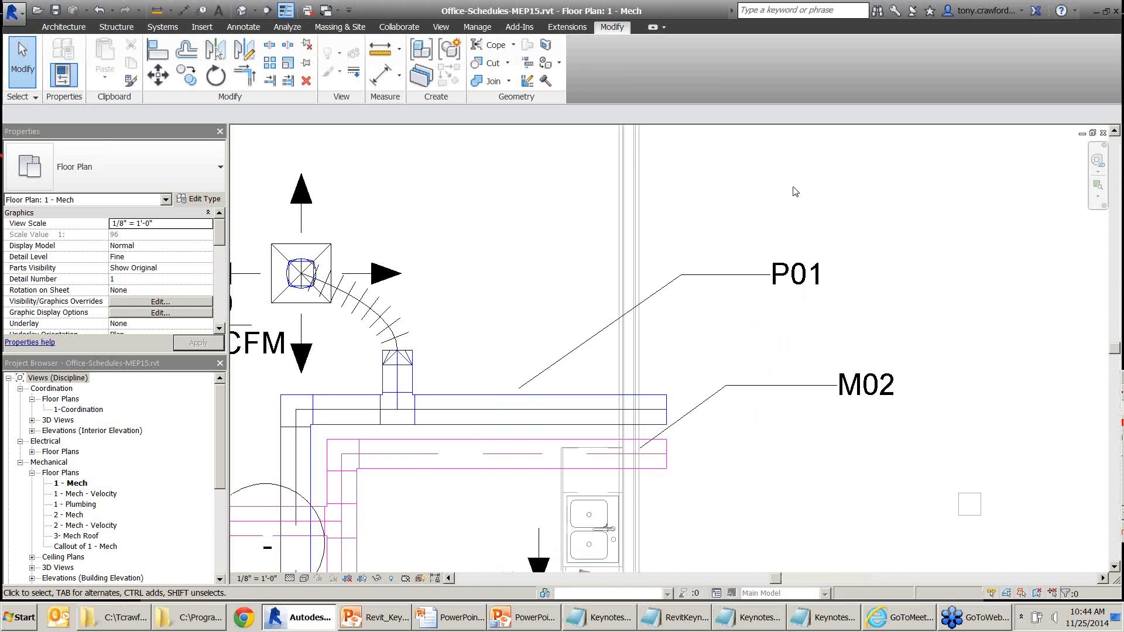
# Open the P01 tag's family for editing and examine the A01 label's type properties, pointing an arrow at Show Border
pyautogui.click(808, 261)
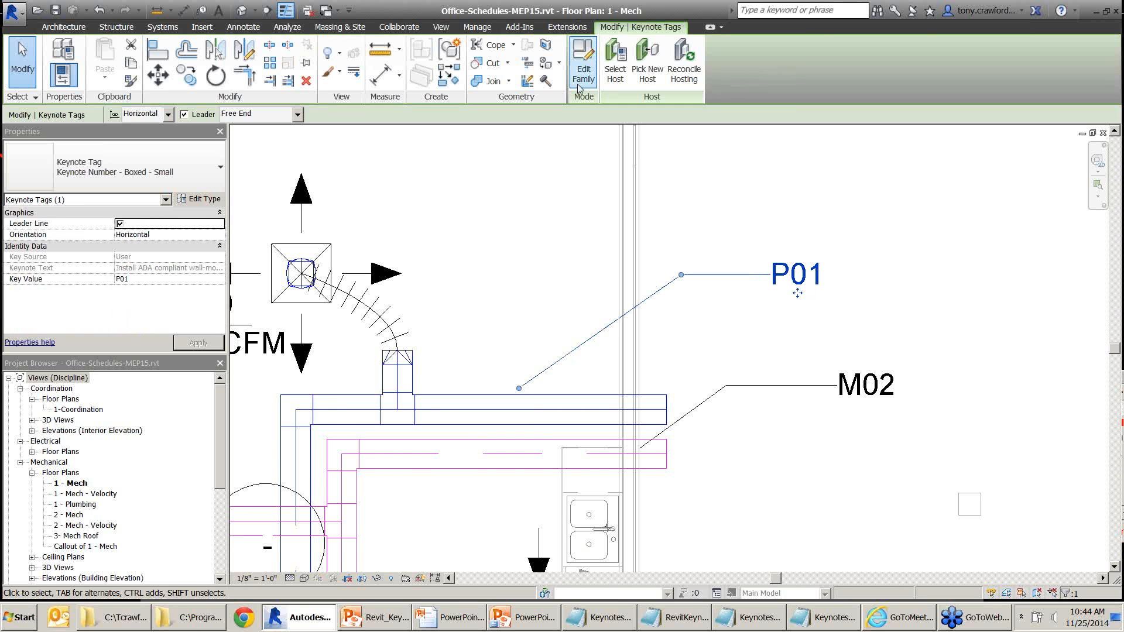
pyautogui.click(590, 61)
pyautogui.click(684, 305)
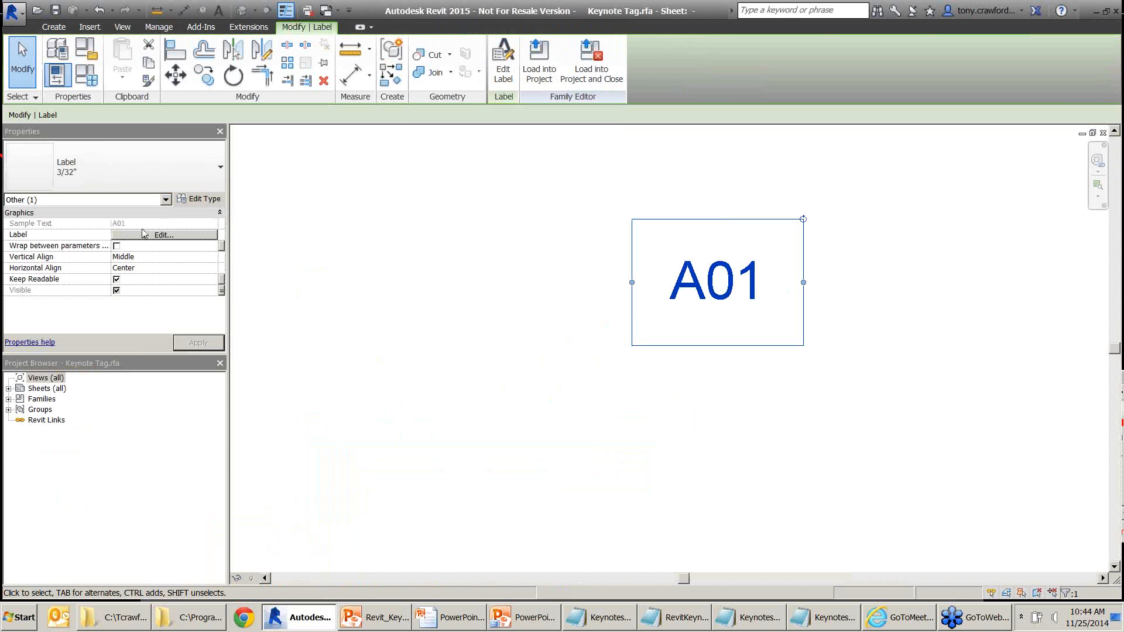
pyautogui.click(209, 200)
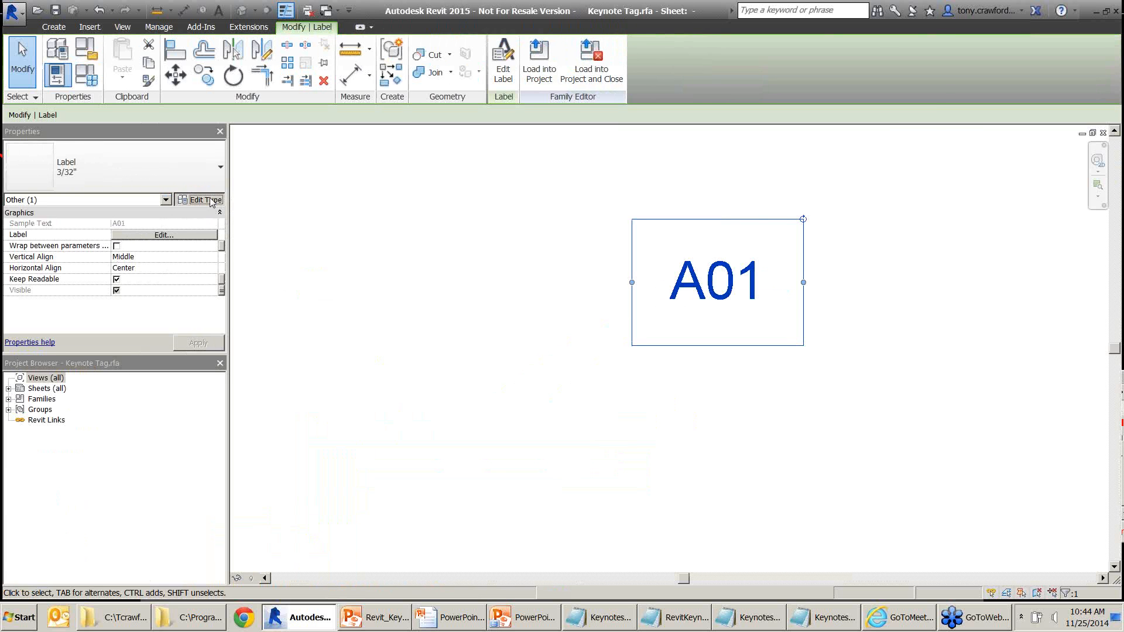
pyautogui.moveTo(727, 25); pyautogui.dragTo(392, 74)
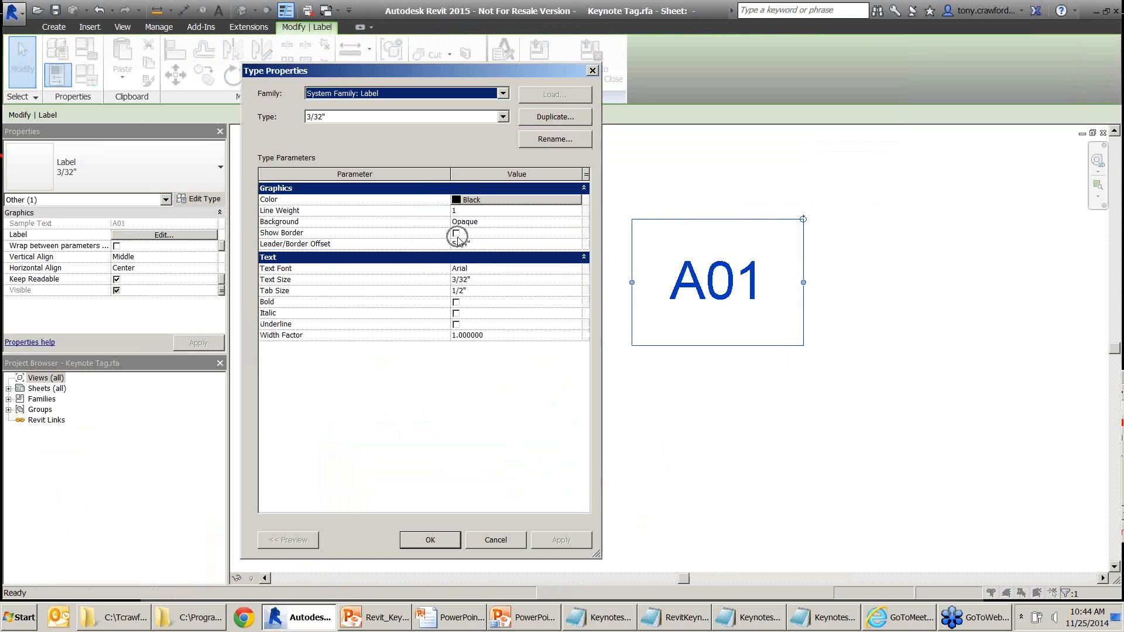
pyautogui.moveTo(408, 204); pyautogui.dragTo(448, 232)
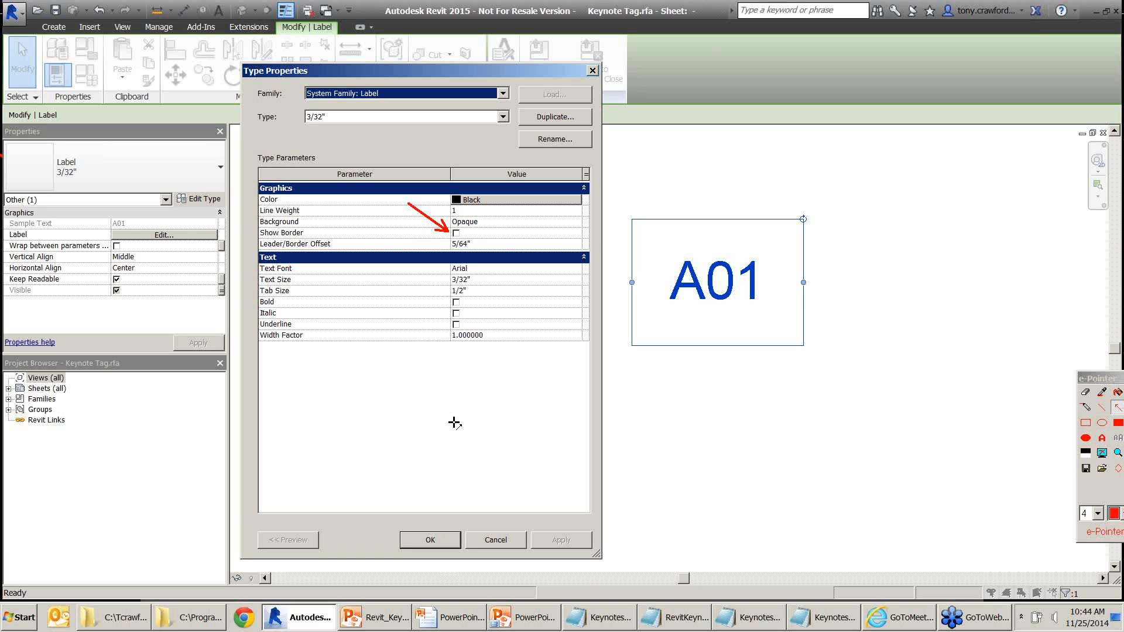
pyautogui.press('Return')
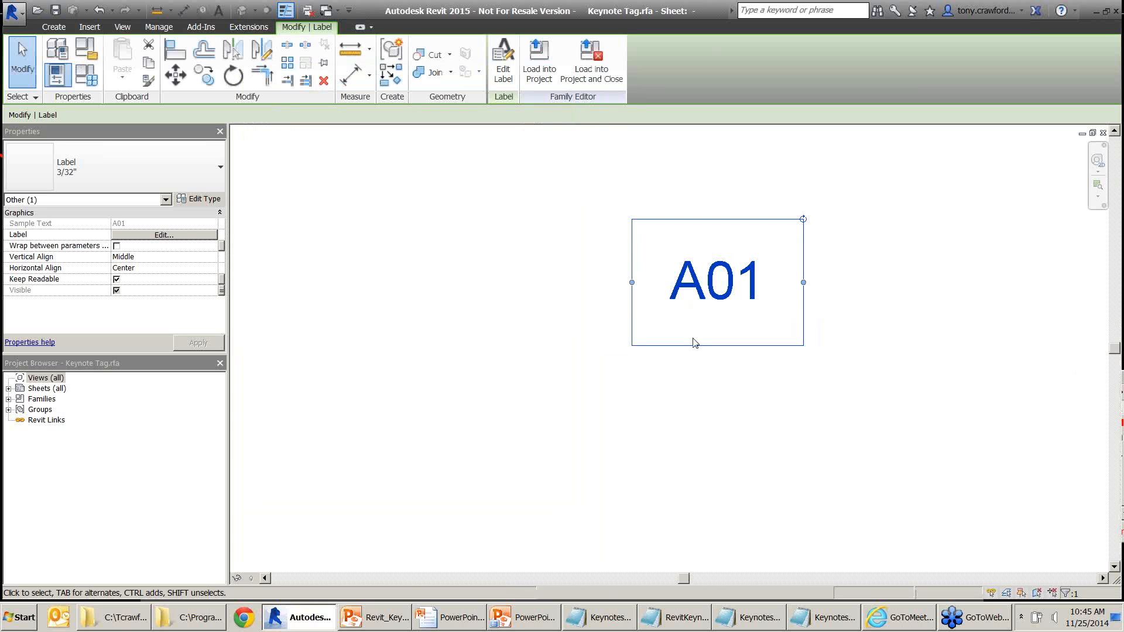
pyautogui.click(668, 438)
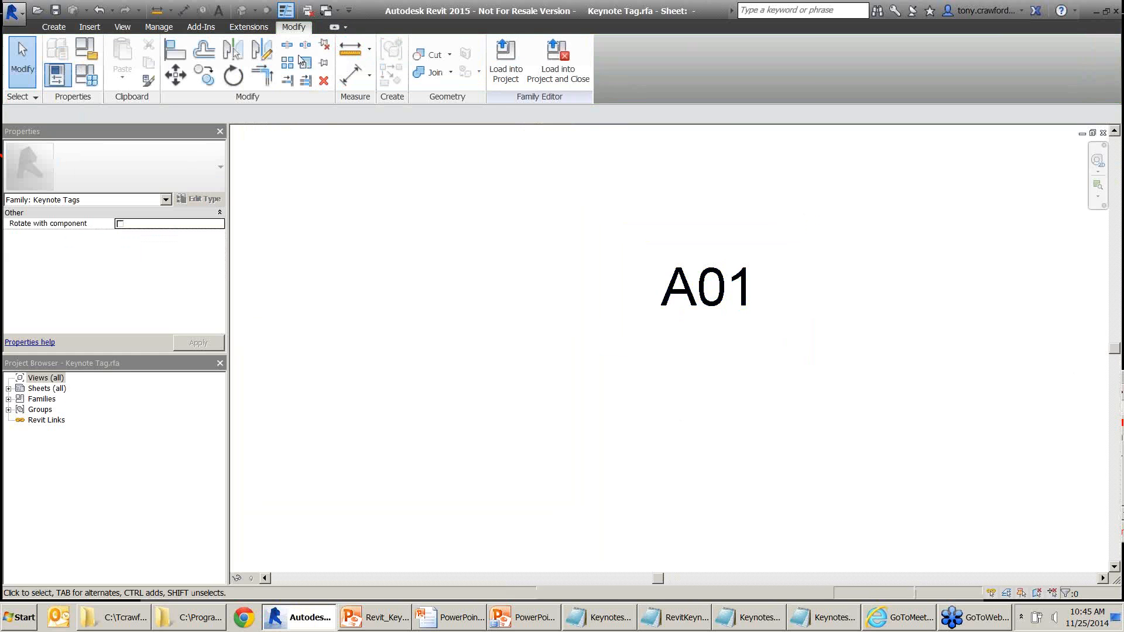
# Draw a six-sided circumscribed polygon centred on the A01 label, with a radius of about 17/128"
pyautogui.click(55, 27)
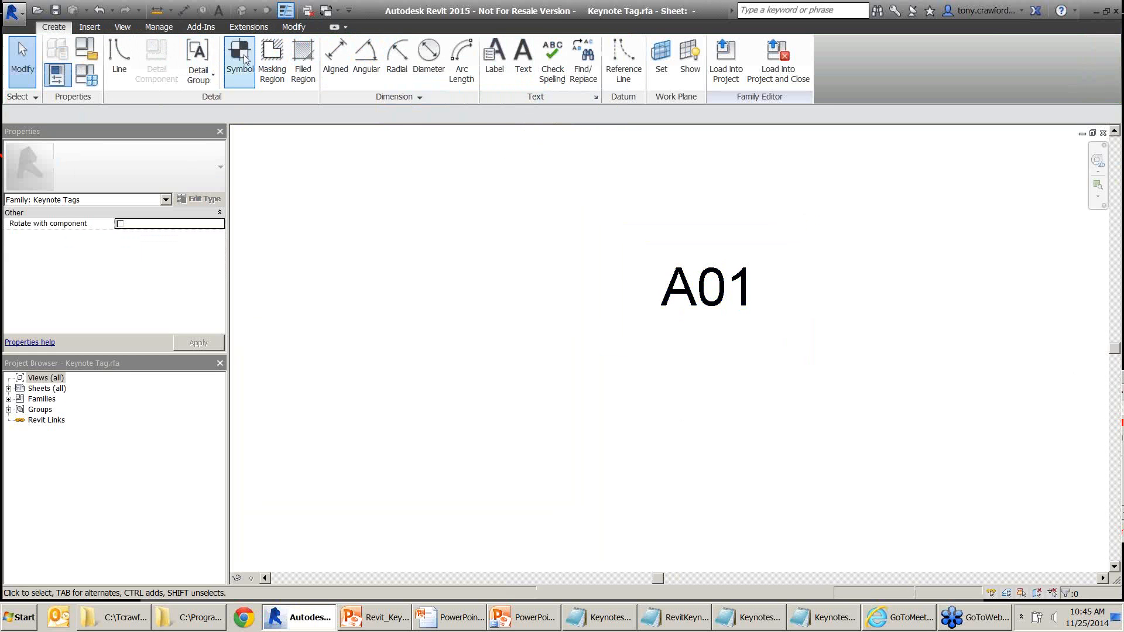
pyautogui.click(119, 62)
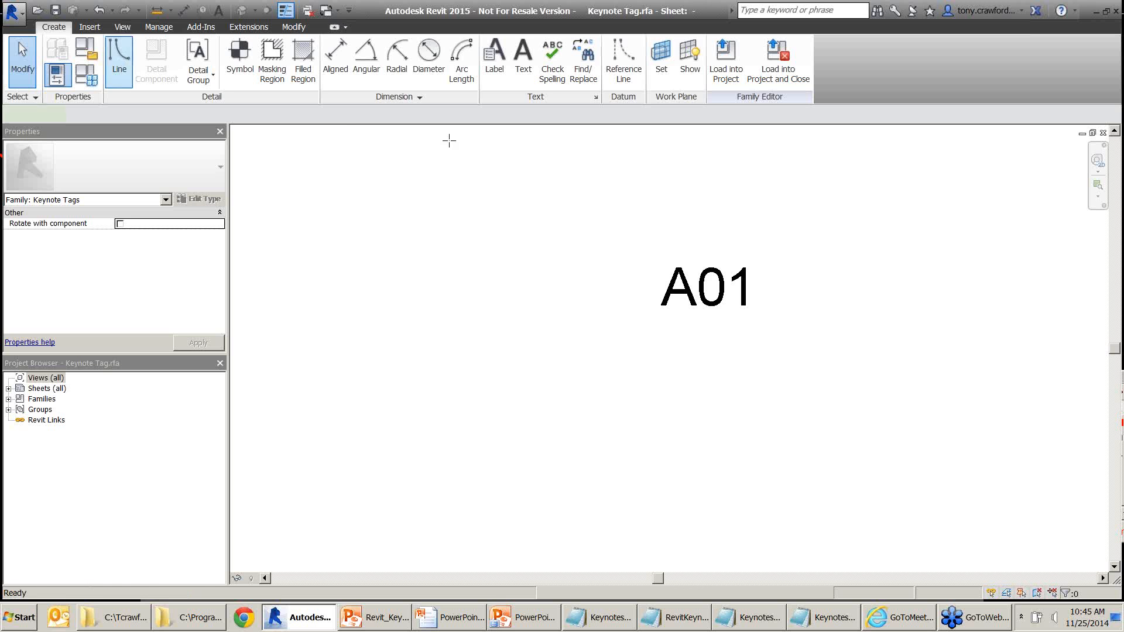
pyautogui.click(546, 47)
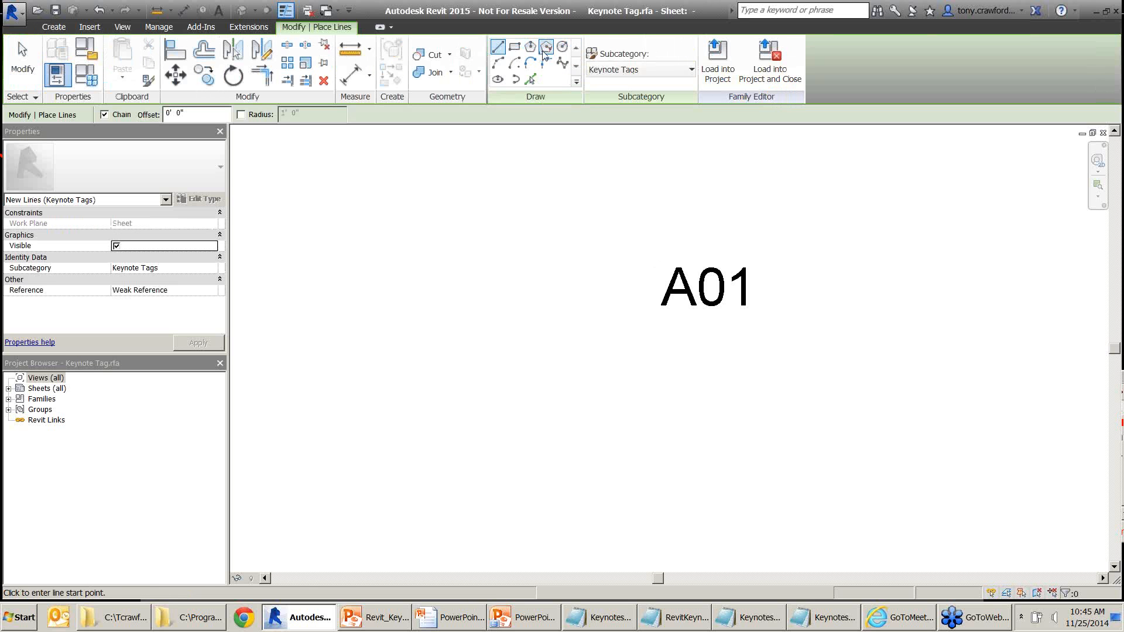
pyautogui.click(704, 285)
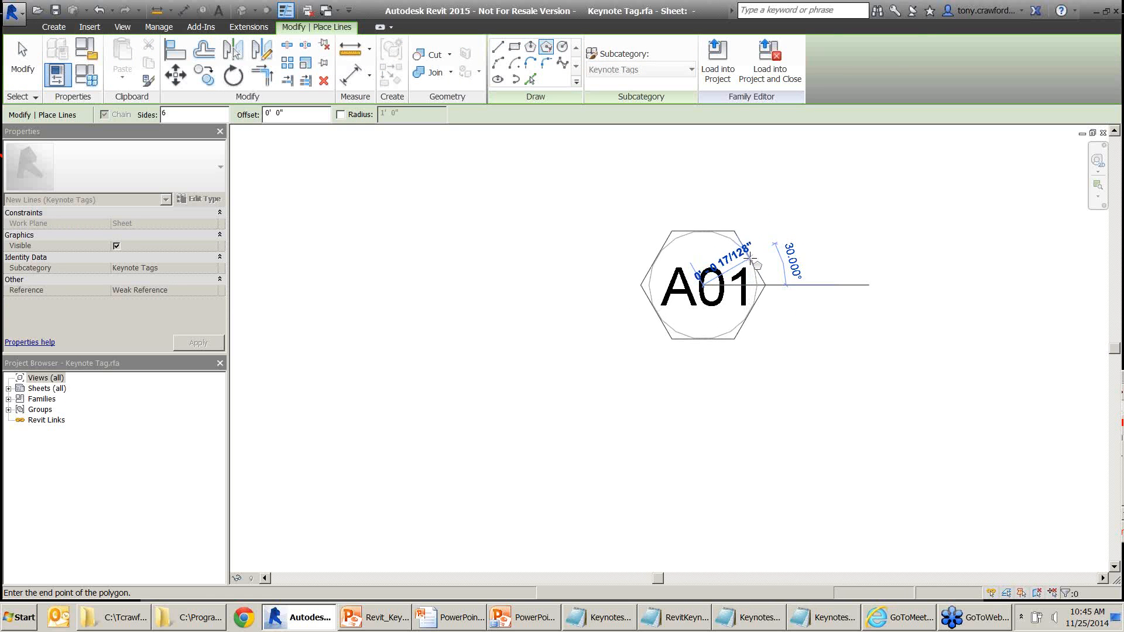
pyautogui.click(752, 256)
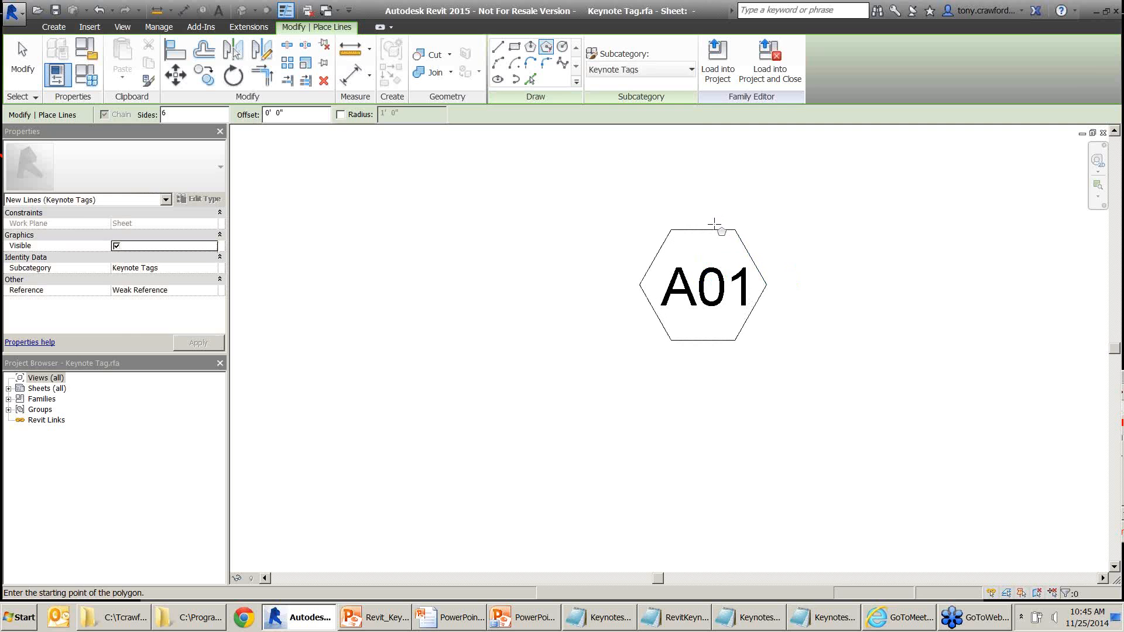
pyautogui.press('Escape')
pyautogui.press('Escape')
# Select the whole hexagon chain and nudge it slightly downward to centre it around the A01 text
pyautogui.press('Tab')
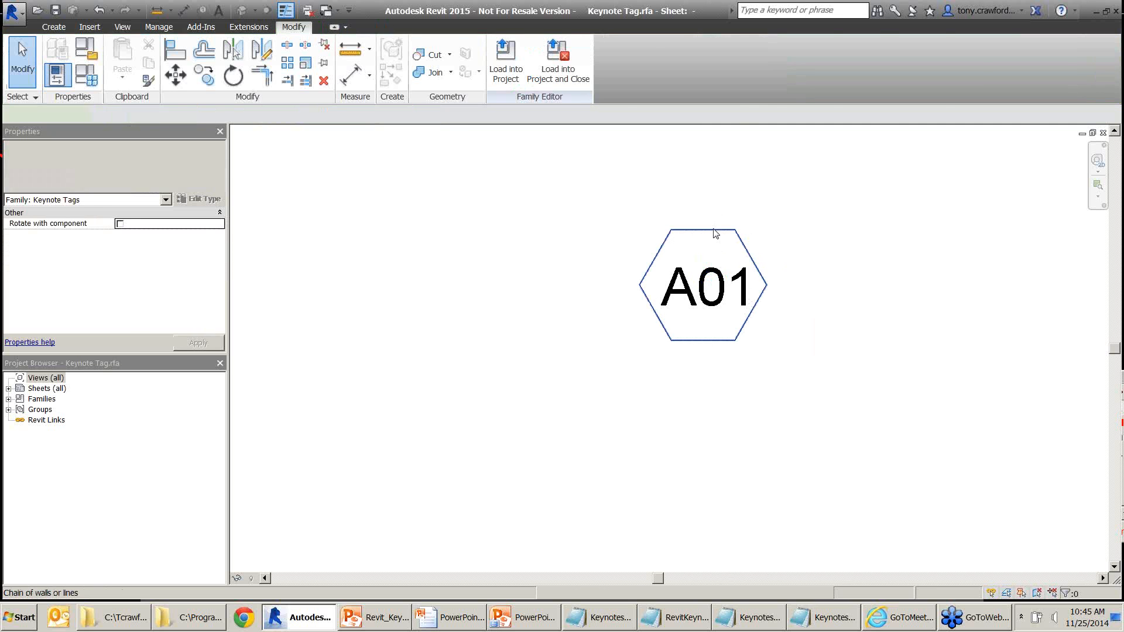
pyautogui.click(716, 233)
pyautogui.press('Right')
pyautogui.press('Down')
pyautogui.press('Down')
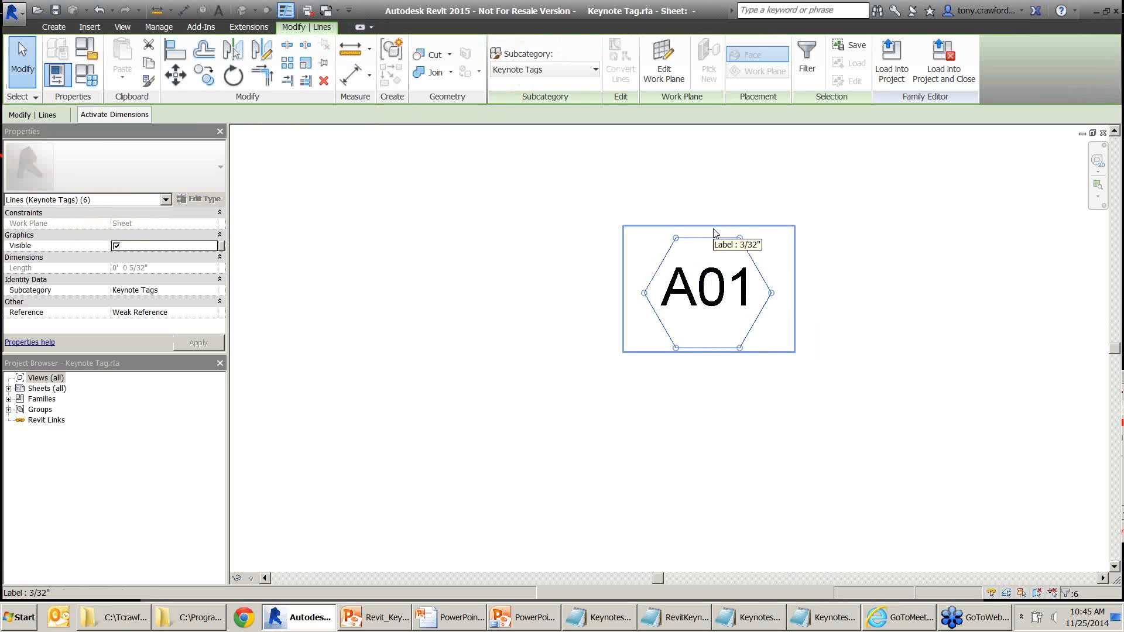
pyautogui.press('Up')
pyautogui.press('Up')
pyautogui.press('Left')
pyautogui.press('Left')
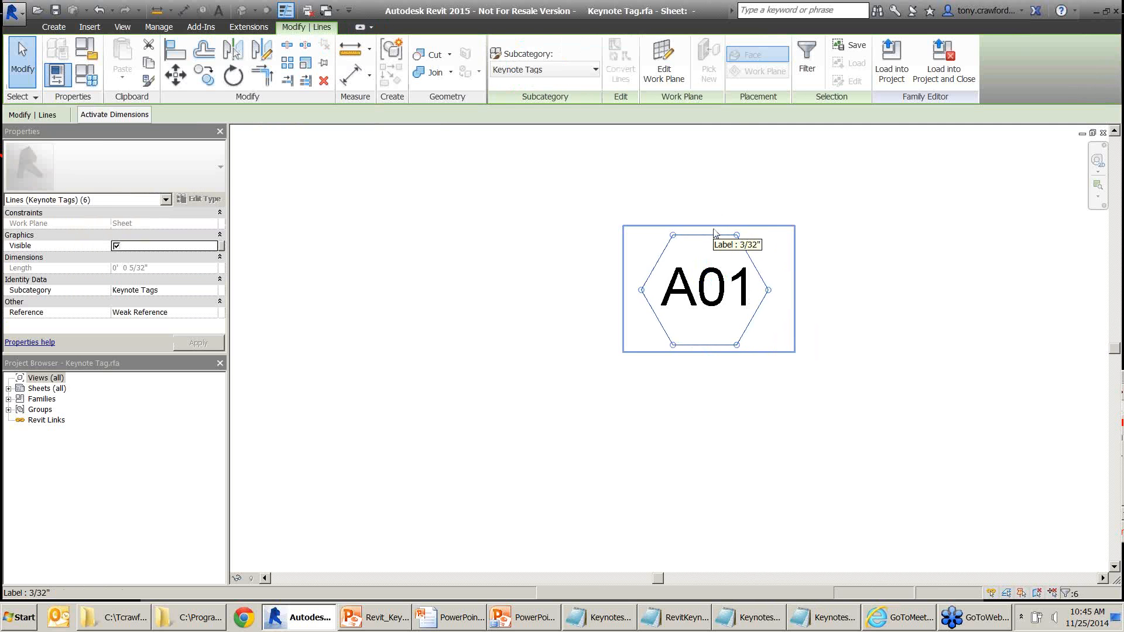
pyautogui.click(748, 178)
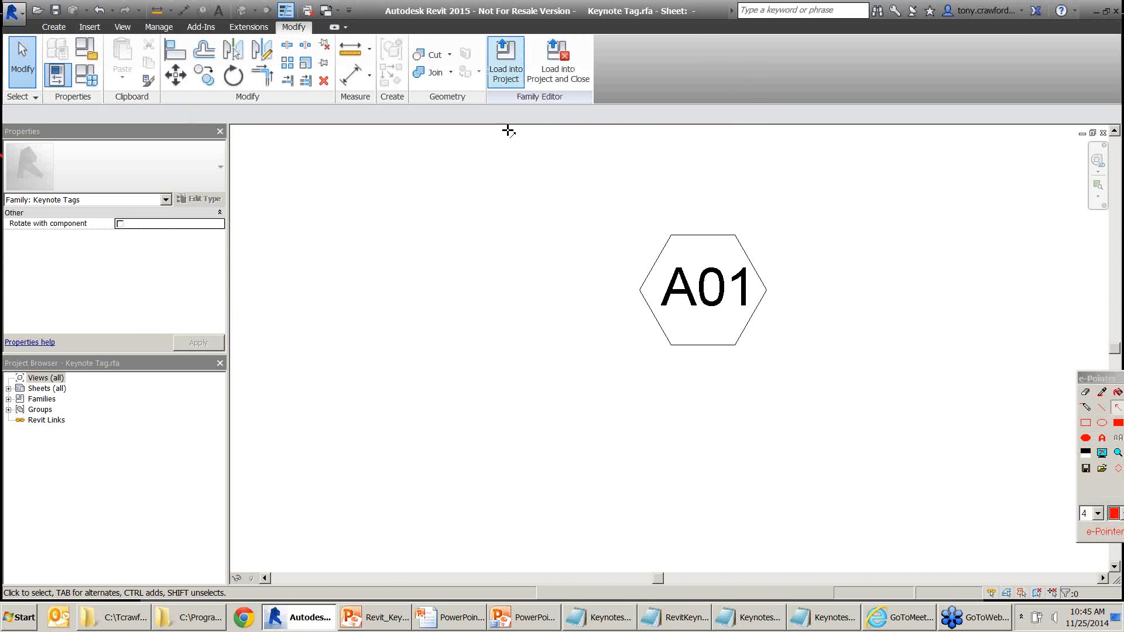
# Load the hexagon tag family into the project, overwriting the existing version and its parameter values
pyautogui.moveTo(499, 204); pyautogui.dragTo(556, 85)
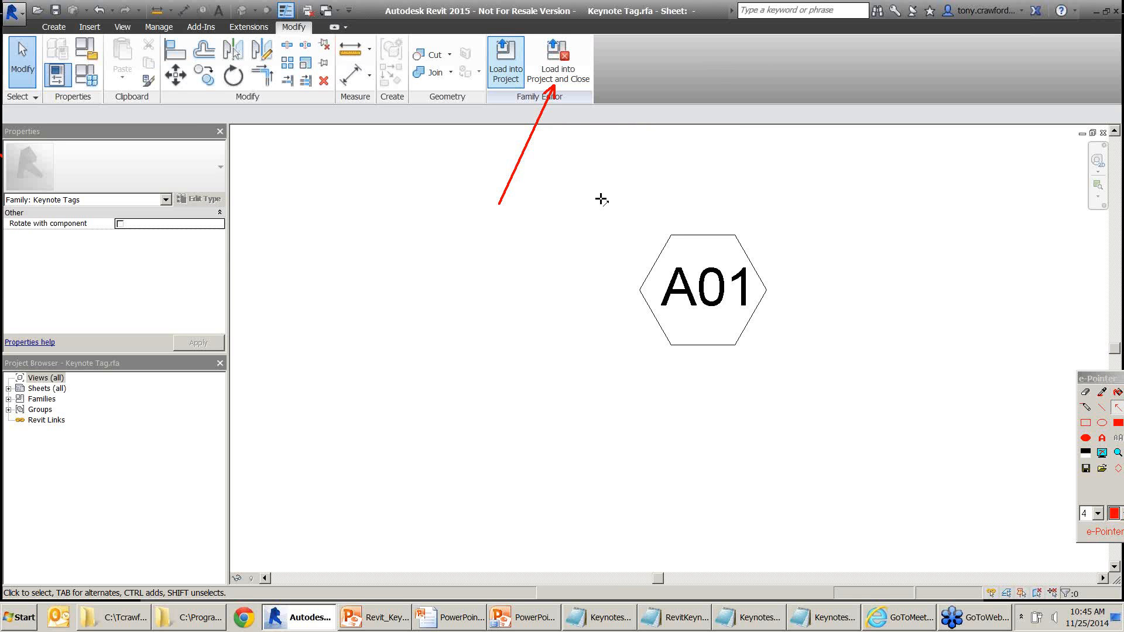
pyautogui.press('Escape')
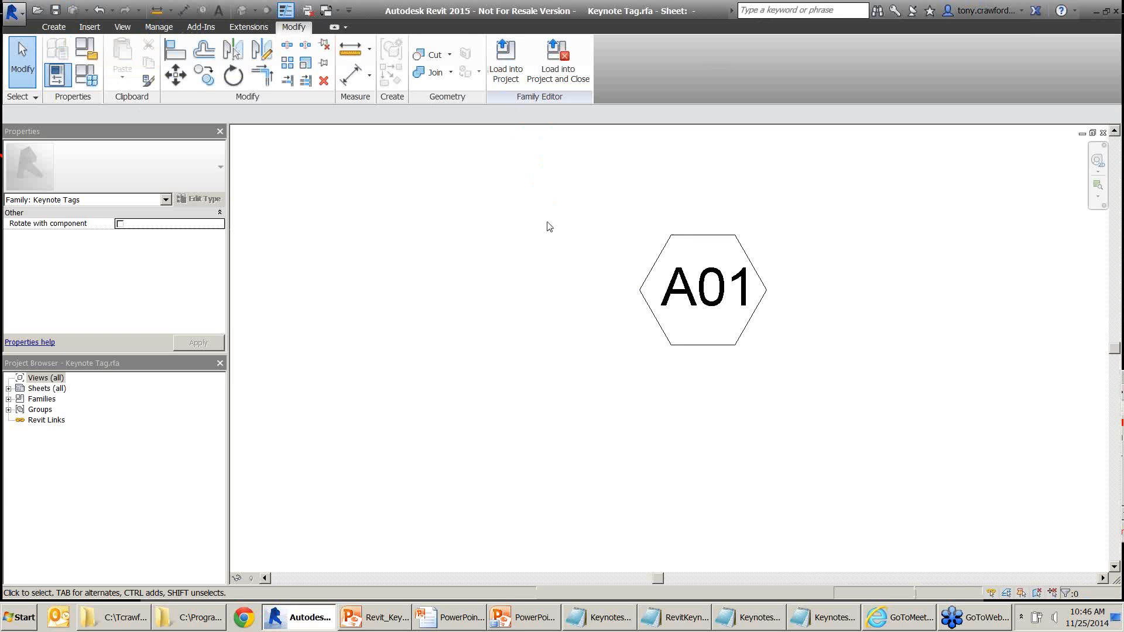
pyautogui.click(505, 73)
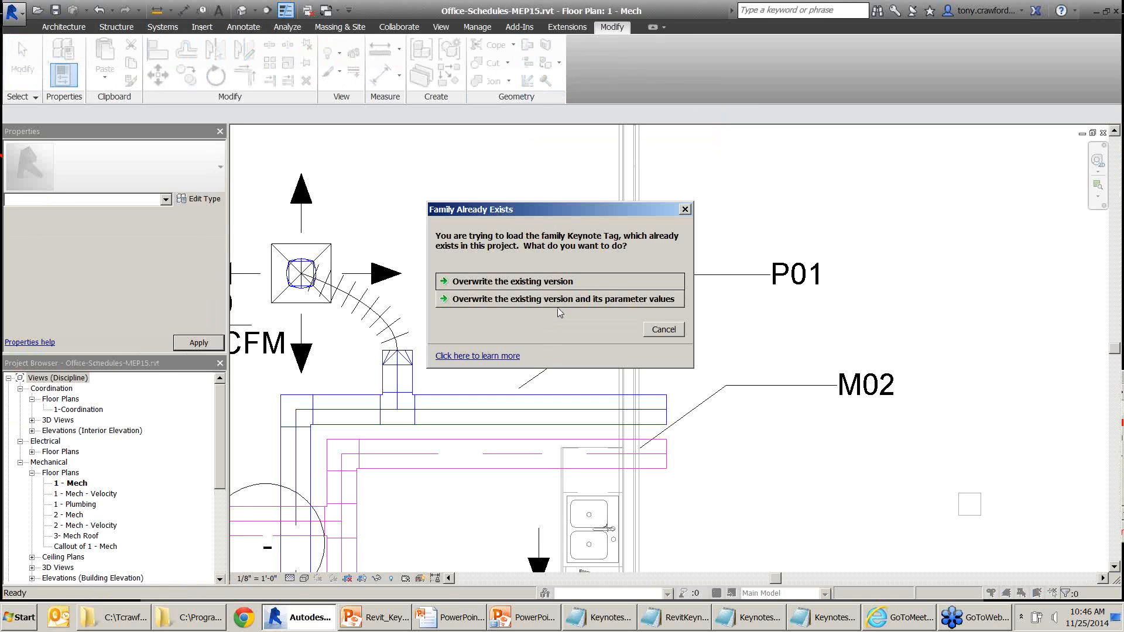
pyautogui.click(558, 304)
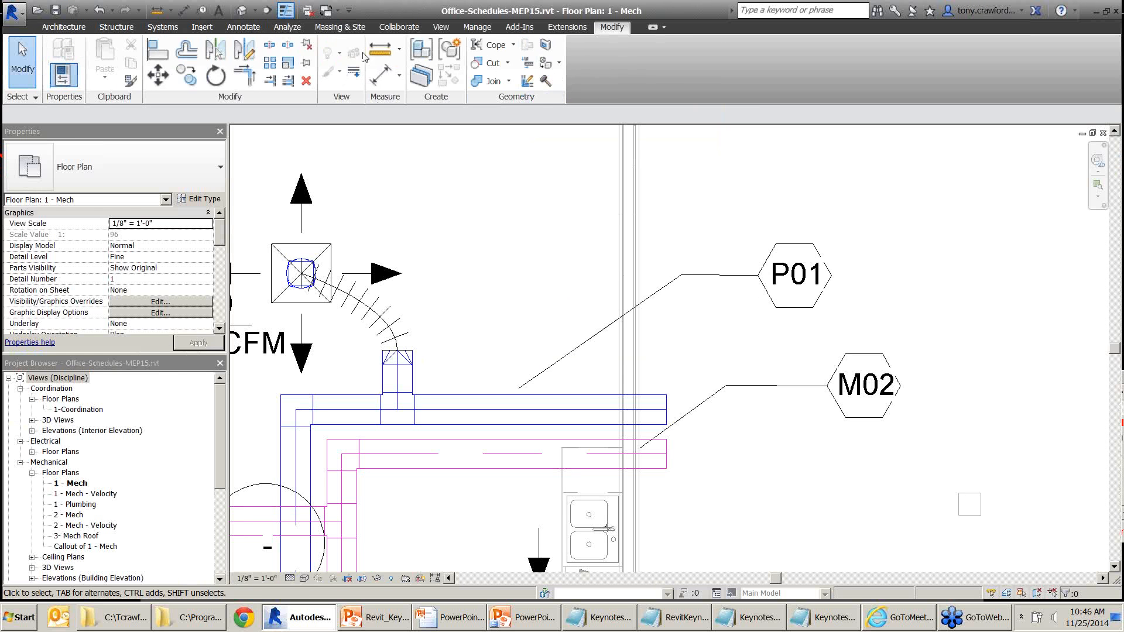
# Switch back to the open Keynote Tag.rfa view and close the family
pyautogui.click(327, 10)
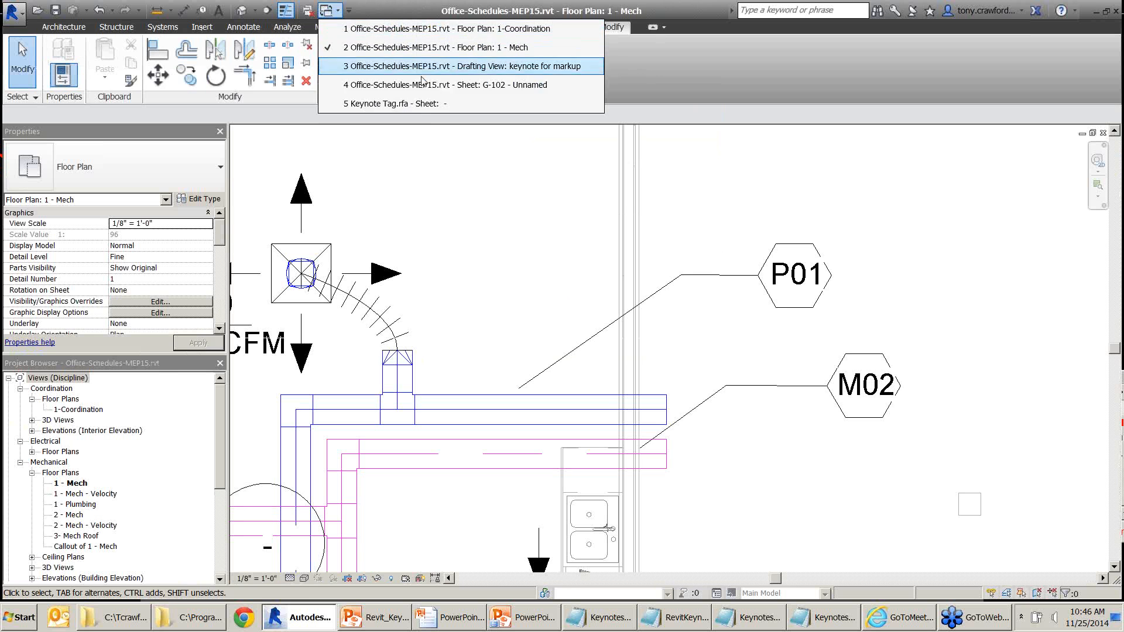
pyautogui.click(428, 108)
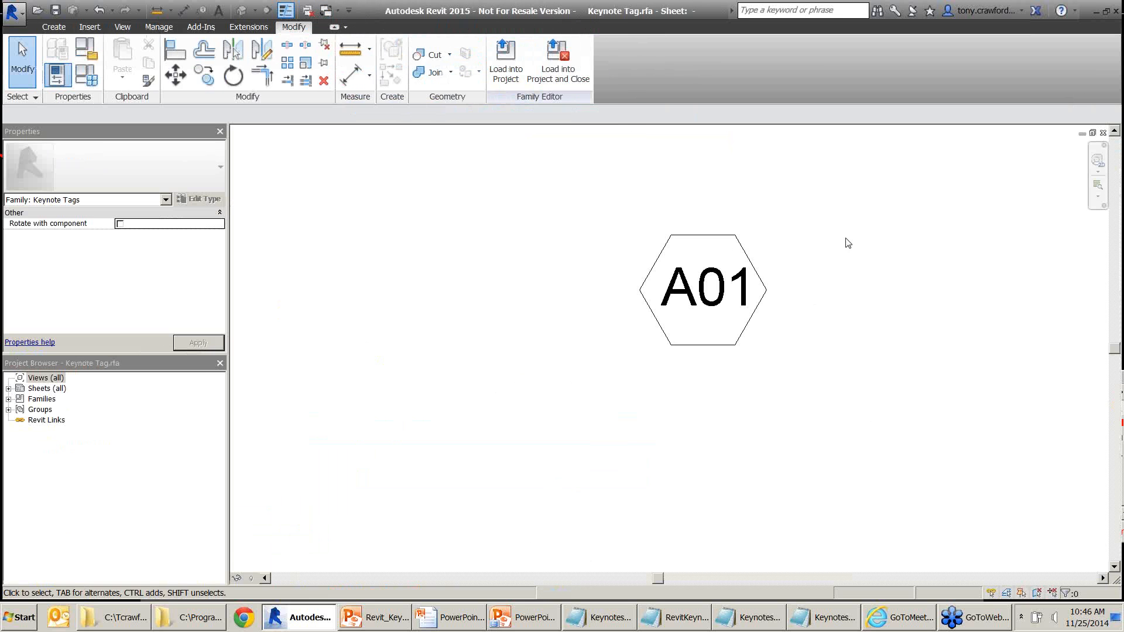
pyautogui.click(1104, 133)
pyautogui.click(622, 314)
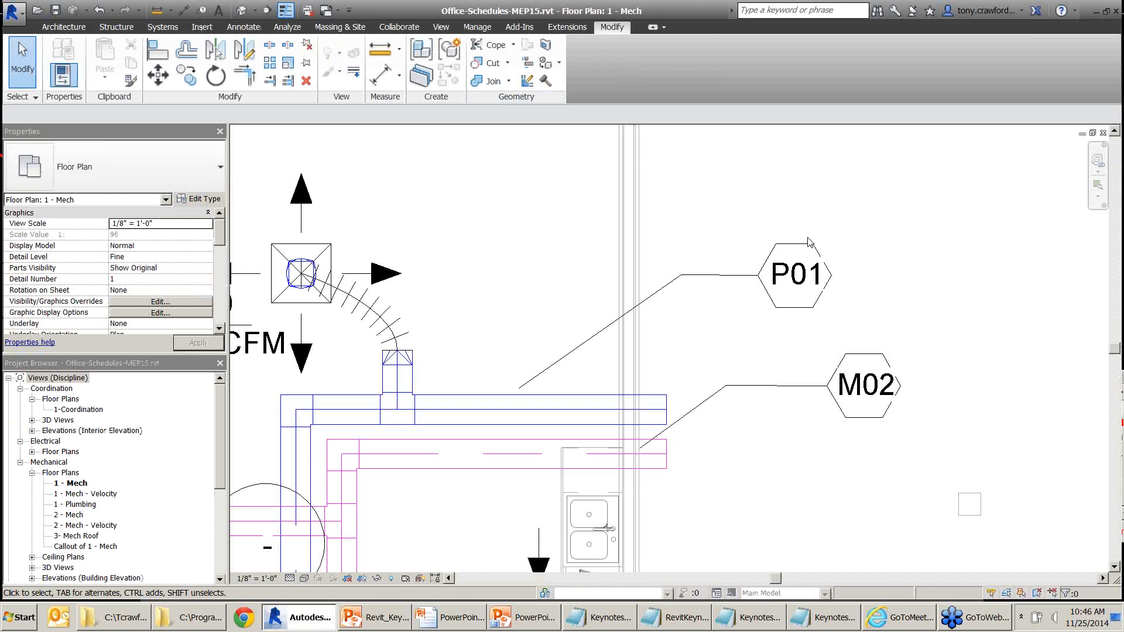
# Reopen the P01 tag's family for editing, and load it into the project and close it in one operation
pyautogui.click(774, 245)
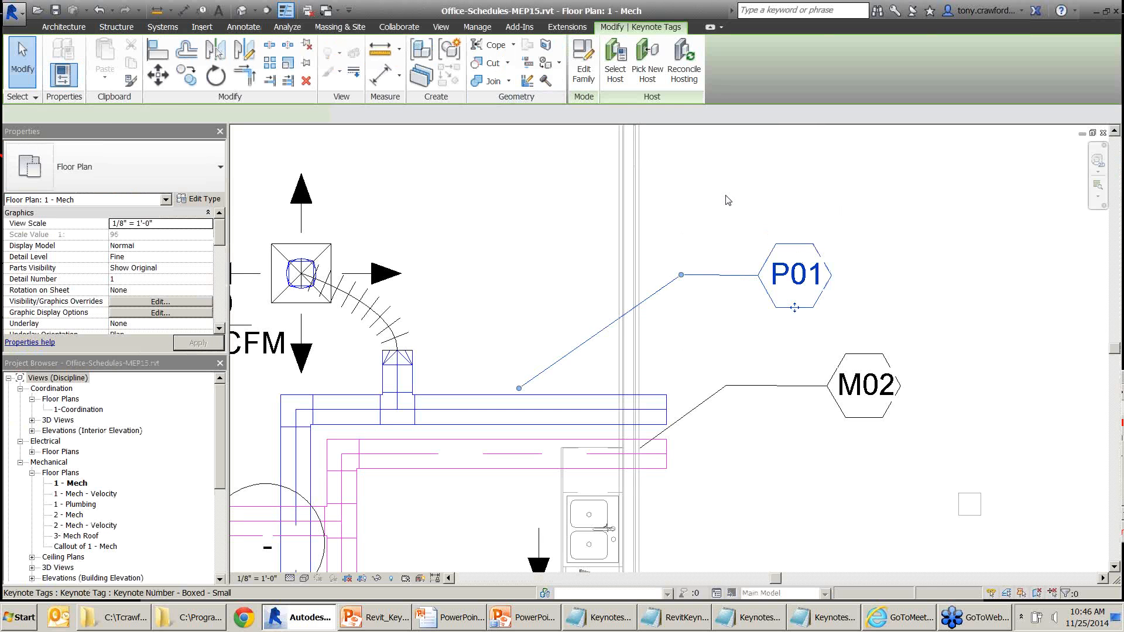
pyautogui.click(578, 71)
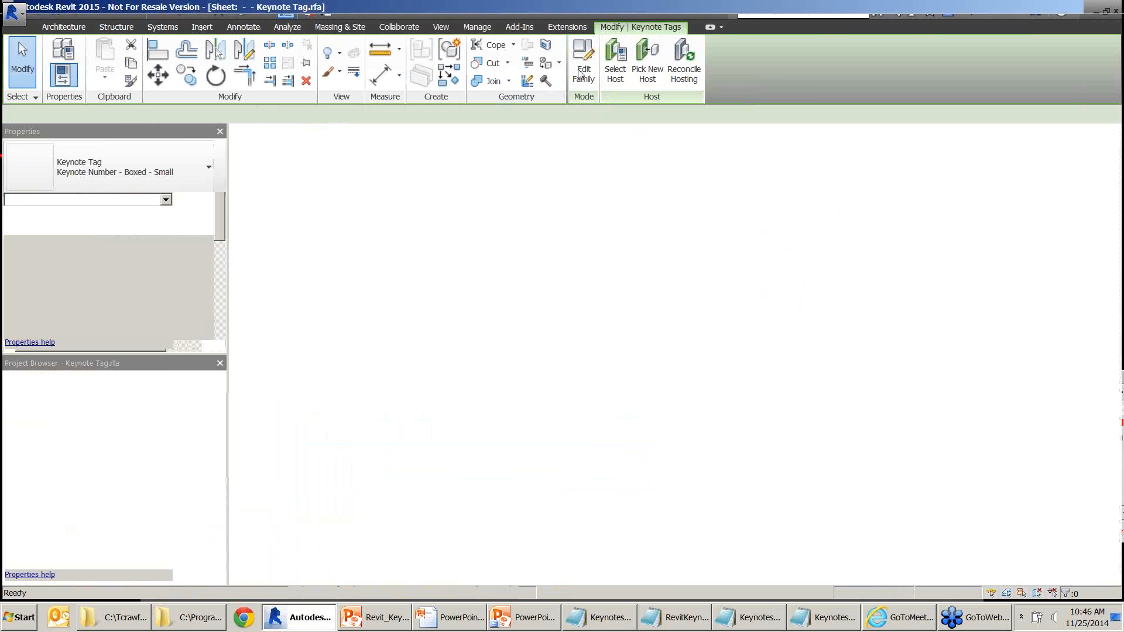
pyautogui.press('ctrl')
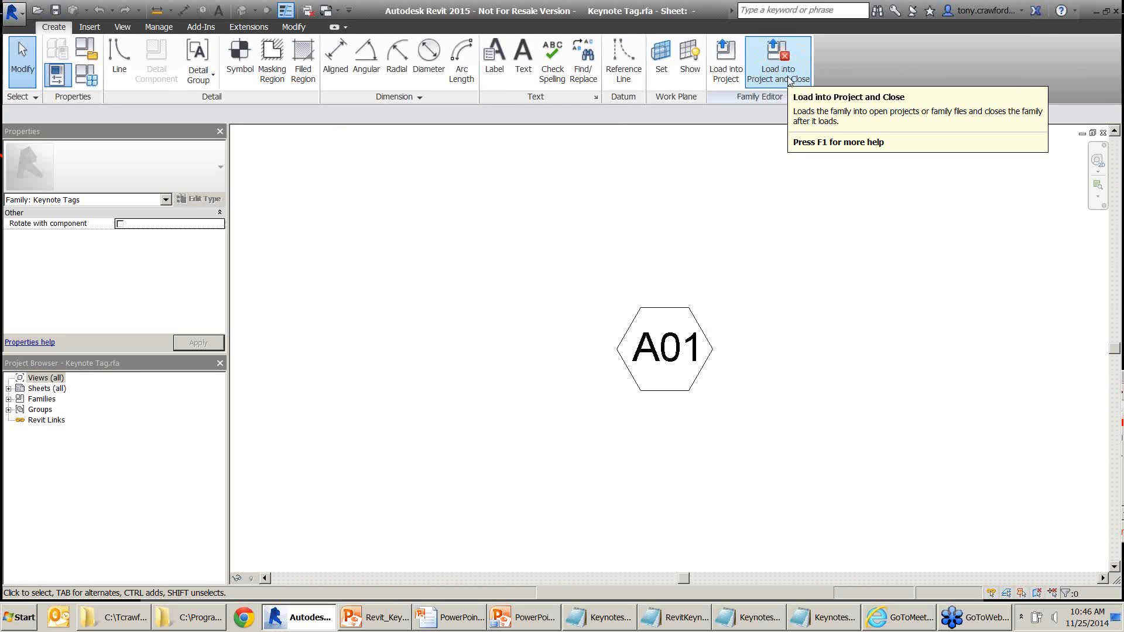
pyautogui.click(789, 79)
pyautogui.click(611, 314)
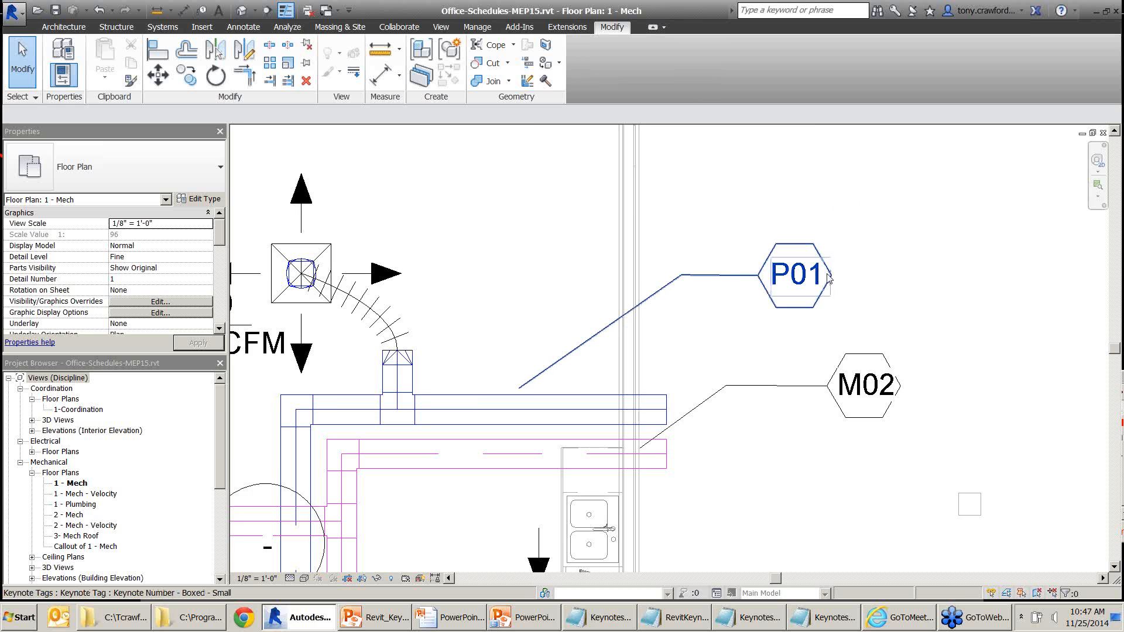
pyautogui.scroll(2, 831, 275)
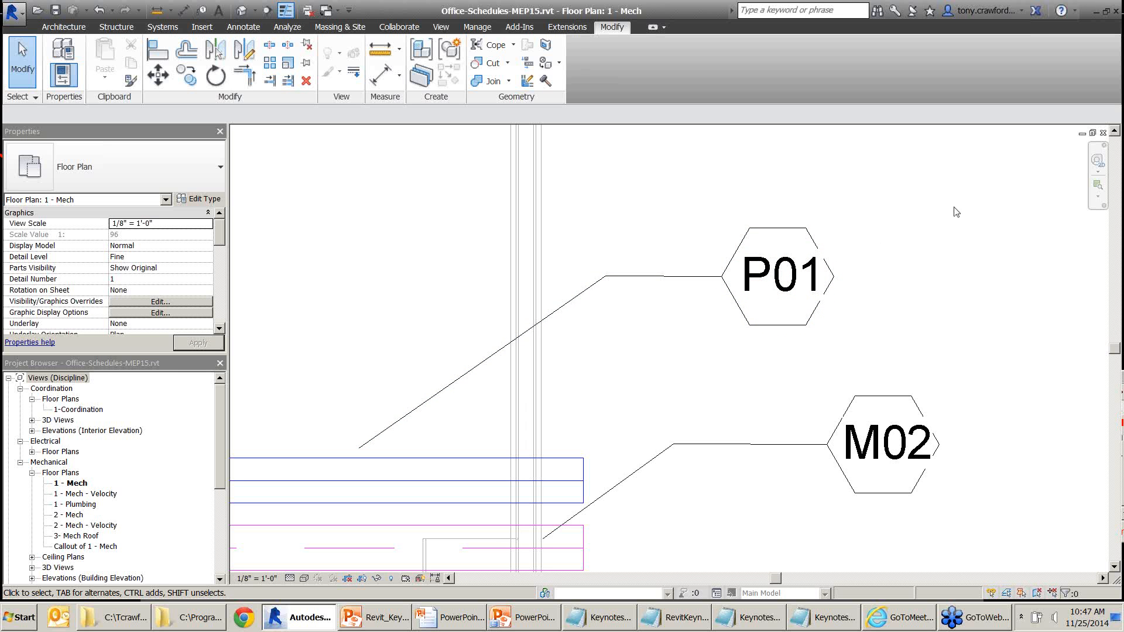
pyautogui.scroll(-3, 956, 211)
pyautogui.hotkey('alt', 'Tab')
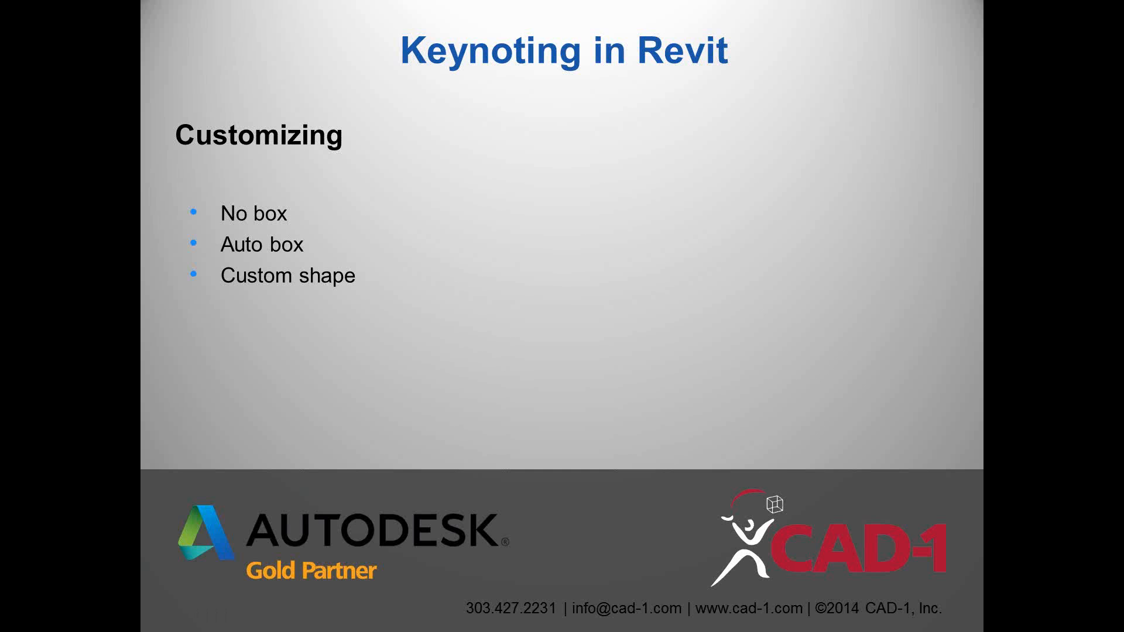
pyautogui.press('Right')
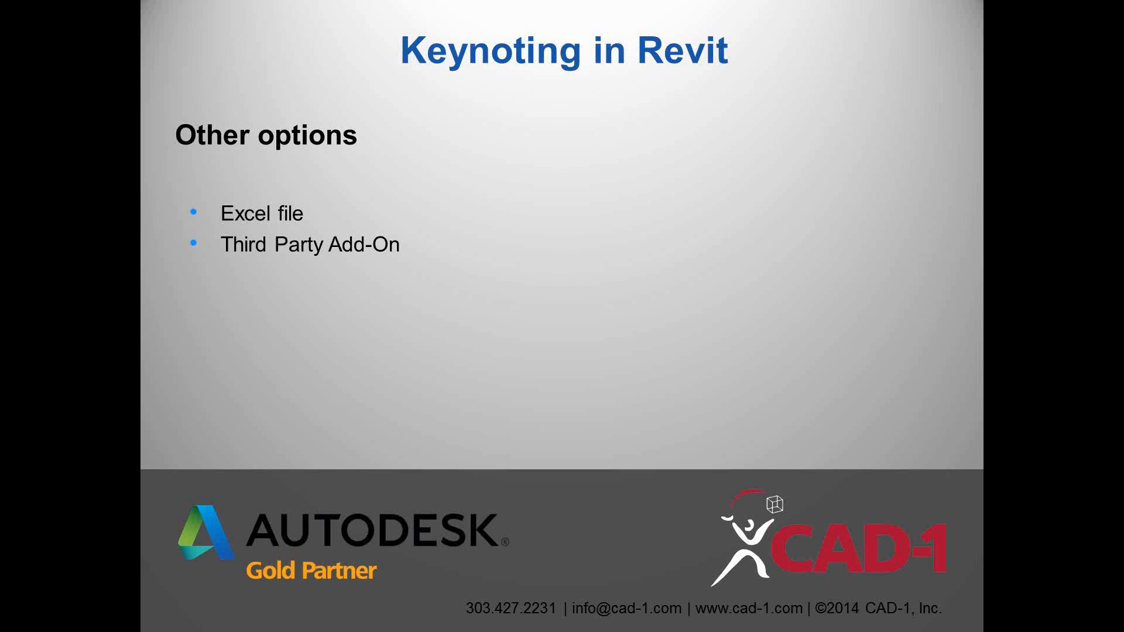
pyautogui.press('Right')
pyautogui.press('Right')
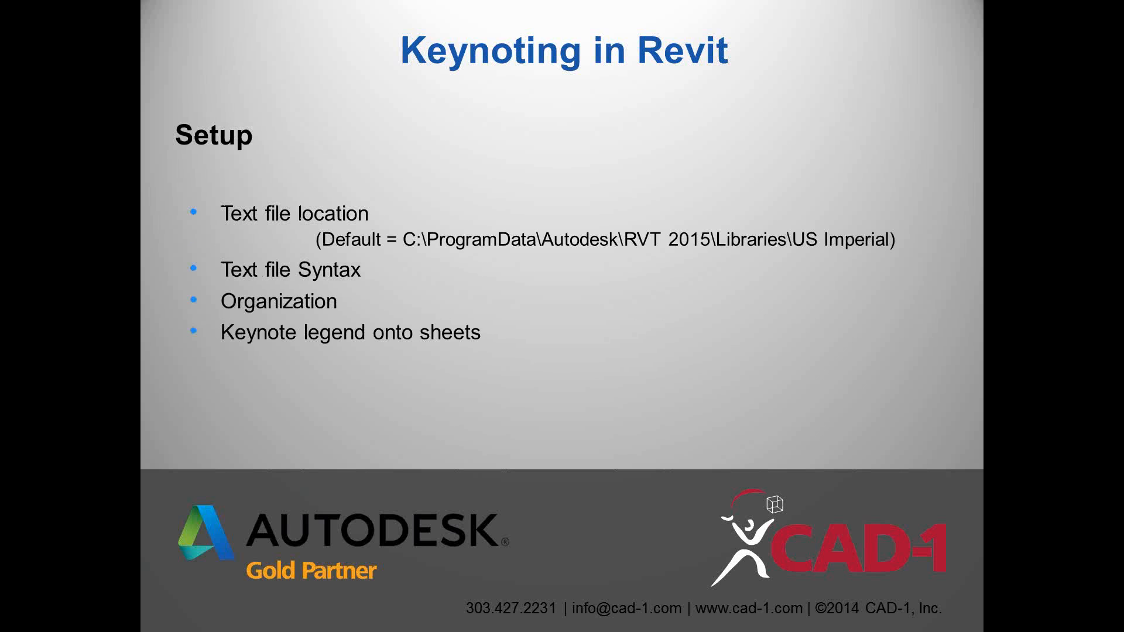
pyautogui.hotkey('alt', 'Tab')
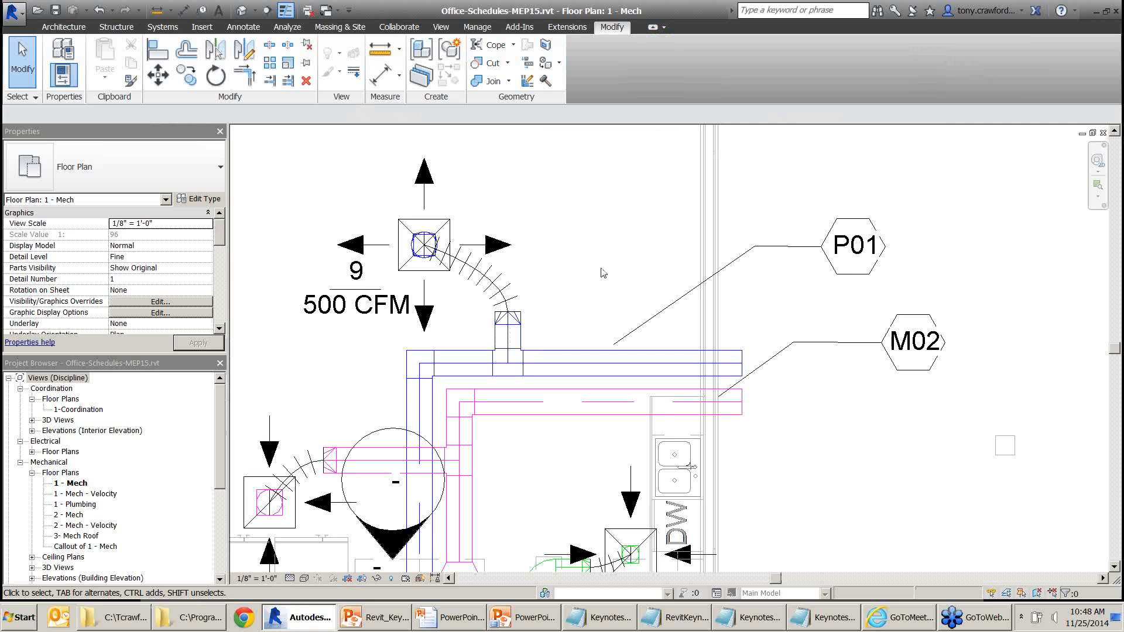
pyautogui.moveTo(602, 220); pyautogui.dragTo(663, 223, button='middle')
# Switch to Keynotes_MEP.txt in Notepad and copy the word Architectural from the end of the A03 keynote line
pyautogui.moveTo(788, 627)
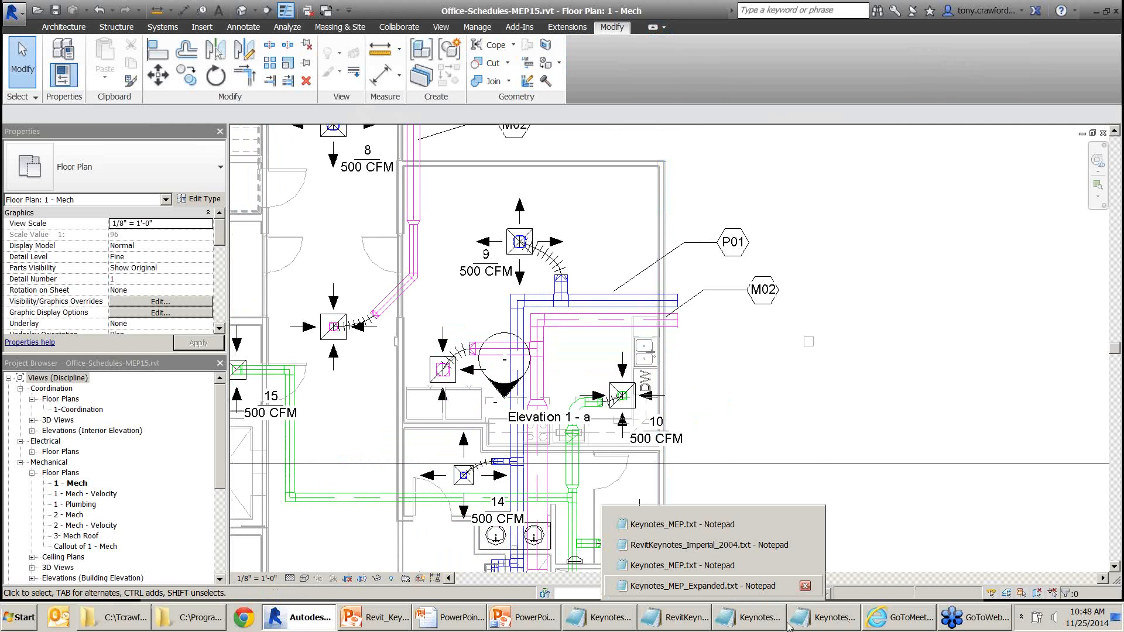
pyautogui.click(682, 565)
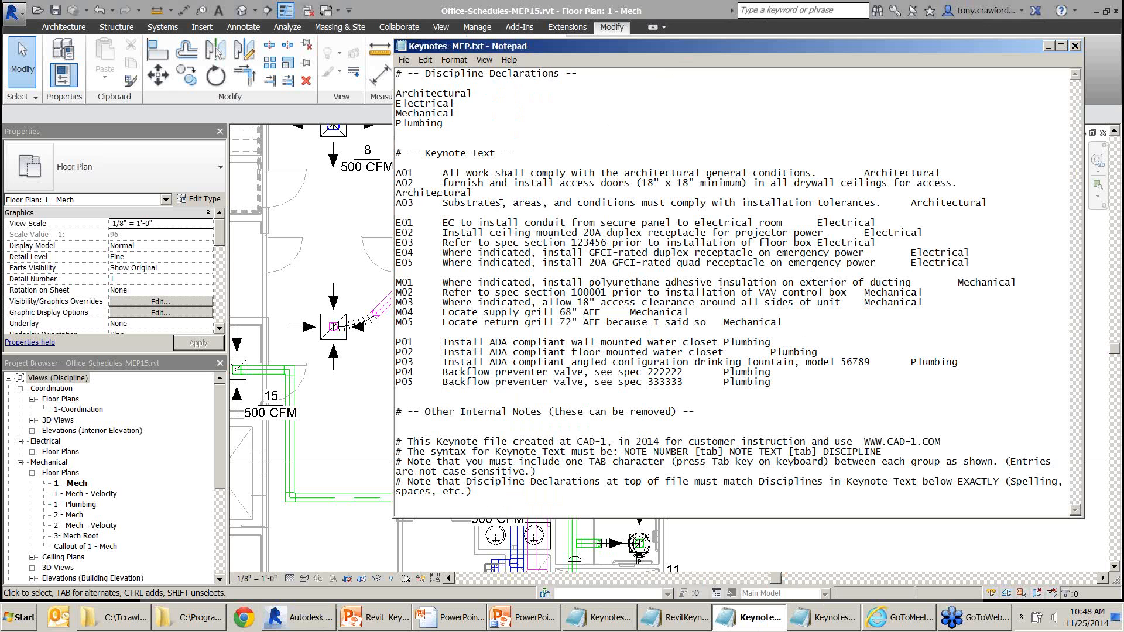
pyautogui.doubleClick(948, 204)
pyautogui.click(947, 204)
pyautogui.doubleClick(946, 204)
pyautogui.hotkey('ctrl', 'c')
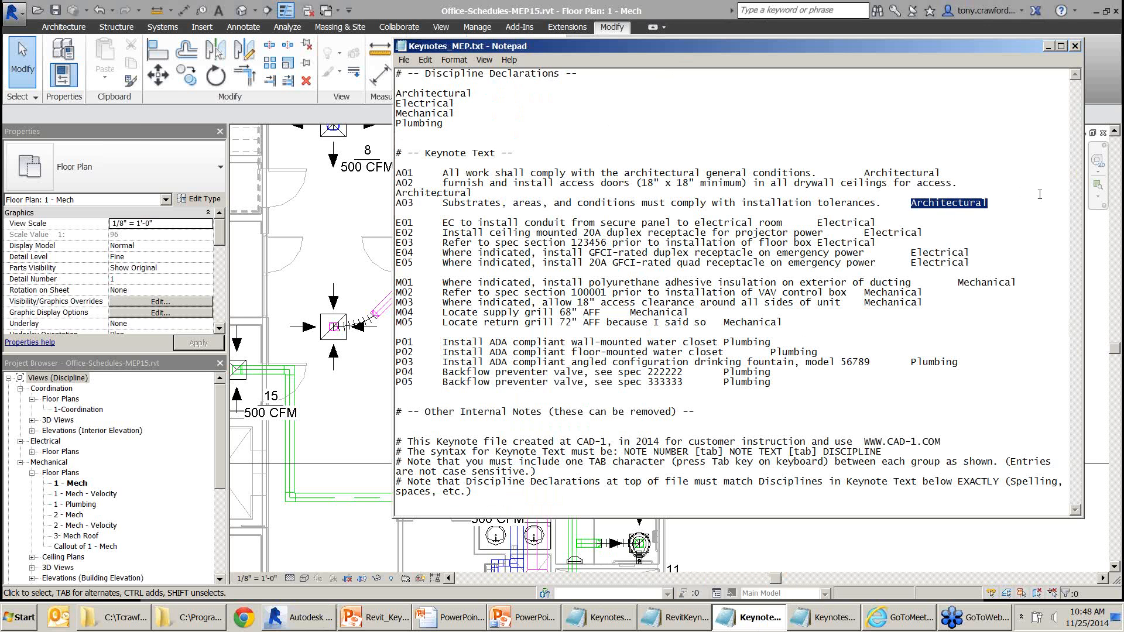
# Add an A04 keynote line below A03 with the text New Note and the discipline Architectural, and save the file
pyautogui.click(1021, 206)
pyautogui.press('Return')
pyautogui.write('A04\t')
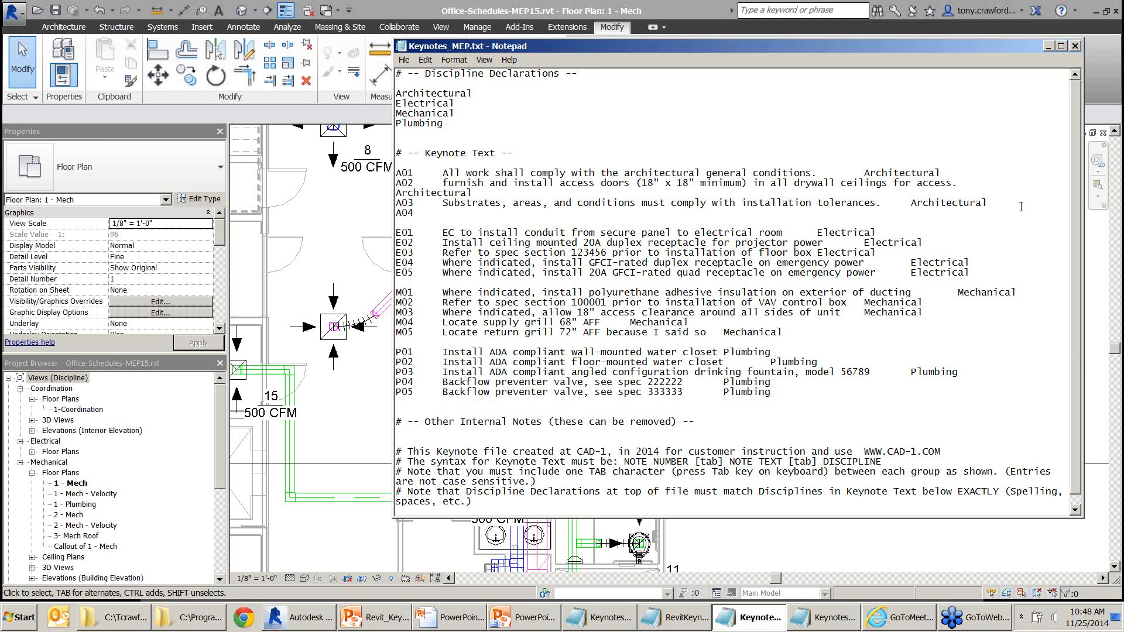
pyautogui.write('New Not')
pyautogui.write('e')
pyautogui.hotkey('ctrl', 'v')
pyautogui.click(401, 60)
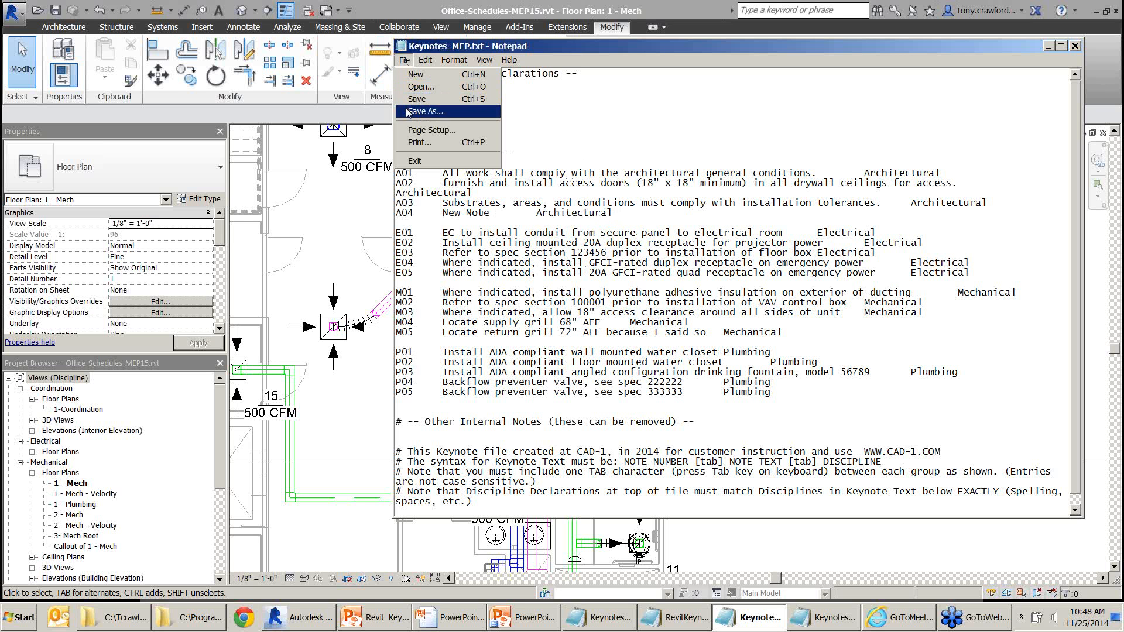
pyautogui.click(405, 97)
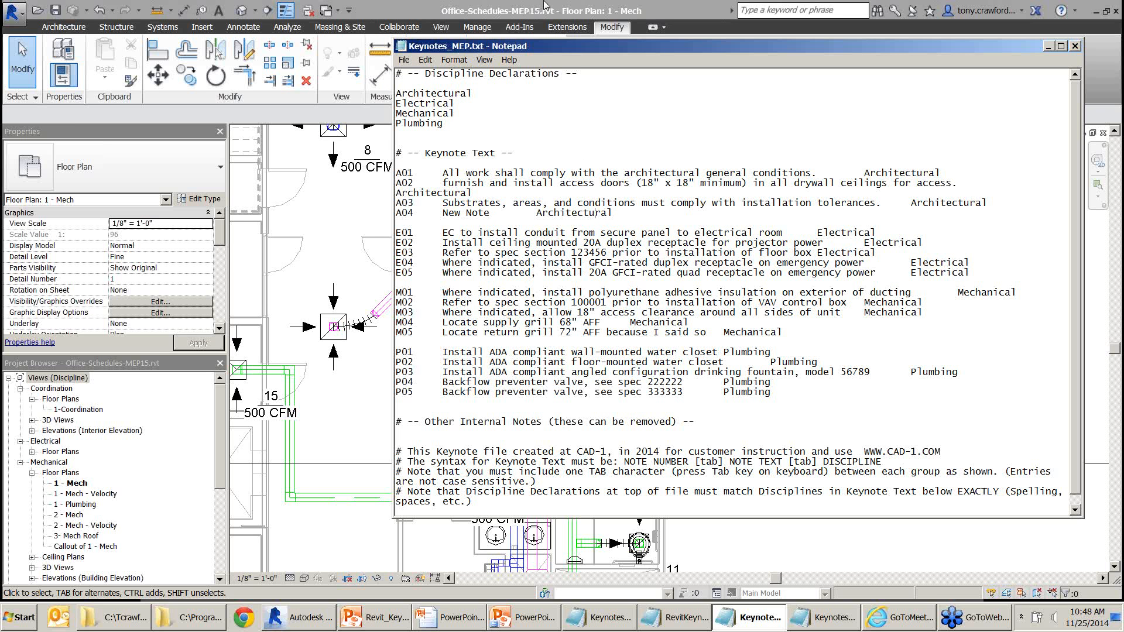
pyautogui.moveTo(443, 212); pyautogui.dragTo(396, 213)
# Switch to Revit and place a user keynote with a leader on air diffuser 9, using Architectural keynote A03
pyautogui.click(562, 5)
pyautogui.moveTo(796, 271); pyautogui.dragTo(785, 350, button='middle')
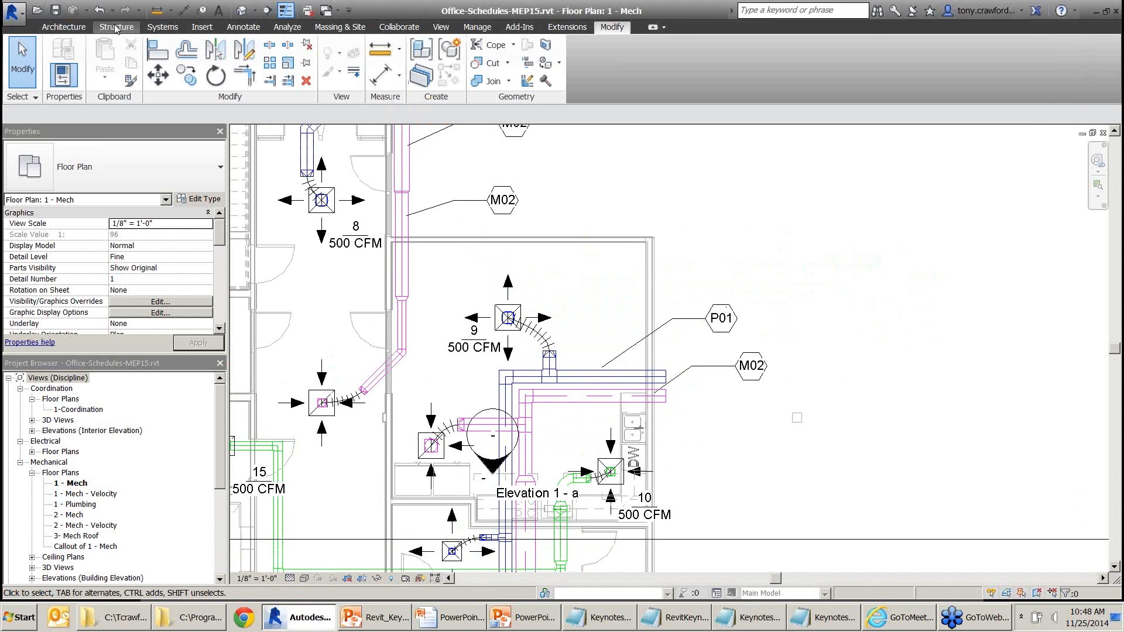
pyautogui.click(243, 27)
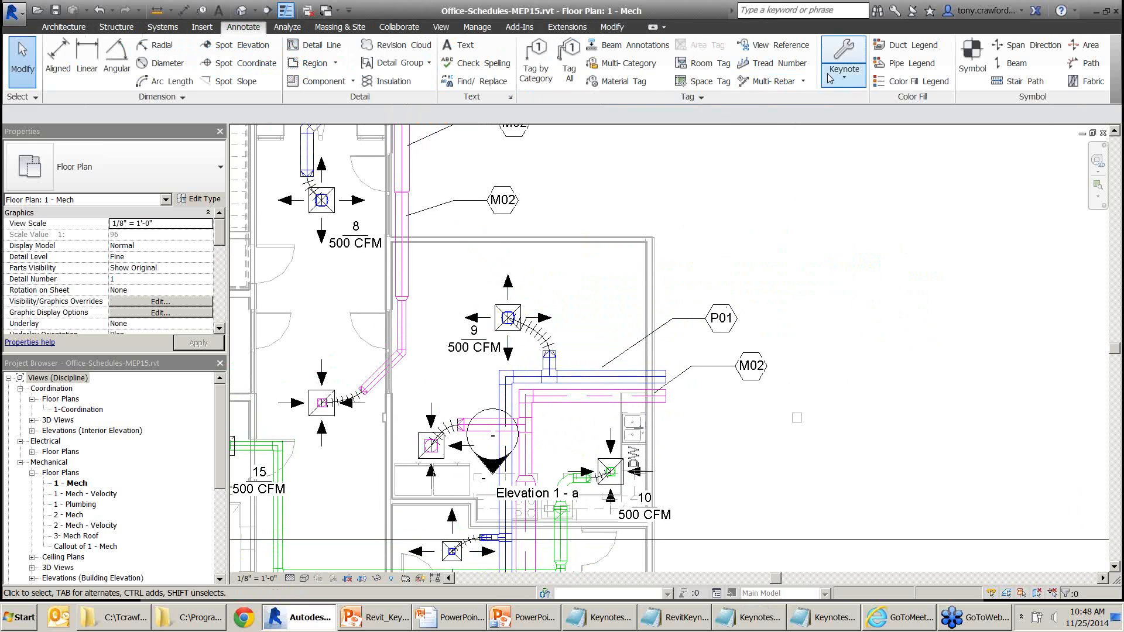
pyautogui.click(844, 58)
pyautogui.click(867, 157)
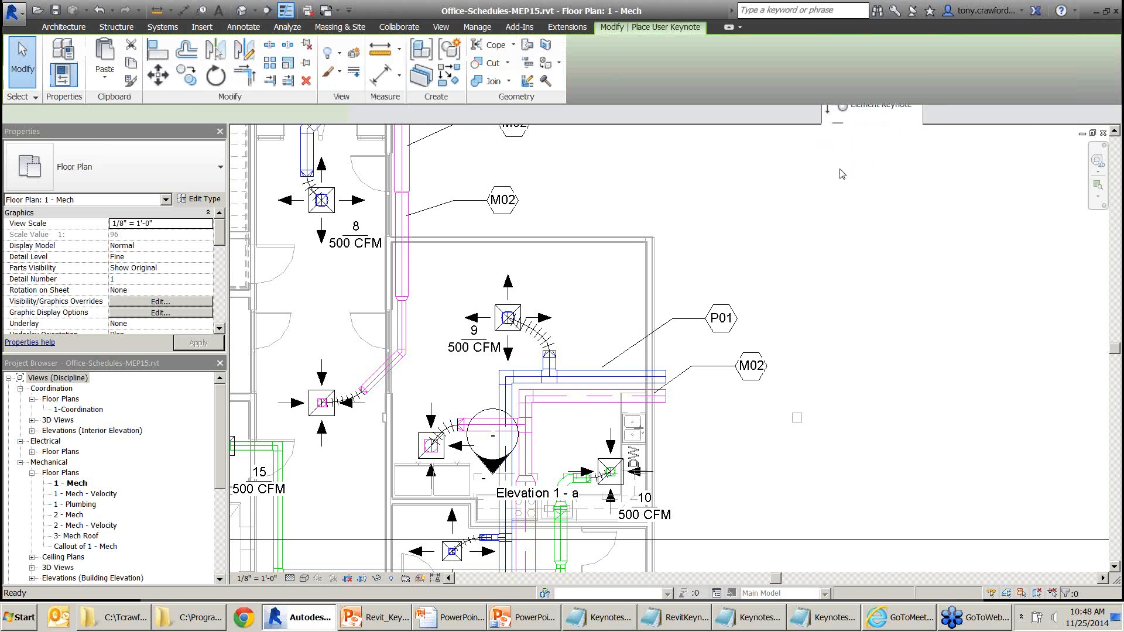
pyautogui.click(535, 276)
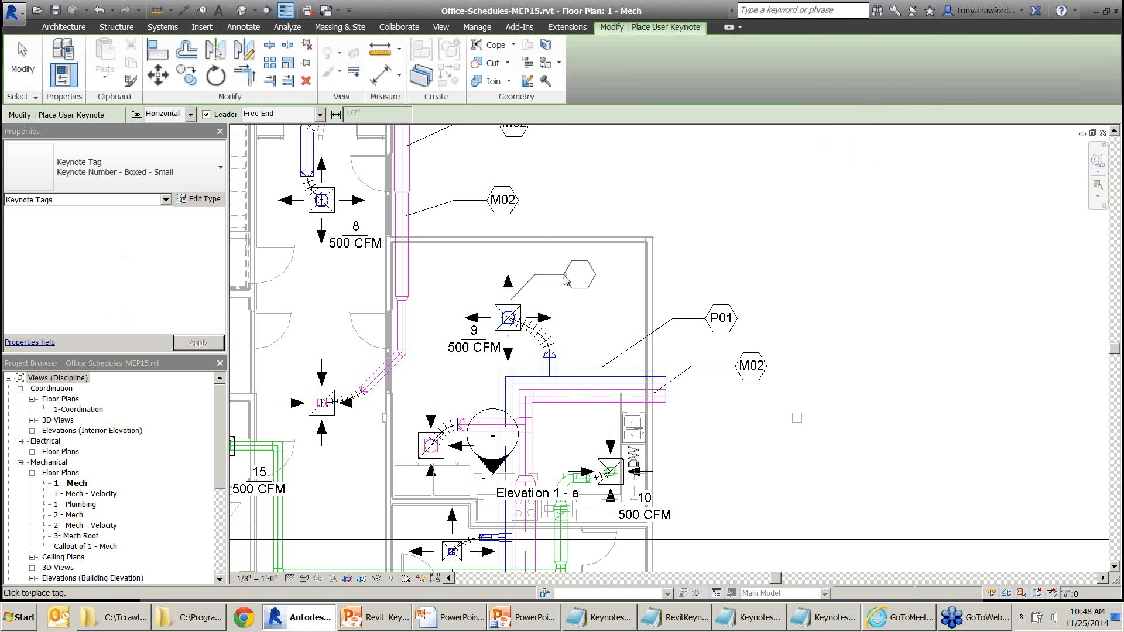
pyautogui.click(565, 274)
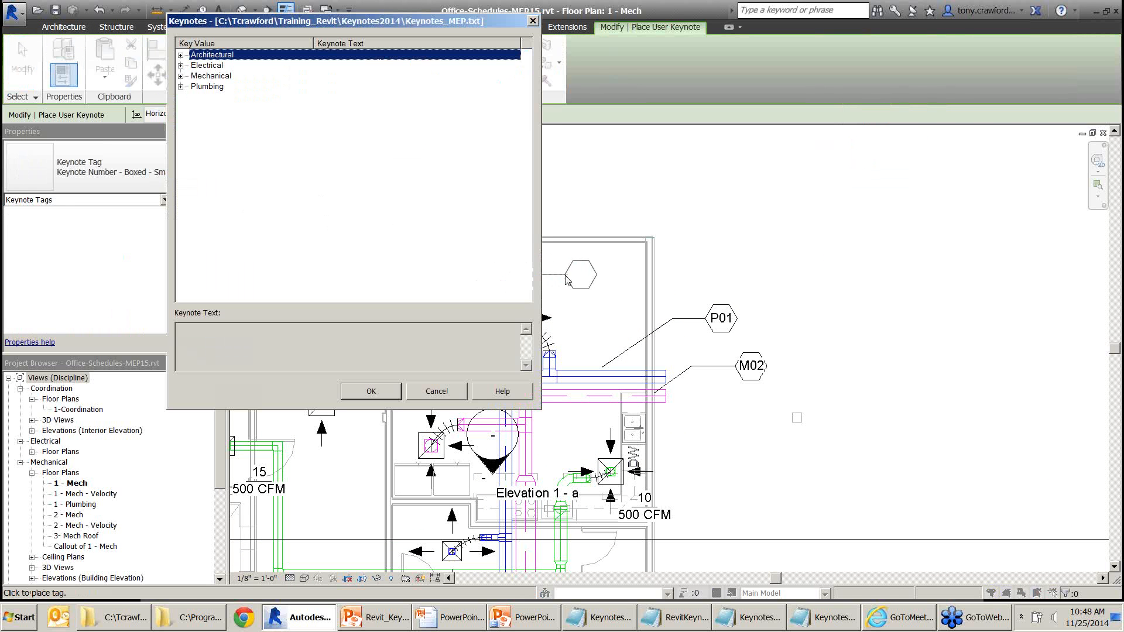
pyautogui.click(181, 54)
pyautogui.click(212, 87)
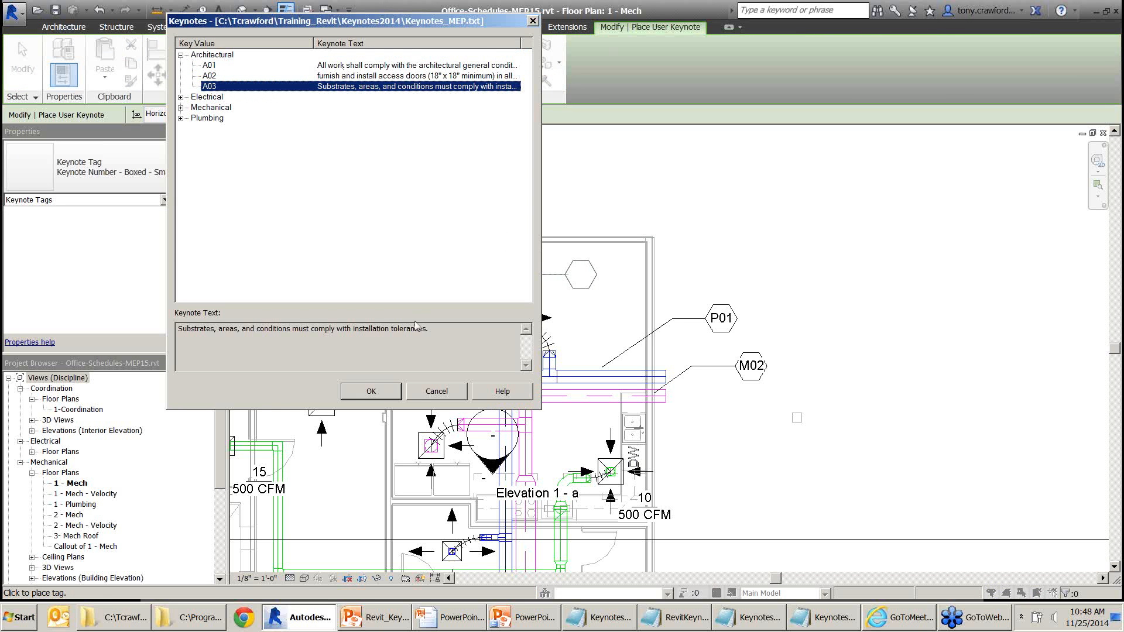
pyautogui.click(371, 391)
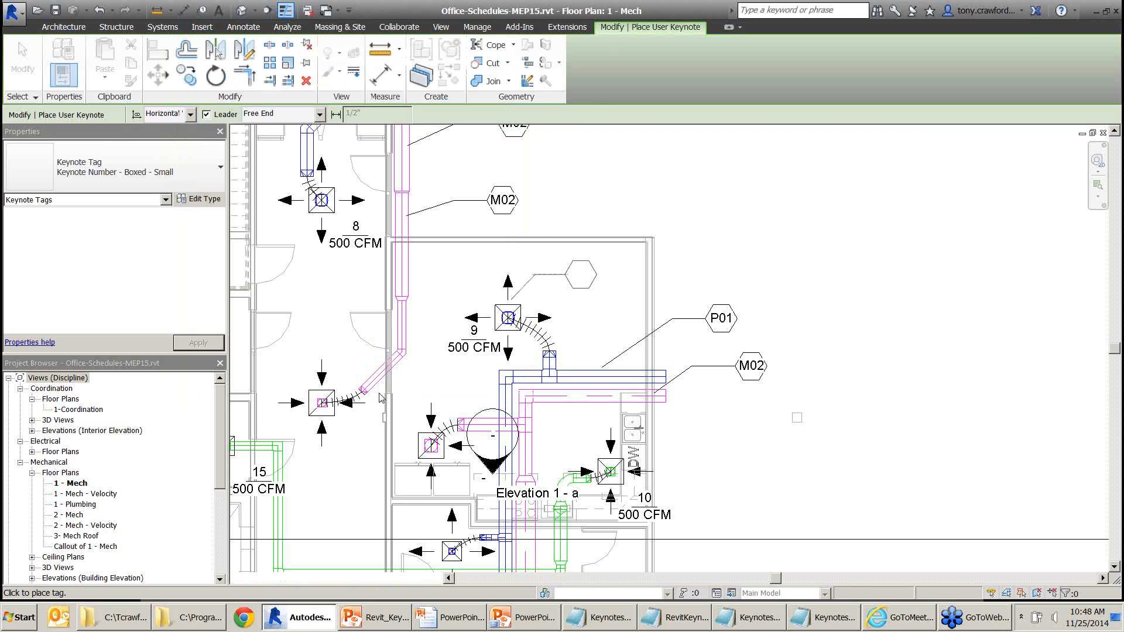
pyautogui.press('Escape')
pyautogui.press('Escape')
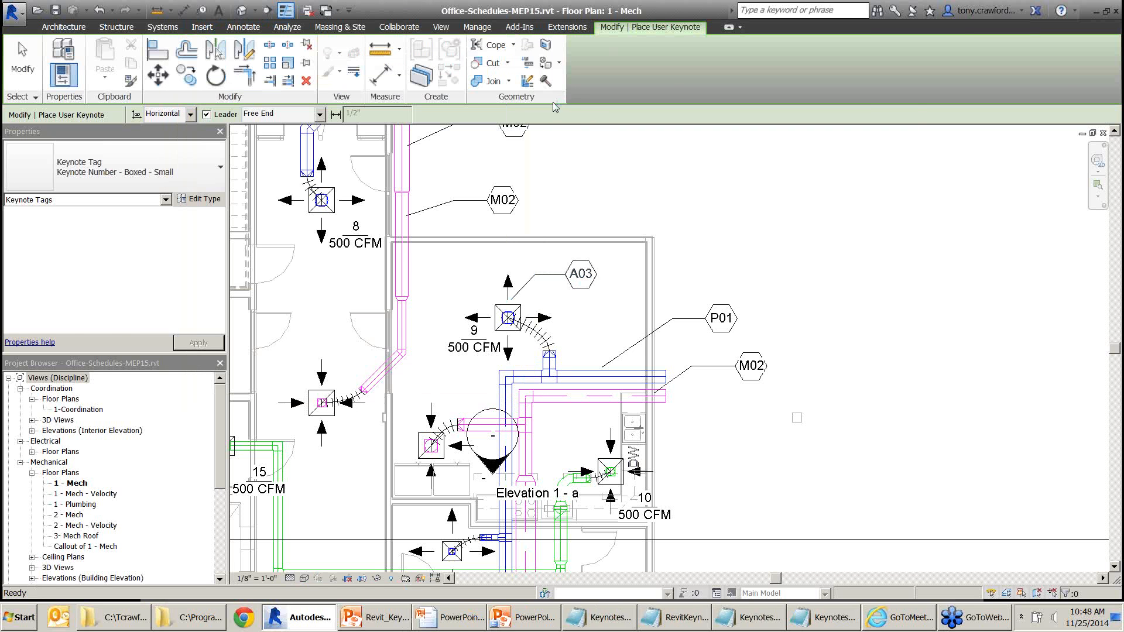
# Reload the Keynotes_MEP.txt keynote table through the Keynoting Settings
pyautogui.click(841, 86)
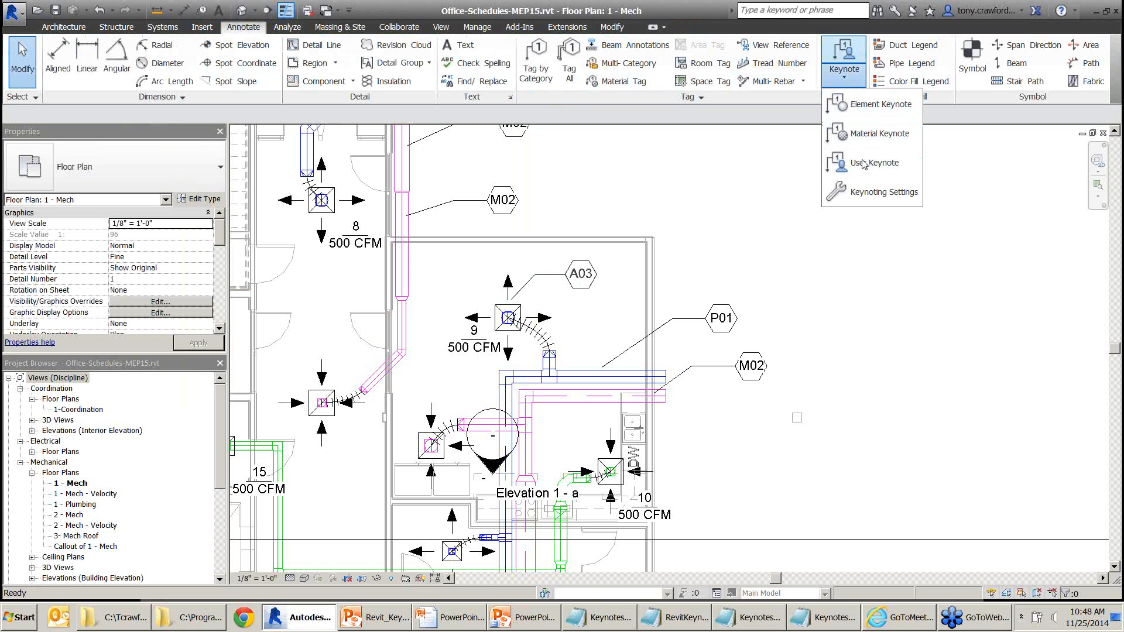
pyautogui.click(867, 192)
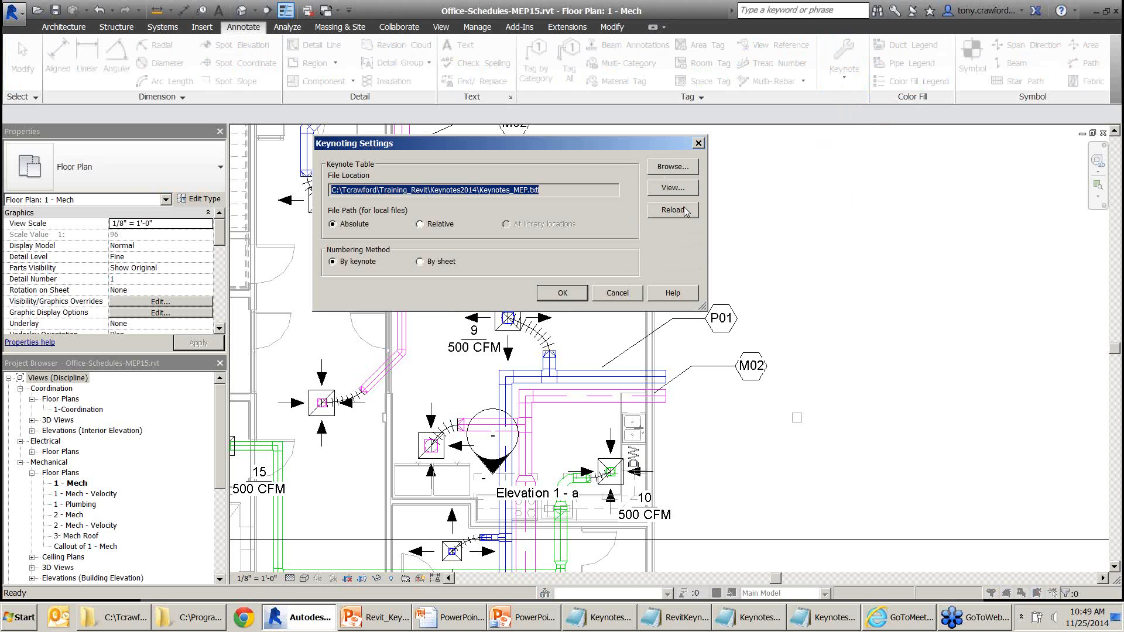
pyautogui.moveTo(692, 214); pyautogui.dragTo(778, 254)
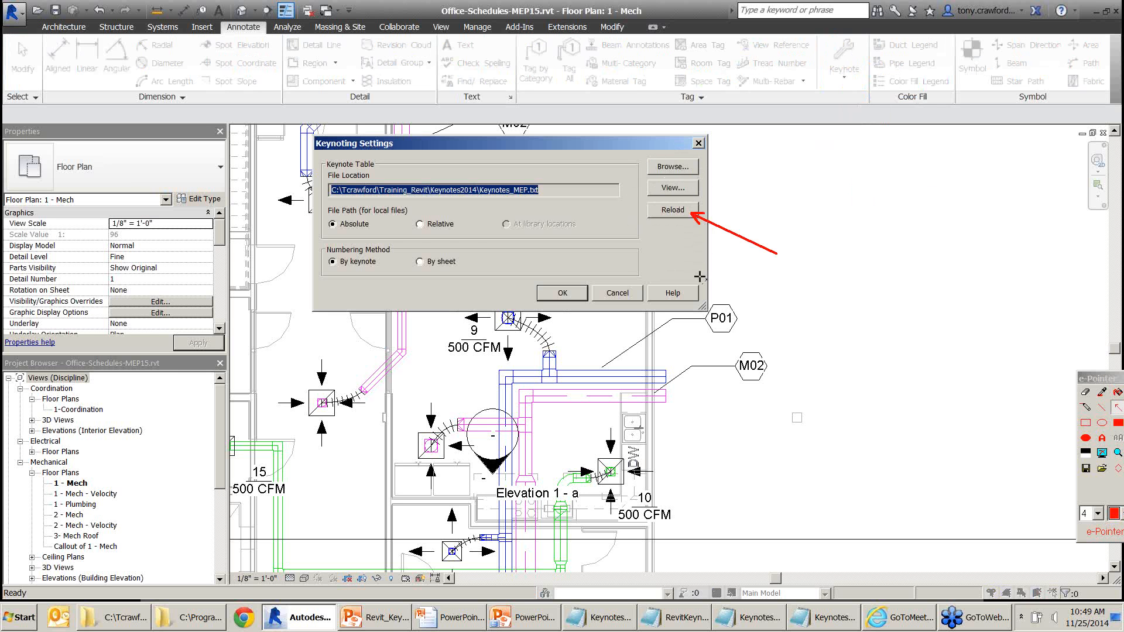
pyautogui.click(673, 210)
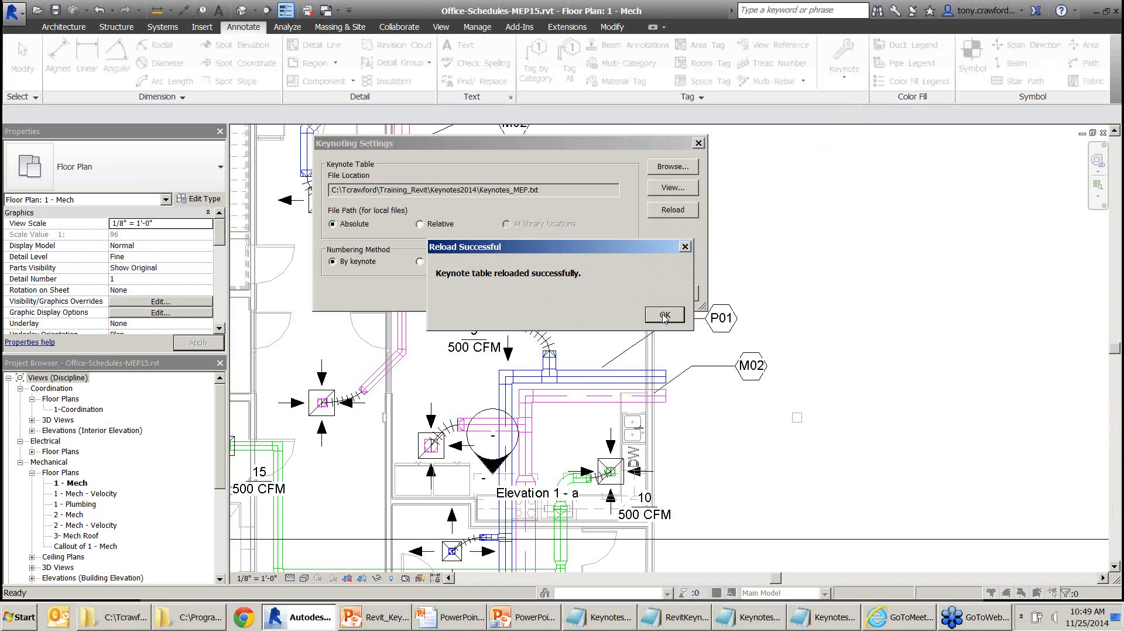
pyautogui.click(665, 316)
pyautogui.click(589, 296)
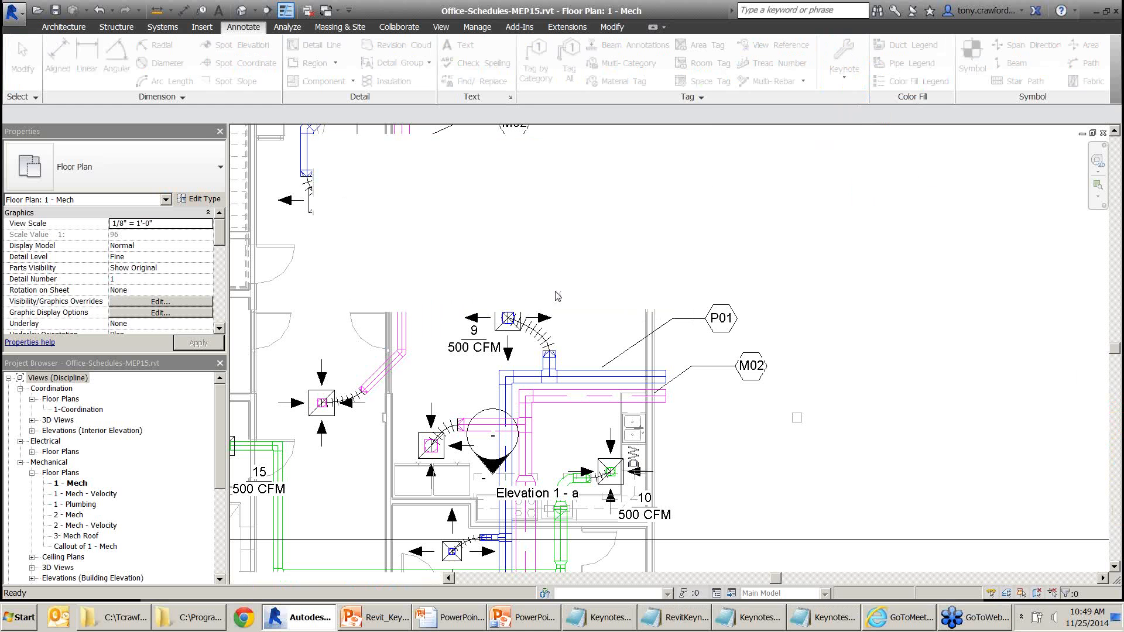
pyautogui.rightClick(749, 149)
pyautogui.click(788, 176)
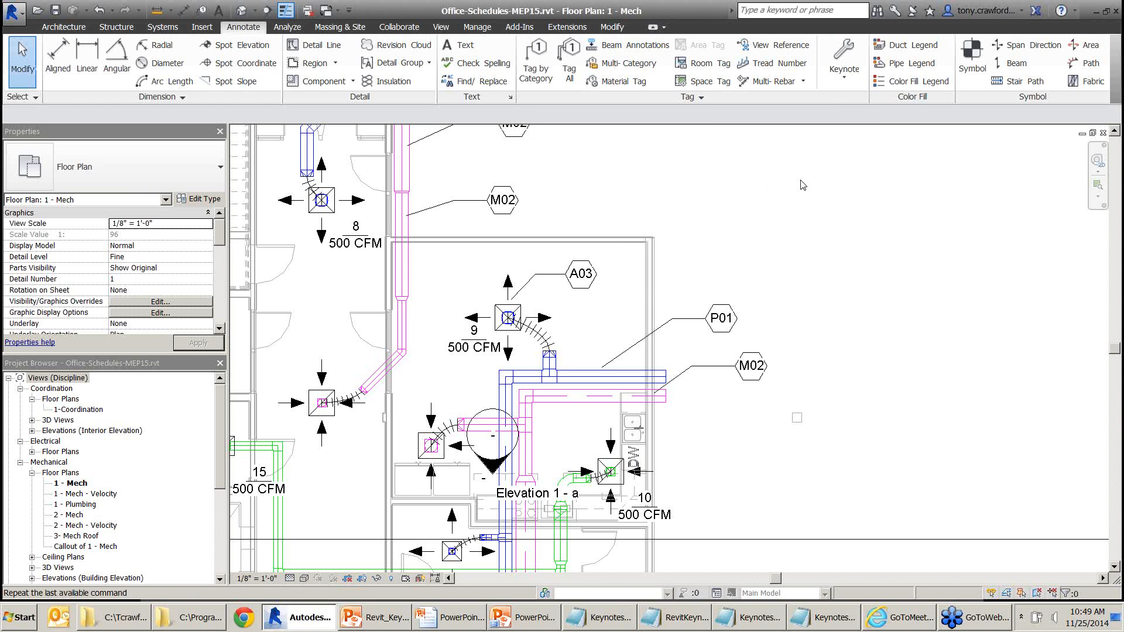
pyautogui.press('Escape')
pyautogui.click(844, 64)
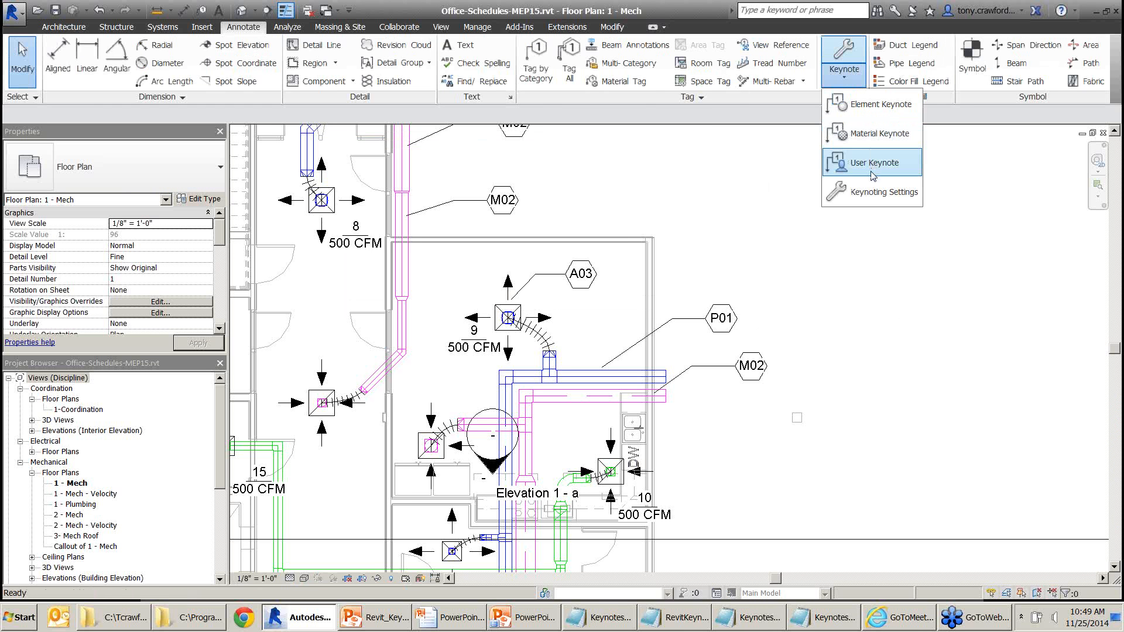
pyautogui.click(867, 105)
pyautogui.moveTo(753, 387); pyautogui.dragTo(899, 590, button='middle')
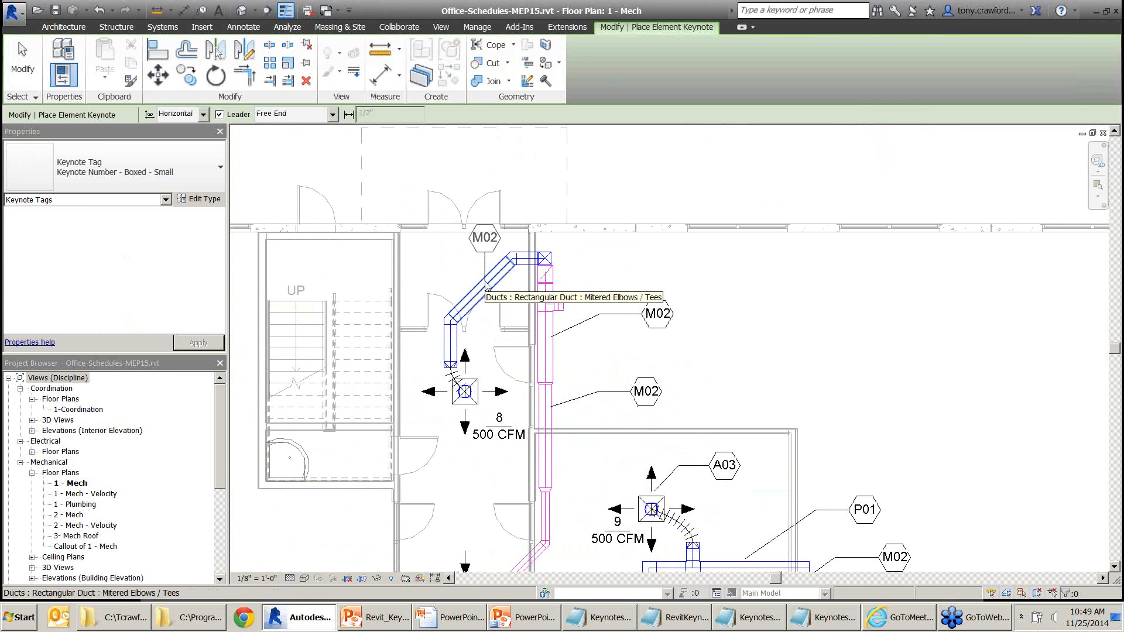
pyautogui.press('Escape')
pyautogui.press('Escape')
# Place a user keynote with a leader on the exterior wall above the M02 tags, using Architectural keynote A04 (New Note)
pyautogui.click(844, 73)
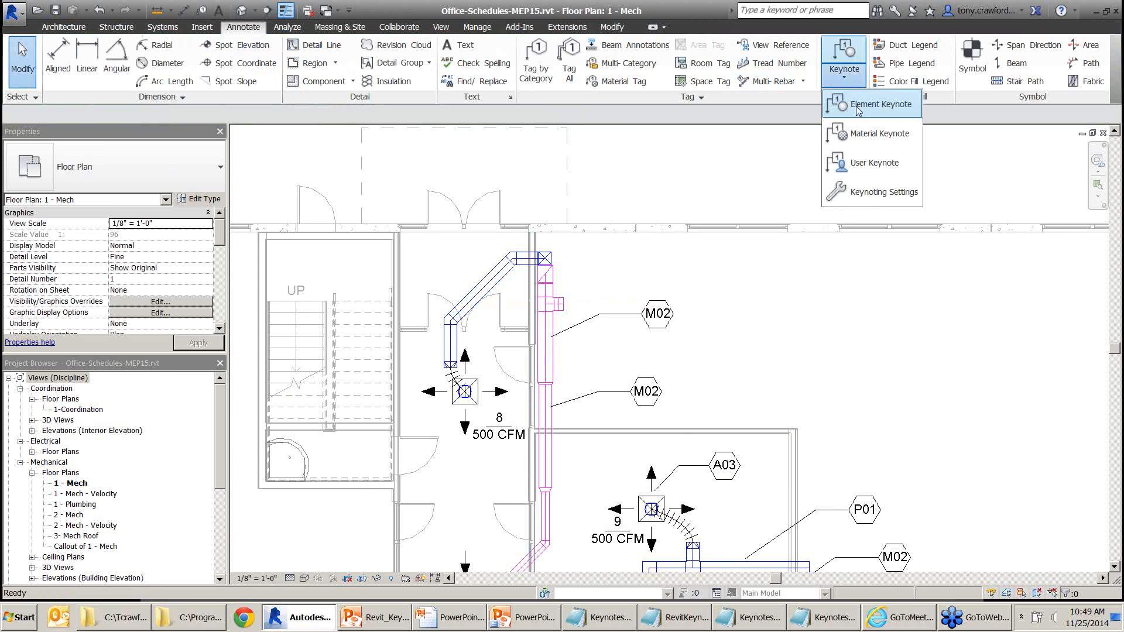
pyautogui.click(864, 176)
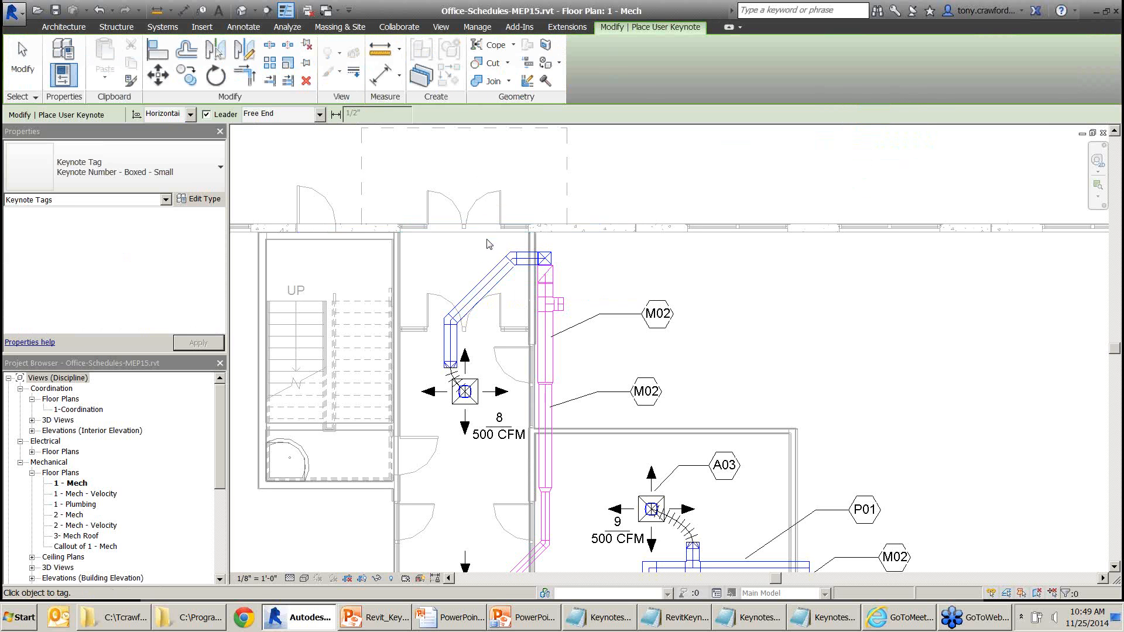
pyautogui.click(584, 222)
pyautogui.click(597, 199)
pyautogui.click(636, 199)
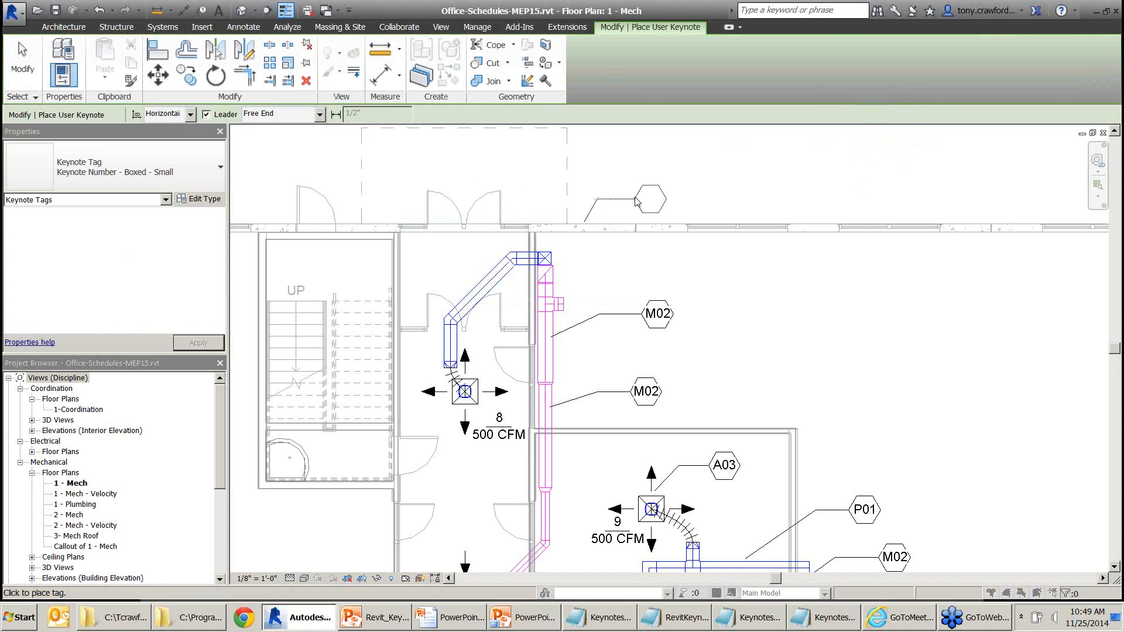
pyautogui.click(181, 55)
pyautogui.click(216, 98)
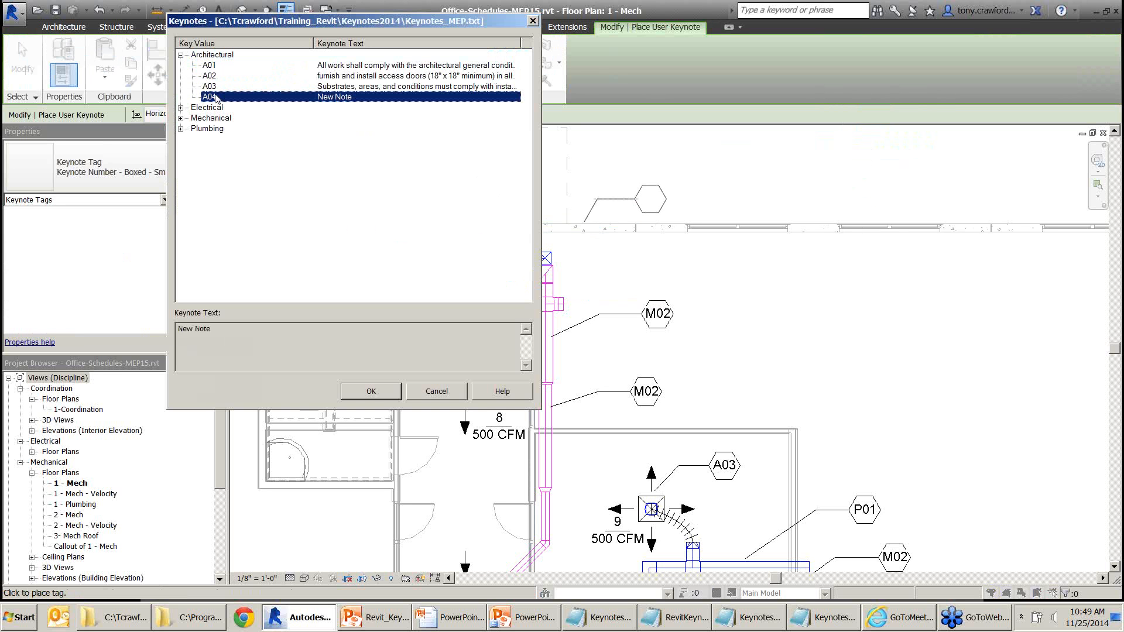
pyautogui.click(370, 392)
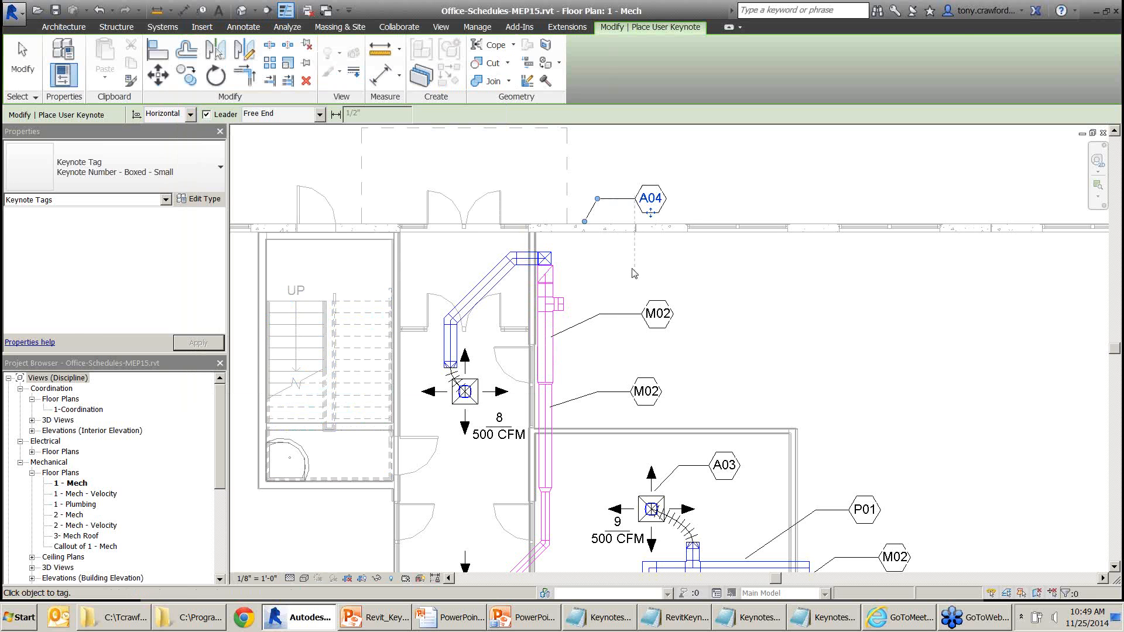
pyautogui.press('Escape')
pyautogui.press('Escape')
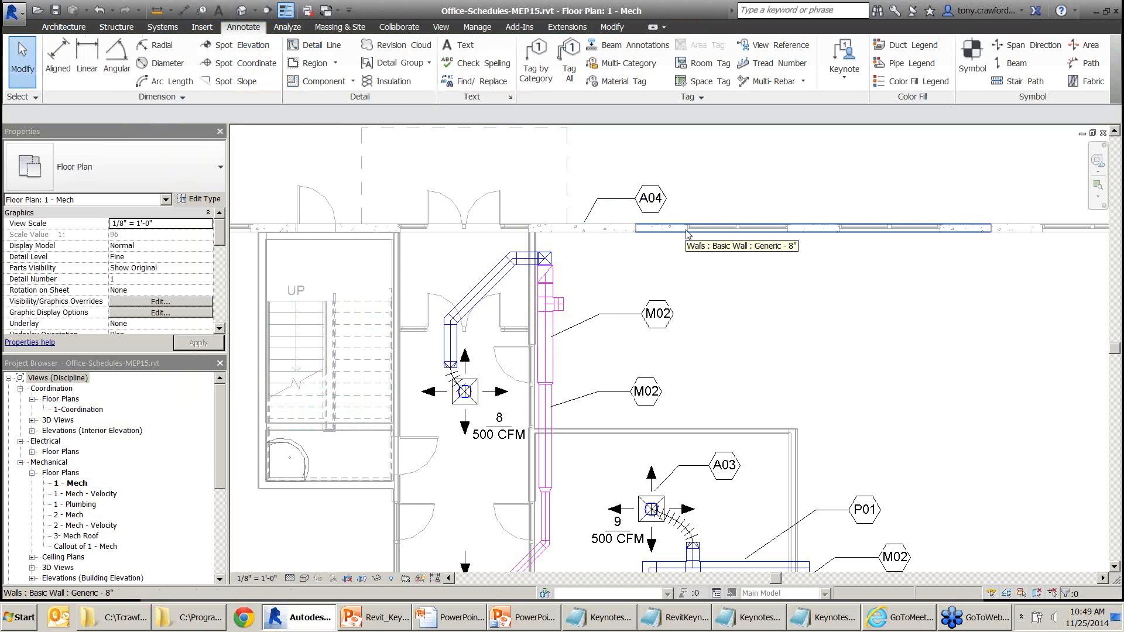
pyautogui.hotkey('alt', 'Tab')
pyautogui.hotkey('alt', 'Tab')
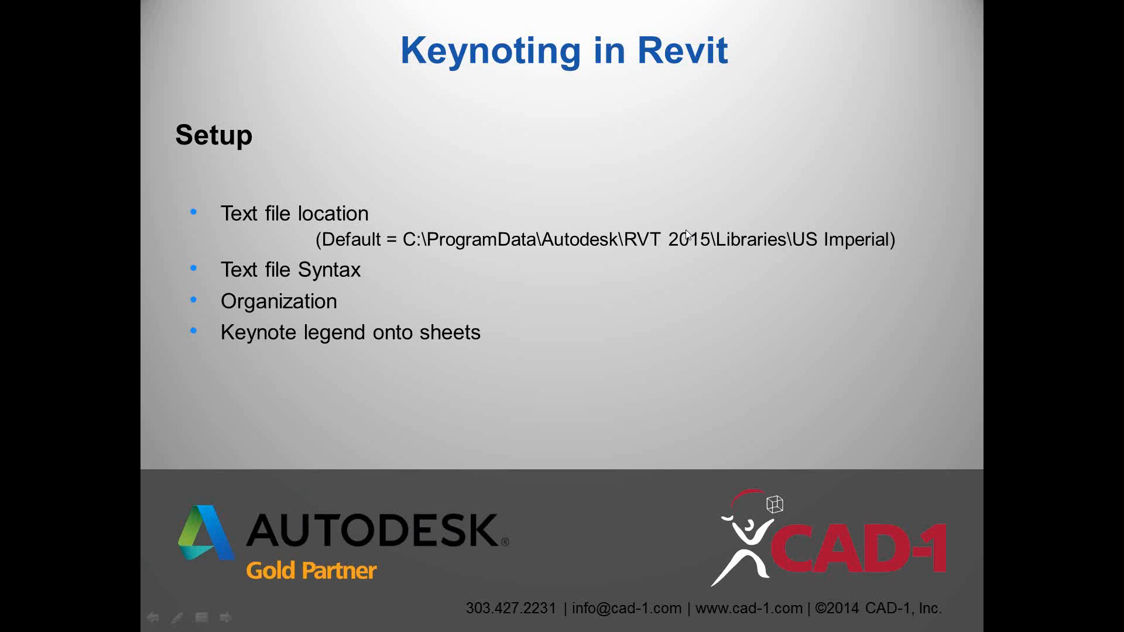
pyautogui.click(687, 231)
pyautogui.click(686, 231)
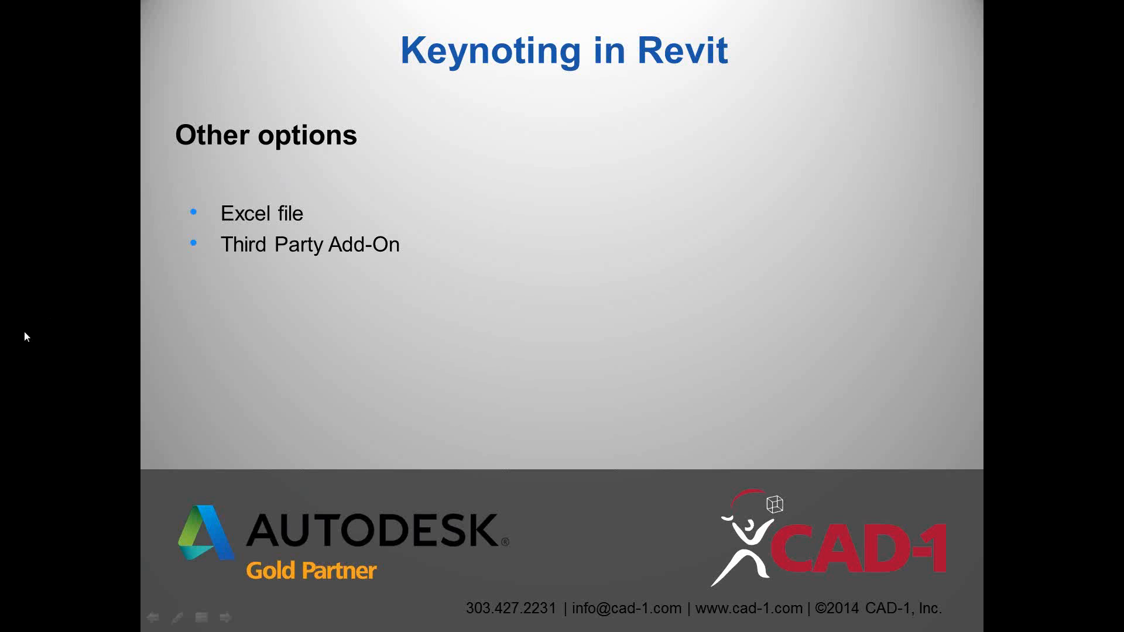
# Launch Microsoft Excel 2010 and open the recent workbook keynote_furniture.xlsx
pyautogui.press('super')
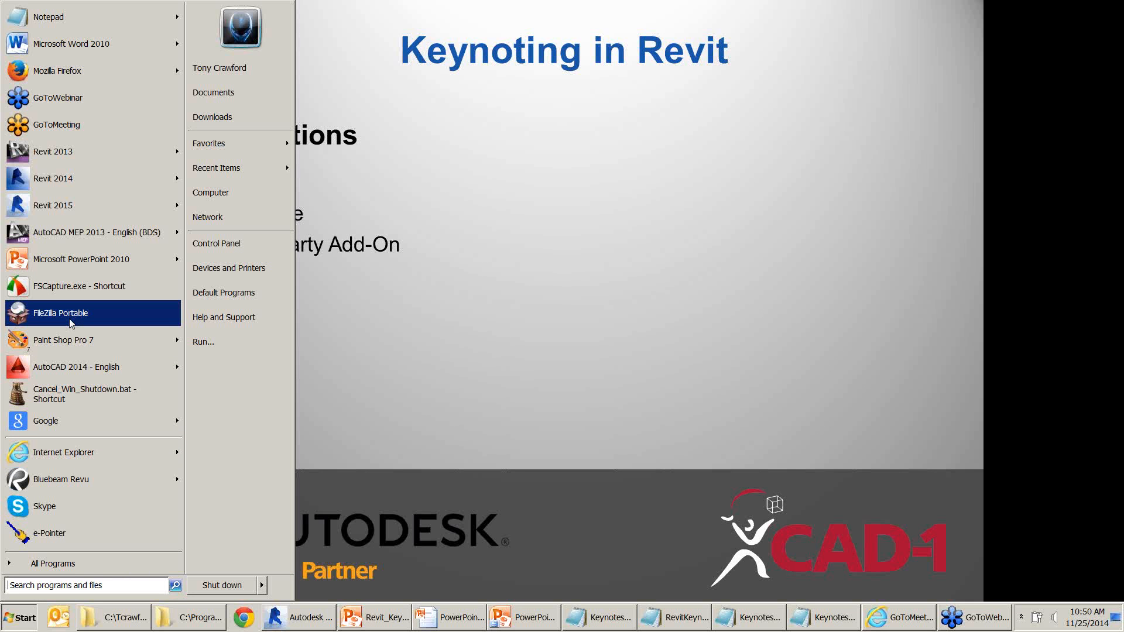
pyautogui.click(69, 584)
pyautogui.write('excel')
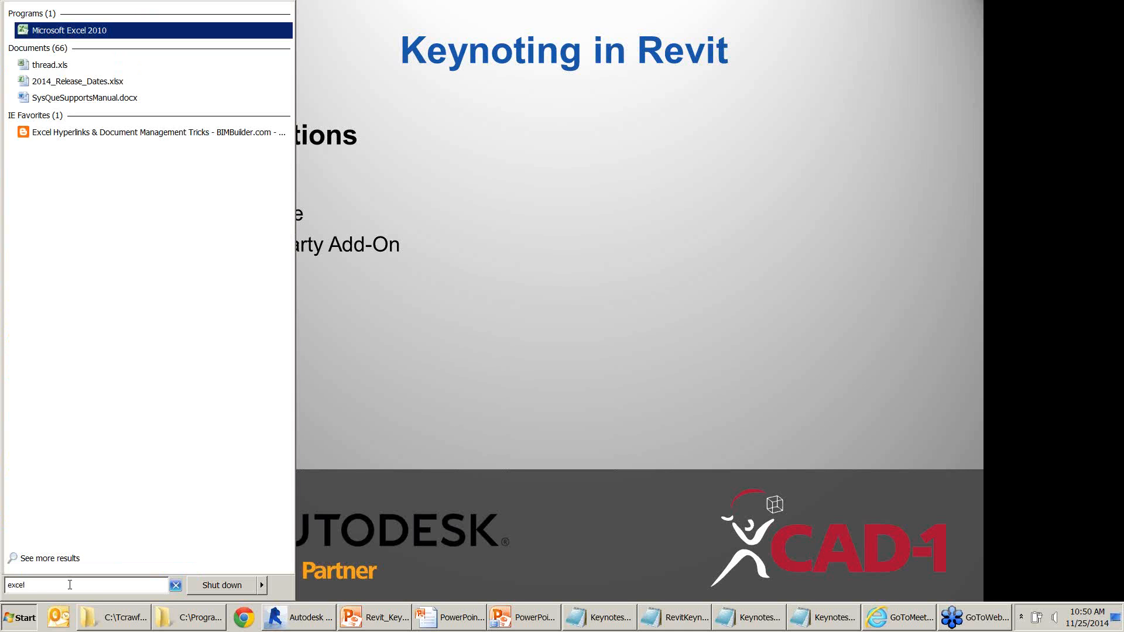
pyautogui.press('Return')
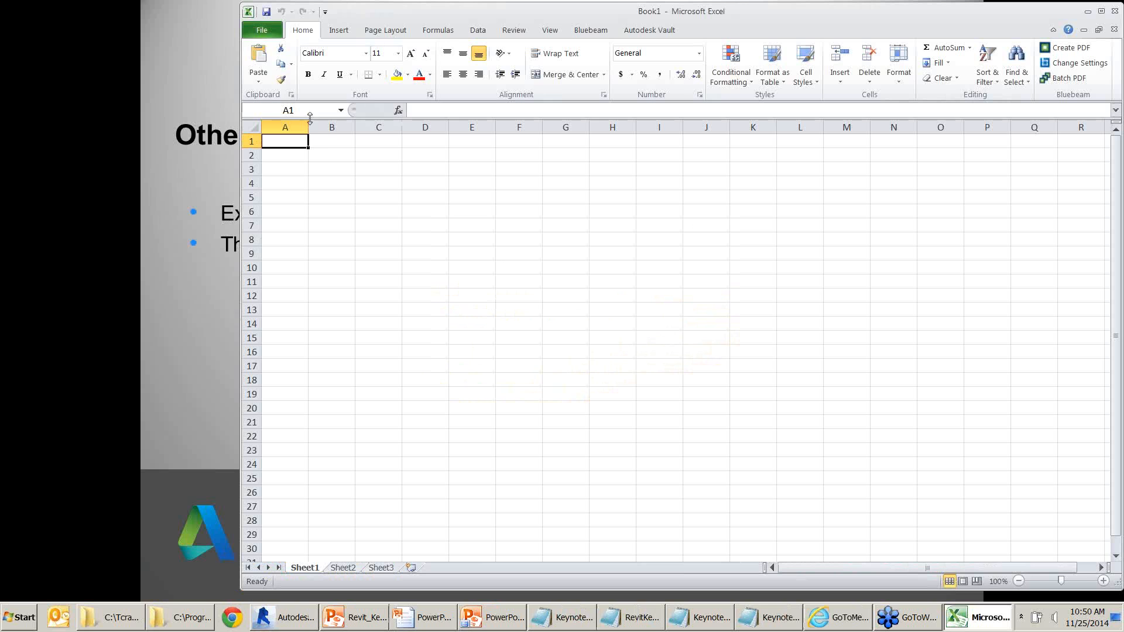
pyautogui.click(263, 30)
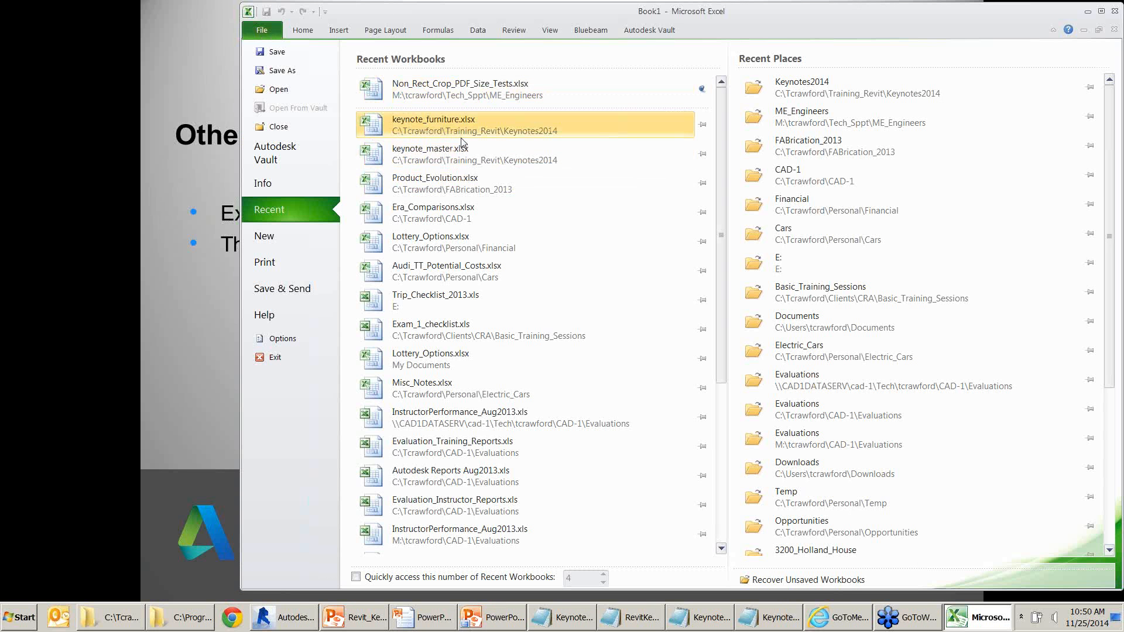
pyautogui.click(451, 120)
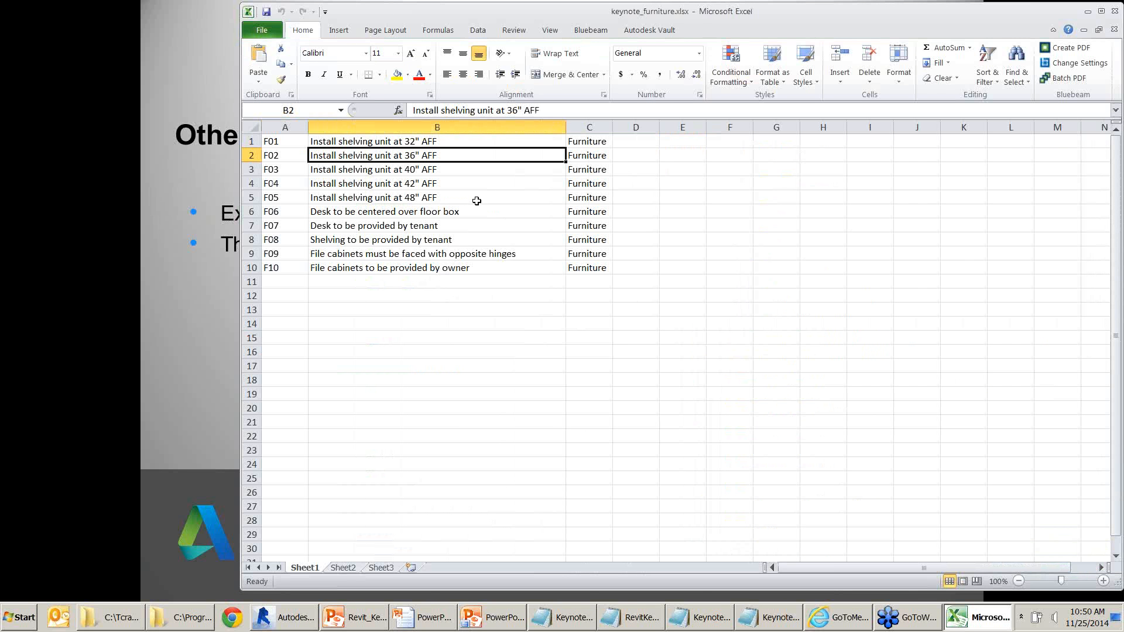
# Examine the furniture keynote descriptions in cells B1 to B10
pyautogui.moveTo(400, 143); pyautogui.dragTo(398, 267)
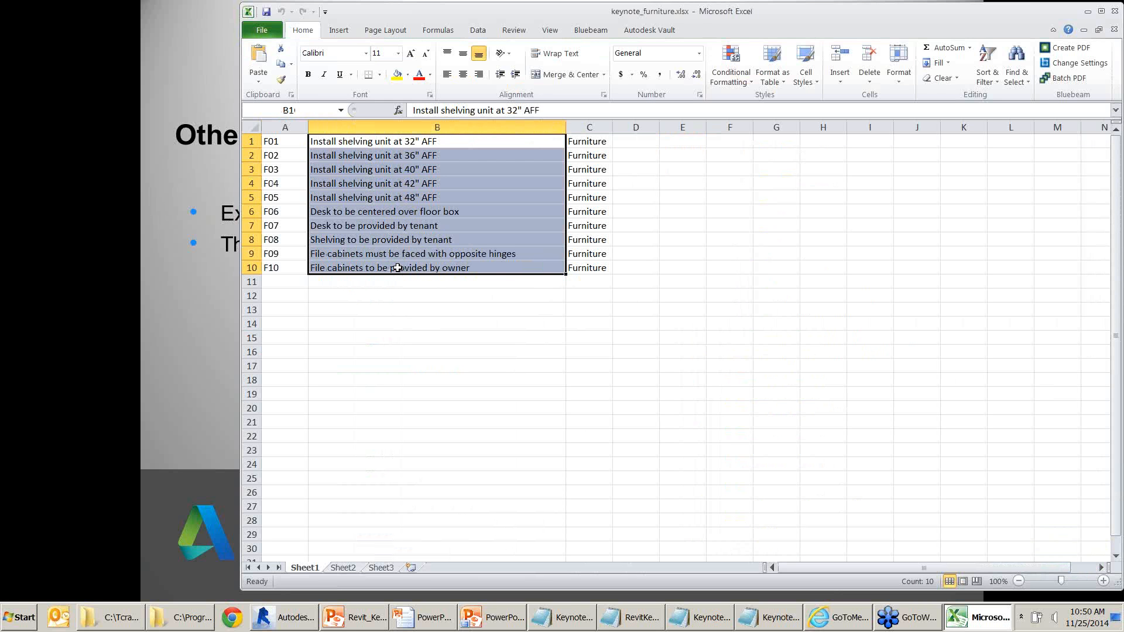
pyautogui.click(457, 169)
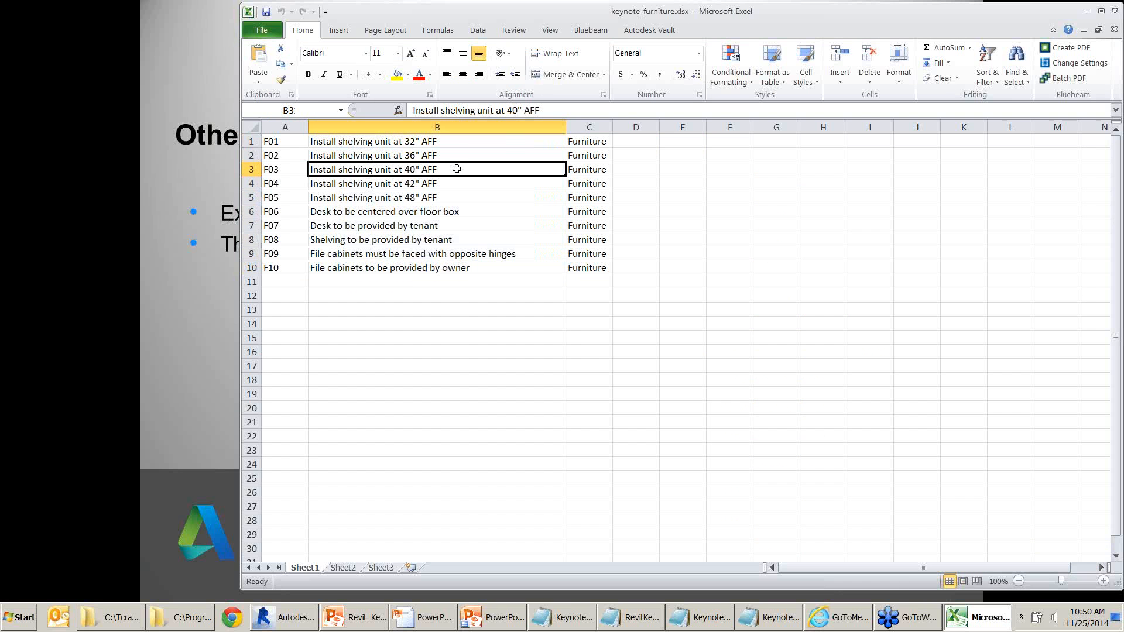
pyautogui.click(381, 269)
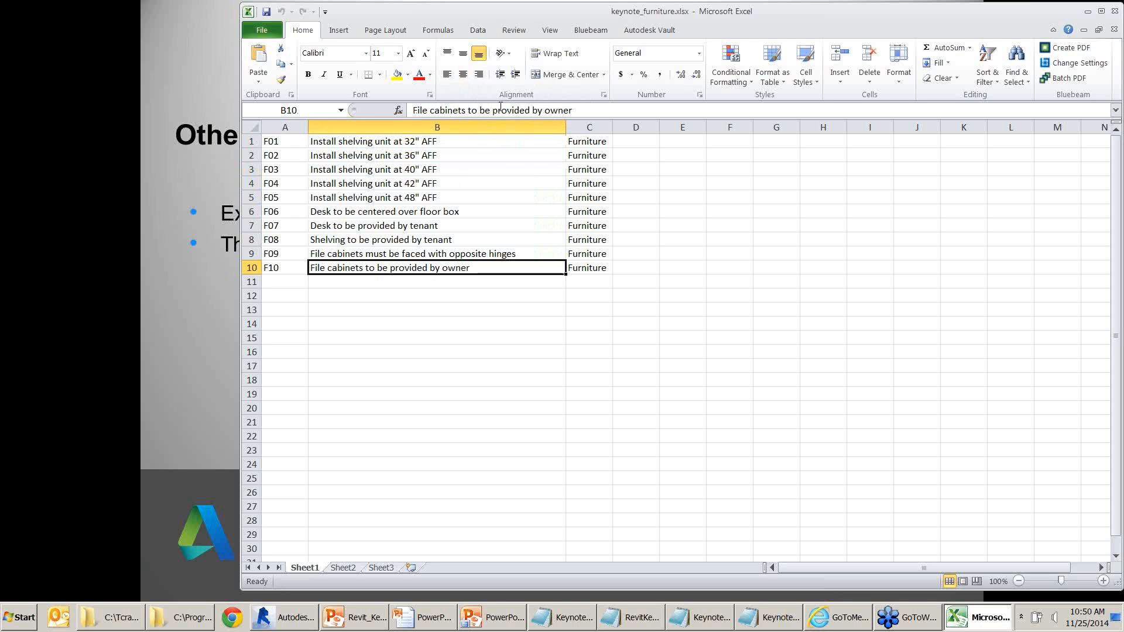
# Replace the end of the F10 description in cell B10 so it reads "File cabinets to be pas.dfksnkdjlf sldfj hdsfjlk kd"
pyautogui.moveTo(497, 110); pyautogui.dragTo(625, 129)
pyautogui.write('as.dfksnkdjlf sldfj hdsfjlk kd')
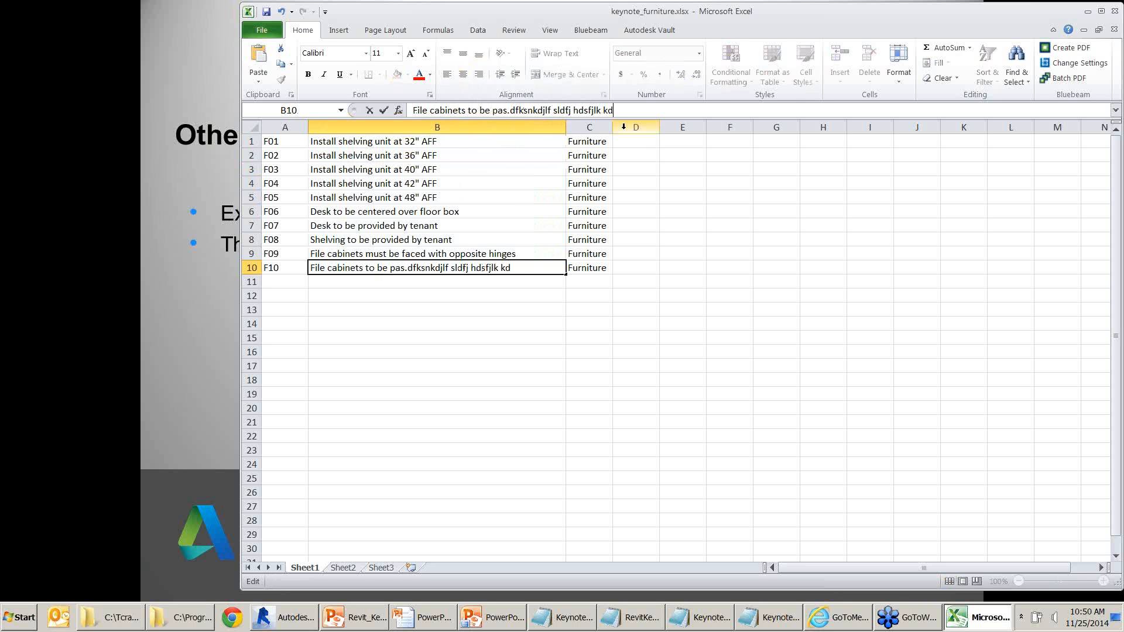
pyautogui.press('Return')
# Examine the category entries in cells C1 to C10 and the keynote numbers in cells A1 to A10
pyautogui.moveTo(585, 141); pyautogui.dragTo(589, 268)
pyautogui.moveTo(286, 141); pyautogui.dragTo(280, 269)
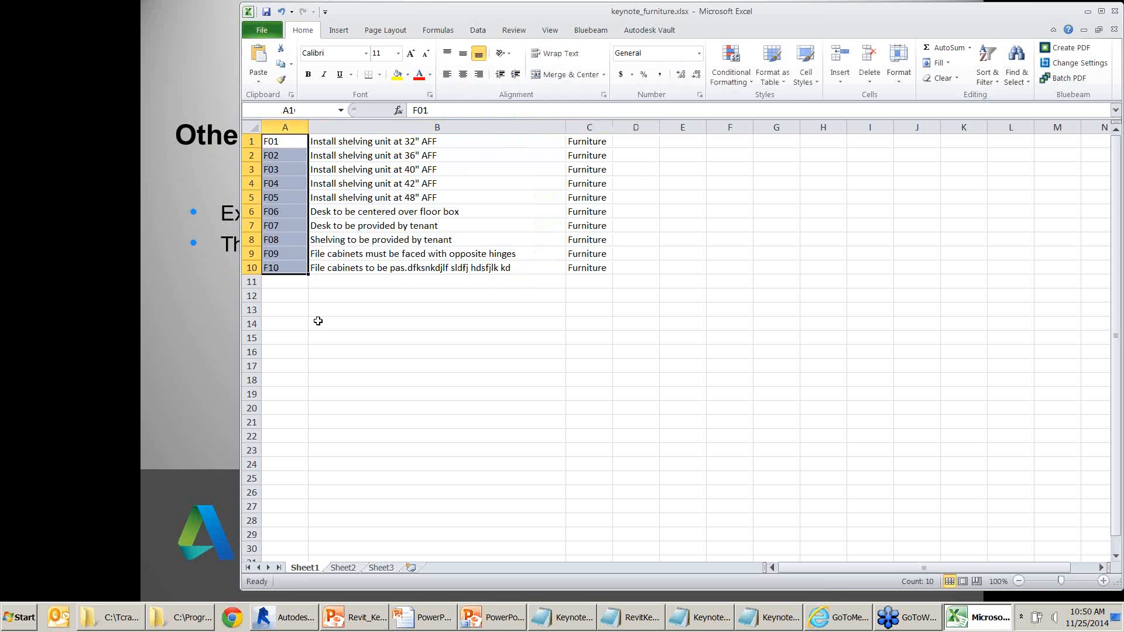
pyautogui.click(316, 322)
# Point out the Text (Tab delimited) (*.txt) format among the Save As file types and leave without saving
pyautogui.click(266, 30)
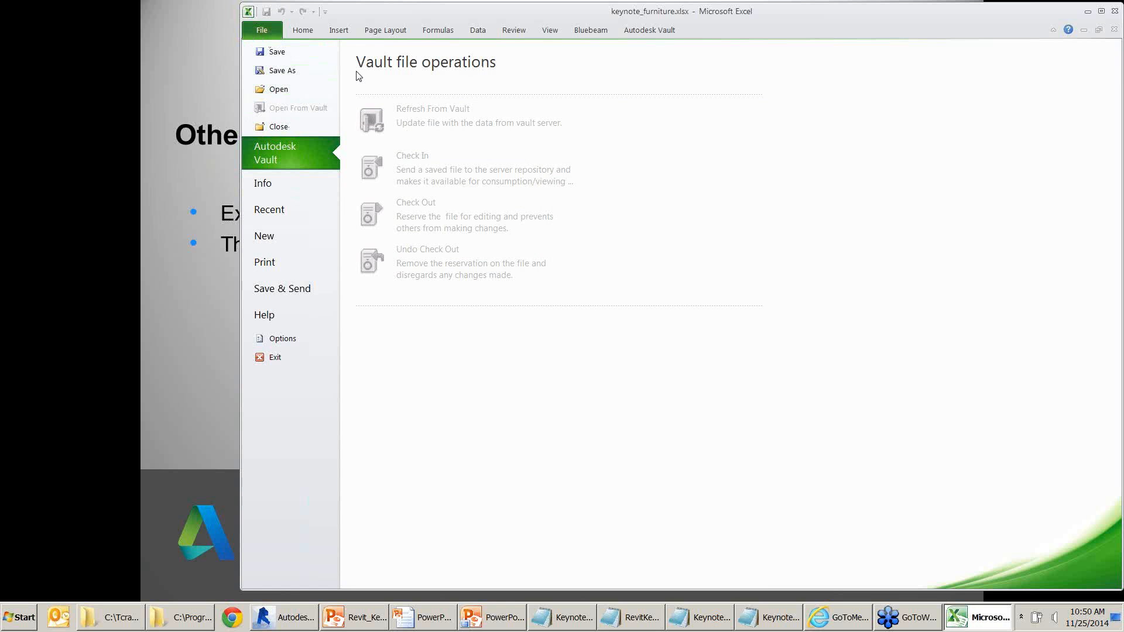
pyautogui.click(286, 71)
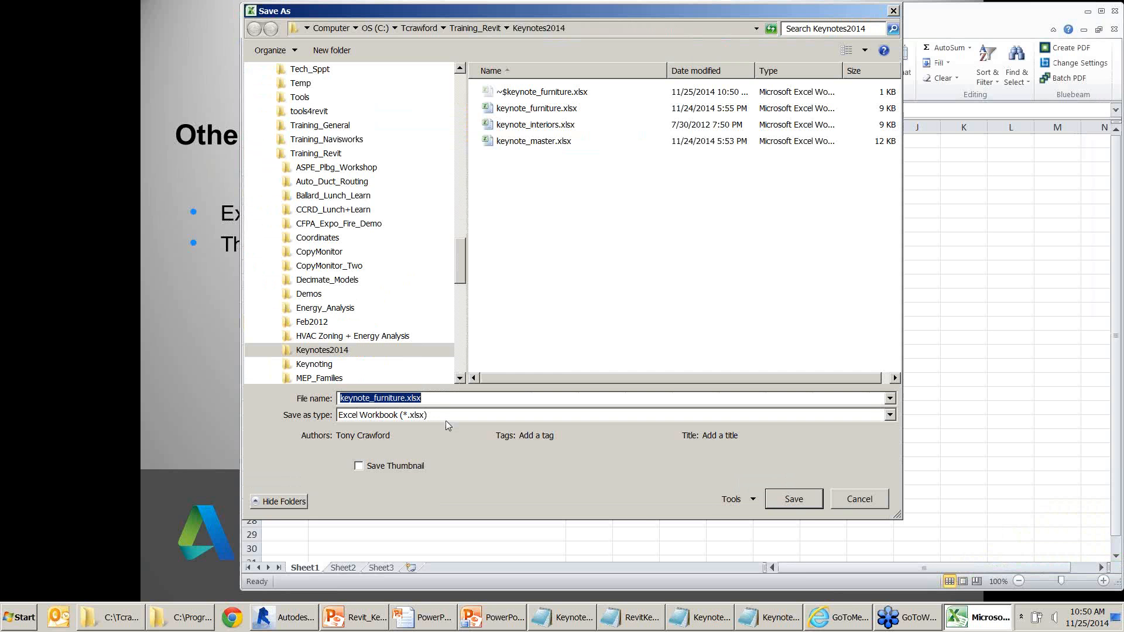
pyautogui.click(446, 417)
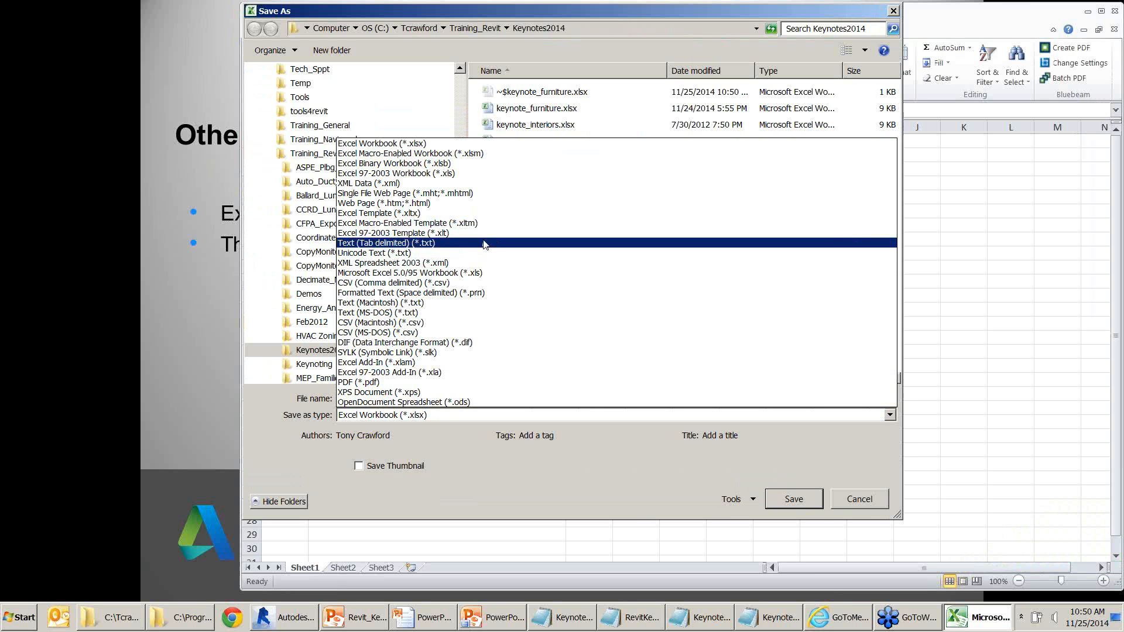
pyautogui.moveTo(262, 198); pyautogui.dragTo(337, 241)
pyautogui.moveTo(518, 288); pyautogui.dragTo(440, 244)
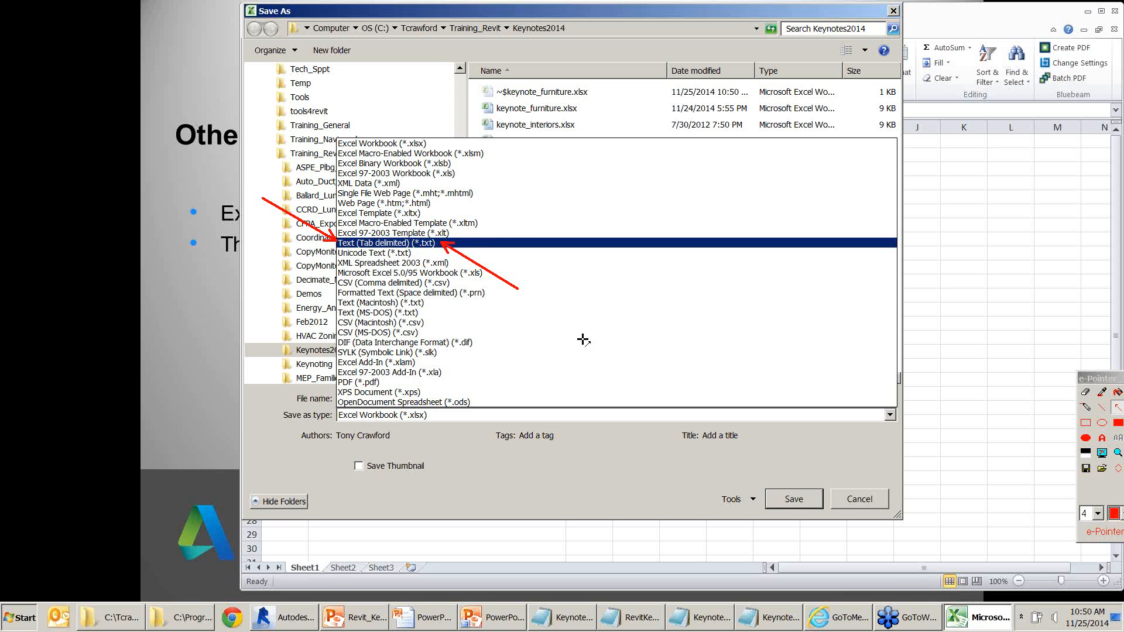
pyautogui.click(872, 499)
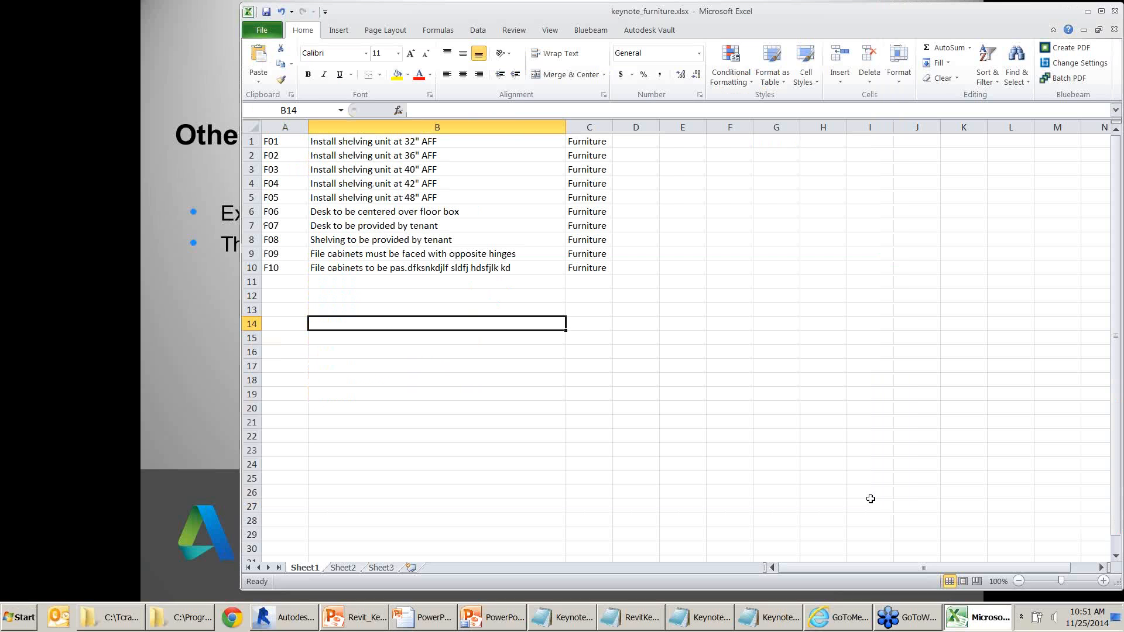
# Minimize the Excel workbook to return to the presentation slide and draw an arrow pointing at the Third Party Add-On bullet
pyautogui.click(1090, 10)
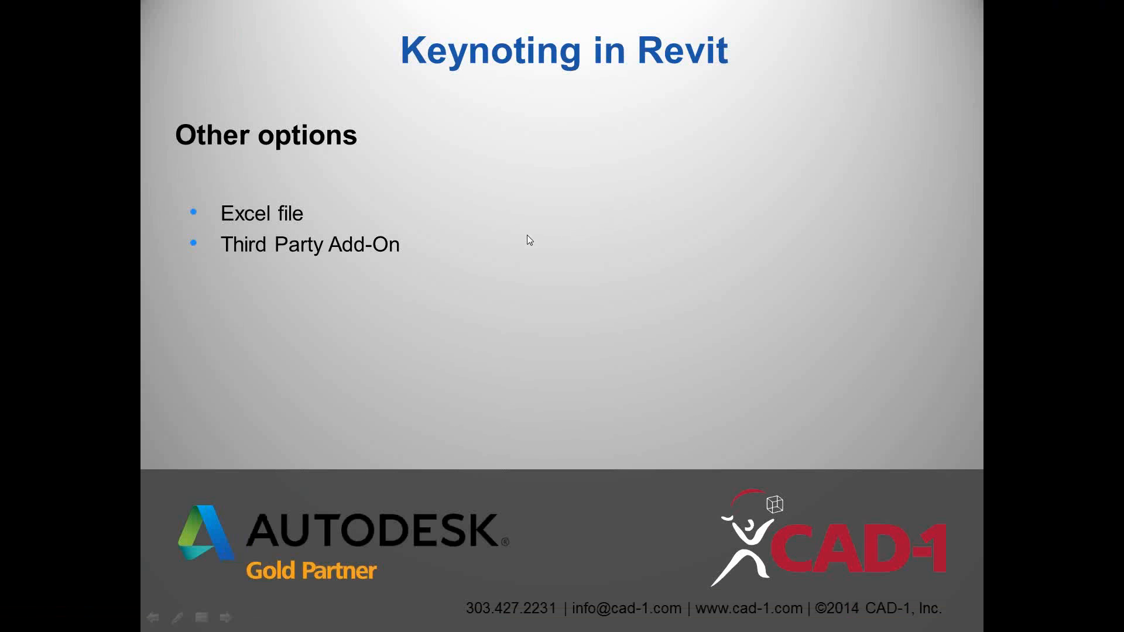
pyautogui.moveTo(525, 220); pyautogui.dragTo(411, 243)
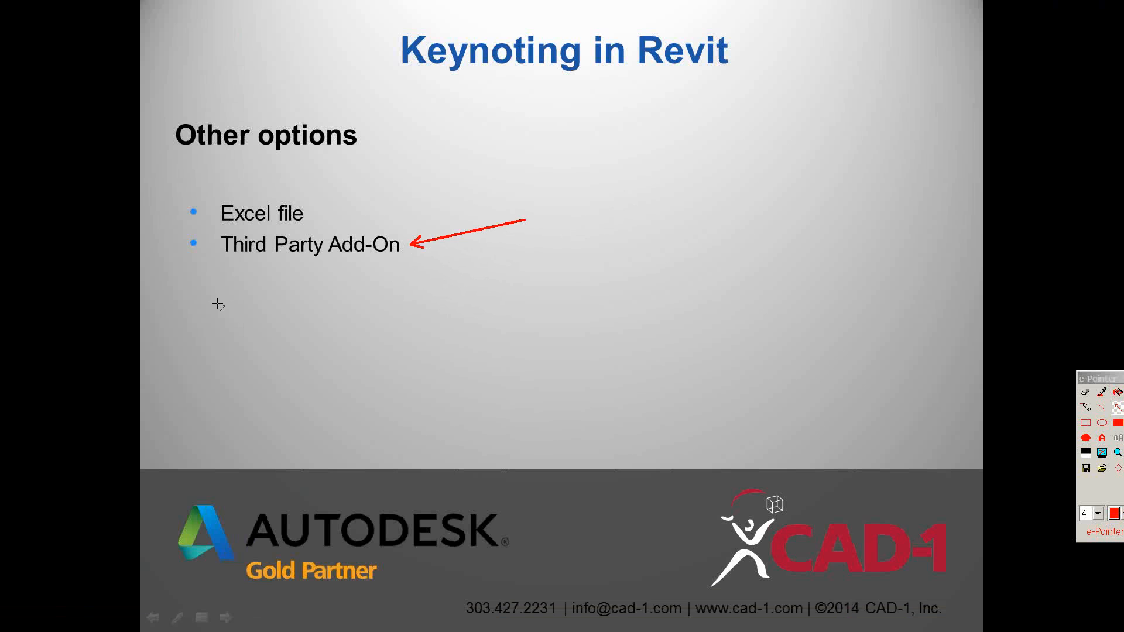